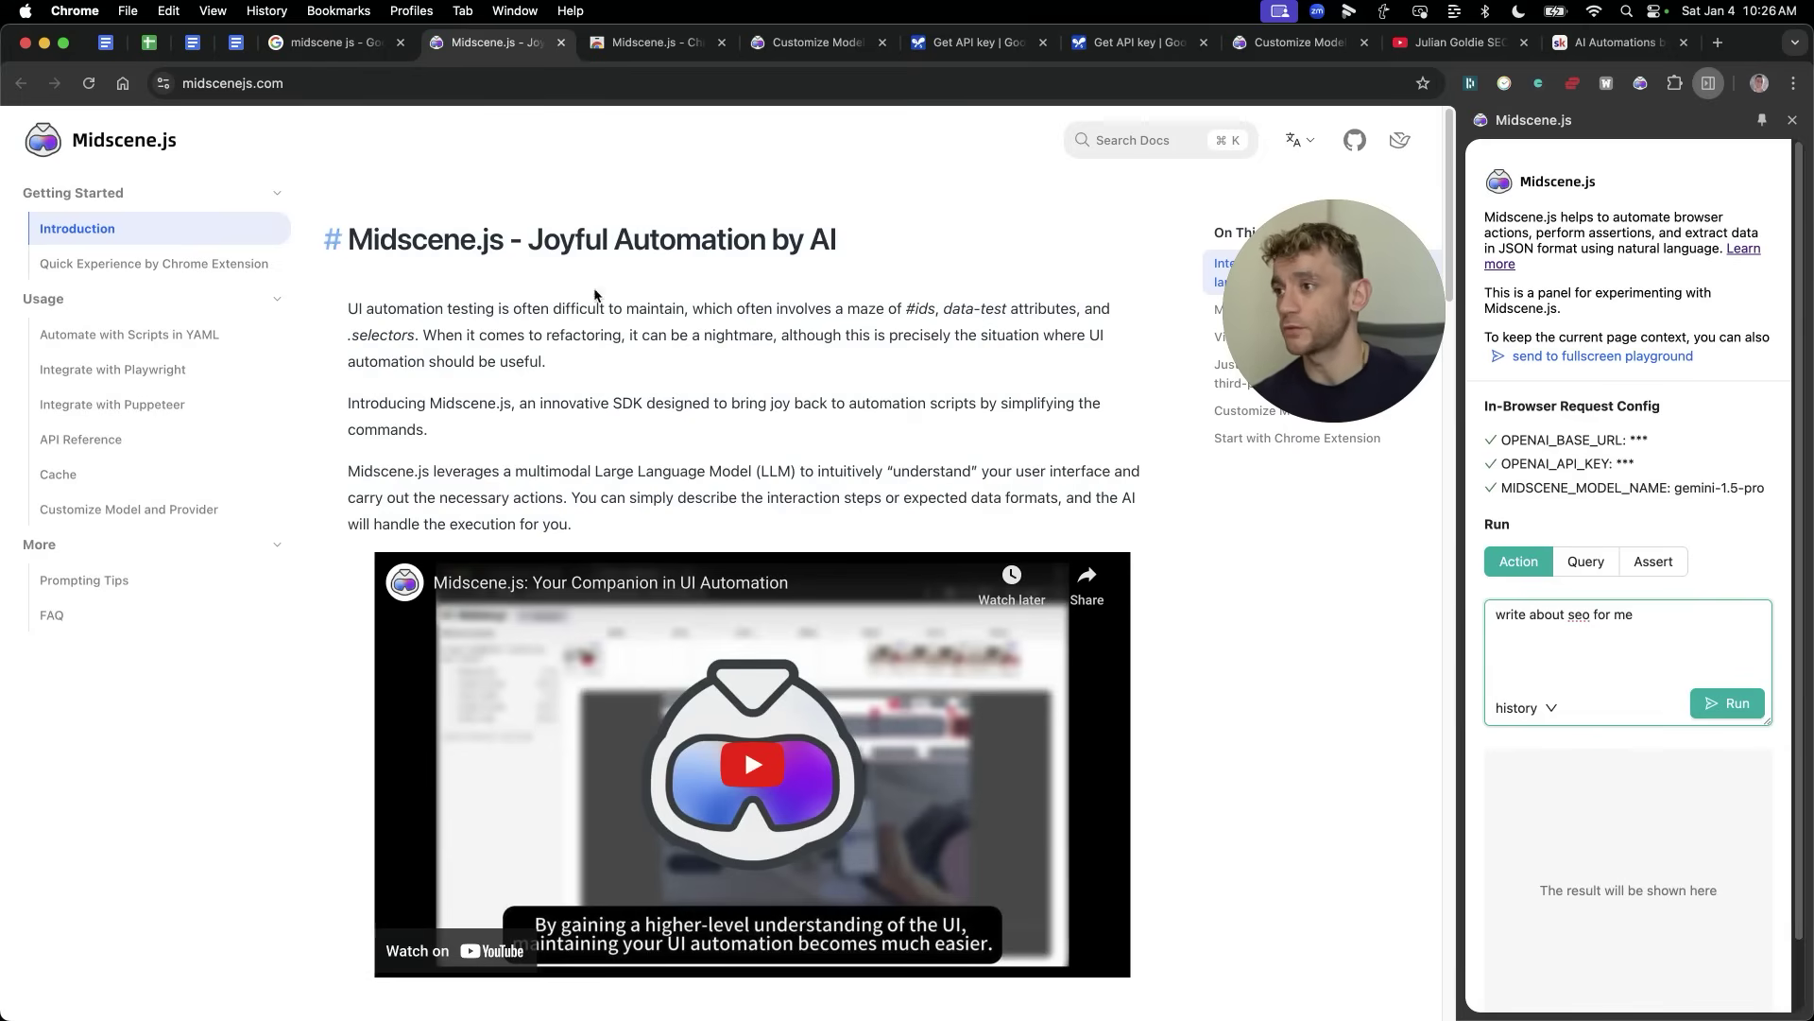
Step: Scroll down through the Midscene.js Introduction docs page
{"action": "scroll", "coordinate": [781, 555], "scroll_direction": "down", "scroll_amount": 15}
{"action": "scroll", "coordinate": [780, 556], "scroll_direction": "down", "scroll_amount": 10}
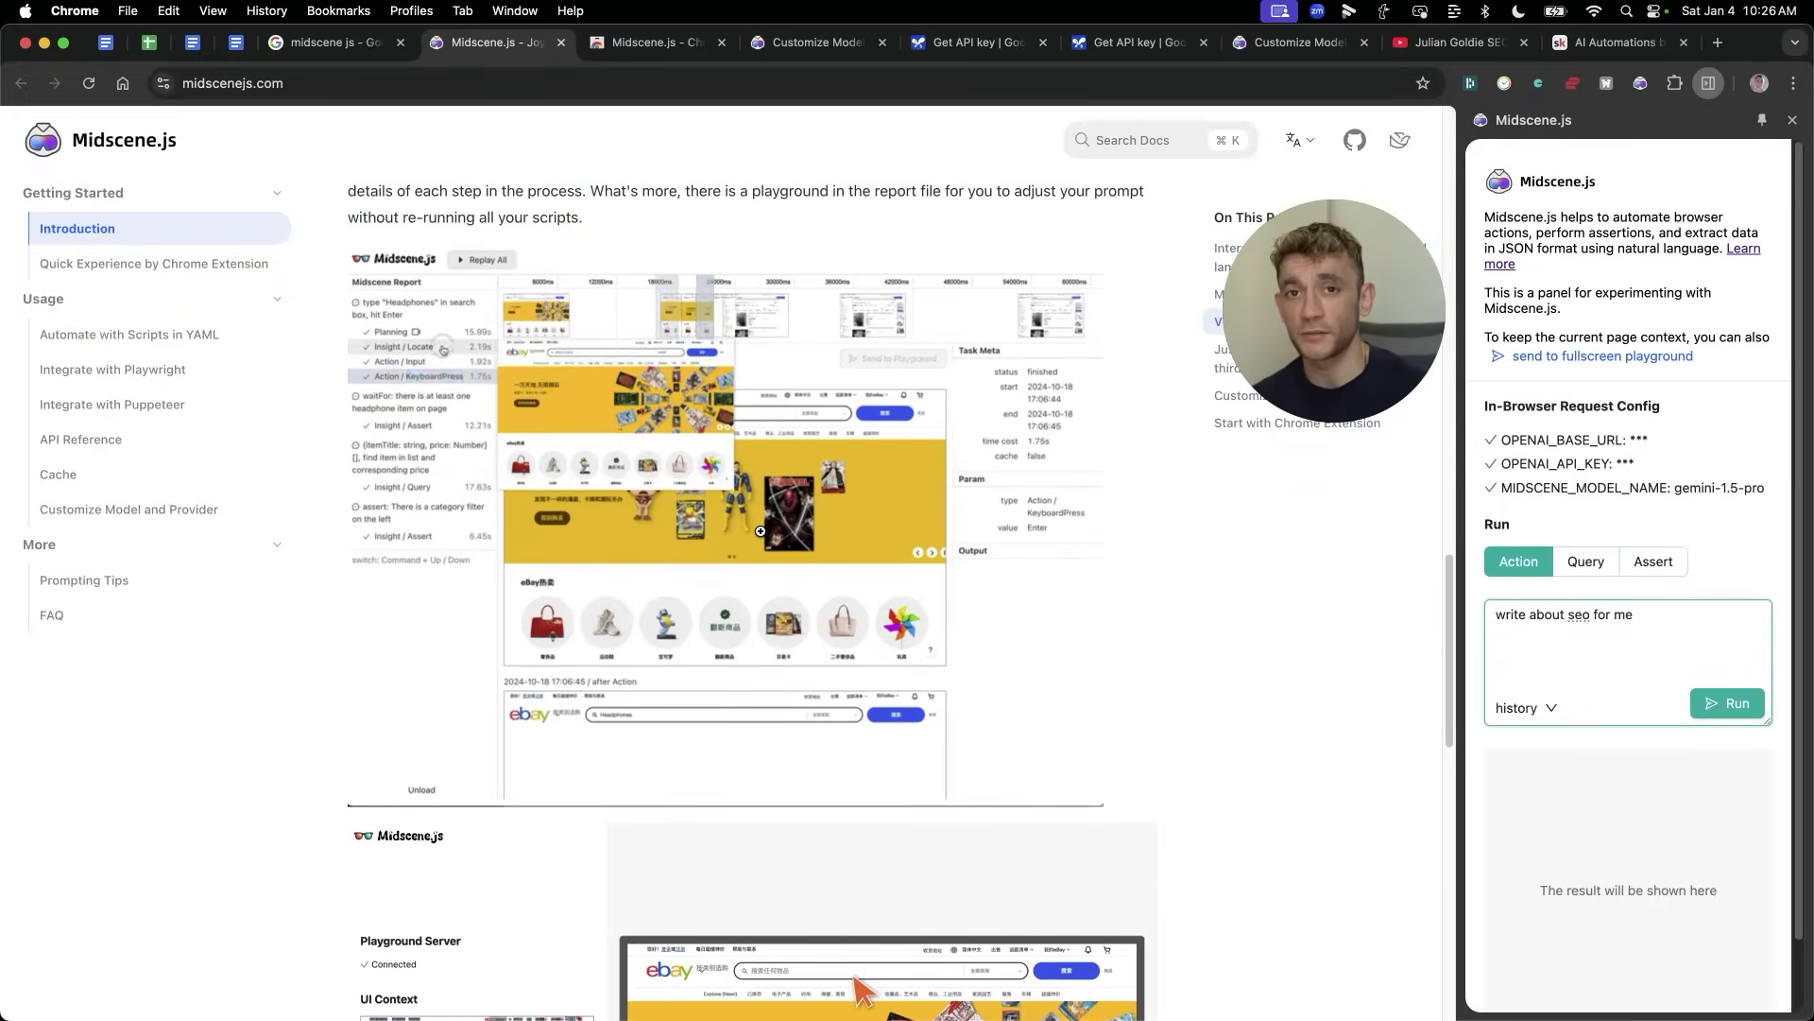
{"action": "scroll", "coordinate": [762, 531], "scroll_direction": "up", "scroll_amount": 4}
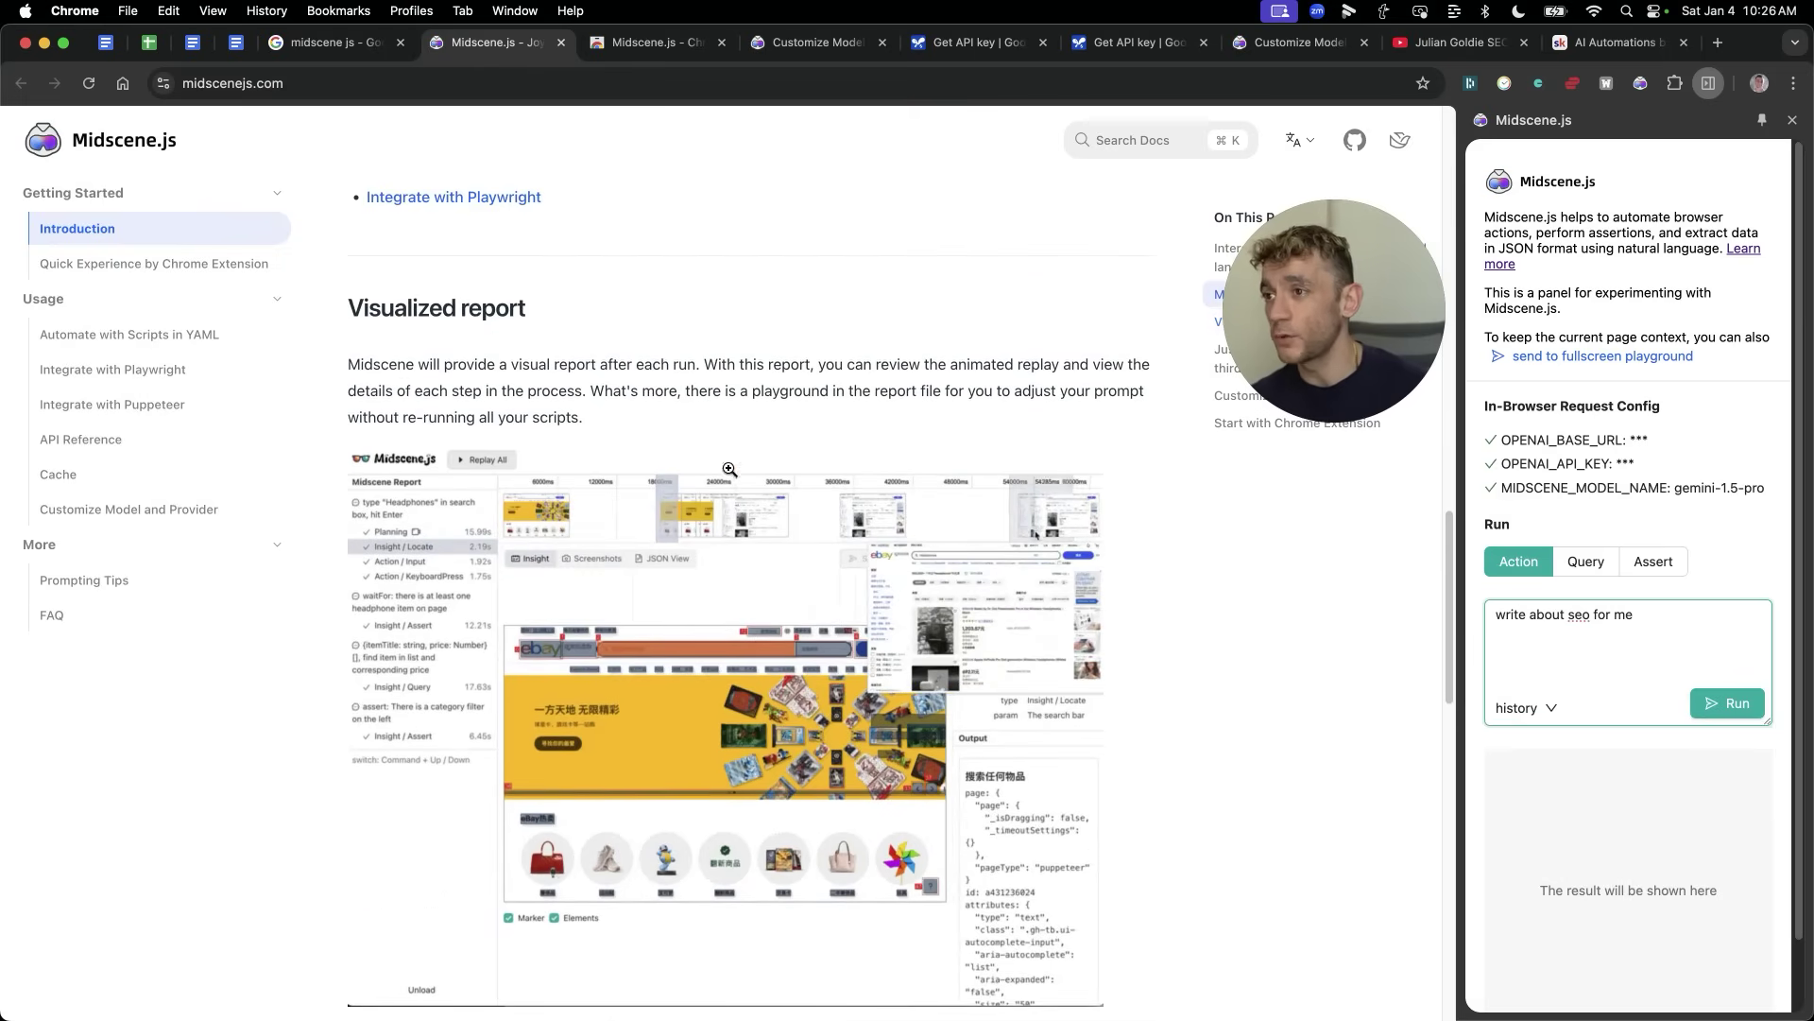
{"action": "scroll", "coordinate": [1118, 524], "scroll_direction": "down", "scroll_amount": 1}
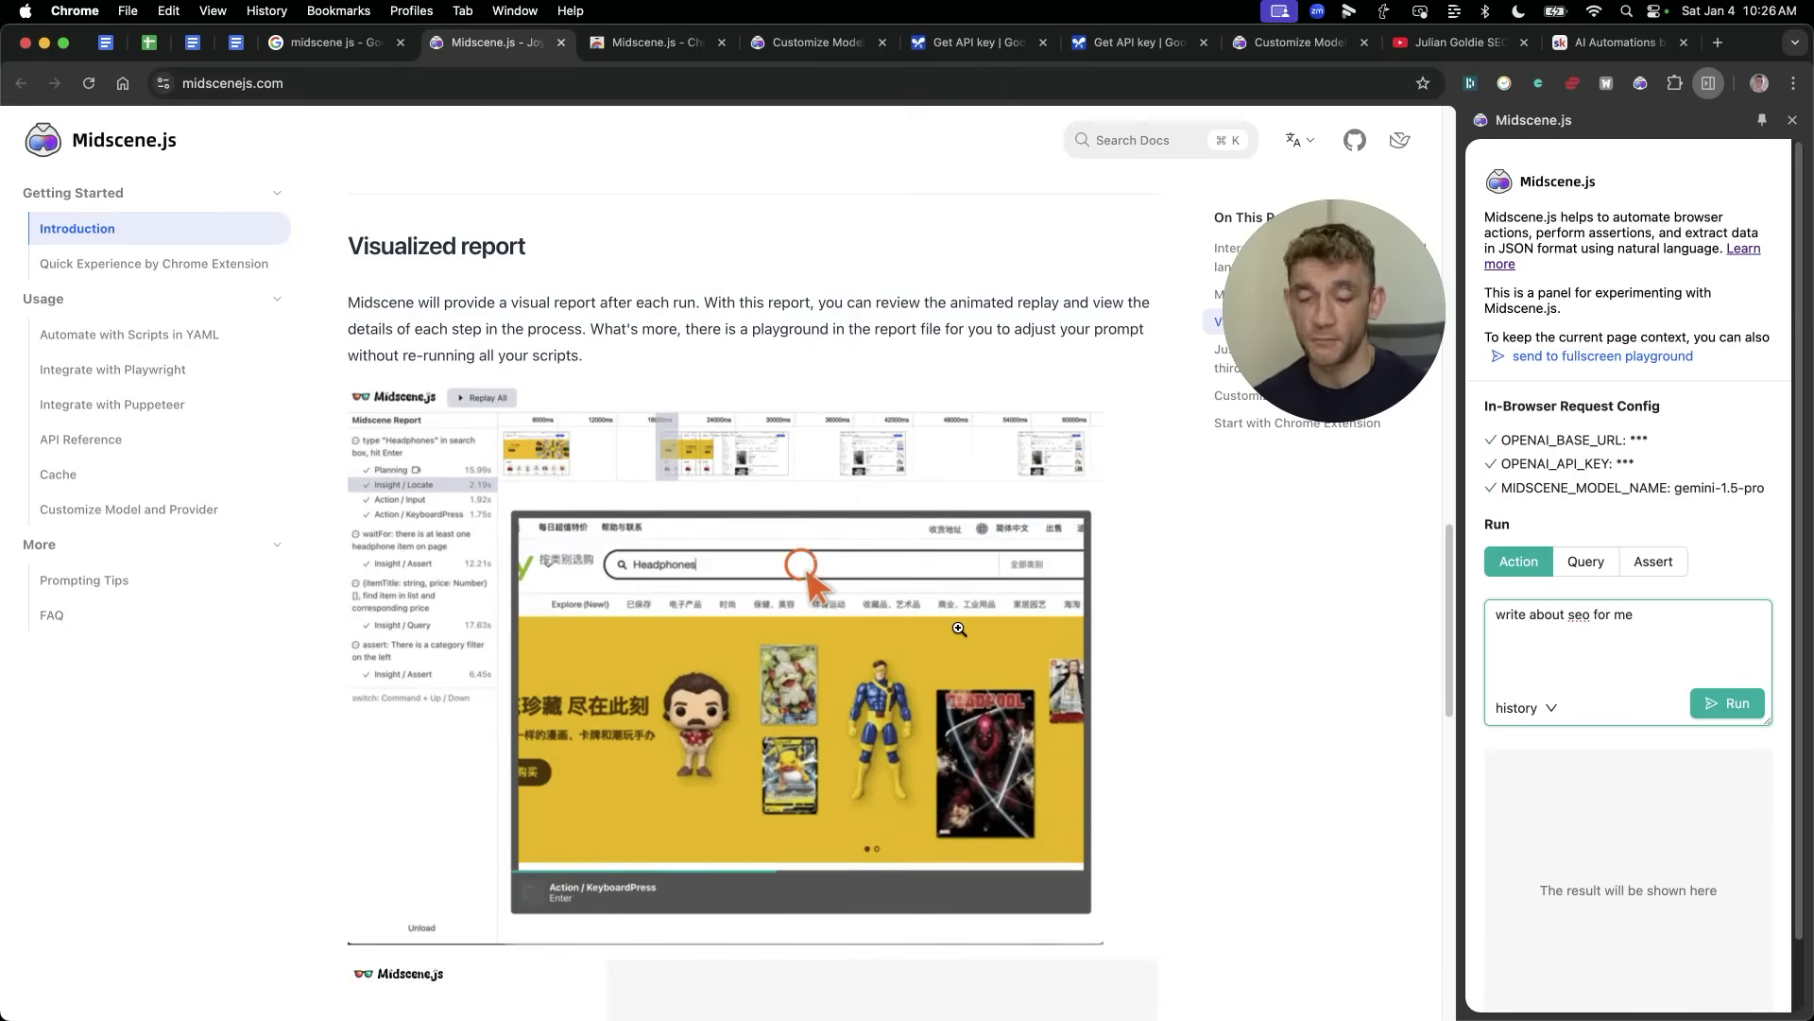
{"action": "scroll", "coordinate": [445, 513], "scroll_direction": "down", "scroll_amount": 1}
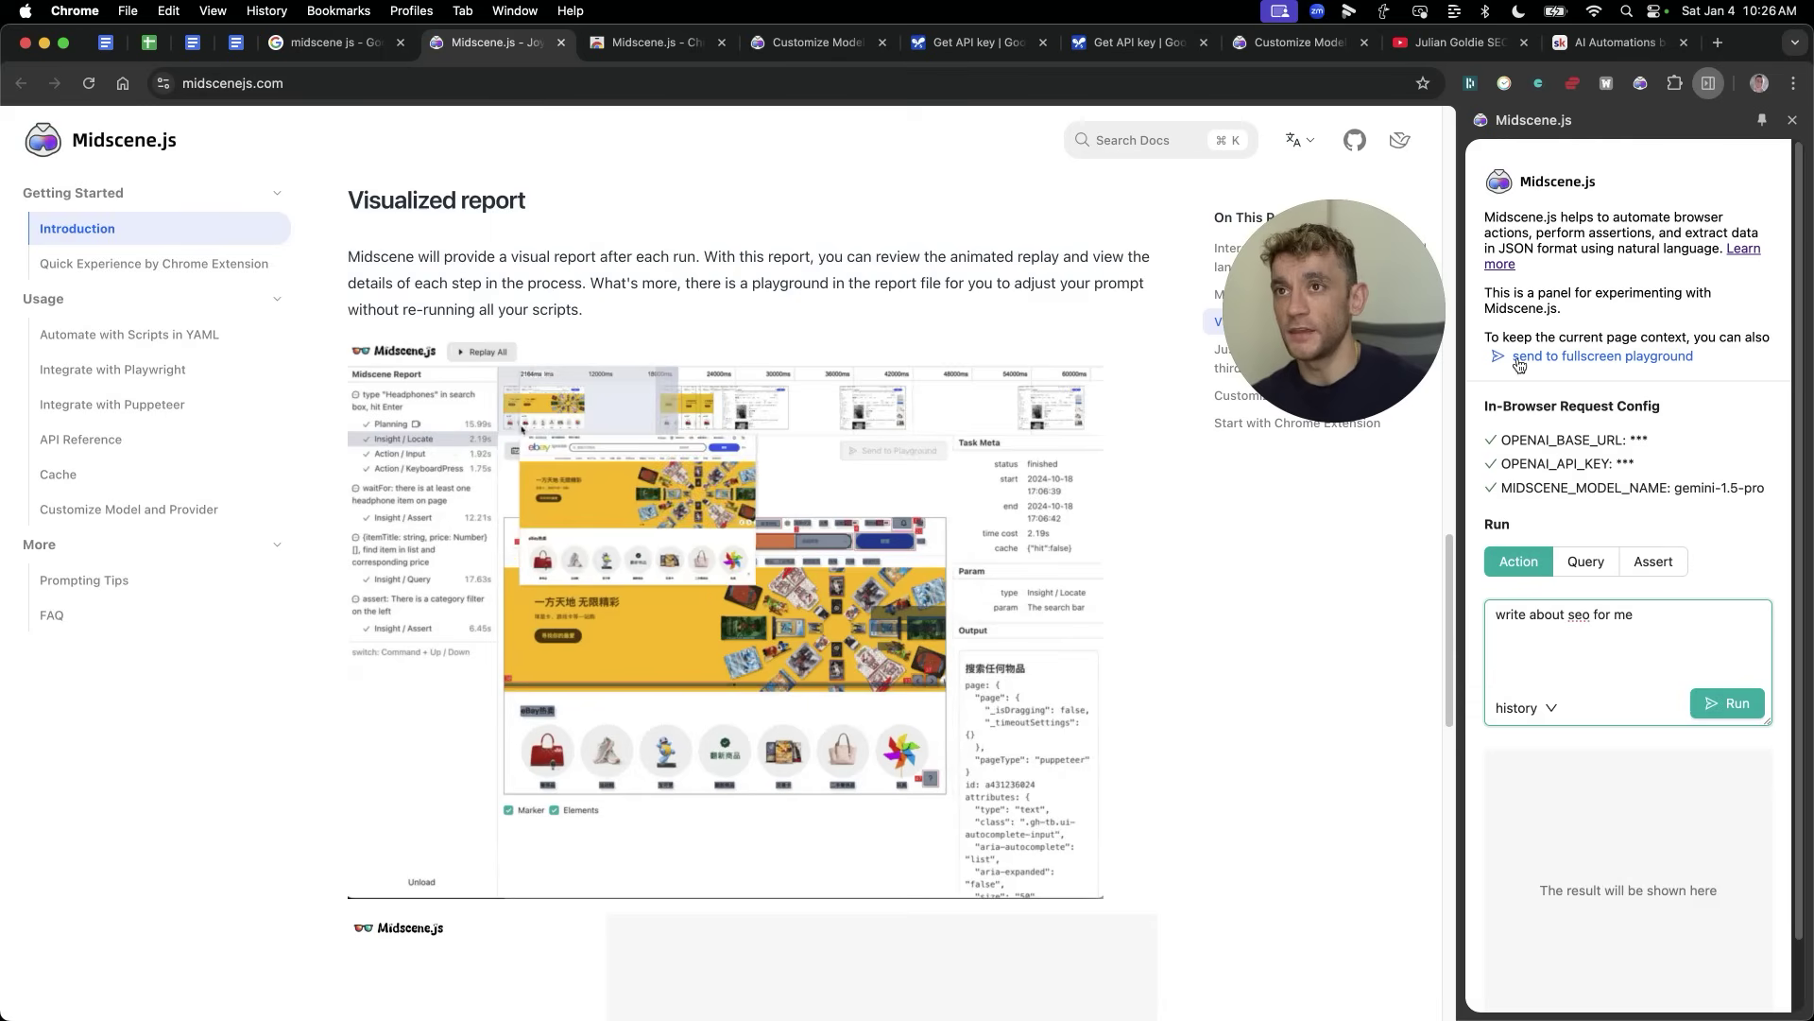
{"action": "scroll", "coordinate": [1103, 634], "scroll_direction": "down", "scroll_amount": 2}
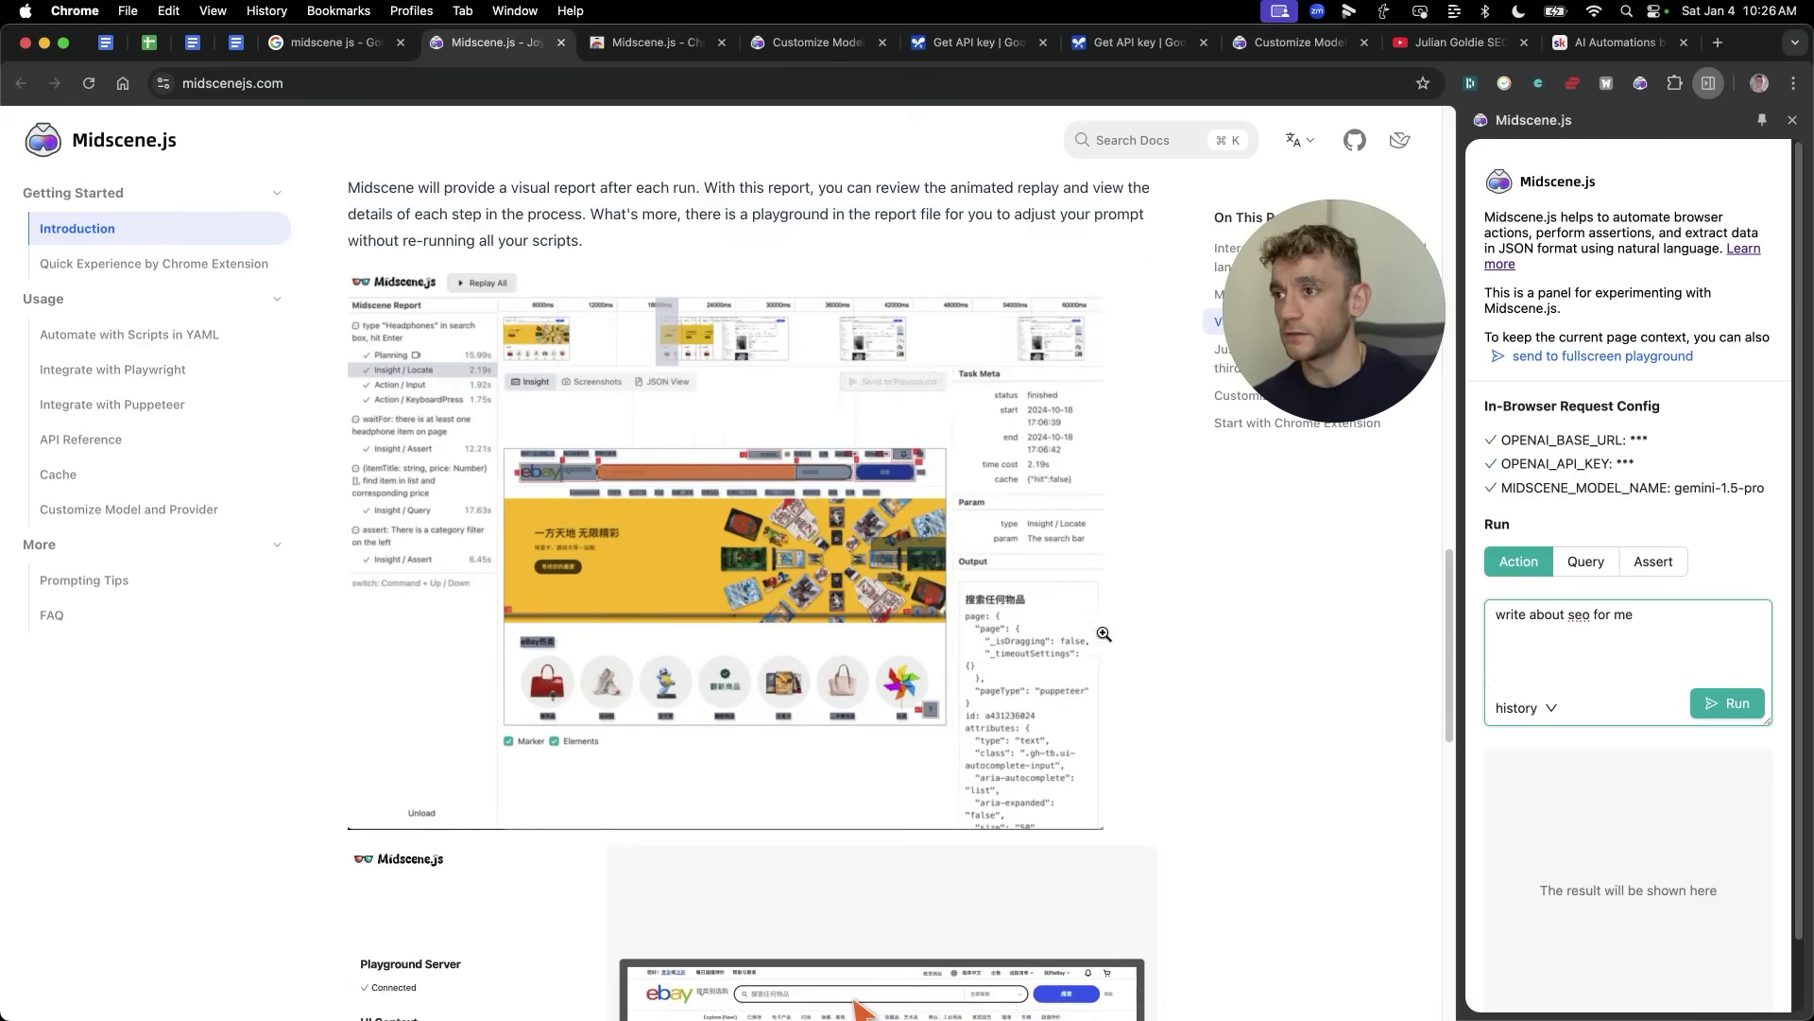
Step: Scroll back up the intro and highlight the word 'designed'
{"action": "scroll", "coordinate": [1223, 753], "scroll_direction": "down", "scroll_amount": 10}
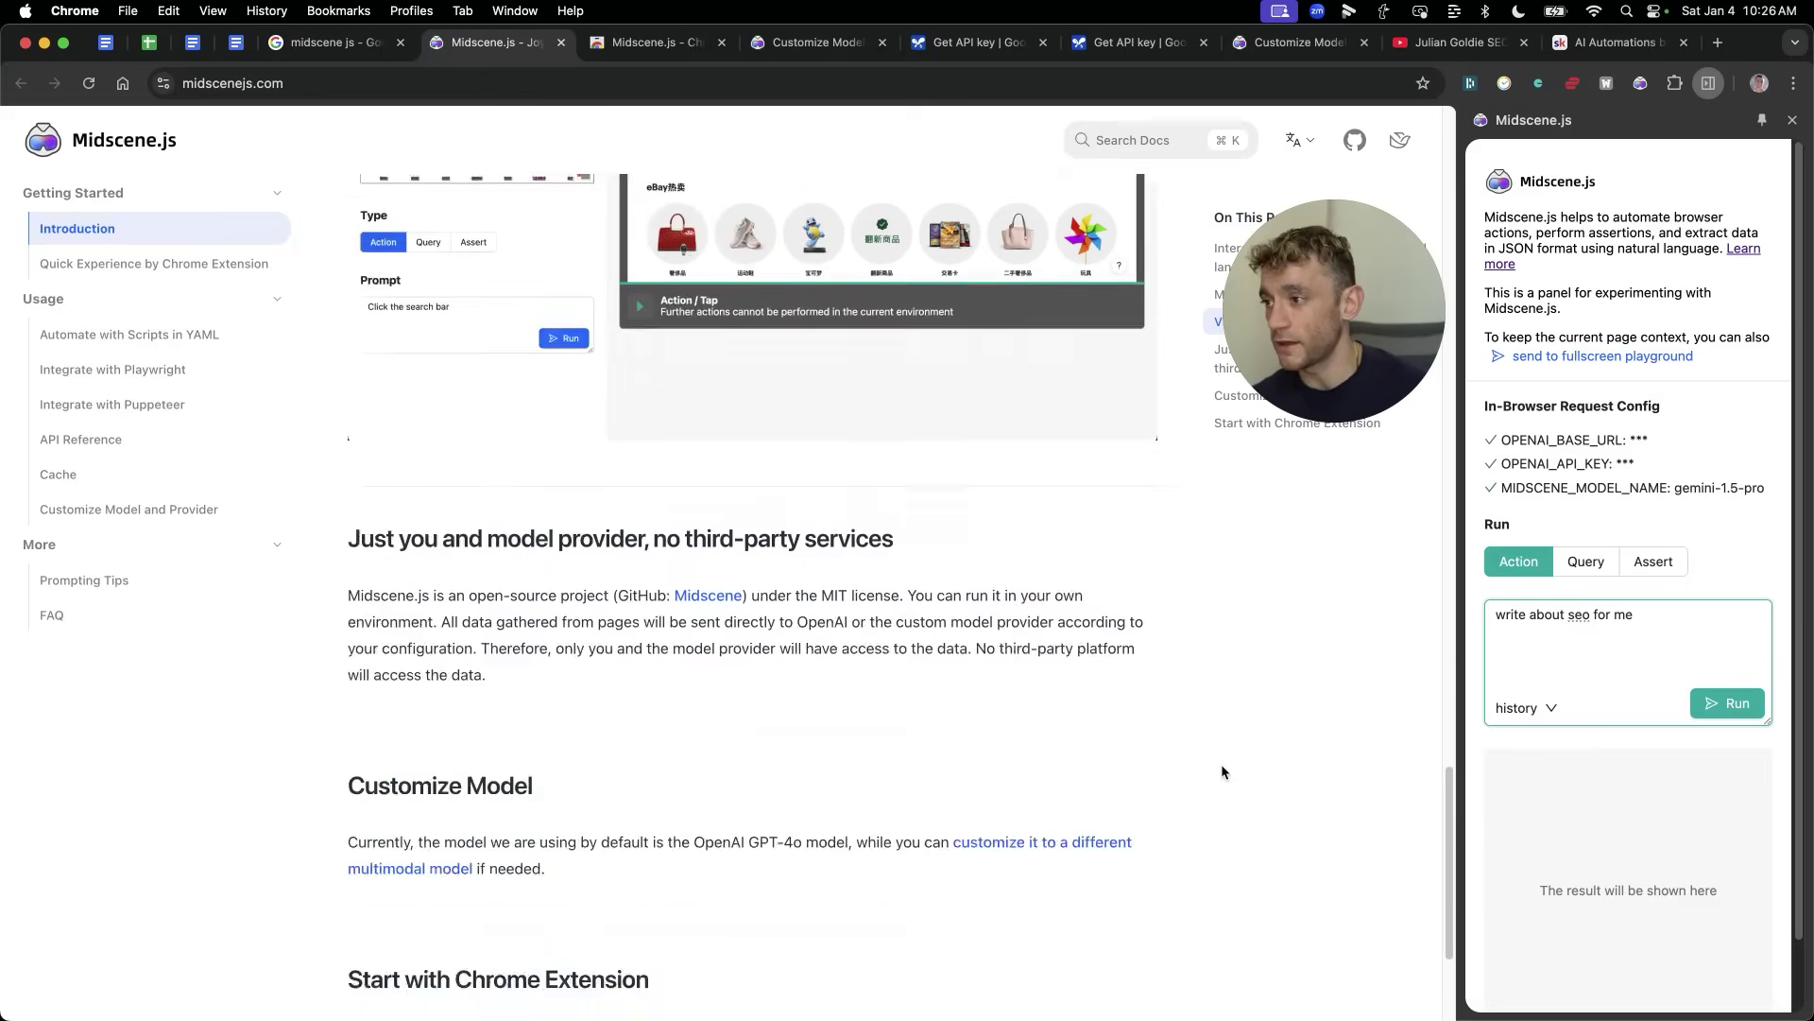
{"action": "scroll", "coordinate": [1221, 764], "scroll_direction": "down", "scroll_amount": 3}
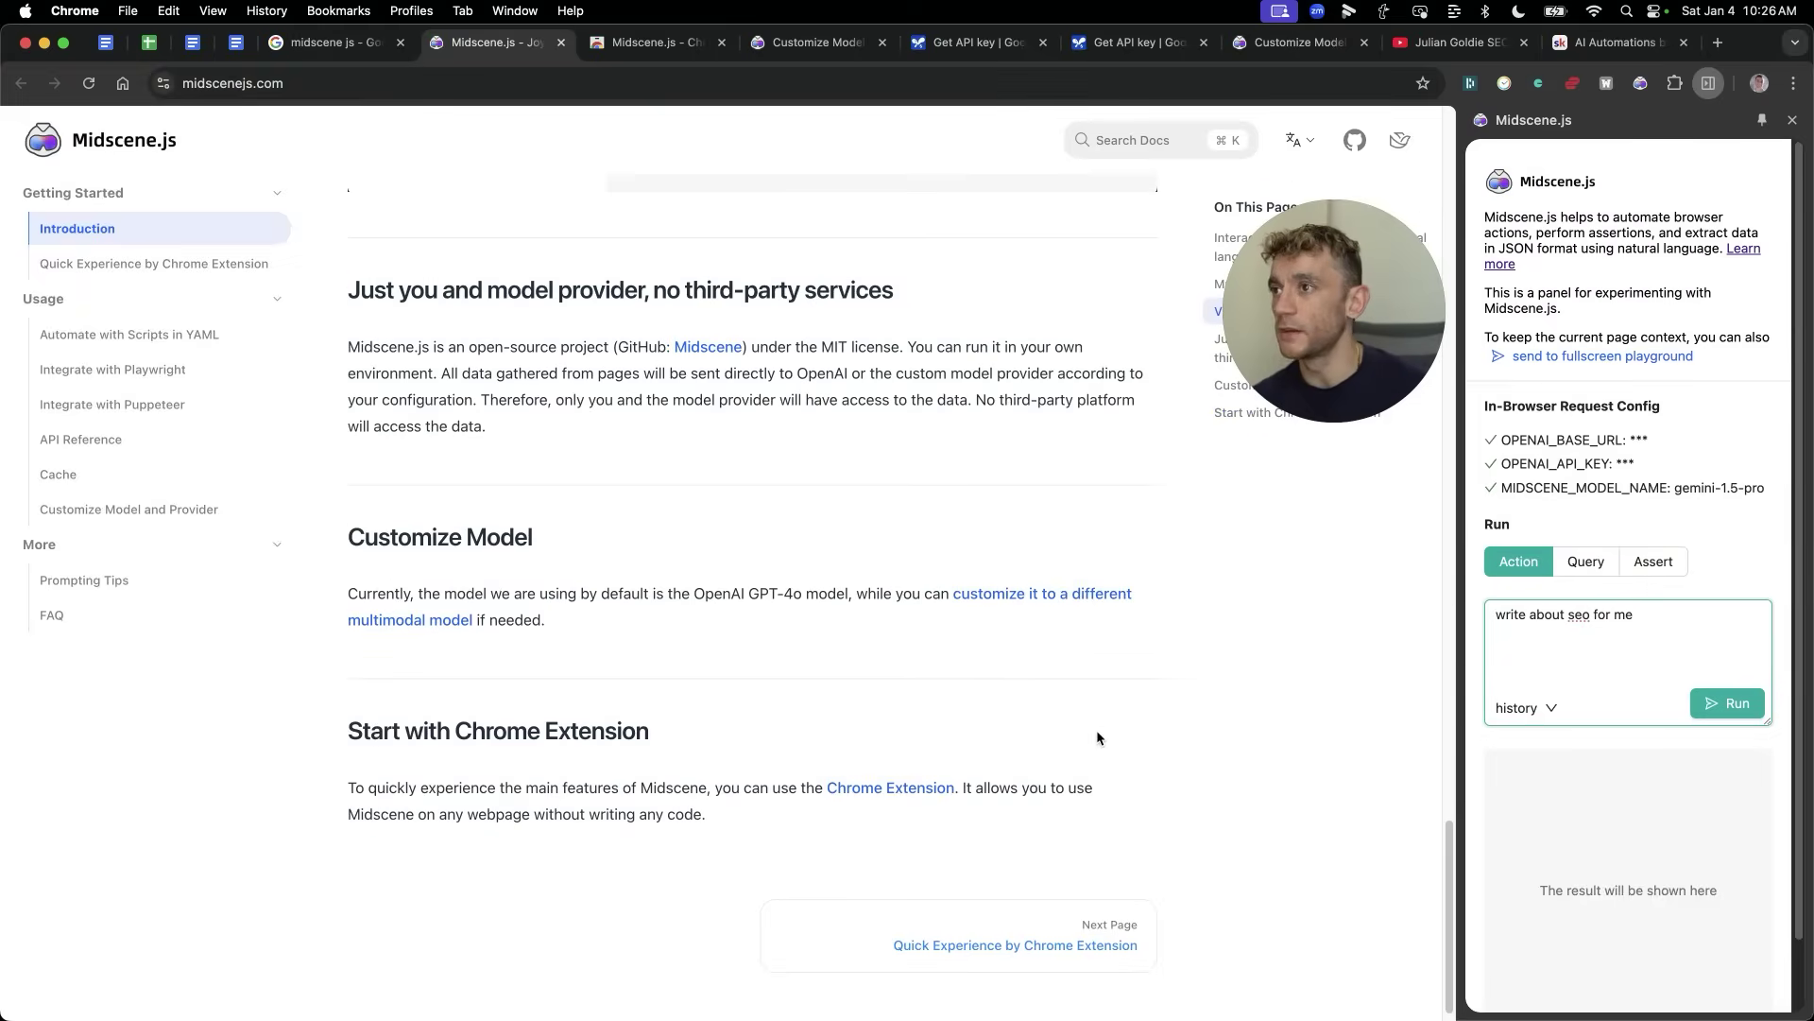
{"action": "scroll", "coordinate": [1087, 743], "scroll_direction": "up", "scroll_amount": 12}
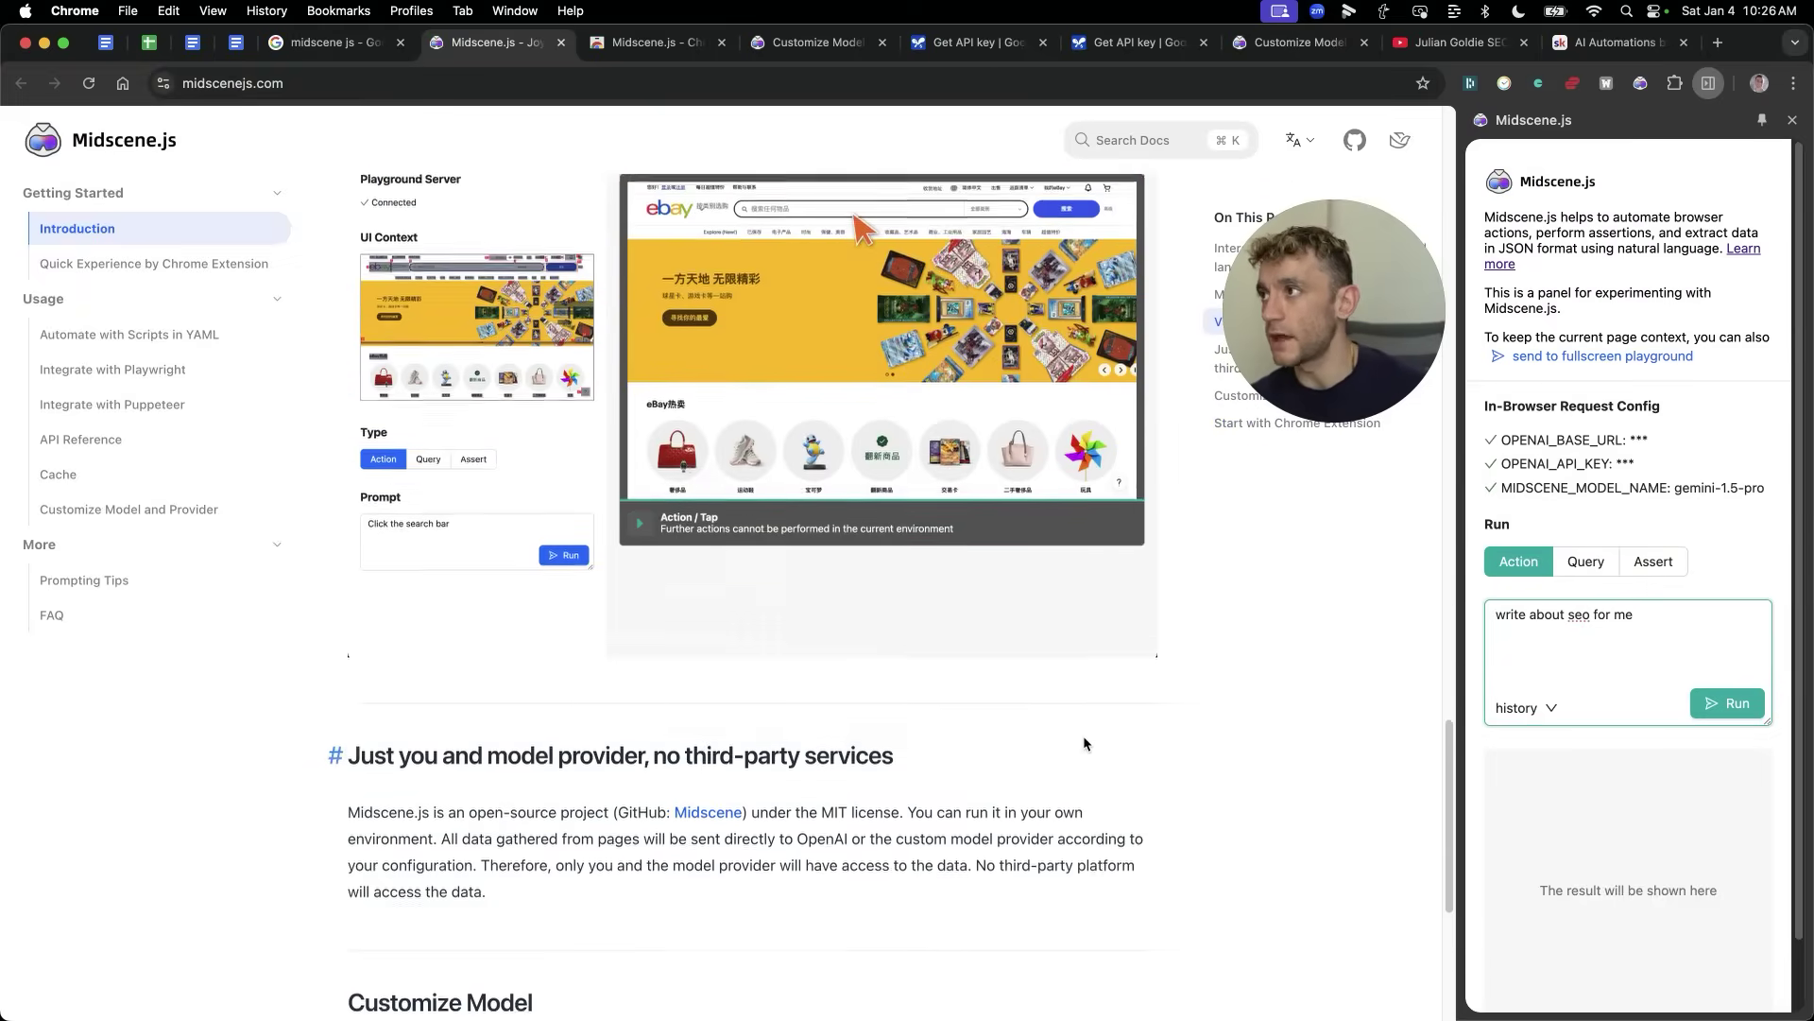
{"action": "scroll", "coordinate": [1084, 741], "scroll_direction": "up", "scroll_amount": 3}
{"action": "scroll", "coordinate": [682, 357], "scroll_direction": "up", "scroll_amount": 5}
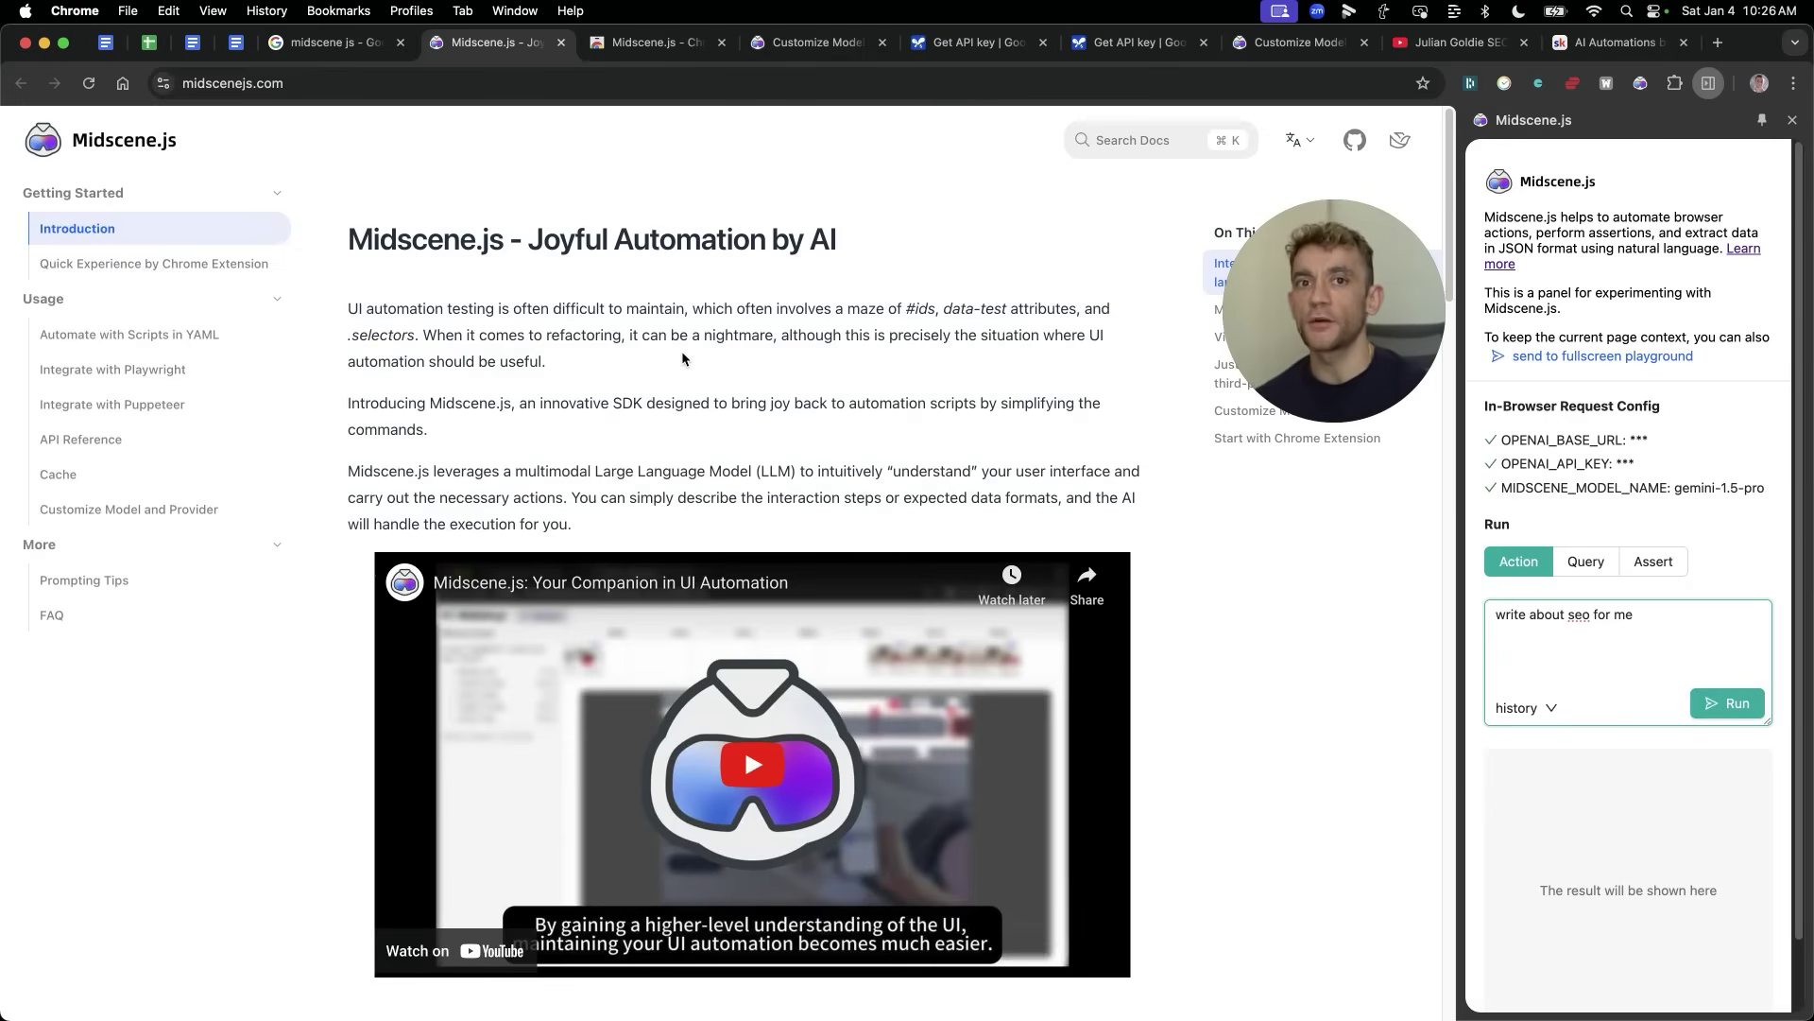
{"action": "double_click", "coordinate": [676, 406]}
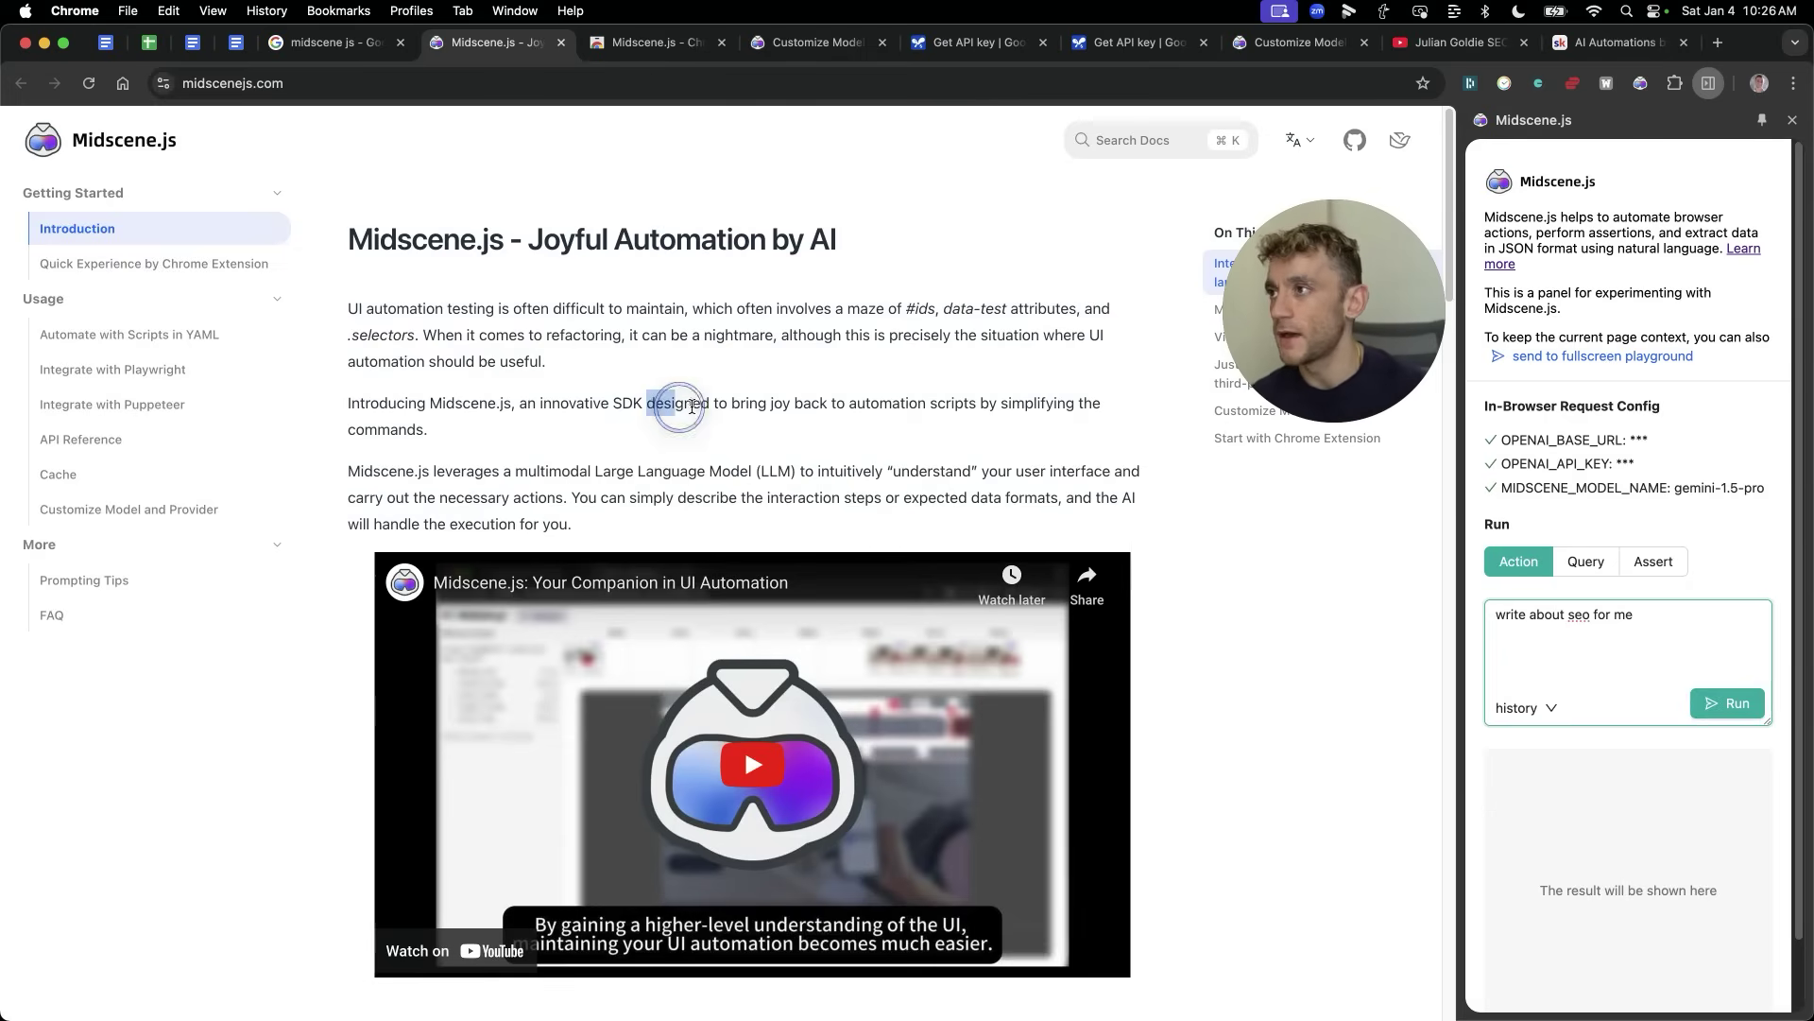
{"action": "left_click", "coordinate": [673, 425]}
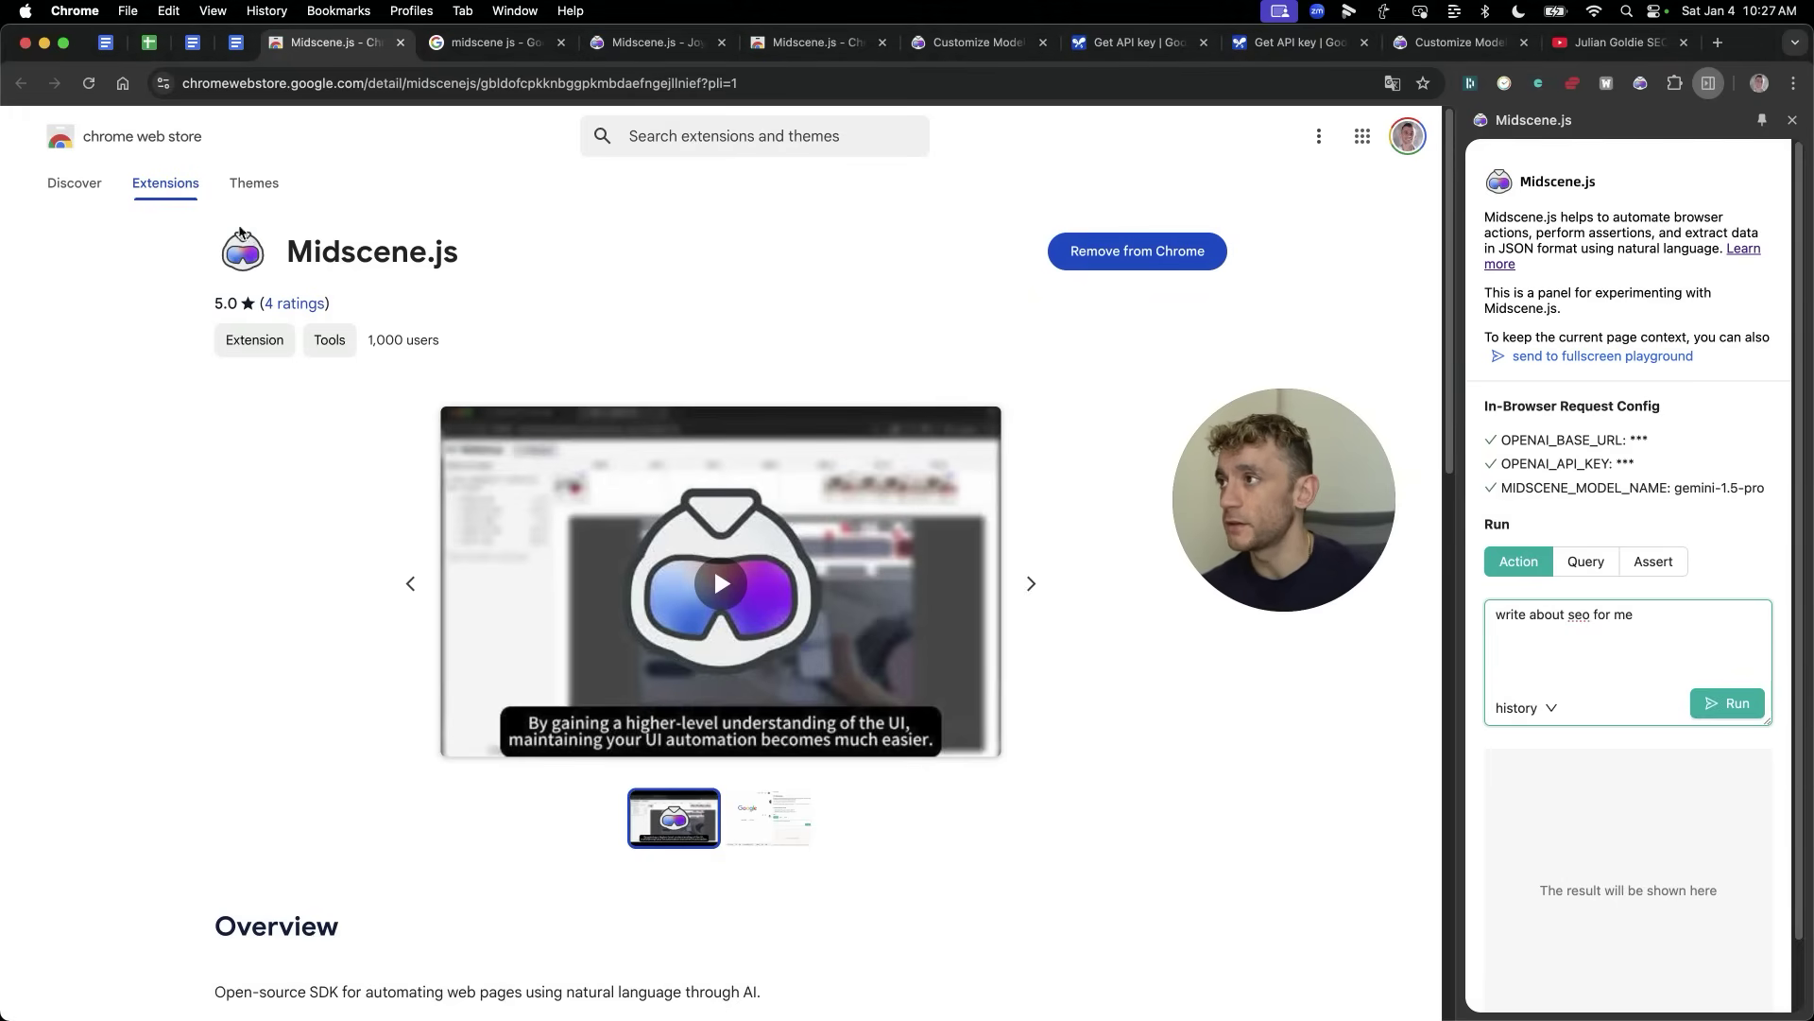
Step: Review the Midscene.js Web Store listing title, address and side panel intro text
{"action": "left_click_drag", "start_coordinate": [281, 243], "coordinate": [541, 246]}
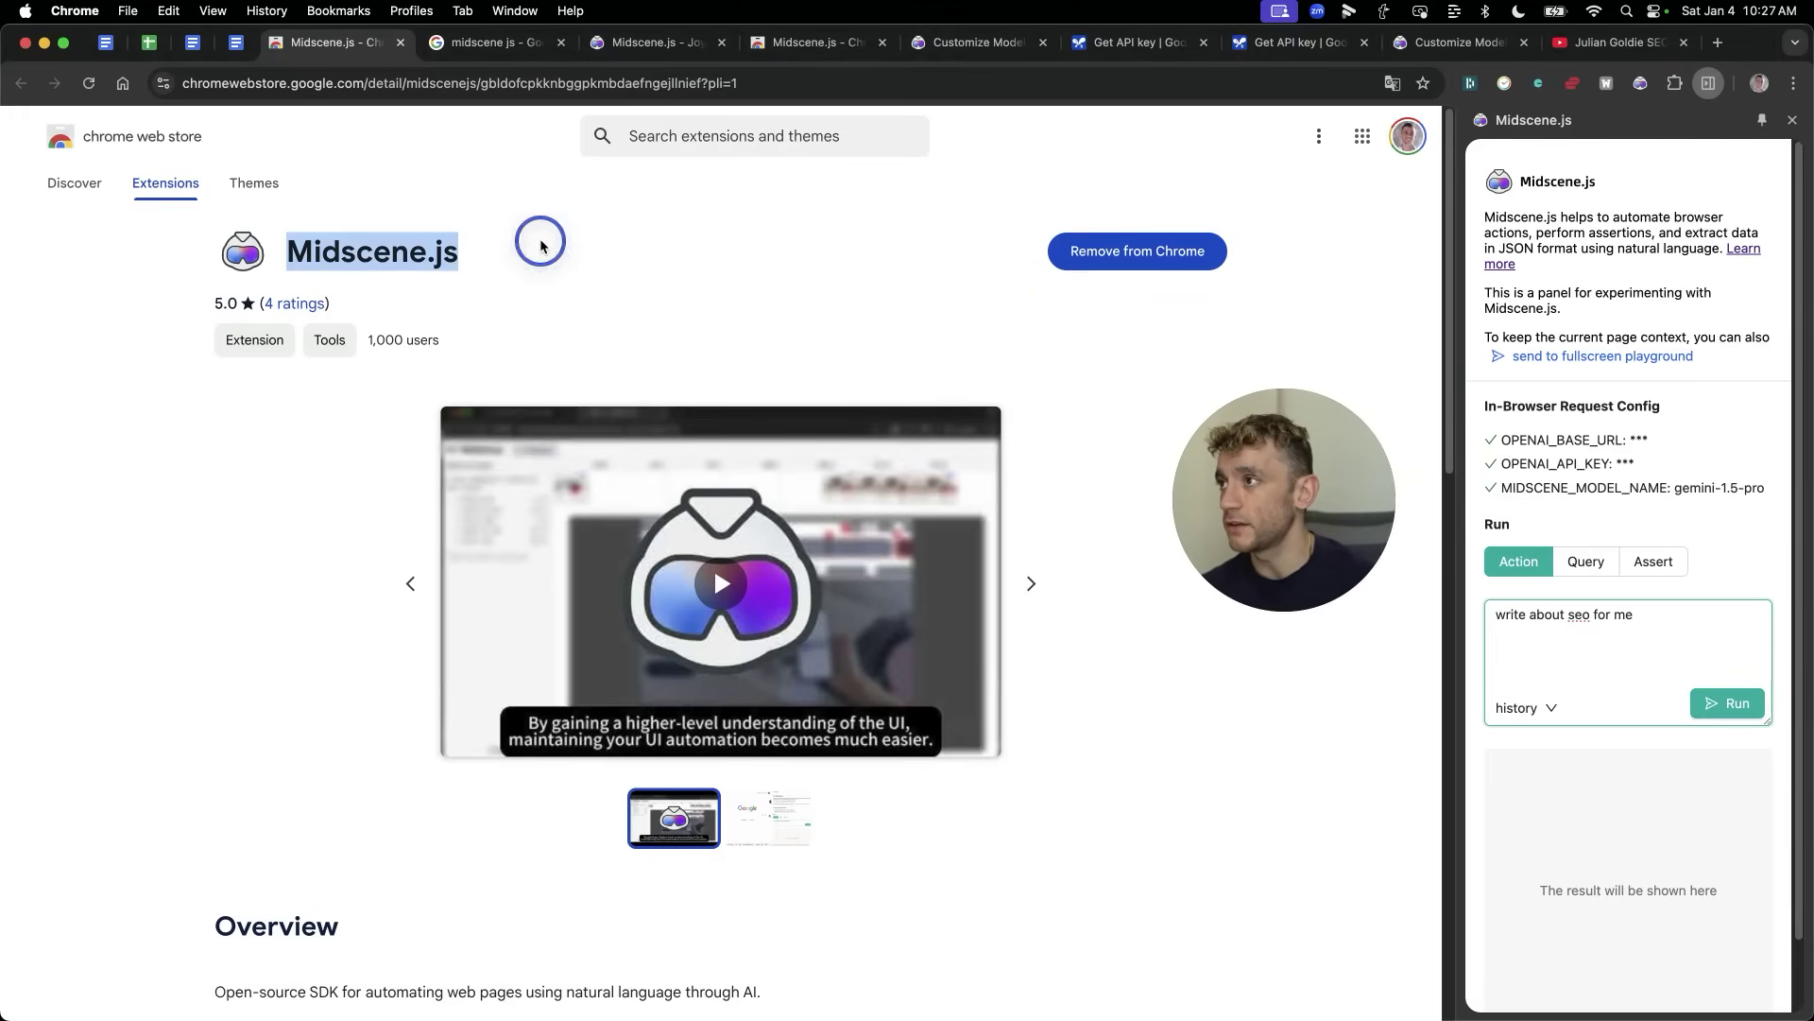
{"action": "left_click", "coordinate": [294, 252]}
{"action": "left_click", "coordinate": [368, 83]}
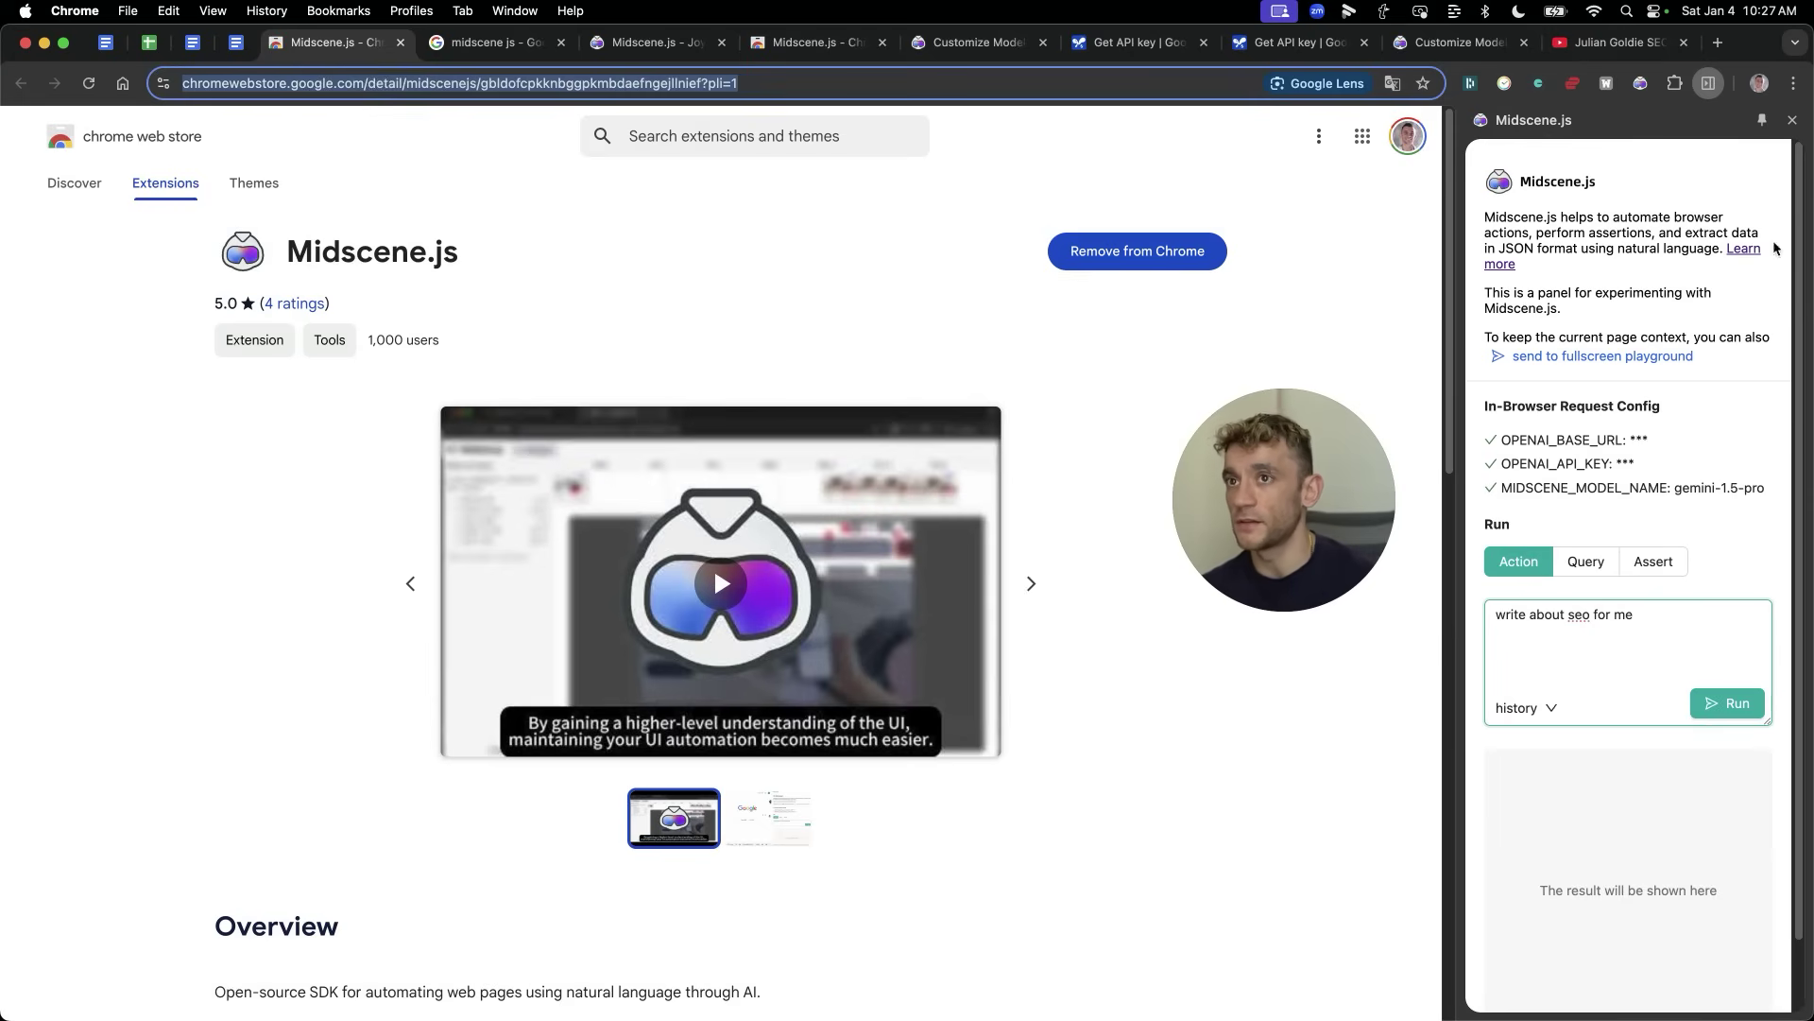
{"action": "left_click", "coordinate": [1664, 194]}
{"action": "left_click_drag", "start_coordinate": [1482, 181], "coordinate": [1531, 529]}
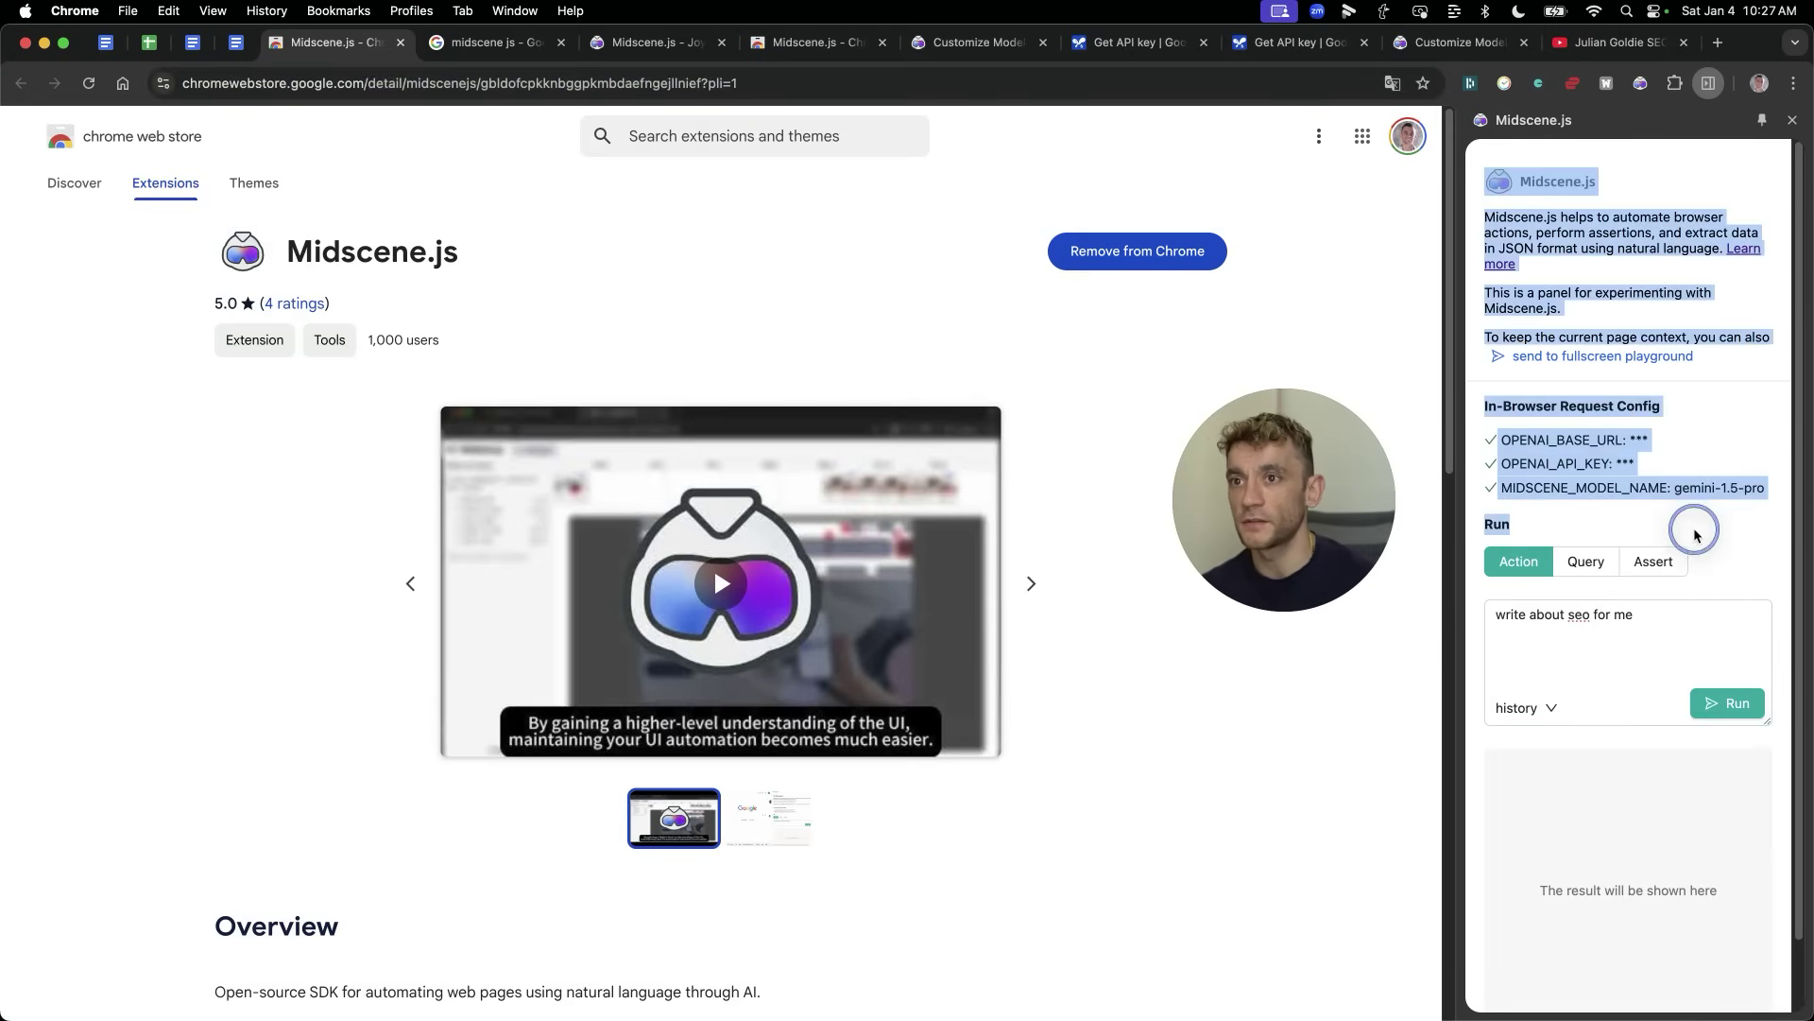
{"action": "left_click", "coordinate": [1175, 749]}
{"action": "scroll", "coordinate": [966, 746], "scroll_direction": "down", "scroll_amount": 8}
{"action": "scroll", "coordinate": [966, 746], "scroll_direction": "up", "scroll_amount": 8}
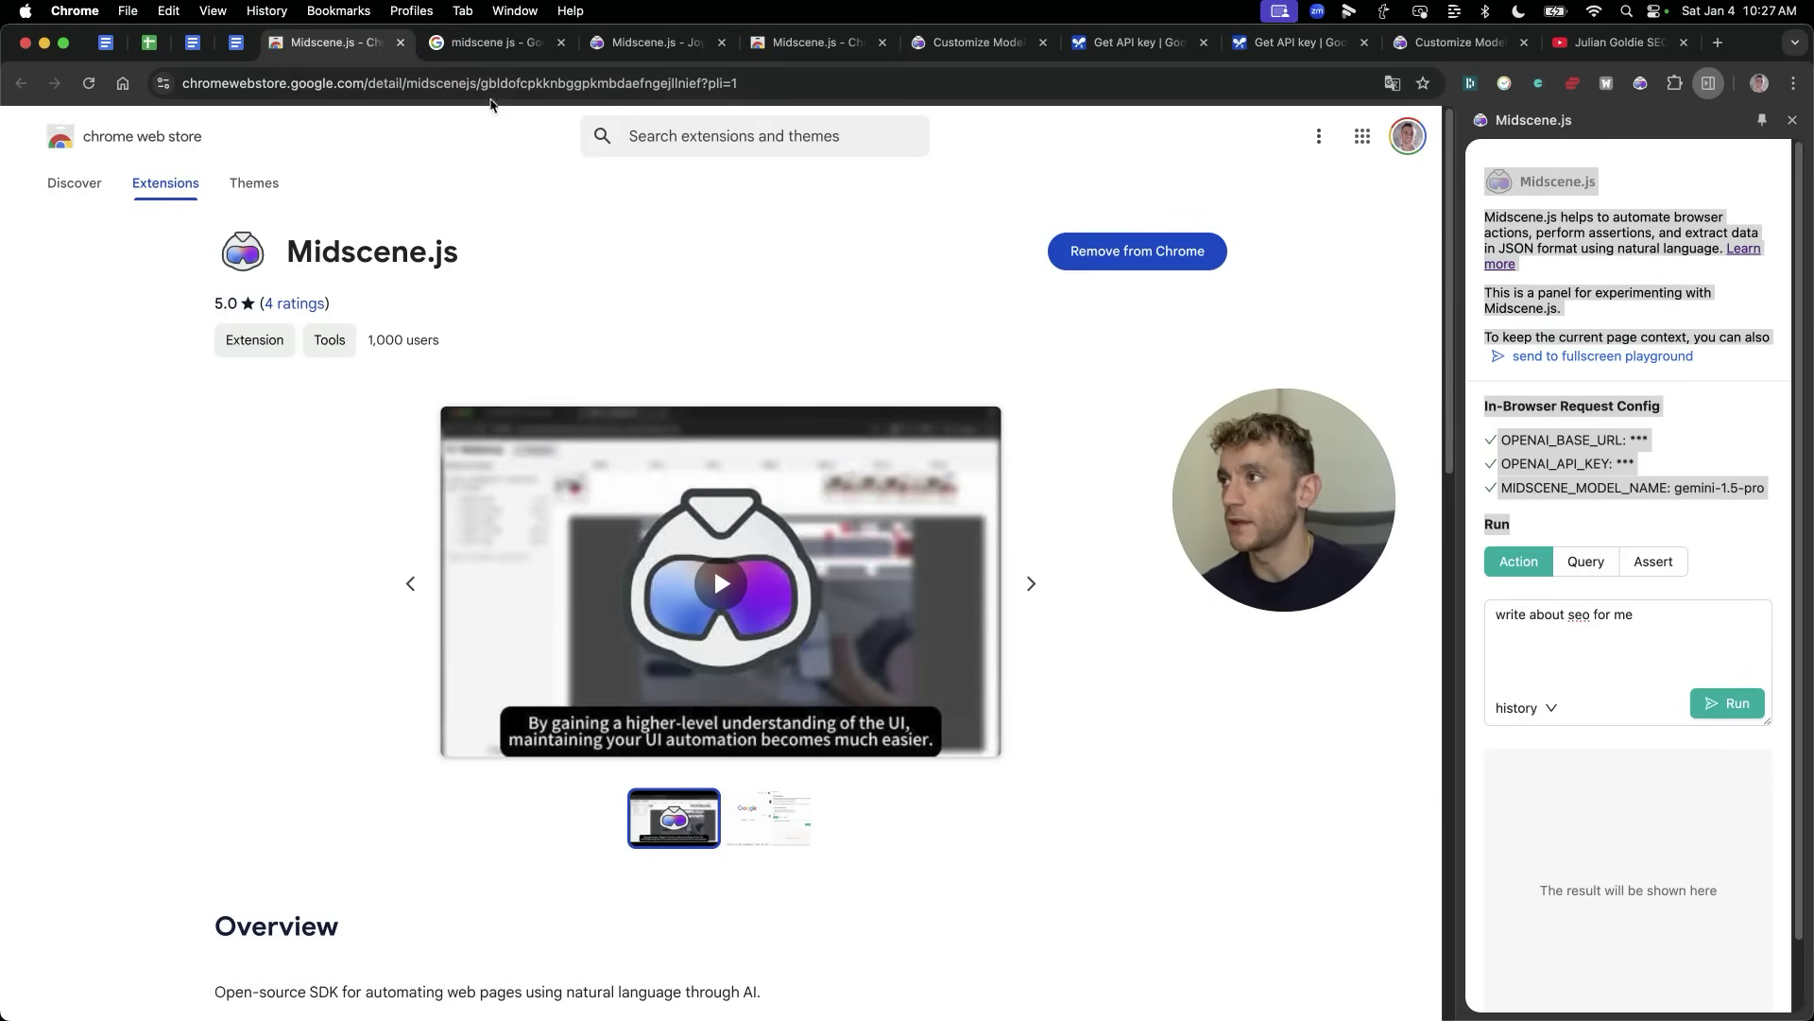
Step: Close the 'midscene js - Google' search tab and check the Midscene.js docs page
{"action": "left_click_drag", "start_coordinate": [302, 243], "coordinate": [470, 259]}
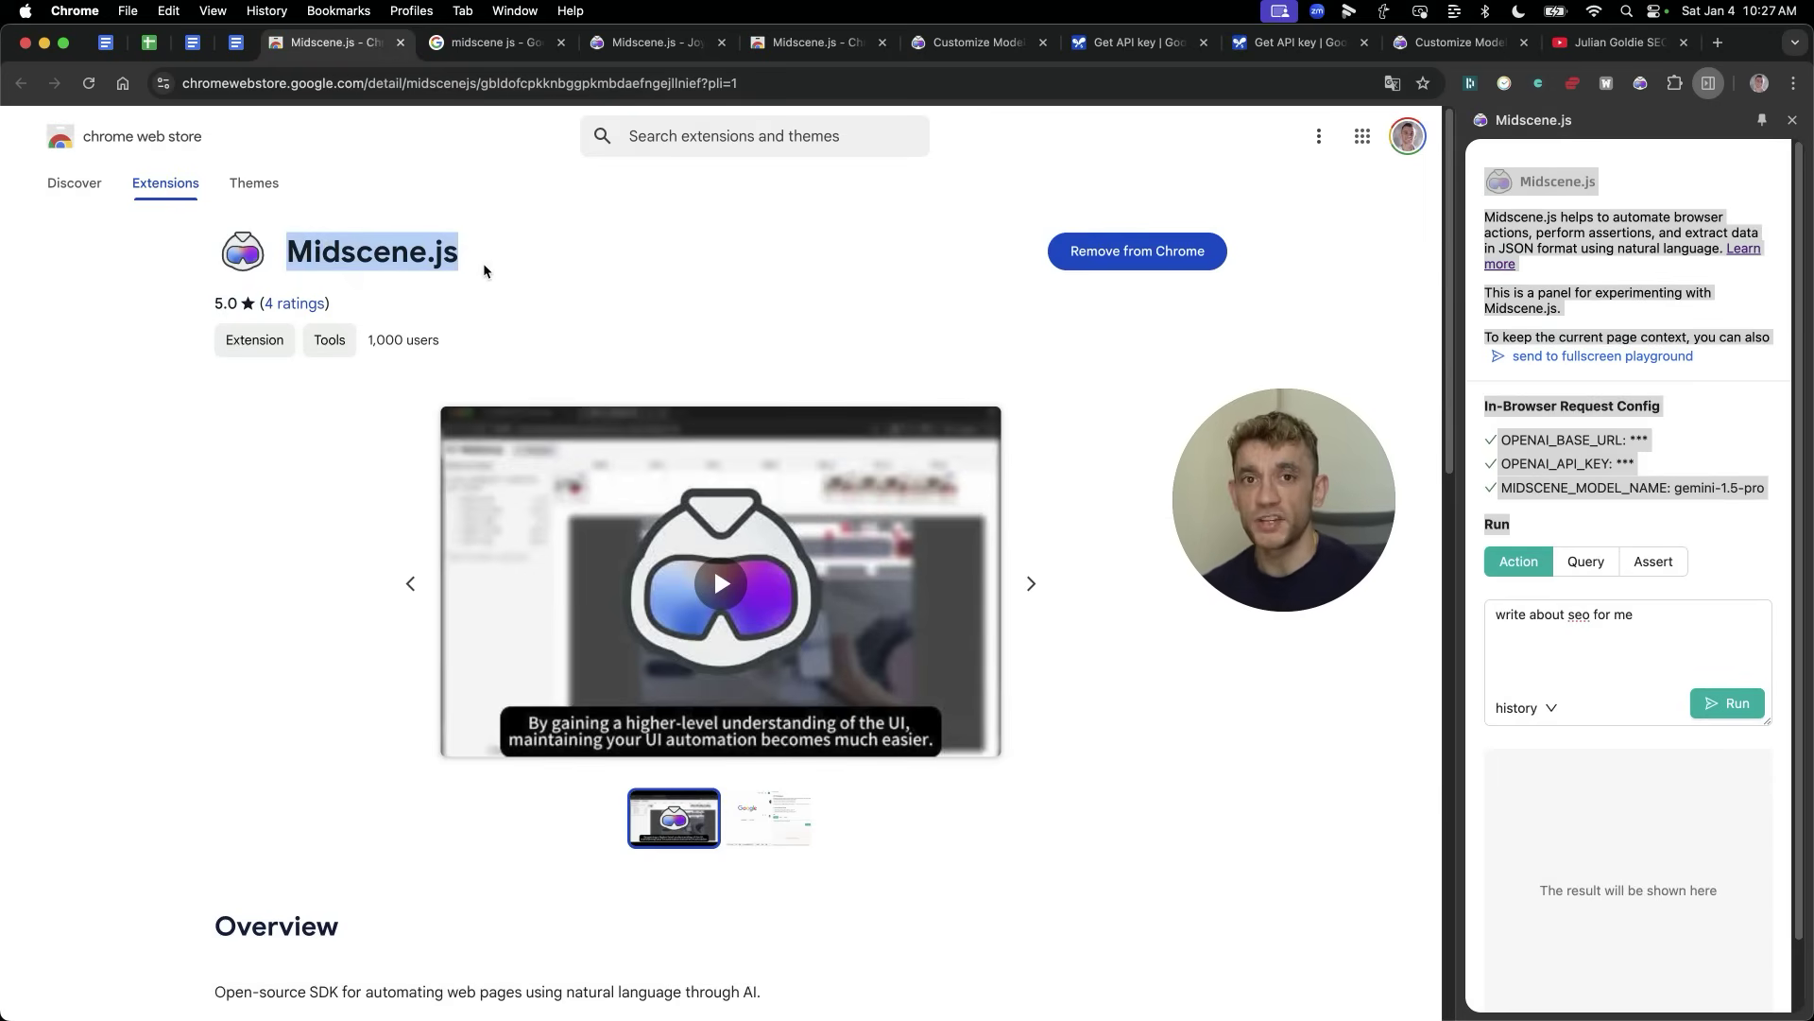
{"action": "left_click", "coordinate": [472, 280]}
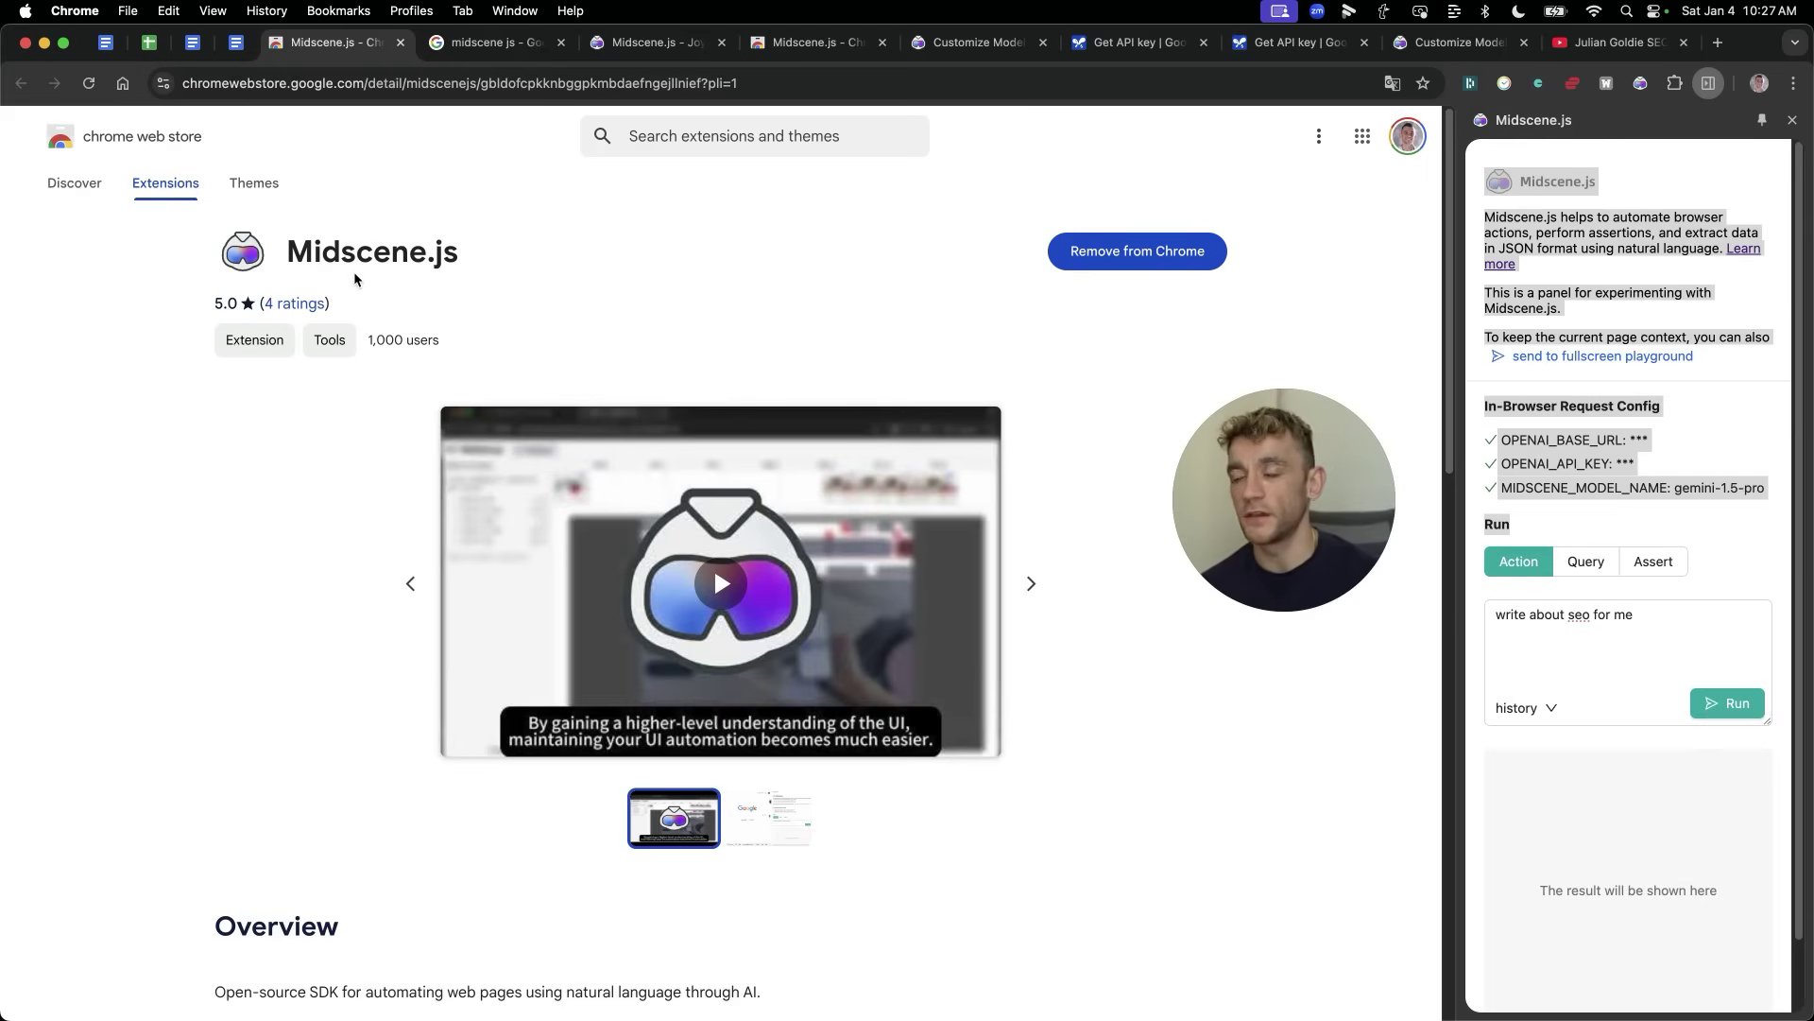
{"action": "left_click", "coordinate": [432, 231]}
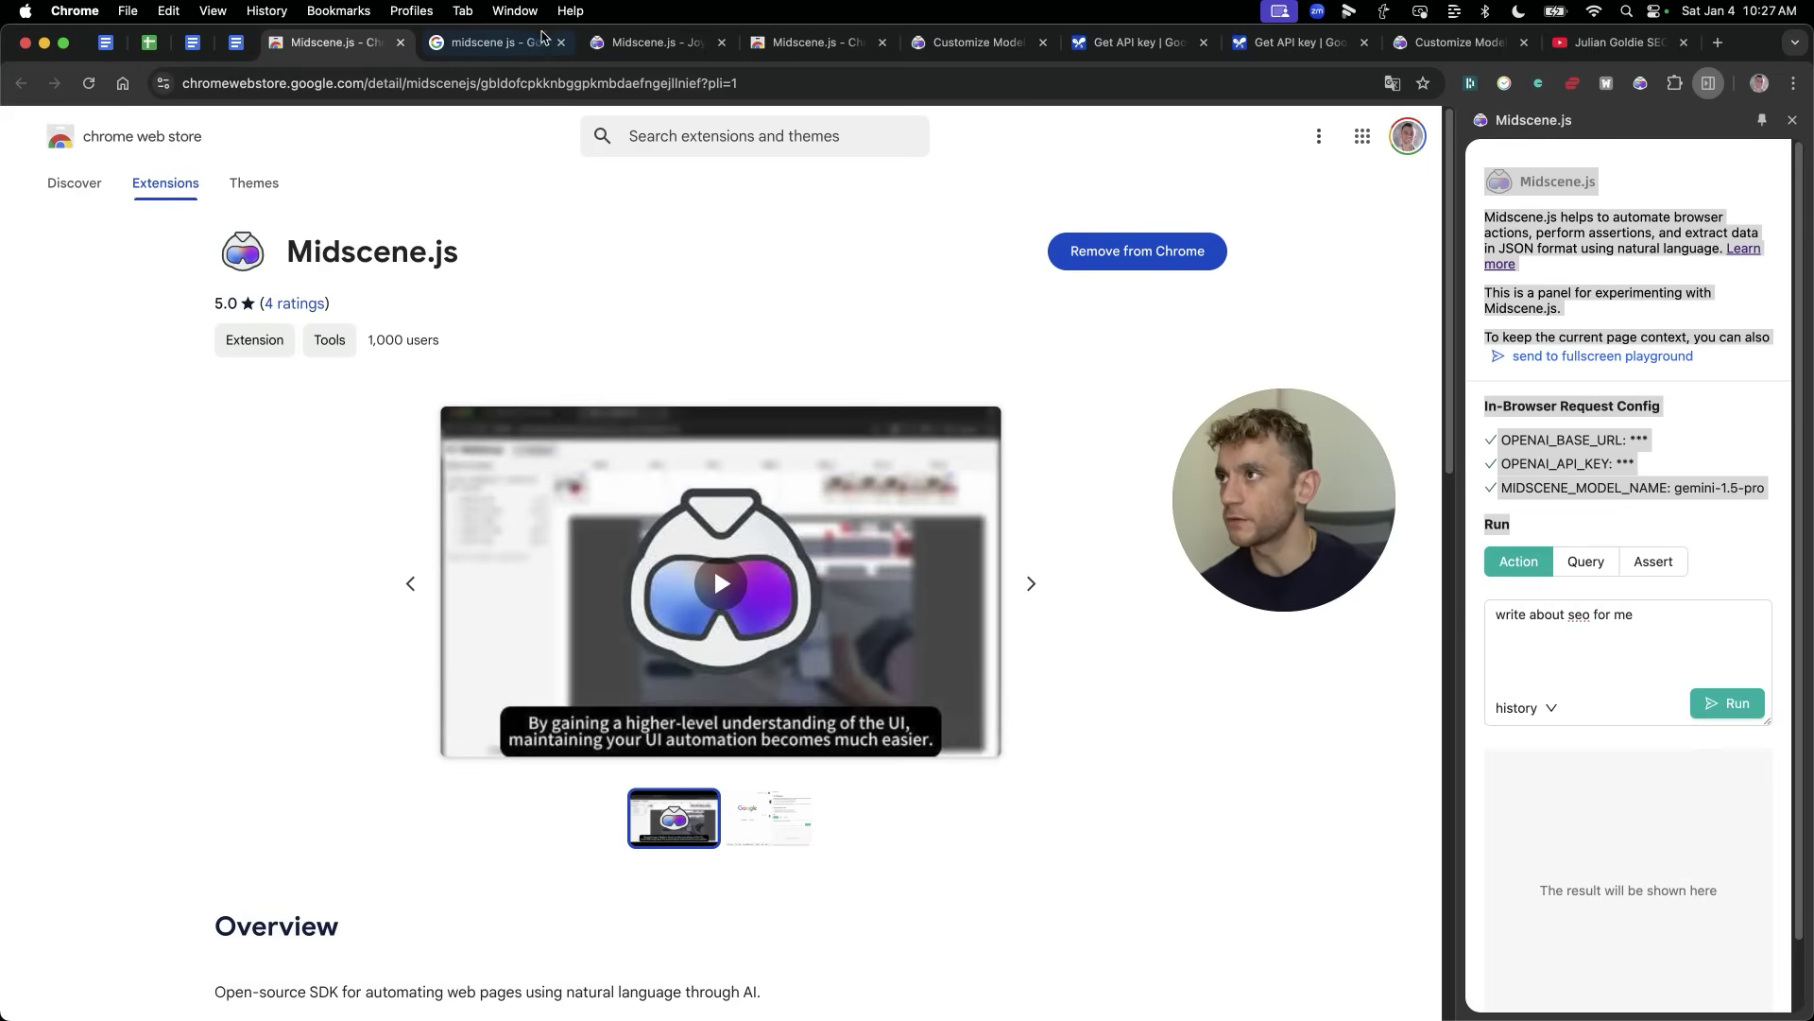
{"action": "middle_click", "coordinate": [523, 40]}
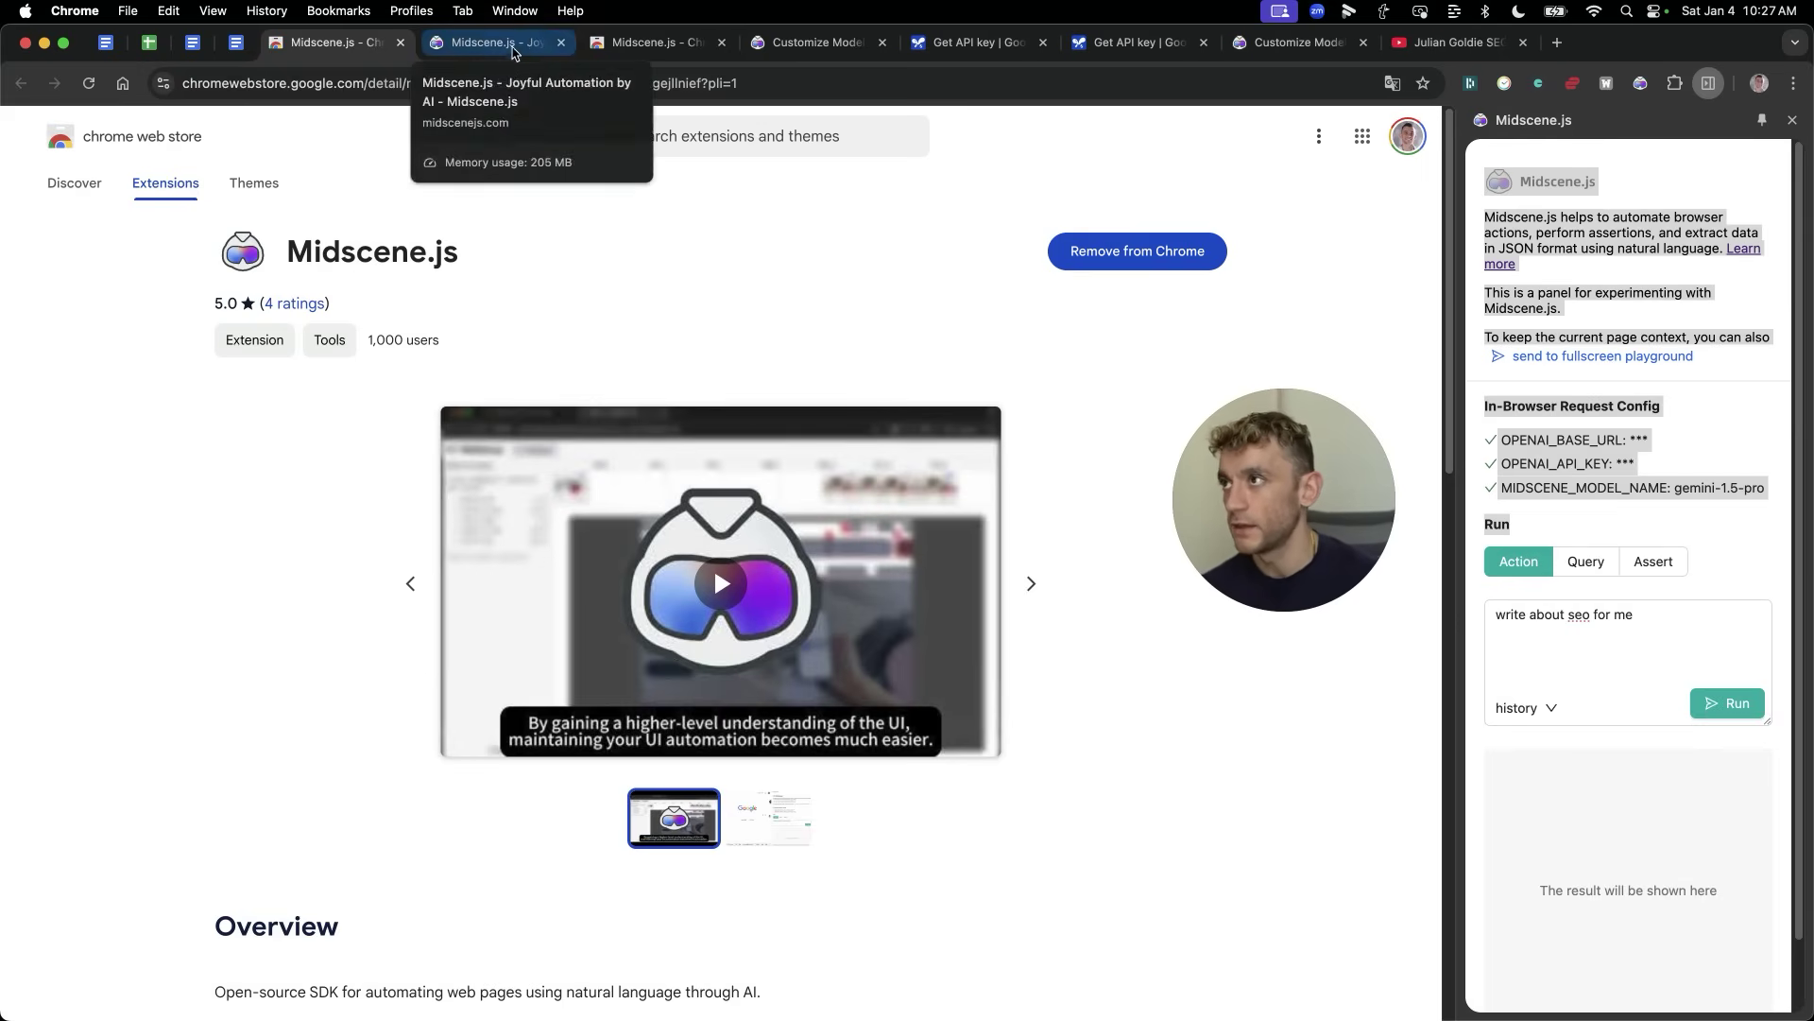
{"action": "left_click", "coordinate": [522, 40]}
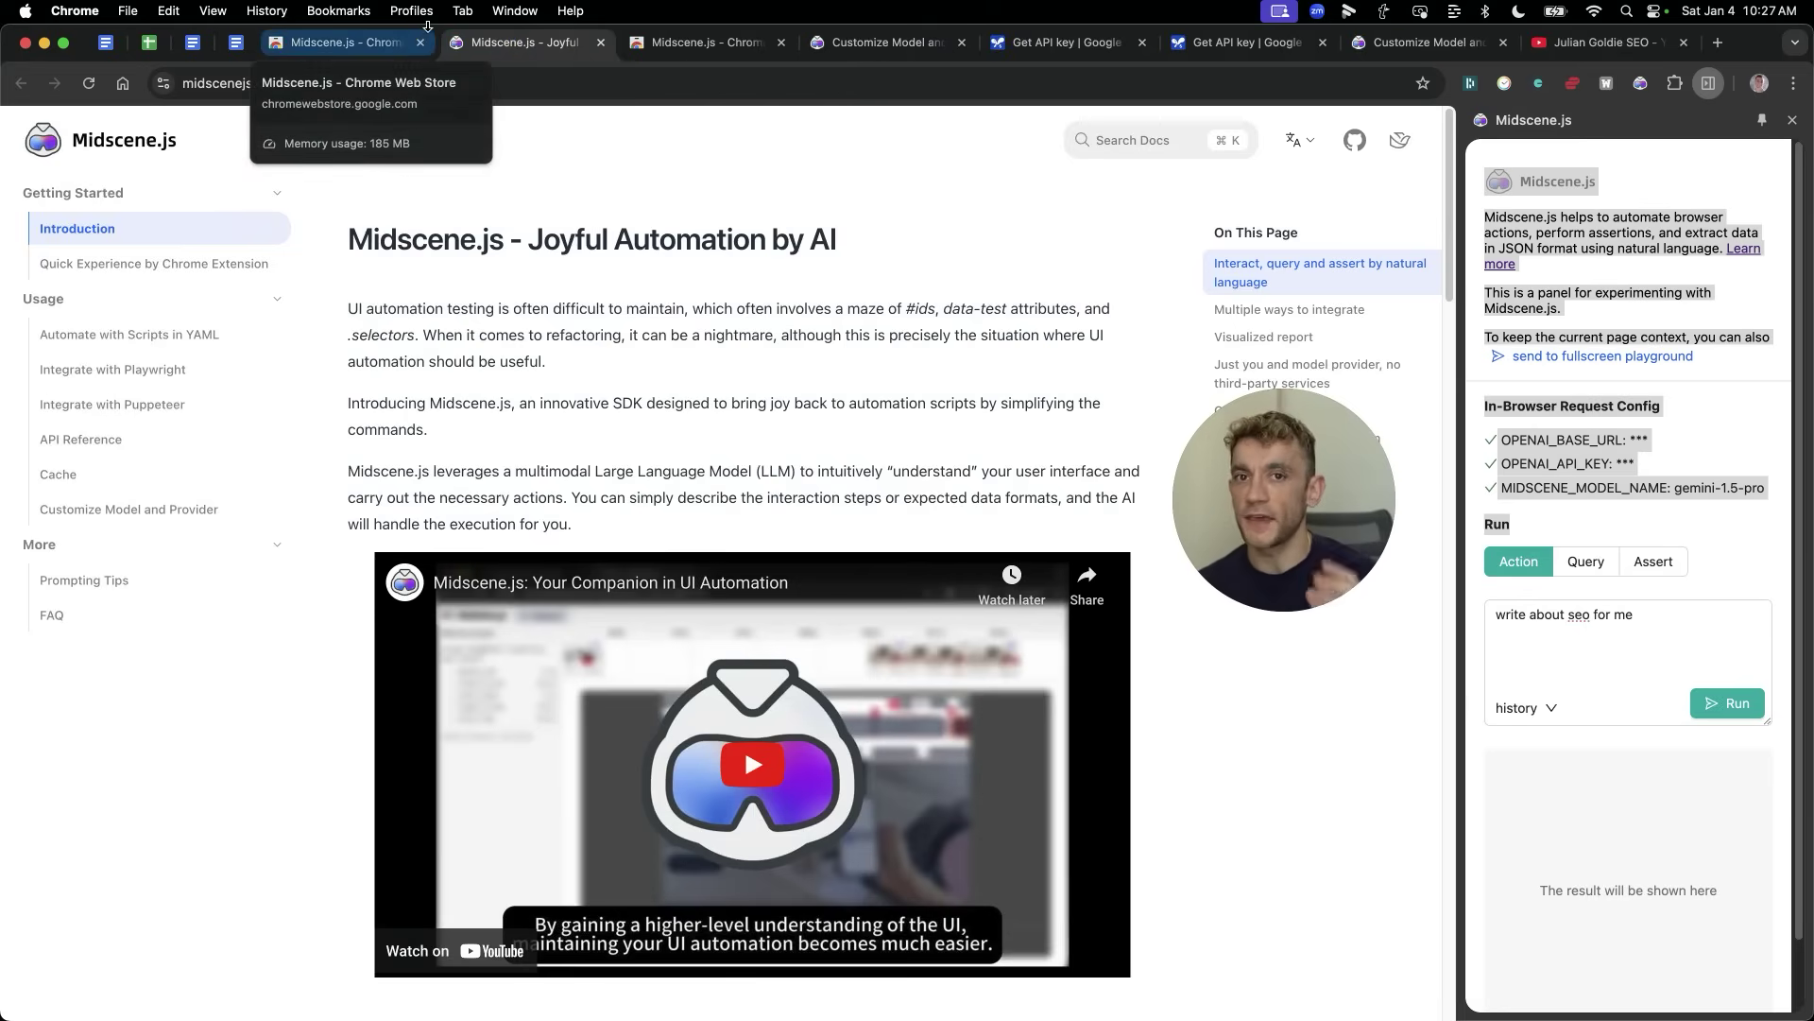
{"action": "left_click", "coordinate": [941, 397]}
{"action": "scroll", "coordinate": [945, 472], "scroll_direction": "down", "scroll_amount": 8}
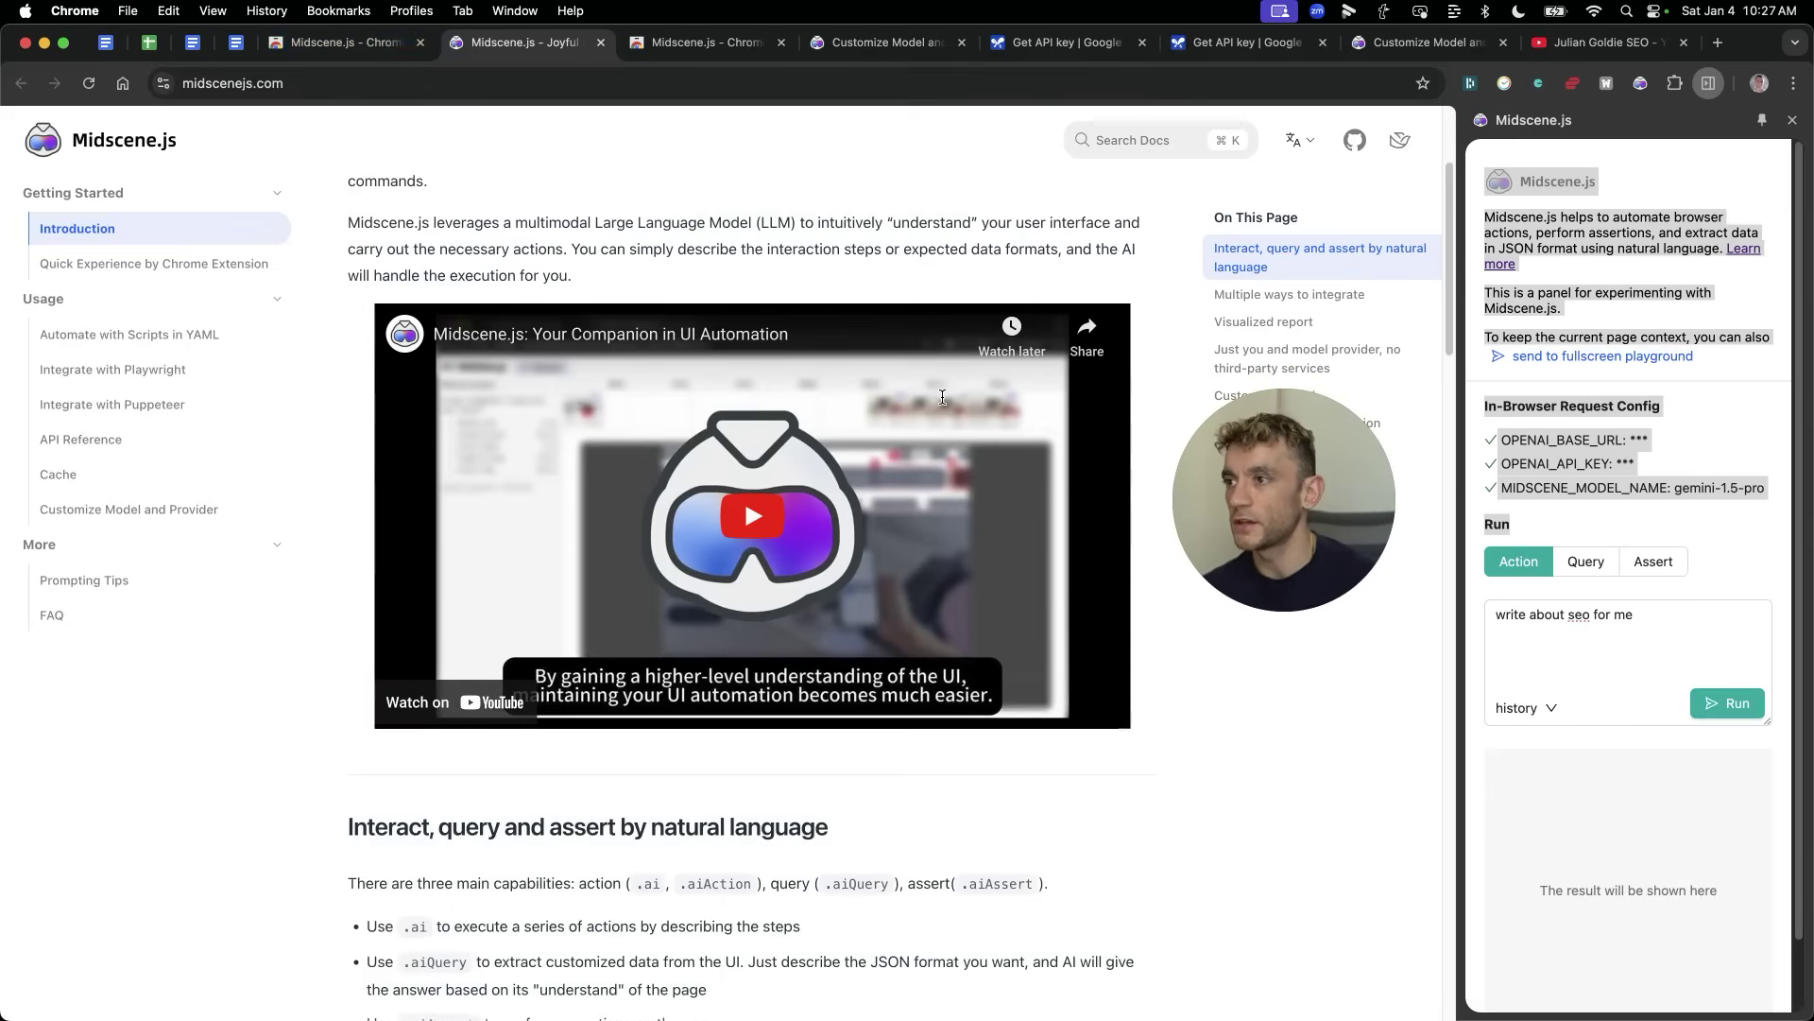
{"action": "scroll", "coordinate": [1154, 652], "scroll_direction": "up", "scroll_amount": 8}
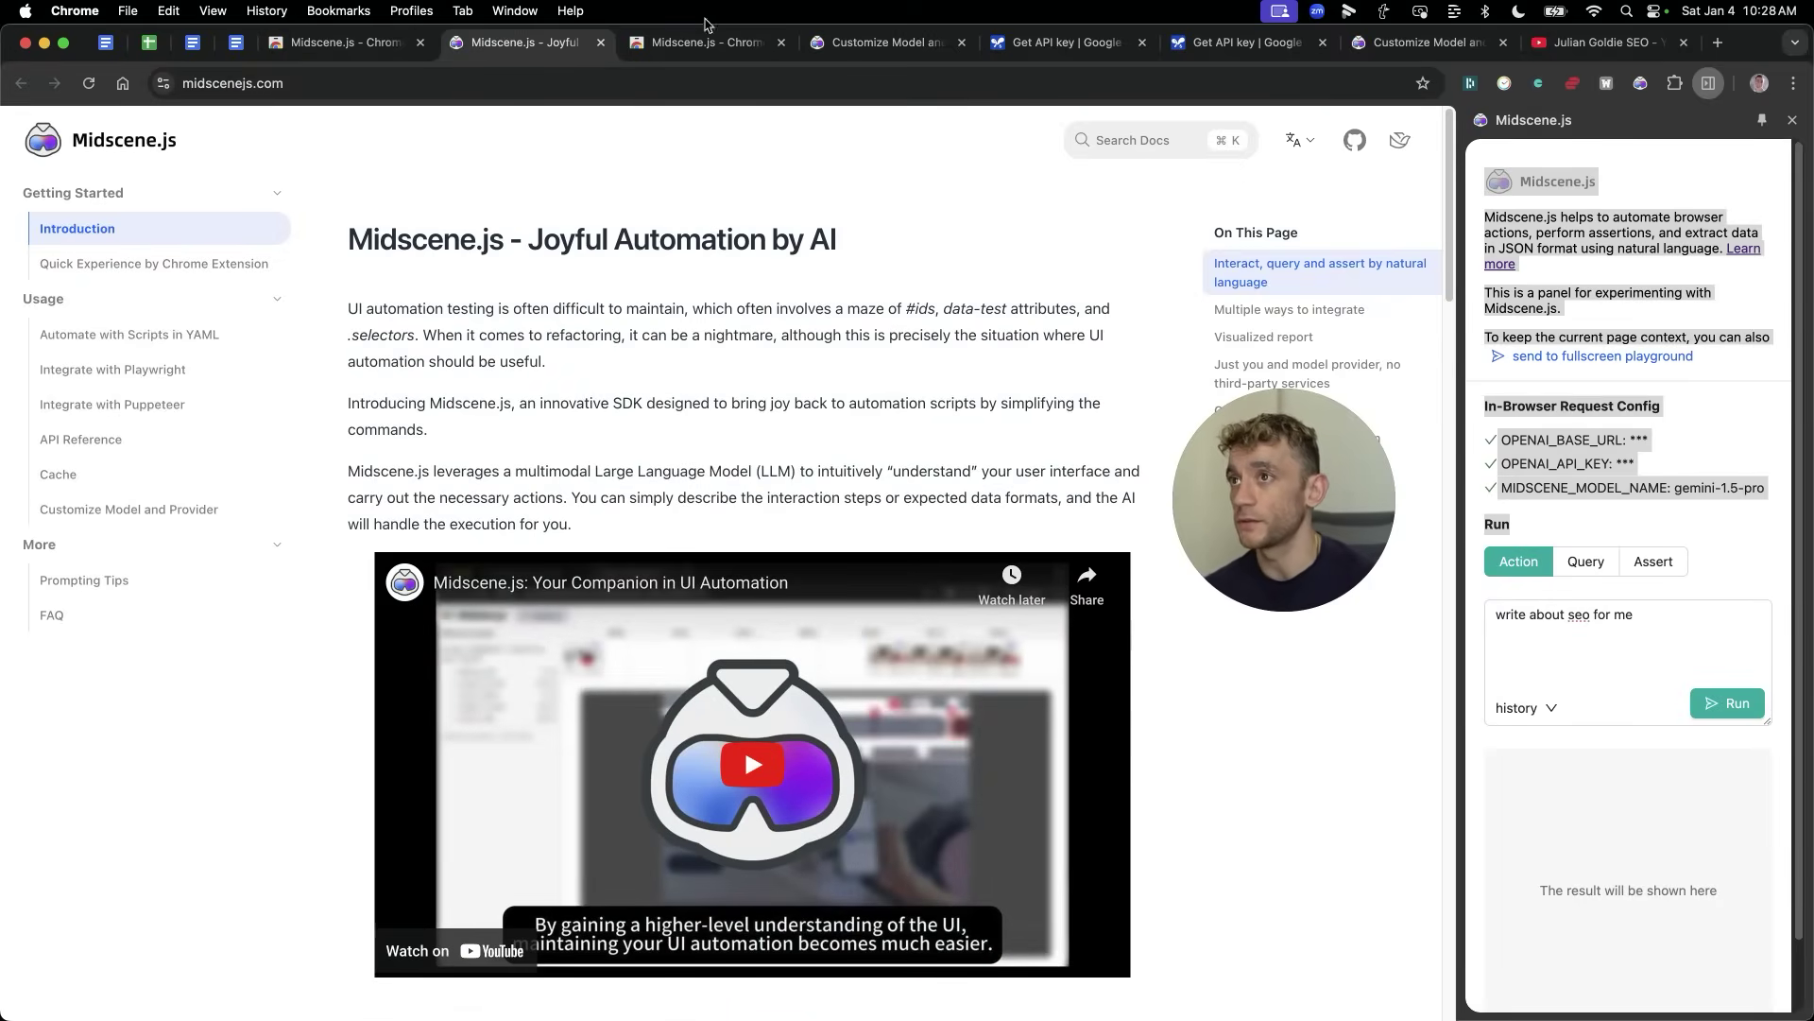
Step: Close the duplicate Web Store tab, ending on the Midscene.js listing
{"action": "left_click", "coordinate": [701, 41]}
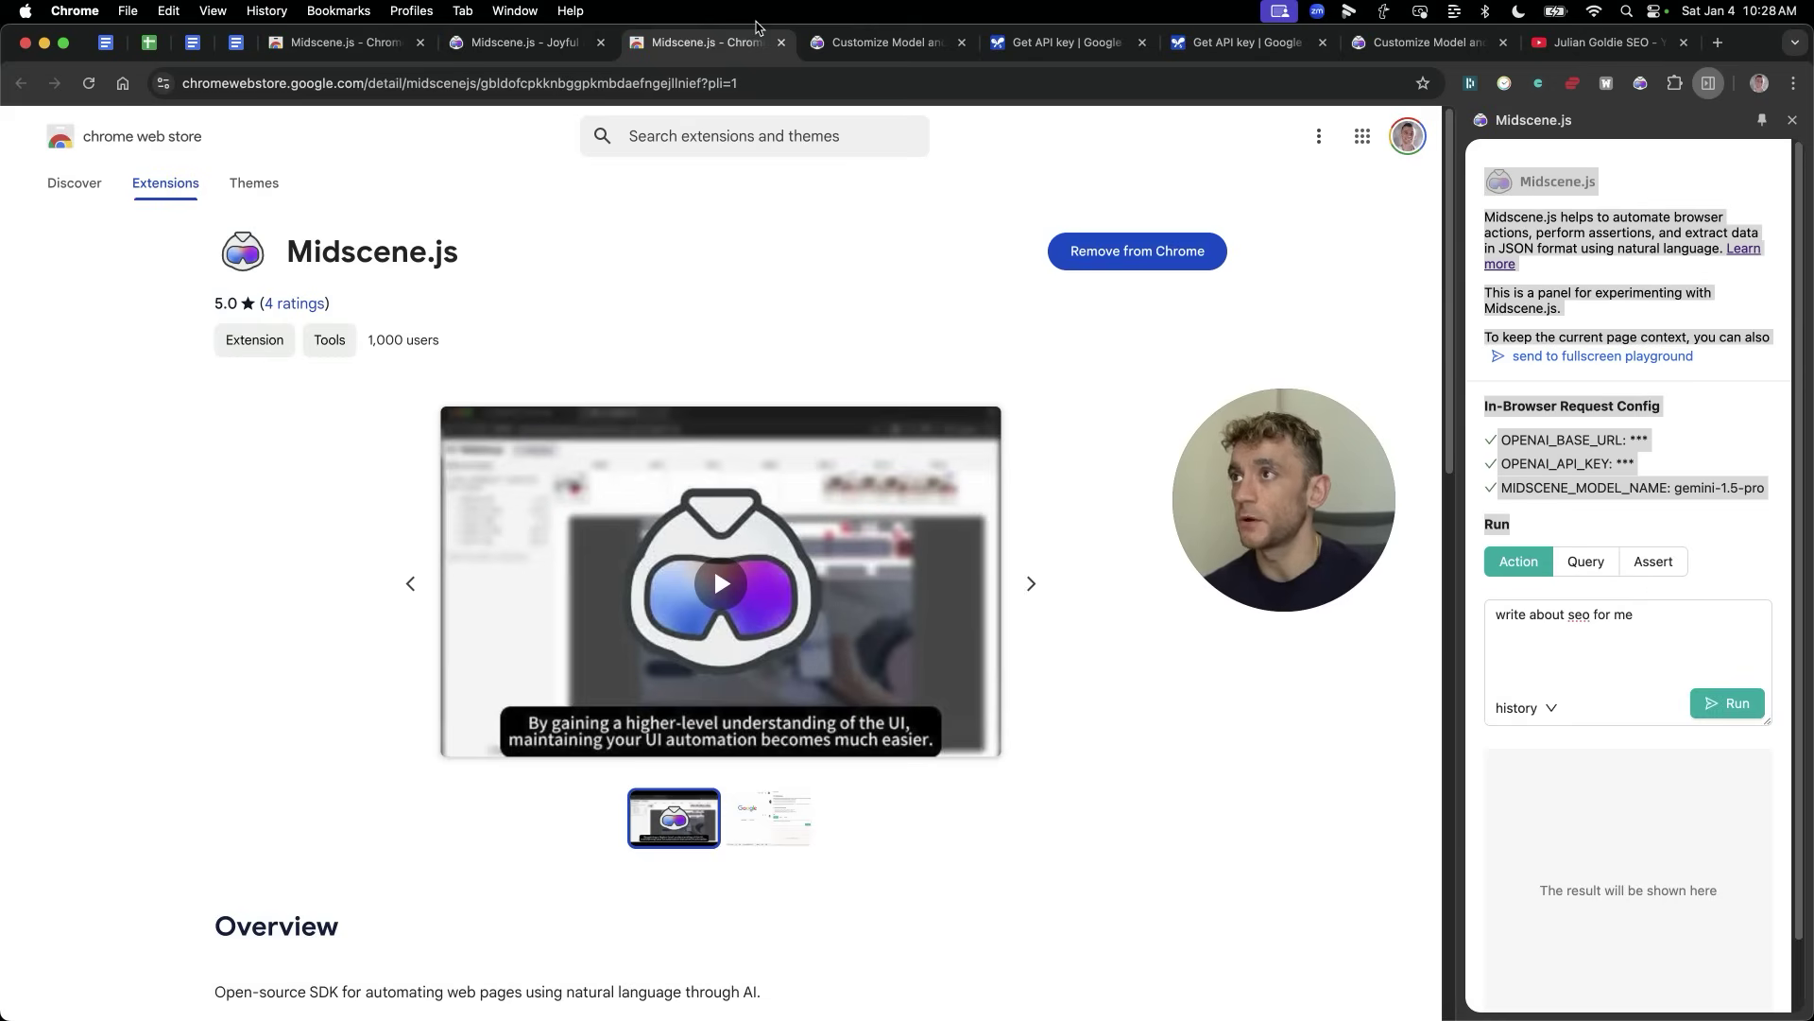
{"action": "key", "text": "super+w"}
{"action": "left_click", "coordinate": [529, 42]}
{"action": "left_click", "coordinate": [359, 42]}
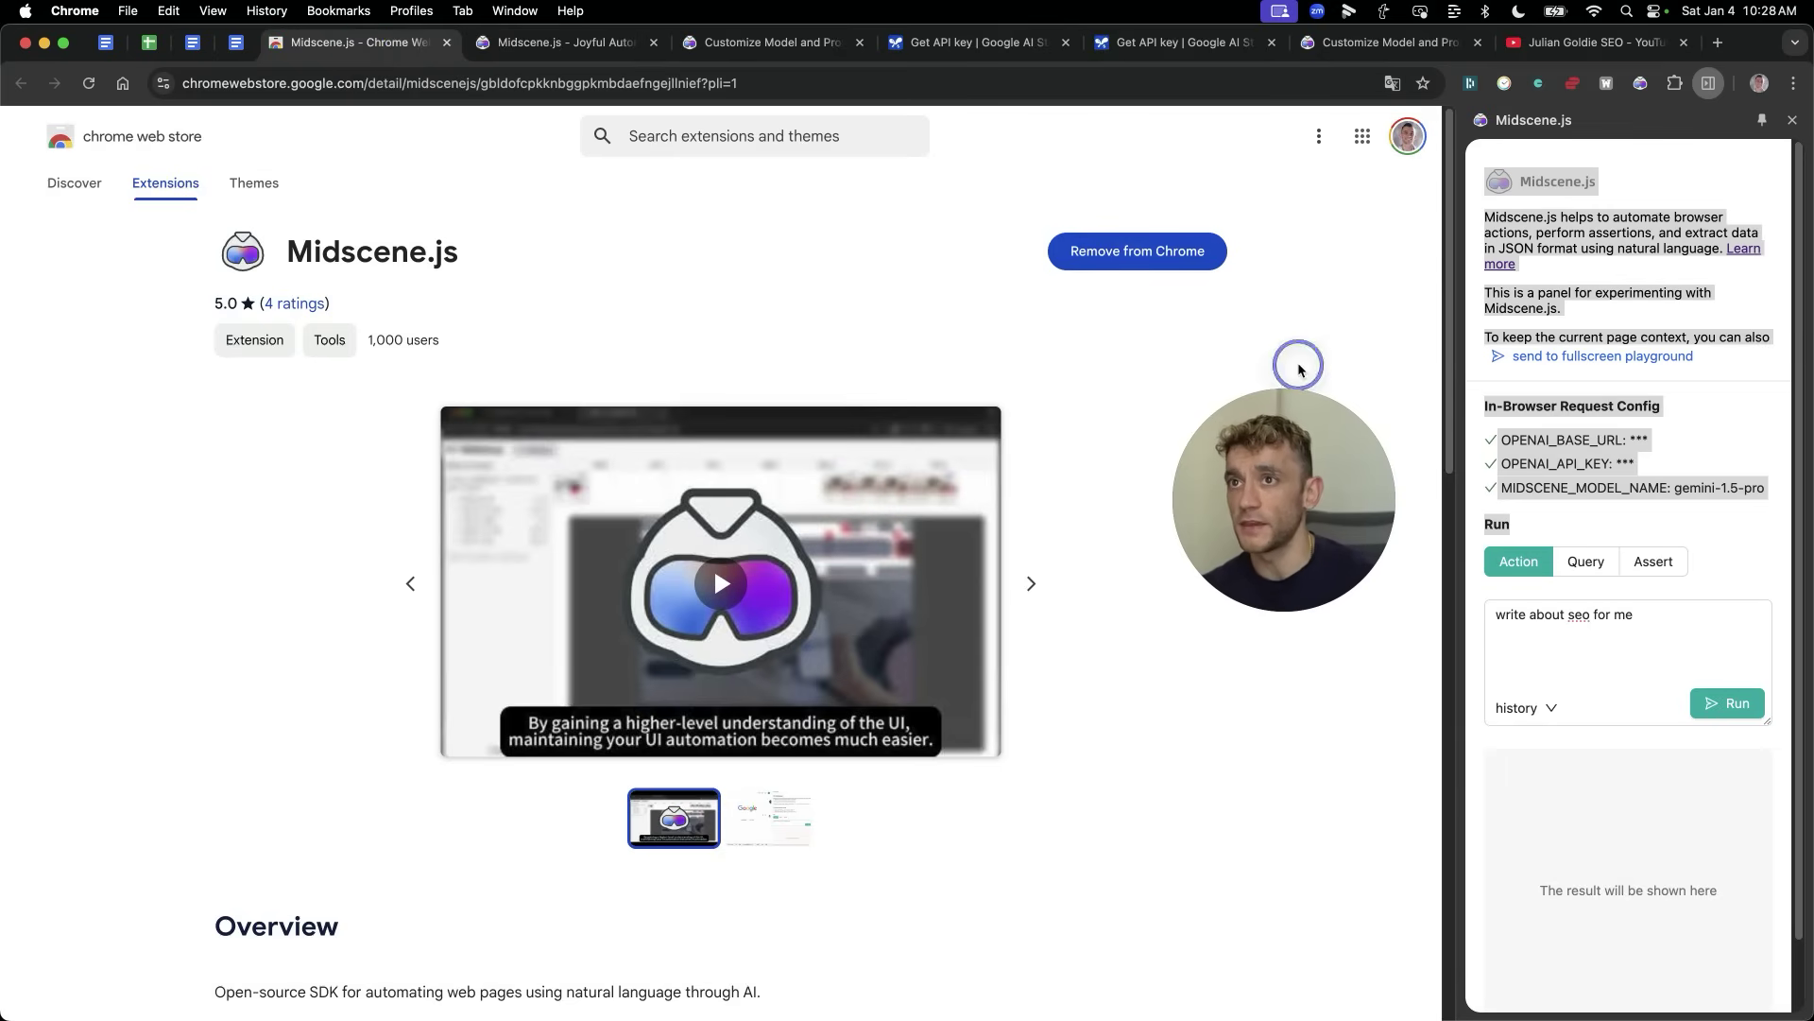
{"action": "left_click", "coordinate": [1792, 121]}
Step: Enter the Gemini base URL, an API key and gemini-1.5-pro model name in Env Config
{"action": "left_click", "coordinate": [1641, 84]}
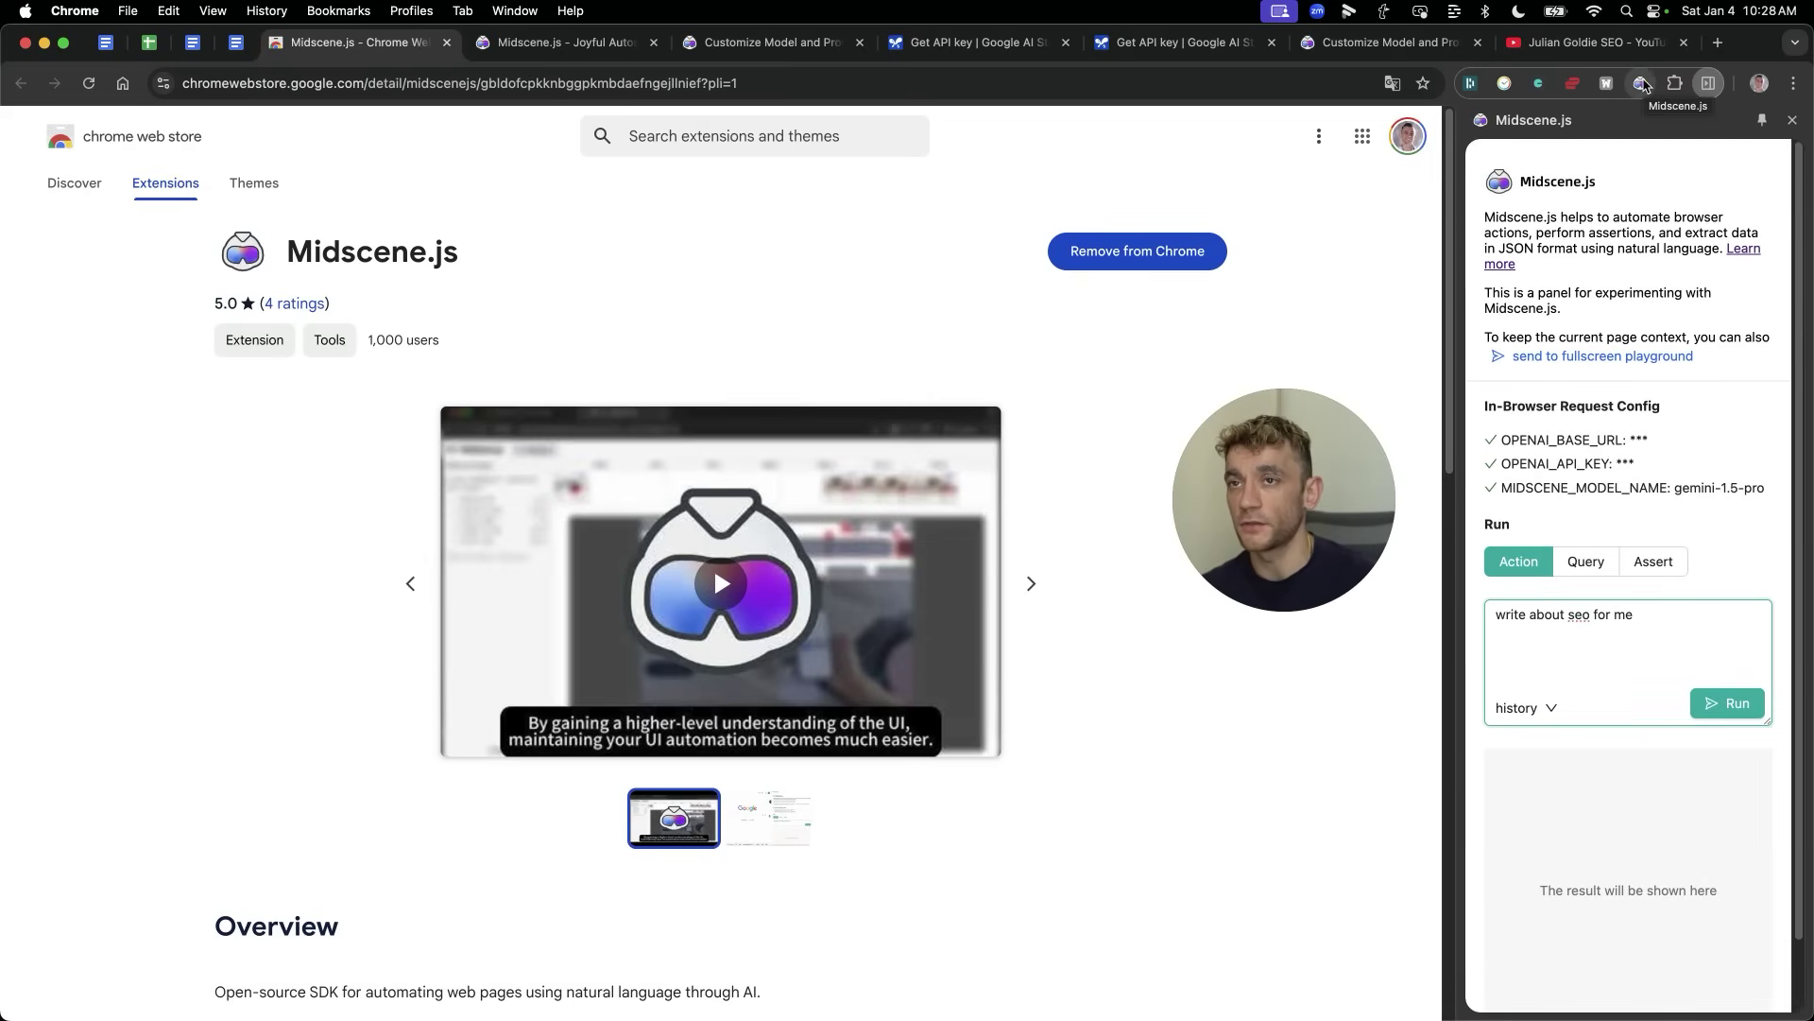
{"action": "mouse_move", "coordinate": [1535, 510]}
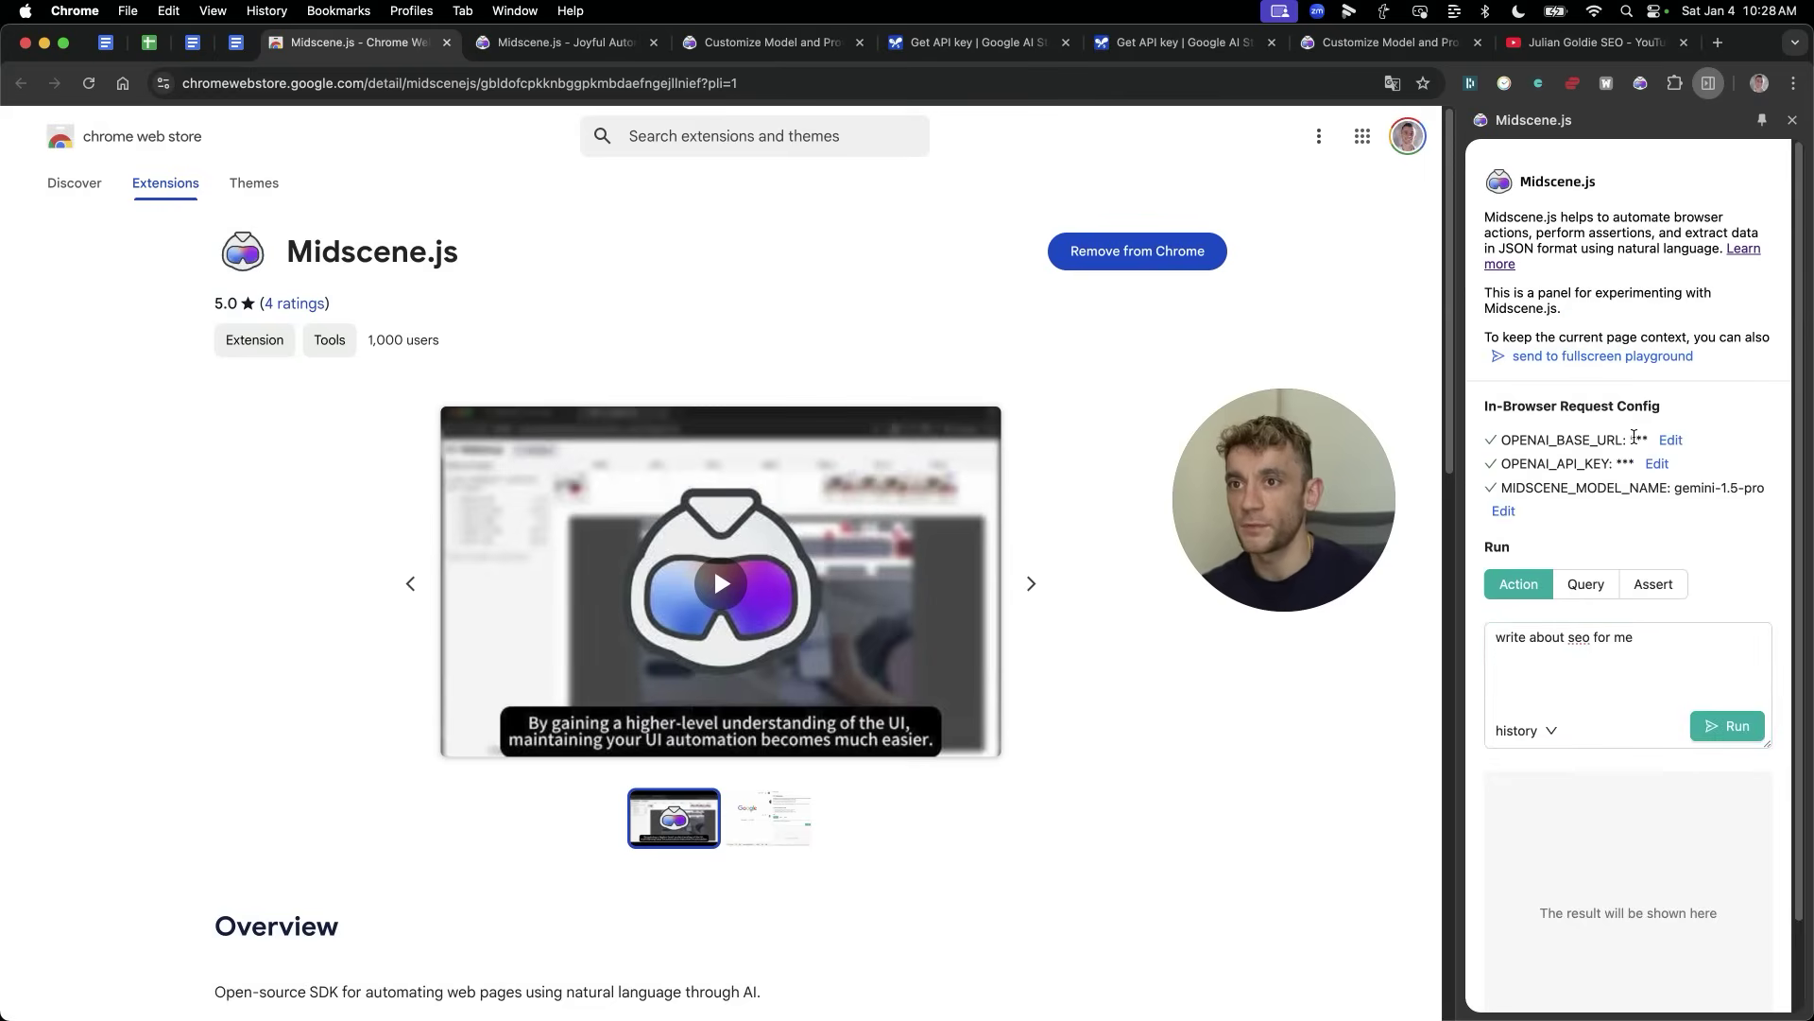
{"action": "left_click", "coordinate": [1670, 440]}
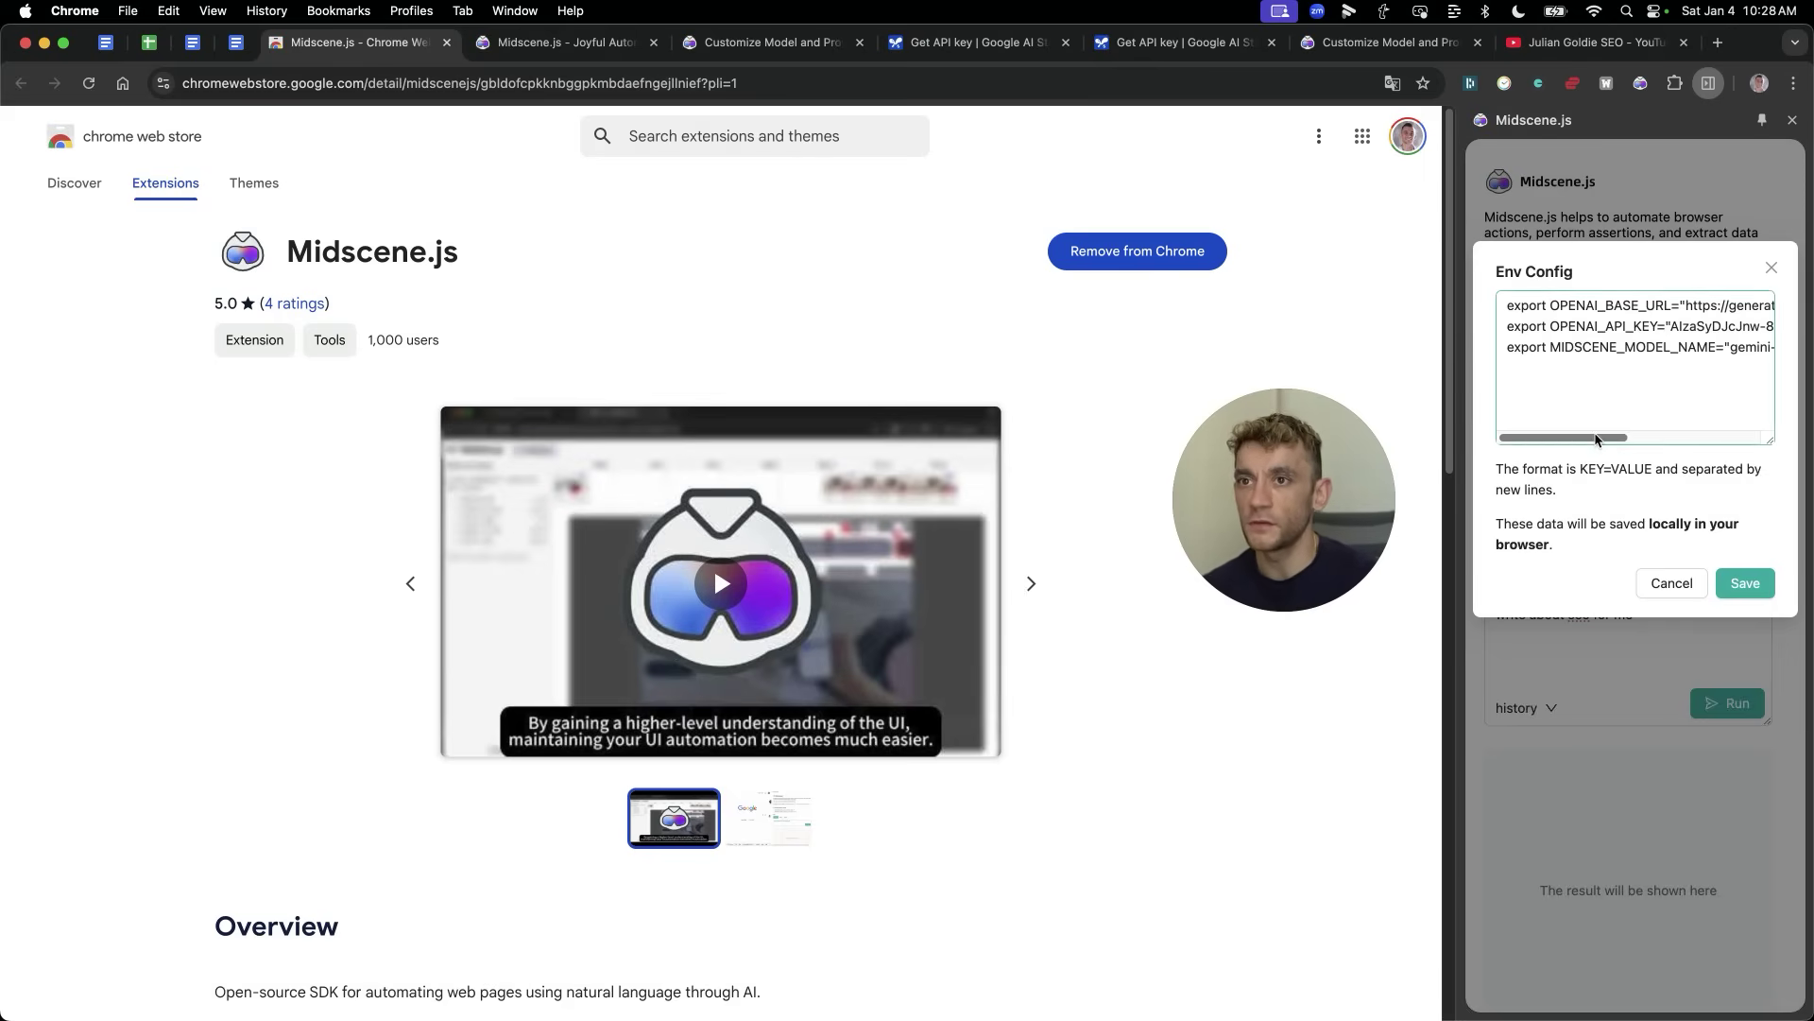
{"action": "left_click_drag", "start_coordinate": [1596, 439], "coordinate": [1786, 438]}
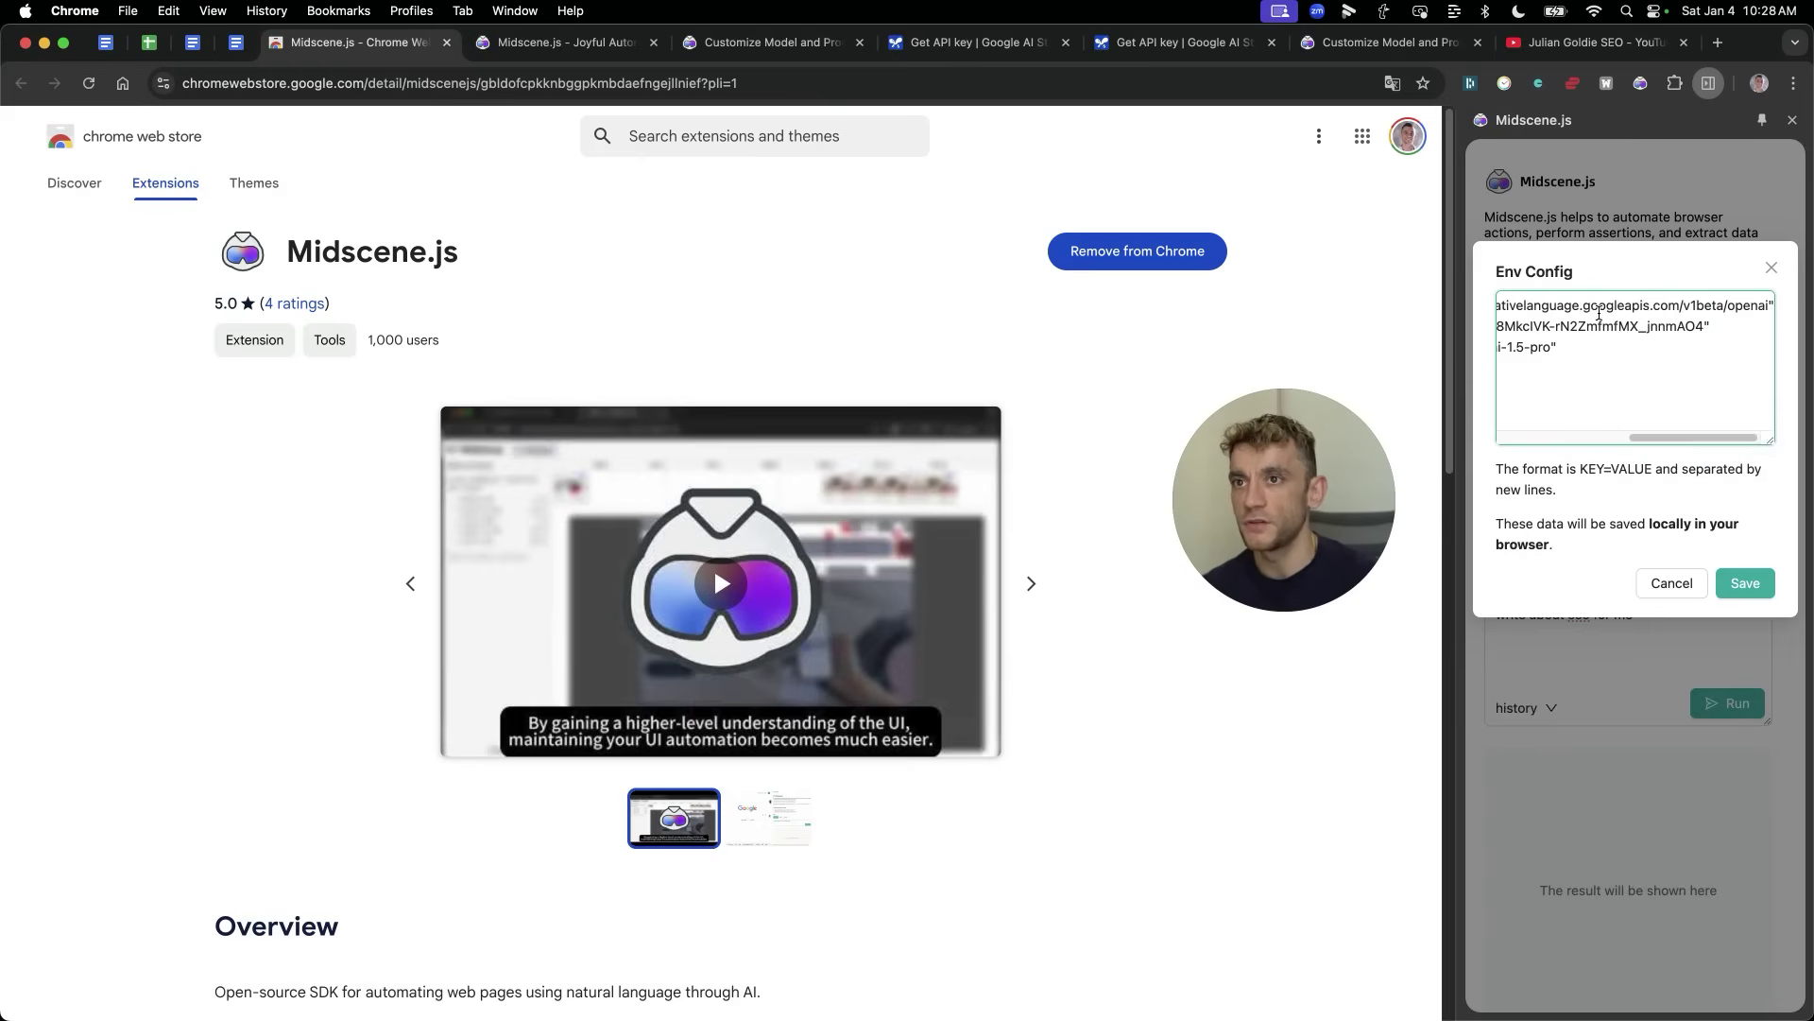
{"action": "triple_click", "coordinate": [1597, 326]}
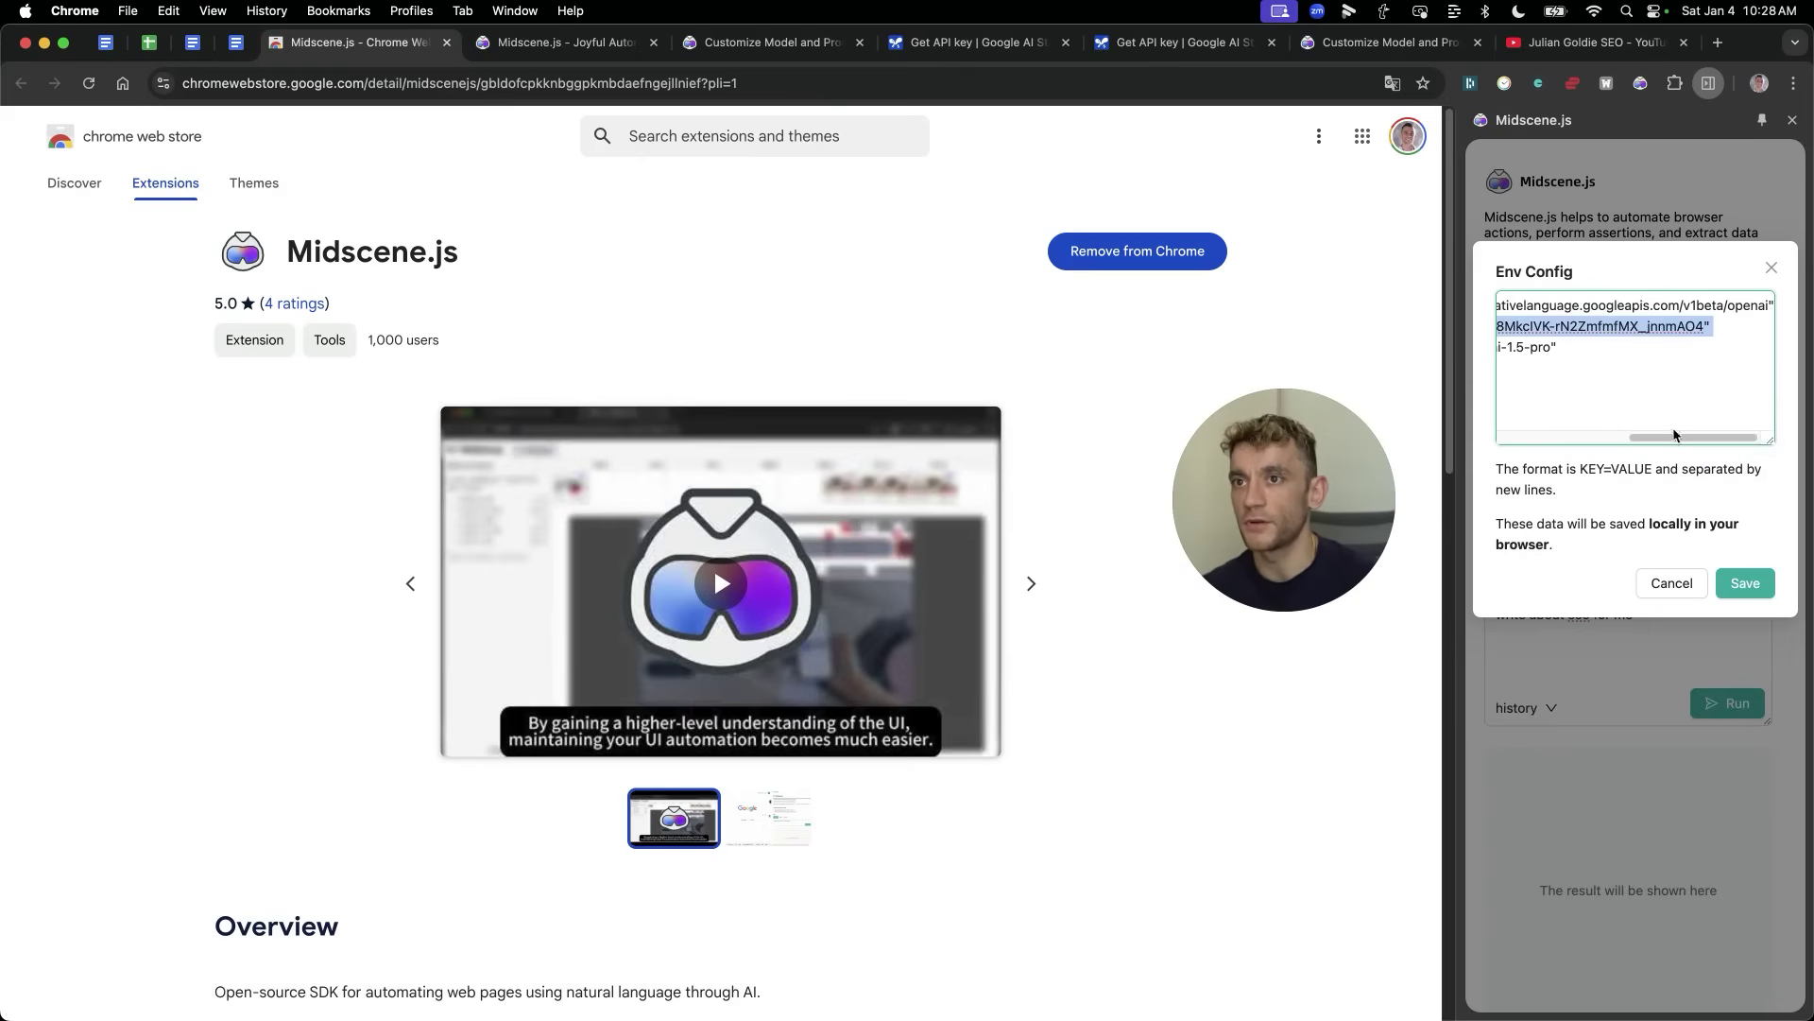
{"action": "left_click_drag", "start_coordinate": [1675, 436], "coordinate": [1553, 435]}
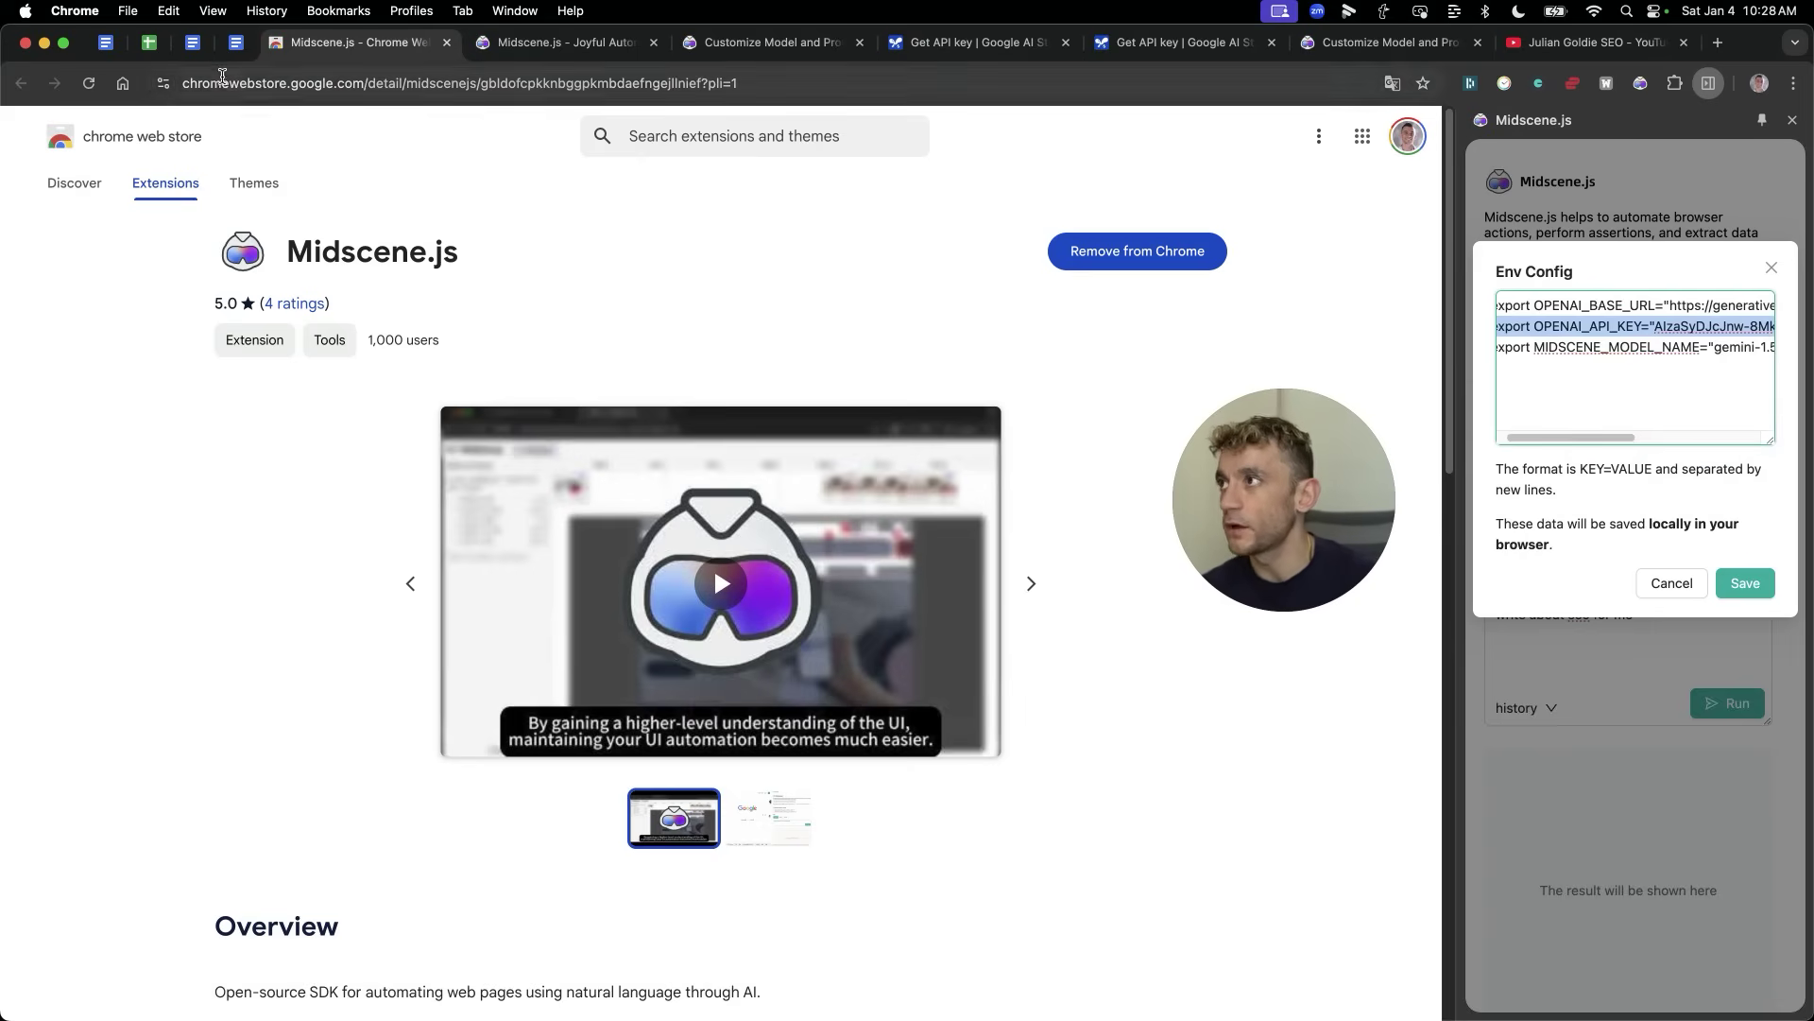
{"action": "left_click", "coordinate": [236, 43]}
Step: Open the Customize Model and Provider docs and scroll toward the model examples
{"action": "left_click", "coordinate": [761, 43]}
{"action": "scroll", "coordinate": [944, 623], "scroll_direction": "up", "scroll_amount": 10}
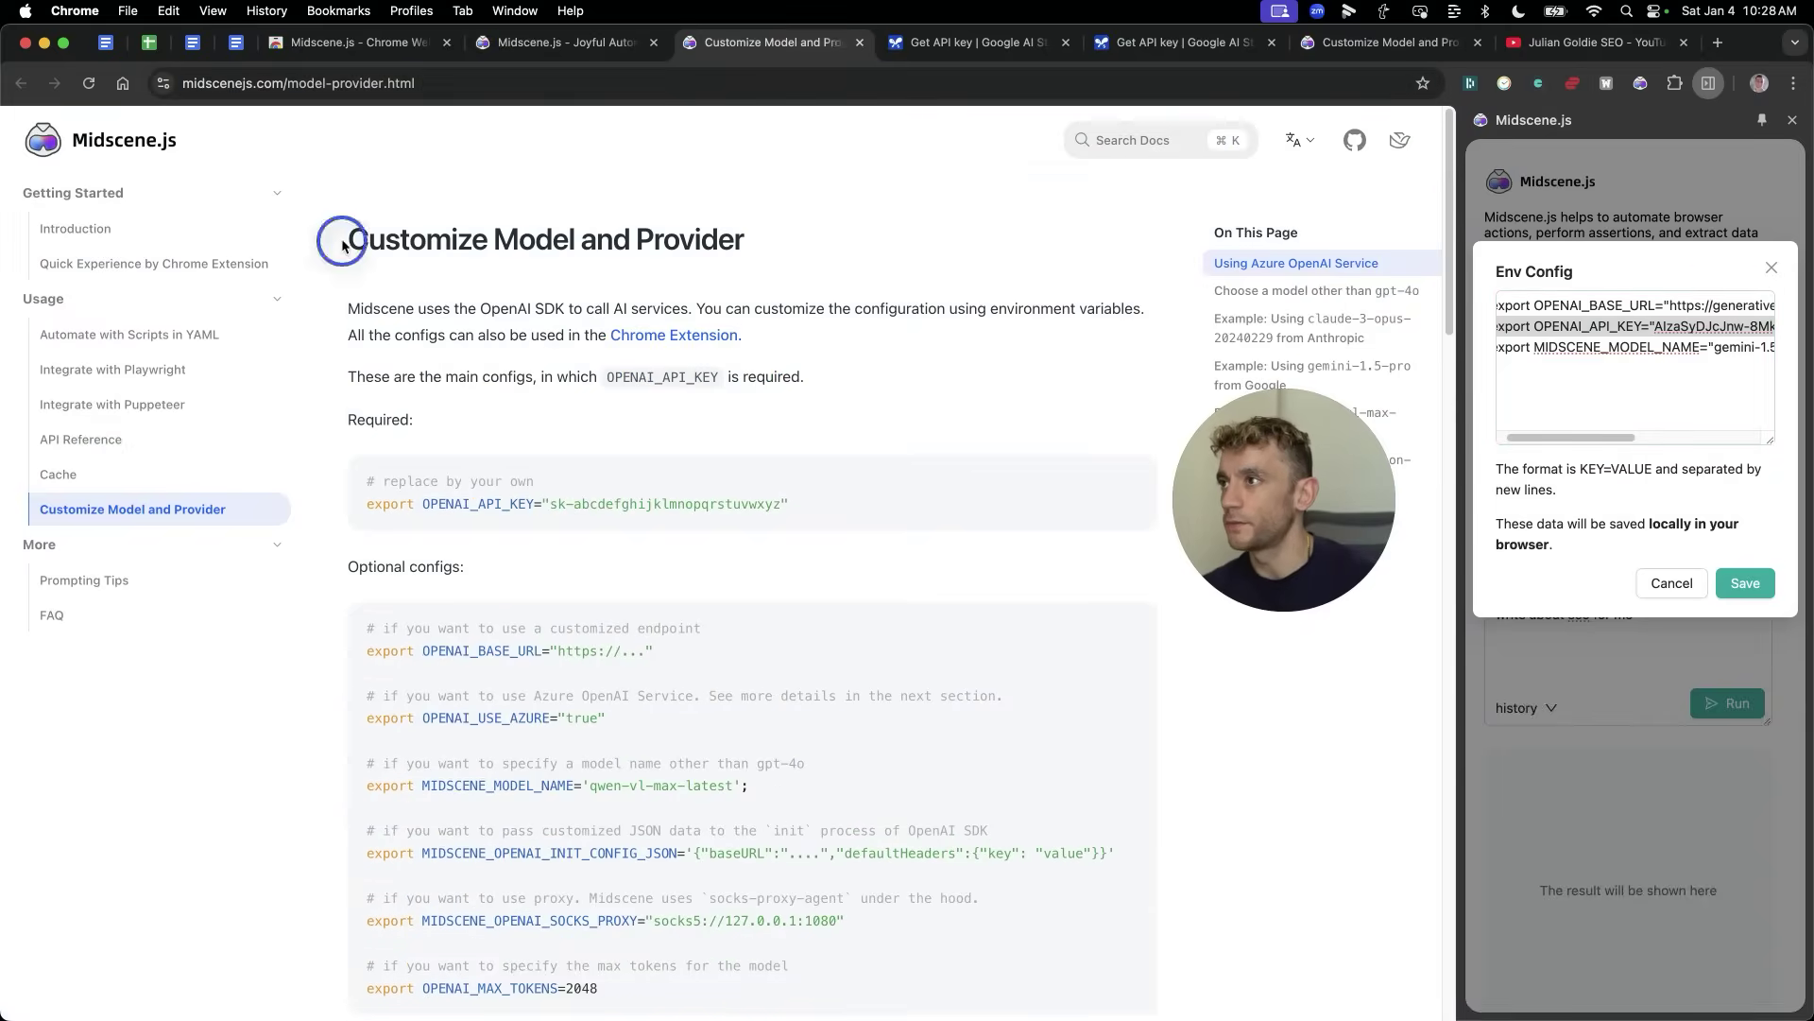
{"action": "left_click_drag", "start_coordinate": [342, 244], "coordinate": [838, 253]}
{"action": "left_click", "coordinate": [478, 223]}
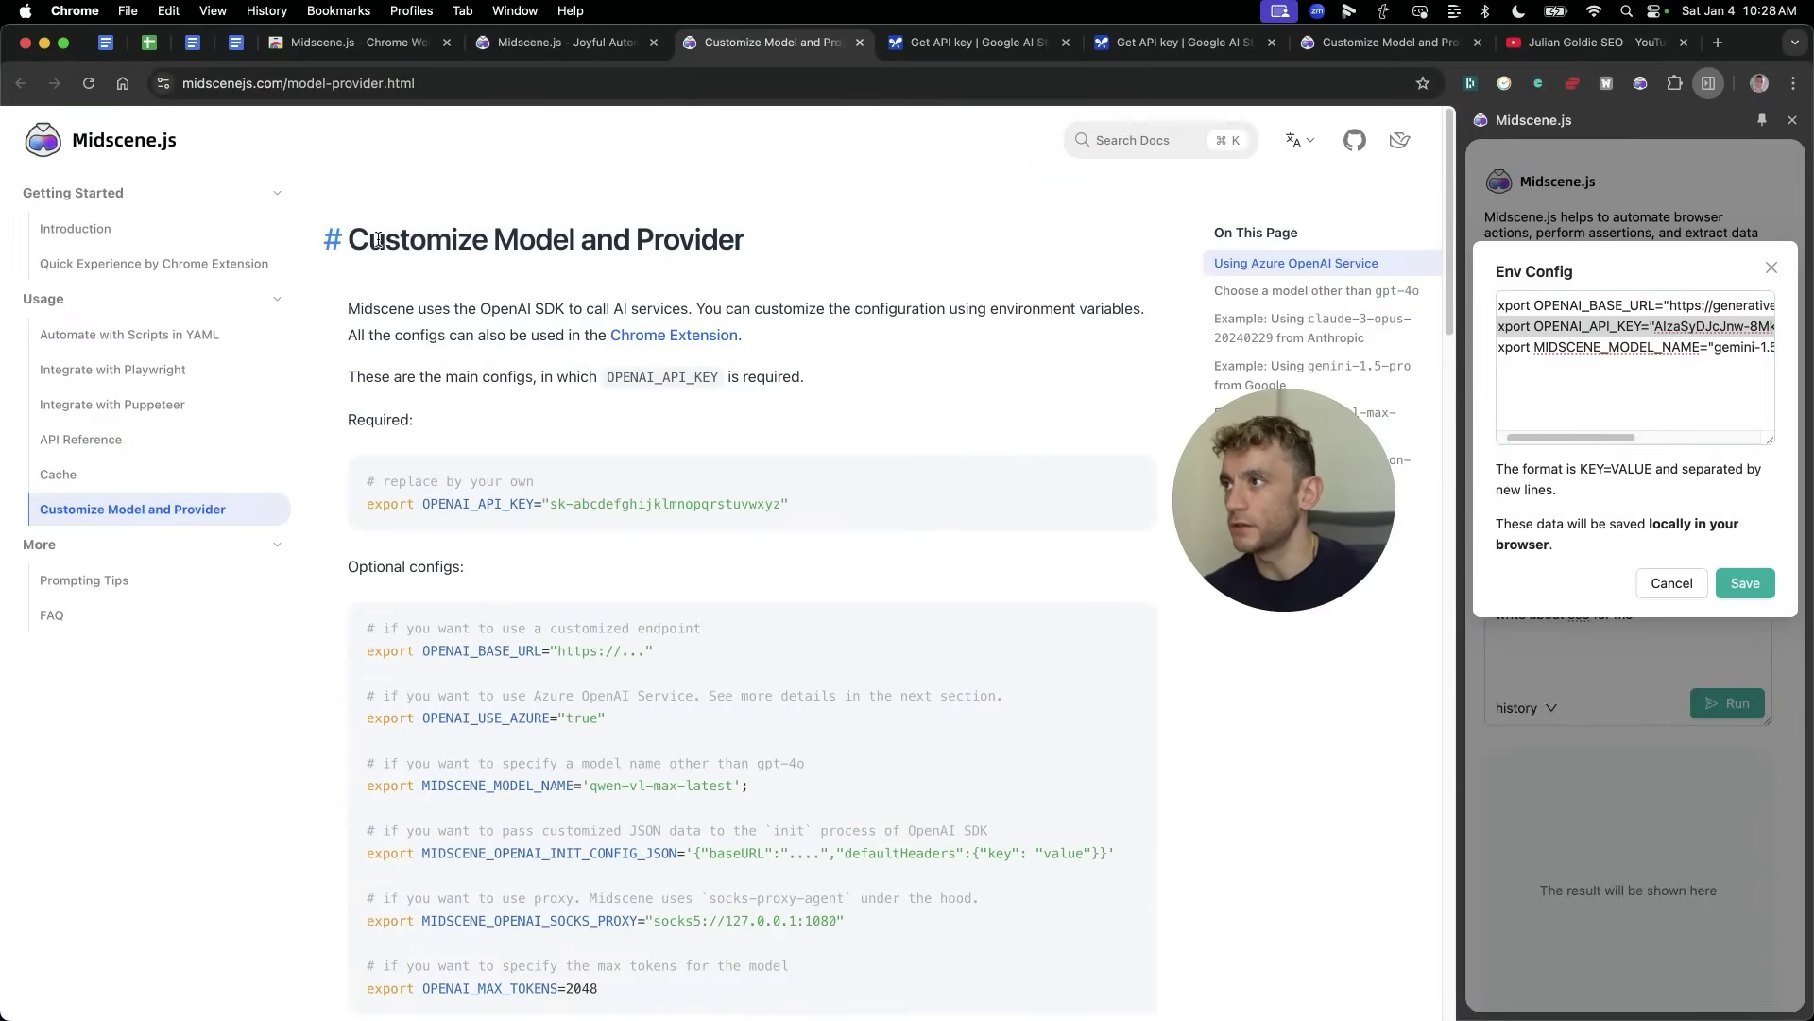
{"action": "left_click_drag", "start_coordinate": [377, 240], "coordinate": [753, 255]}
{"action": "scroll", "coordinate": [795, 590], "scroll_direction": "down", "scroll_amount": 7}
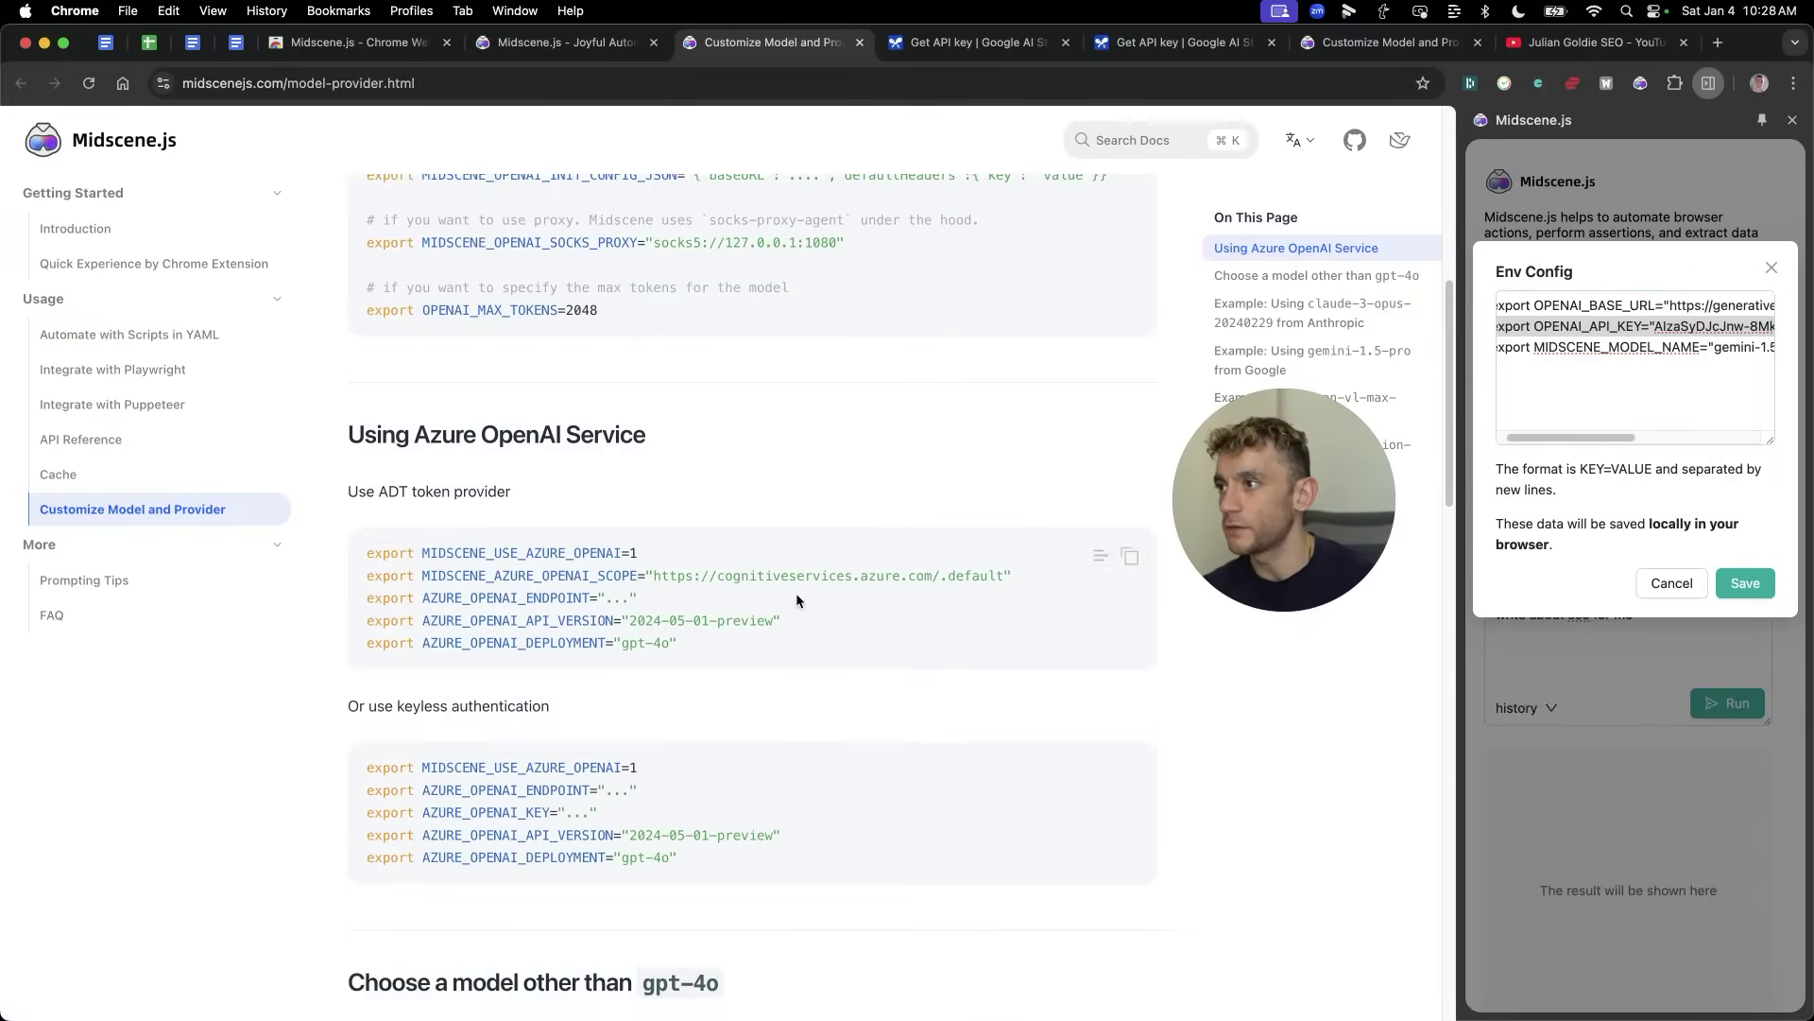
{"action": "scroll", "coordinate": [796, 599], "scroll_direction": "down", "scroll_amount": 12}
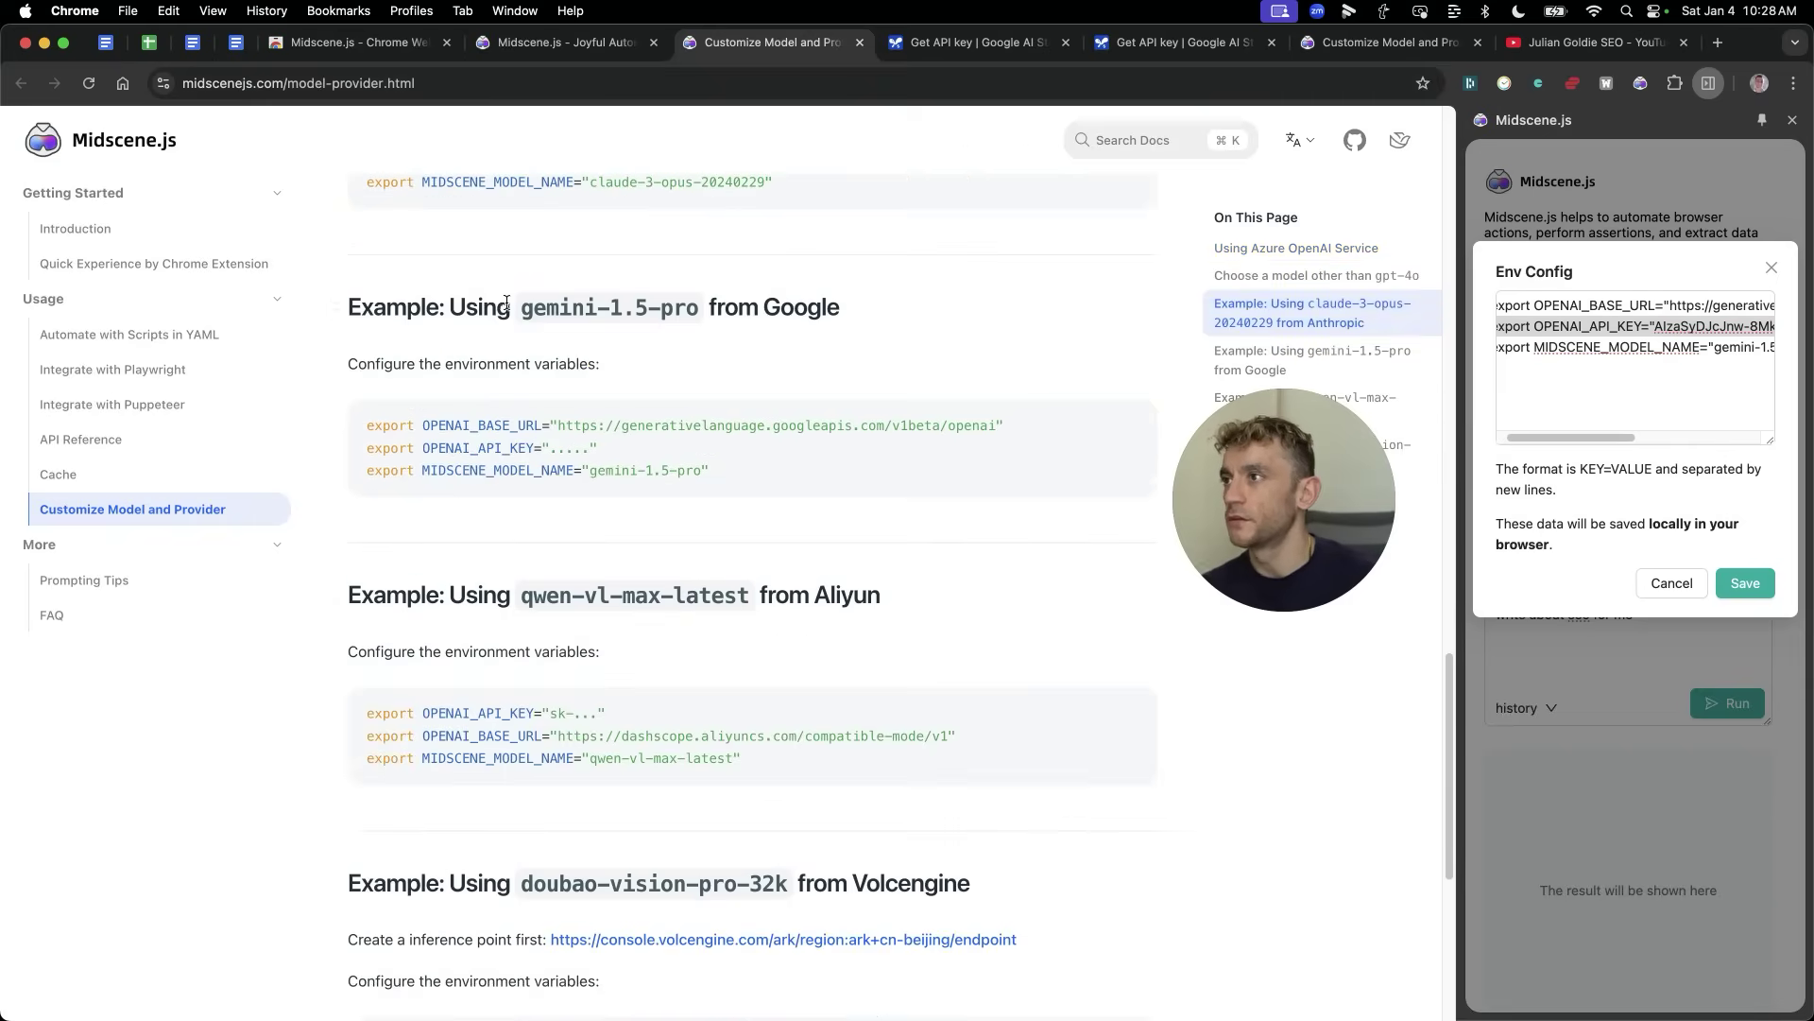
Step: Locate the gemini-1.5-pro from Google example, then search the page for the Claude heading
{"action": "left_click_drag", "start_coordinate": [348, 306], "coordinate": [846, 324]}
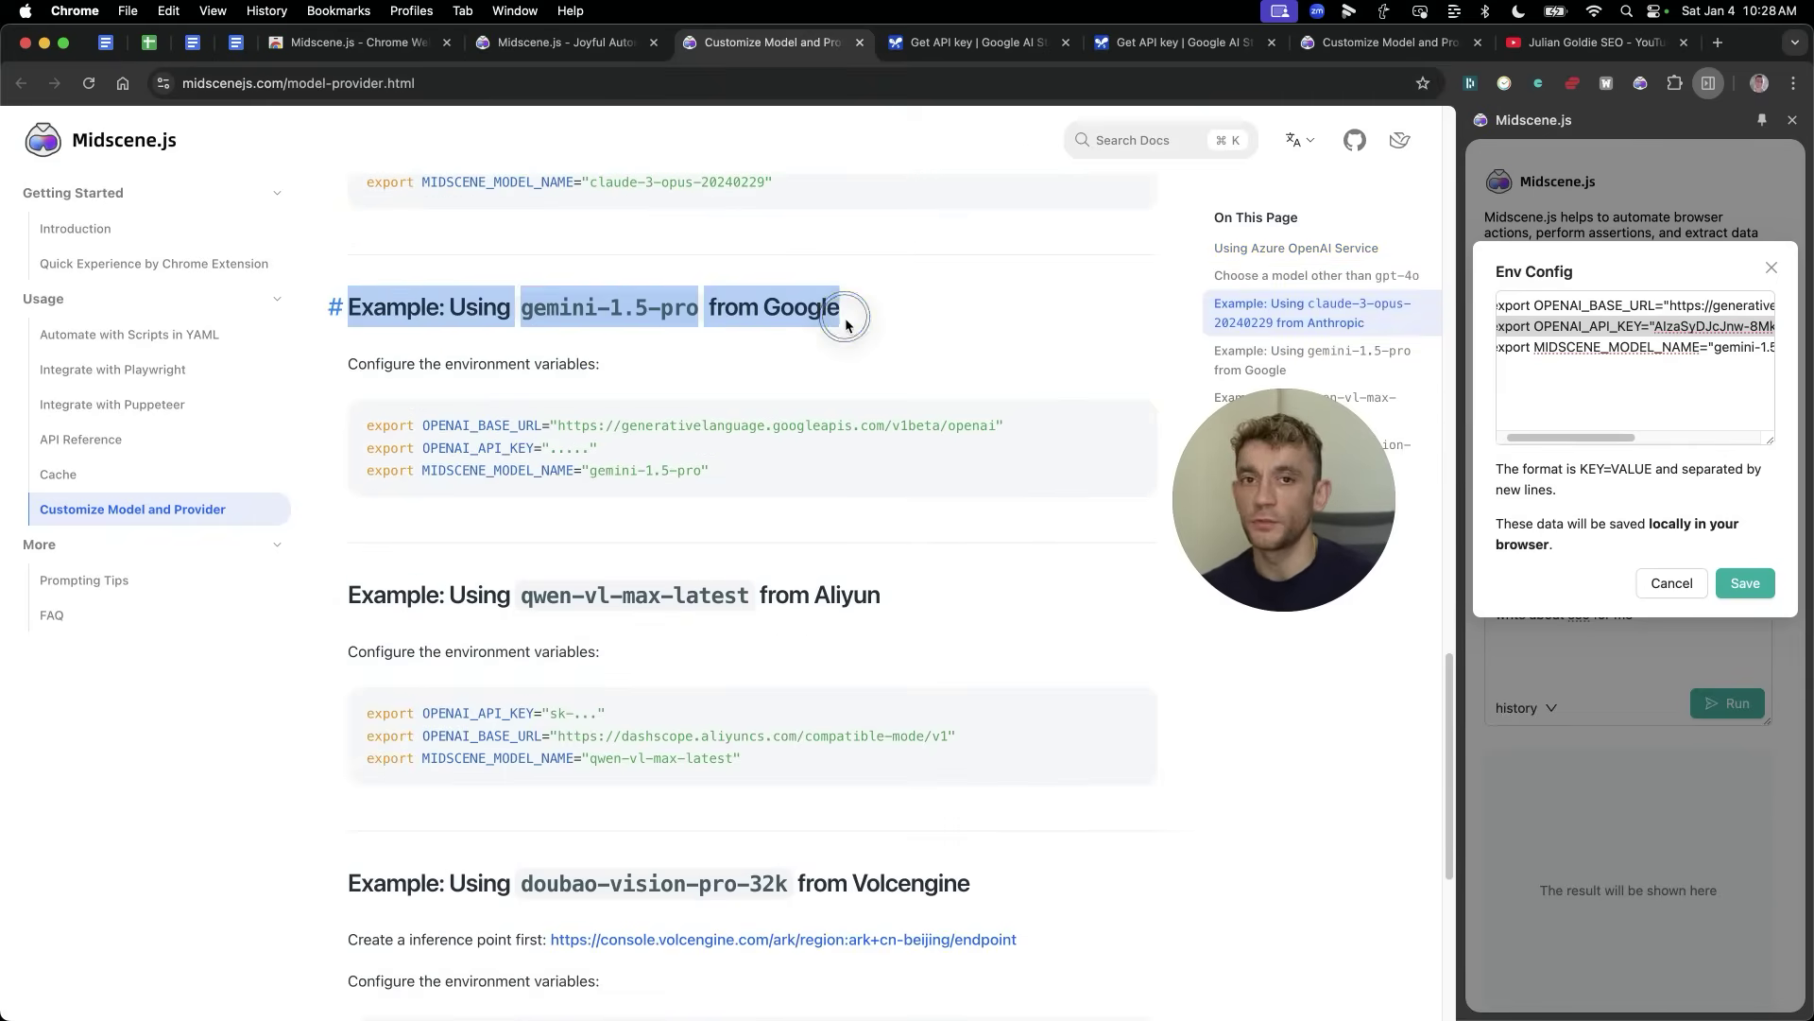
{"action": "left_click", "coordinate": [544, 393]}
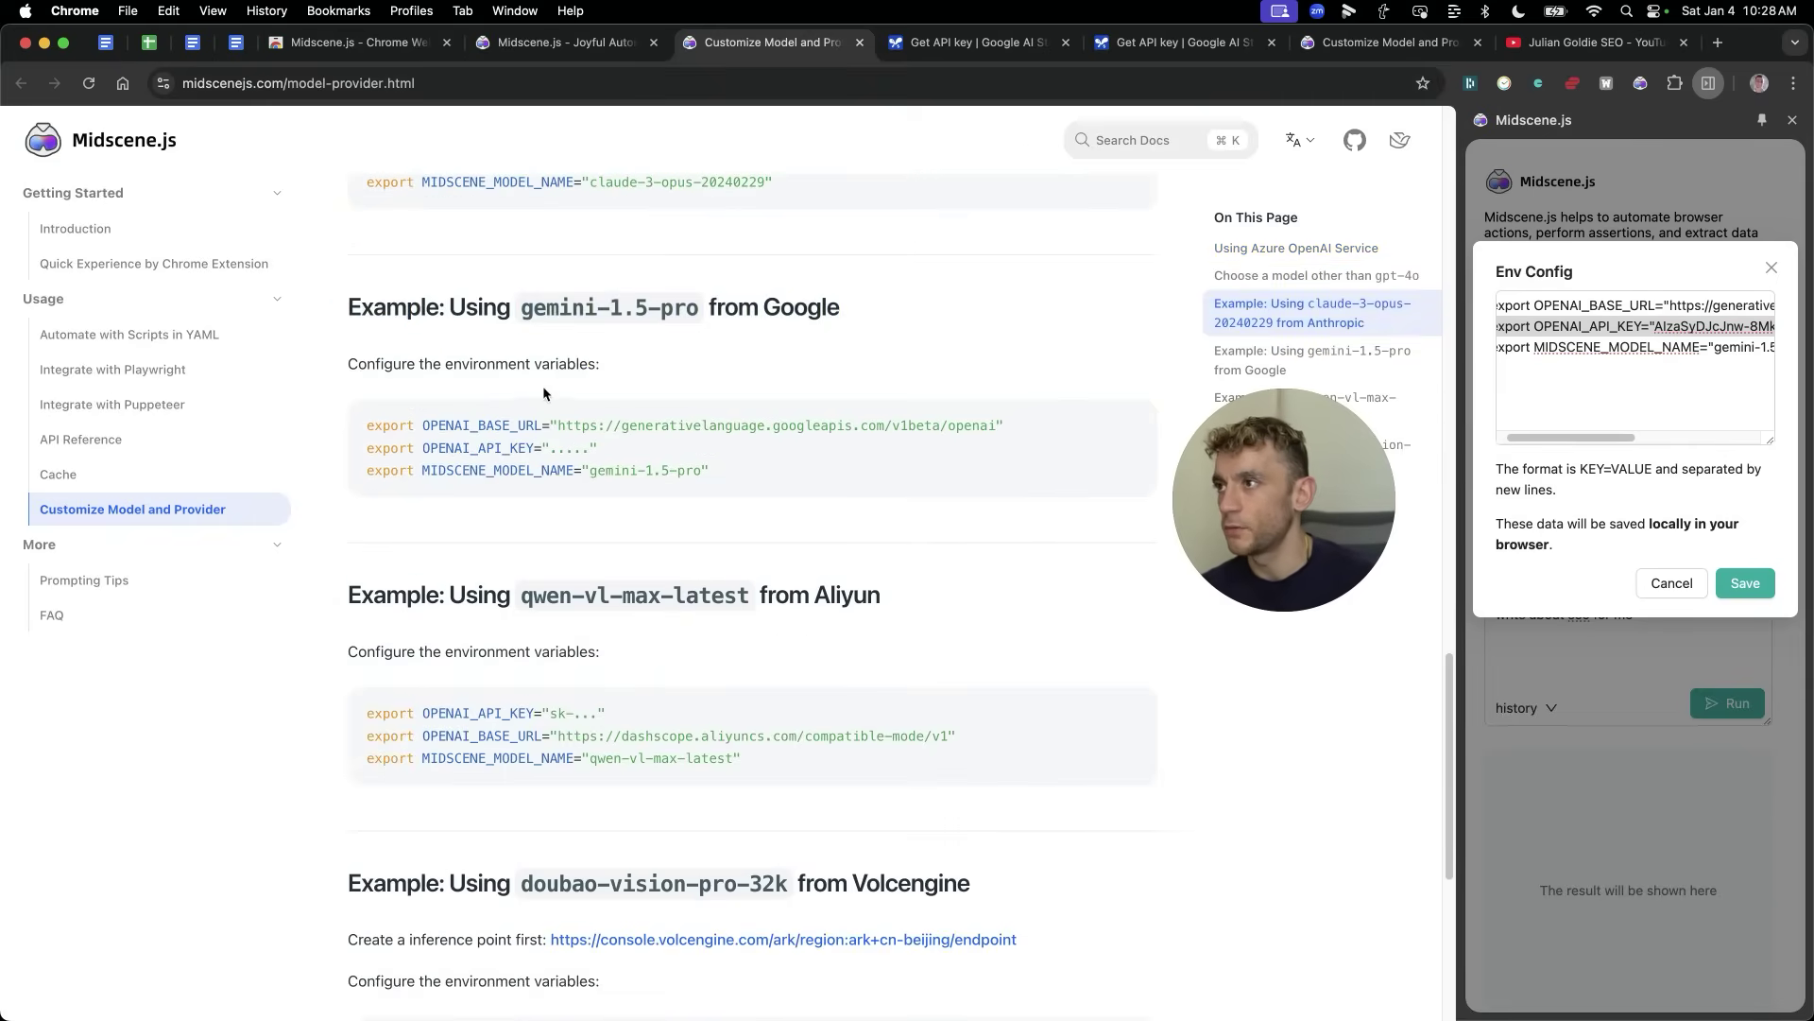
{"action": "left_click_drag", "start_coordinate": [513, 307], "coordinate": [759, 308]}
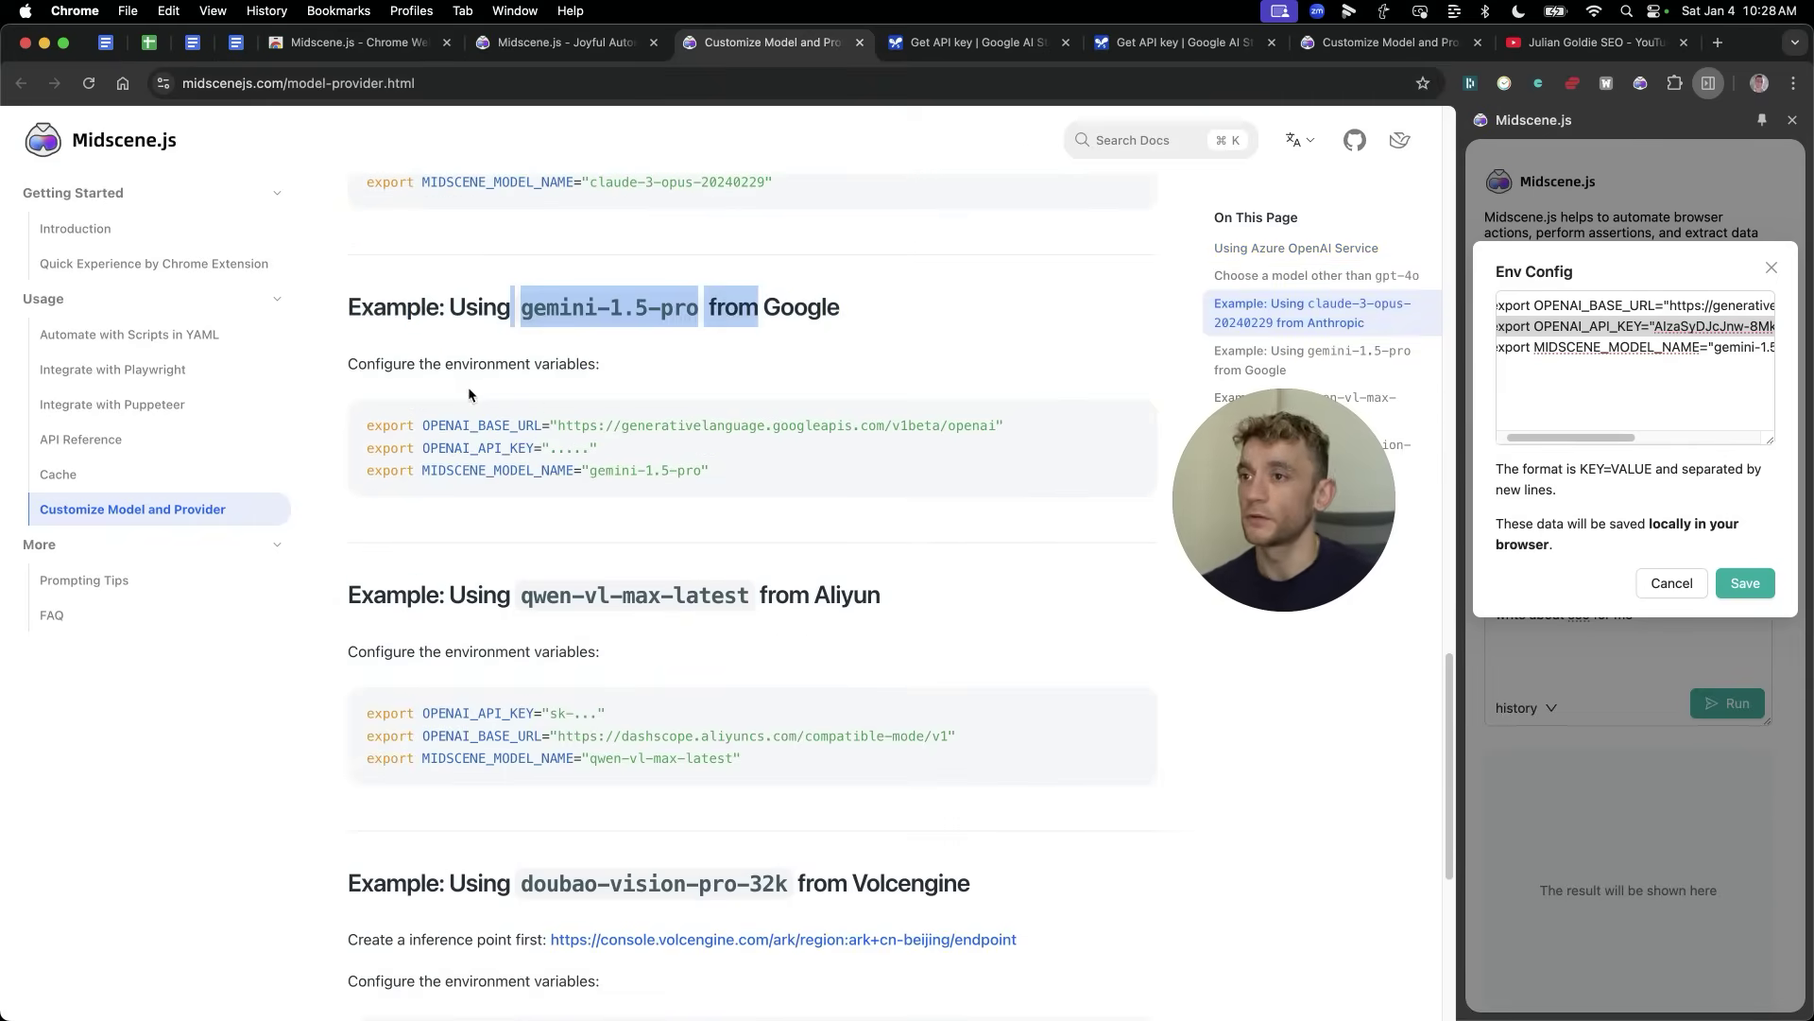
{"action": "left_click", "coordinate": [506, 318]}
{"action": "scroll", "coordinate": [417, 527], "scroll_direction": "up", "scroll_amount": 6}
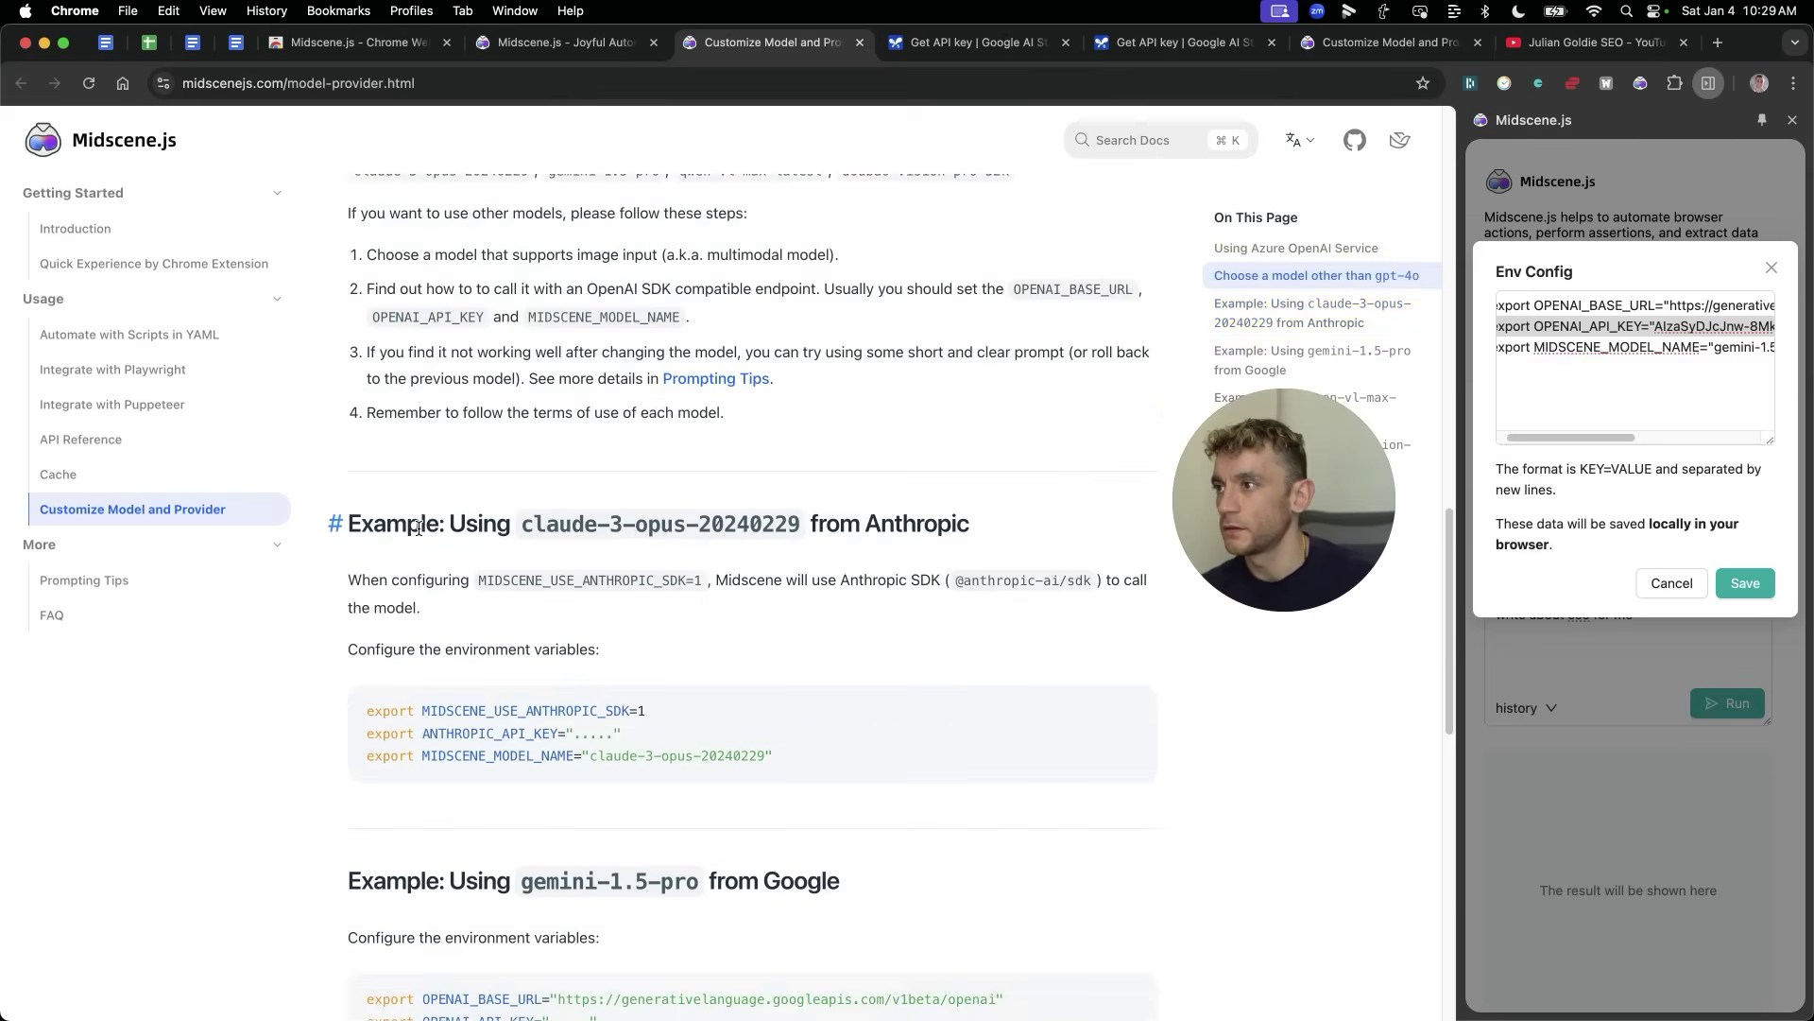
{"action": "left_click_drag", "start_coordinate": [417, 527], "coordinate": [787, 528]}
{"action": "scroll", "coordinate": [739, 678], "scroll_direction": "down", "scroll_amount": 2}
{"action": "scroll", "coordinate": [680, 457], "scroll_direction": "up", "scroll_amount": 7}
{"action": "key", "text": "super+f"}
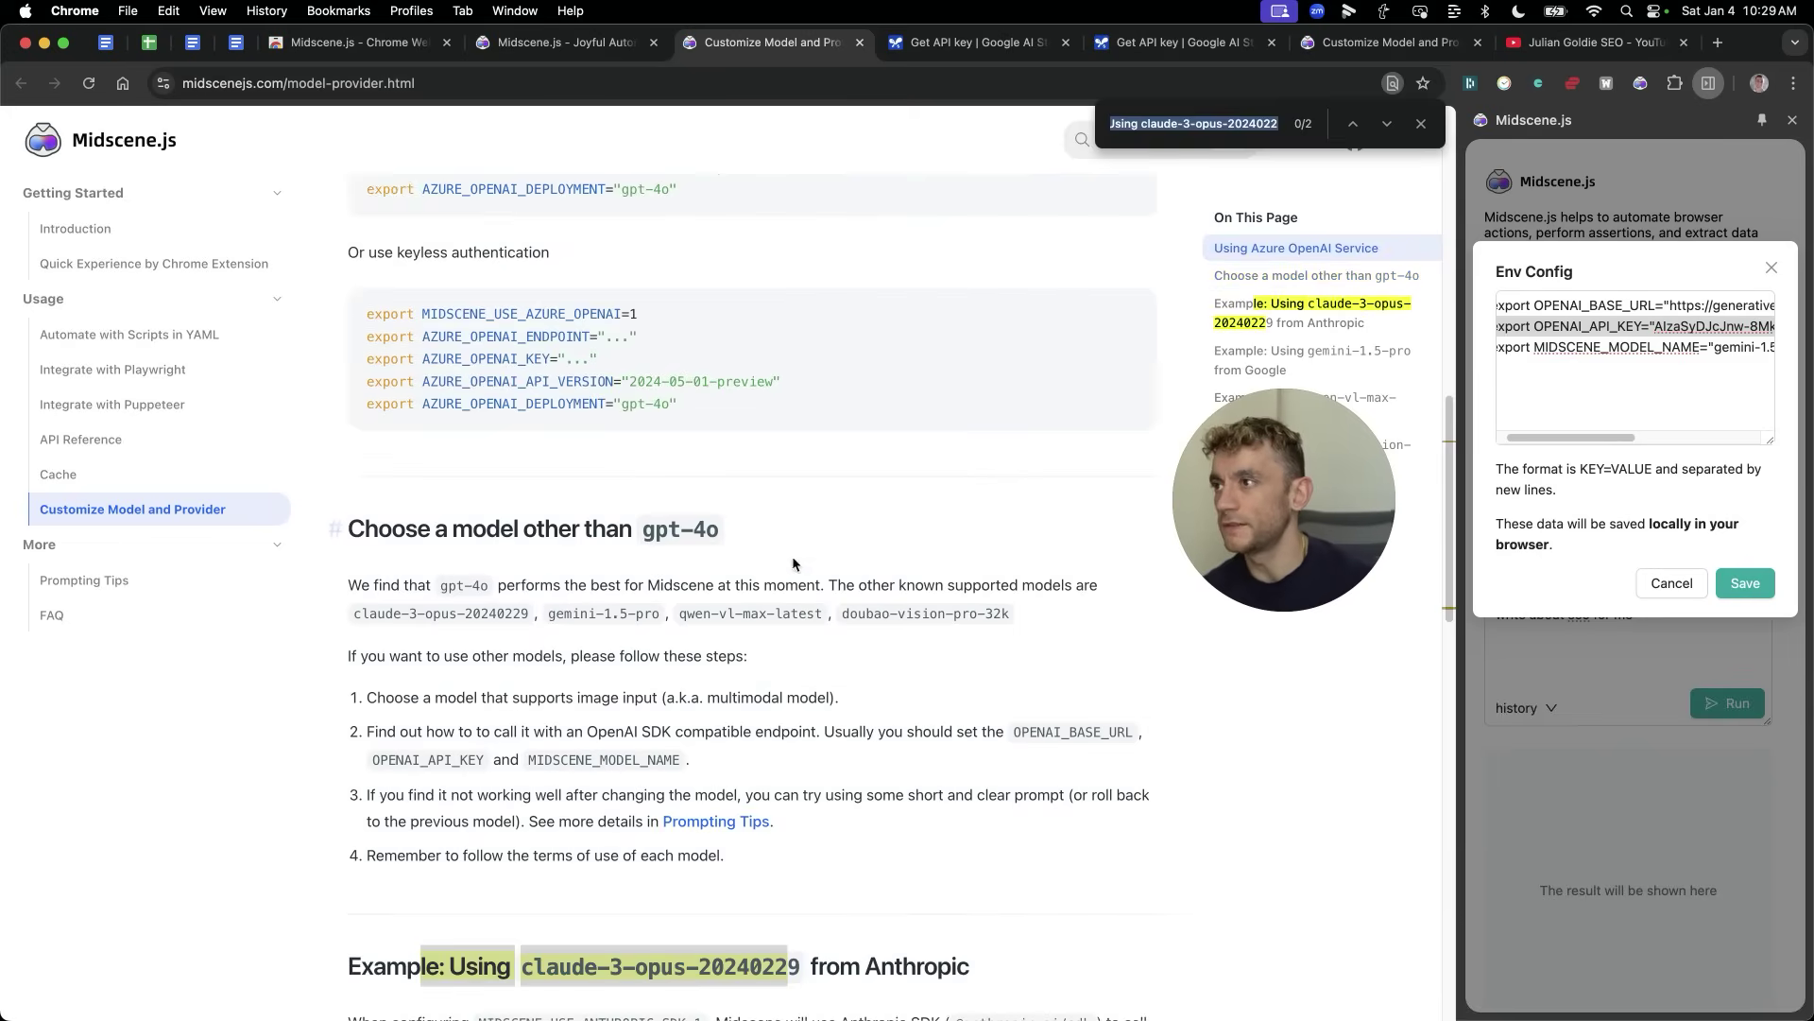
{"action": "scroll", "coordinate": [717, 627], "scroll_direction": "up", "scroll_amount": 10}
{"action": "key", "text": "Escape"}
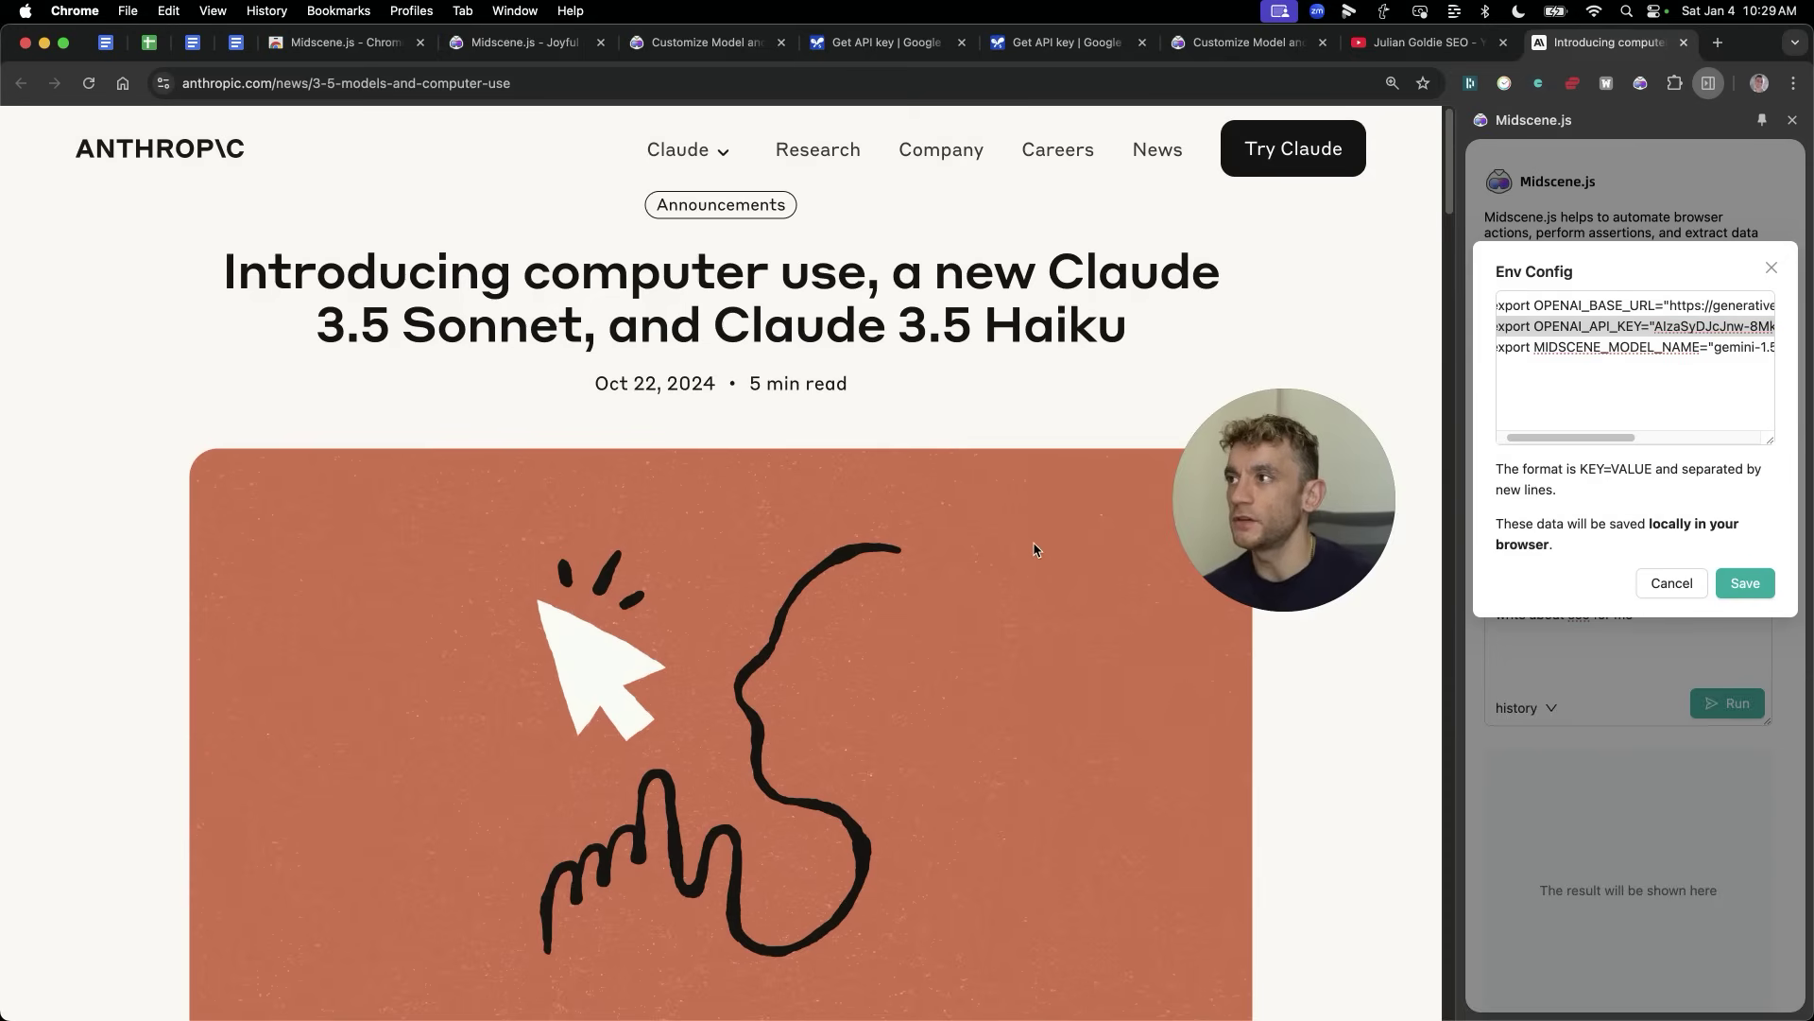
Step: Read Anthropic's 'Introducing computer use' article down through its content and back up
{"action": "left_click_drag", "start_coordinate": [215, 276], "coordinate": [859, 292]}
{"action": "left_click", "coordinate": [534, 286]}
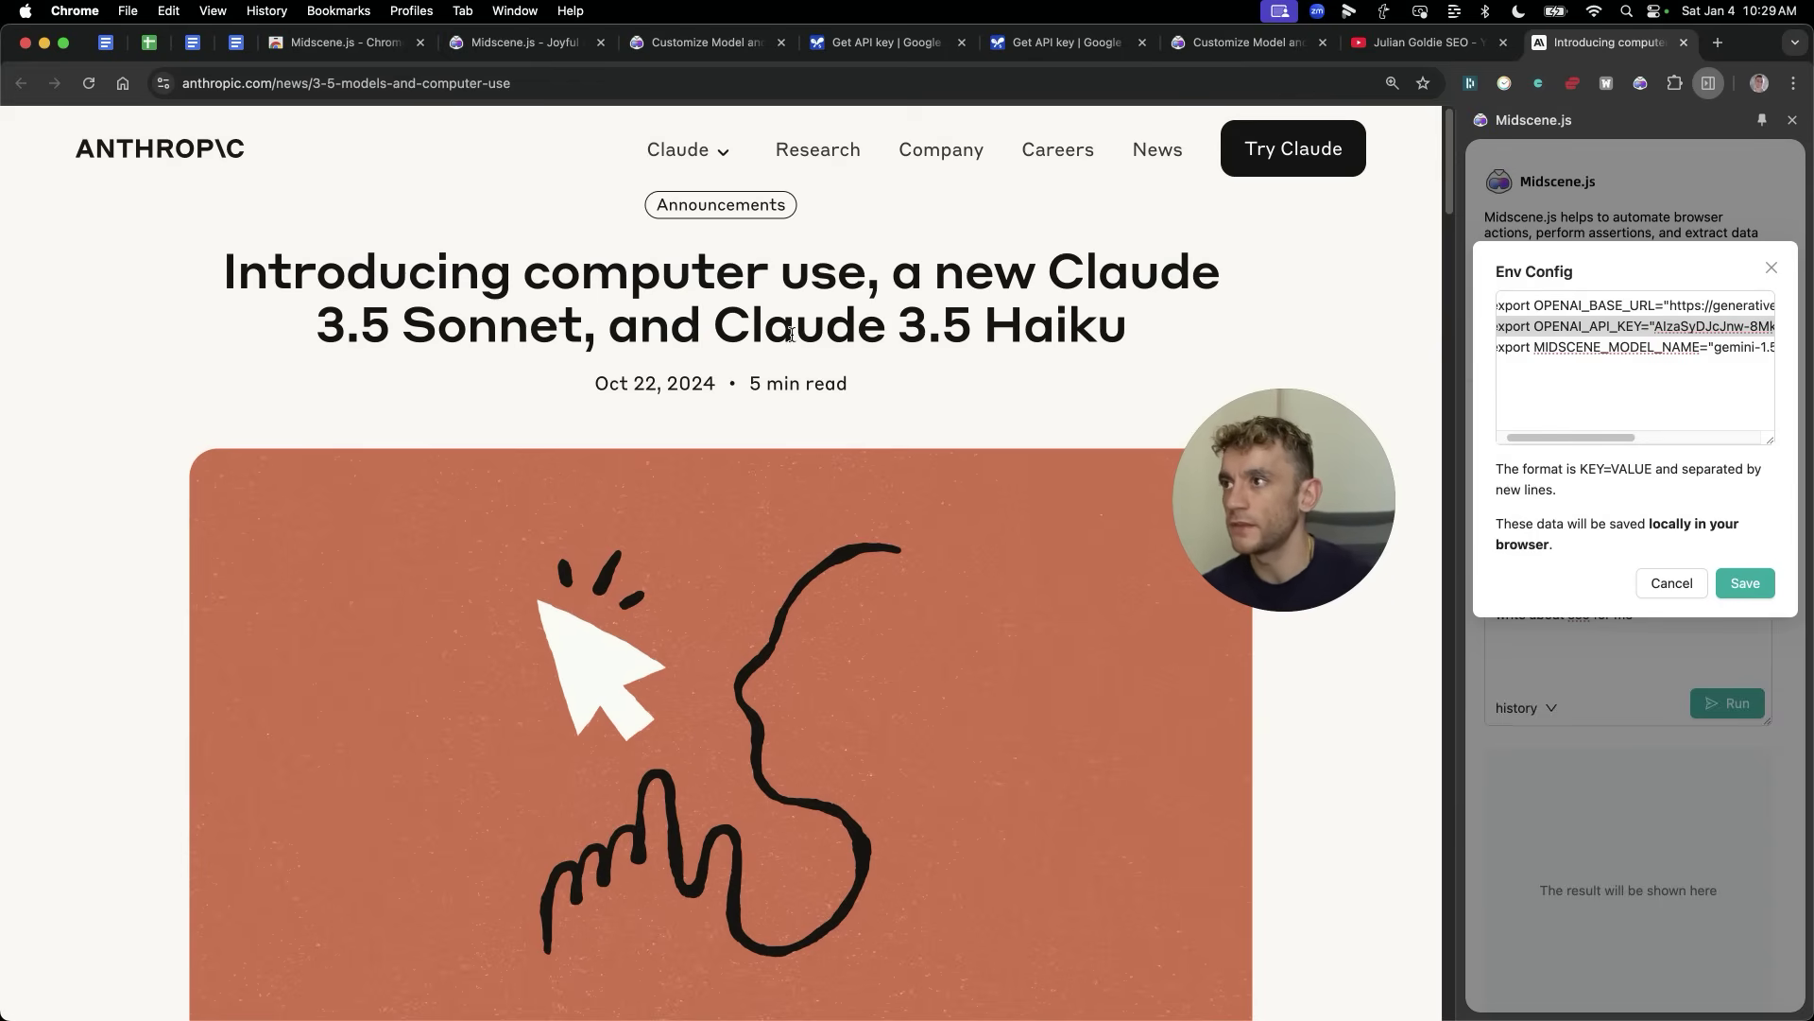
{"action": "scroll", "coordinate": [795, 478], "scroll_direction": "down", "scroll_amount": 10}
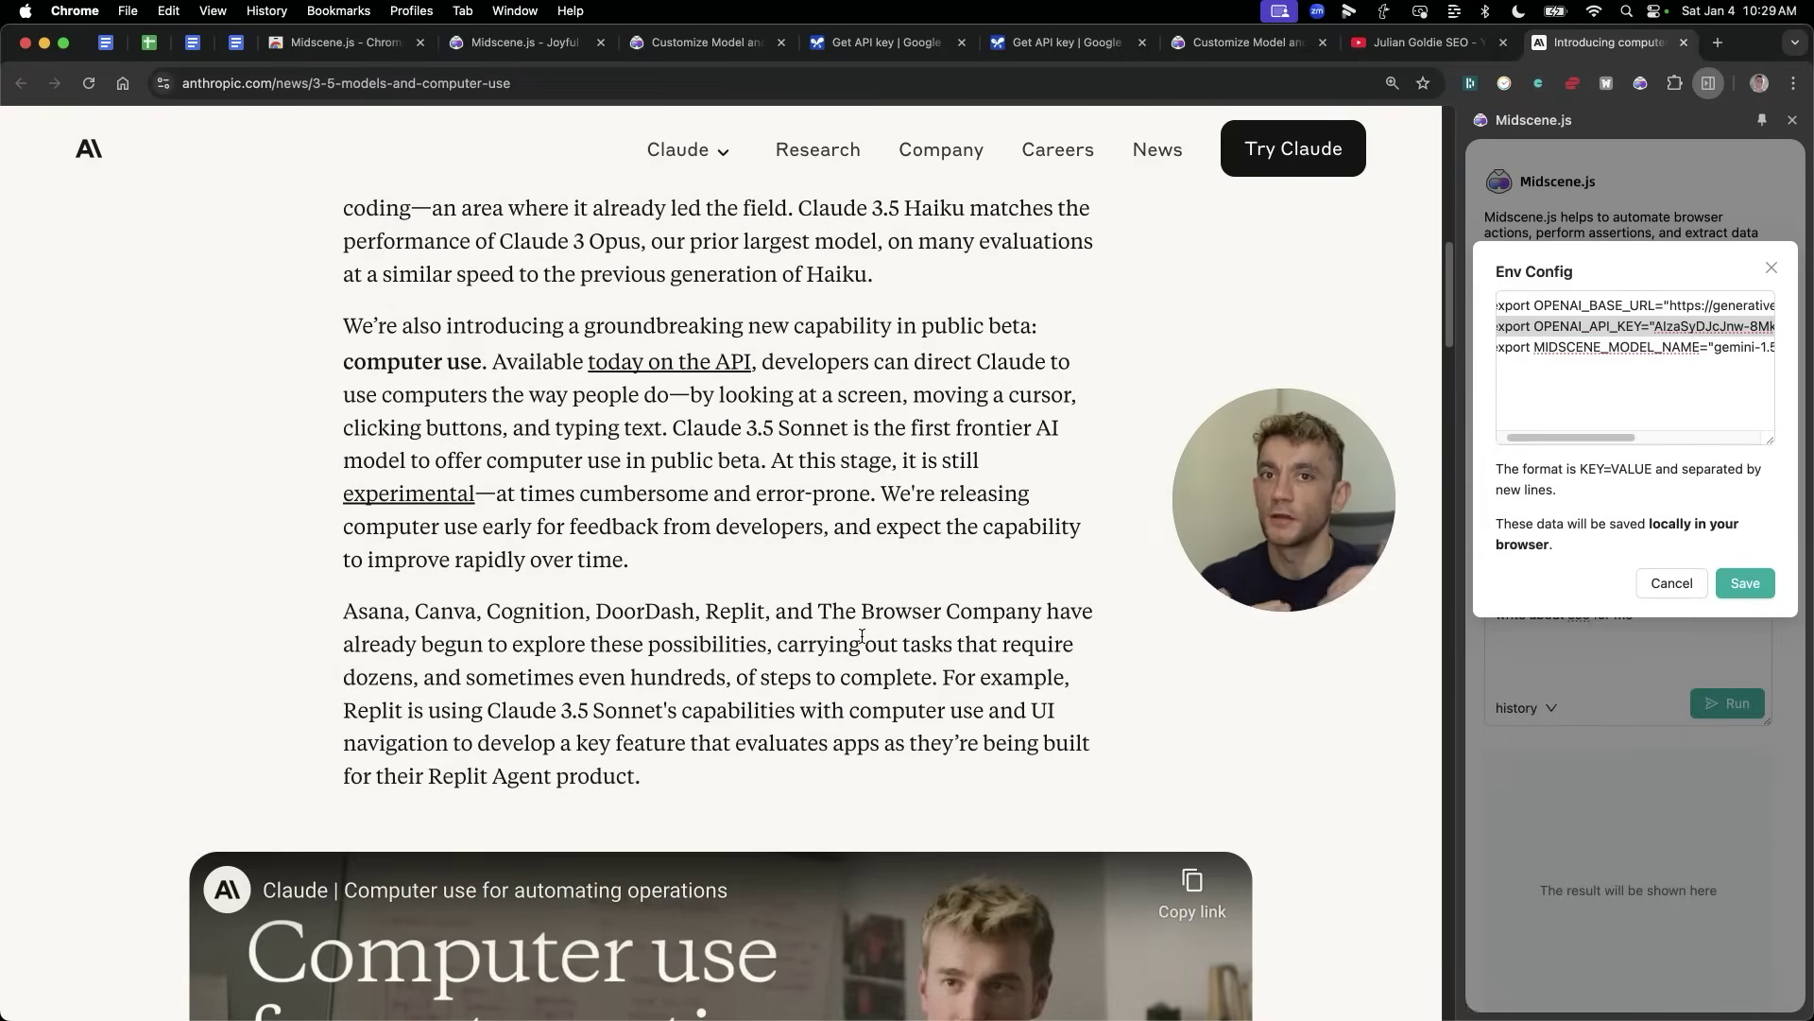
{"action": "scroll", "coordinate": [904, 795], "scroll_direction": "down", "scroll_amount": 8}
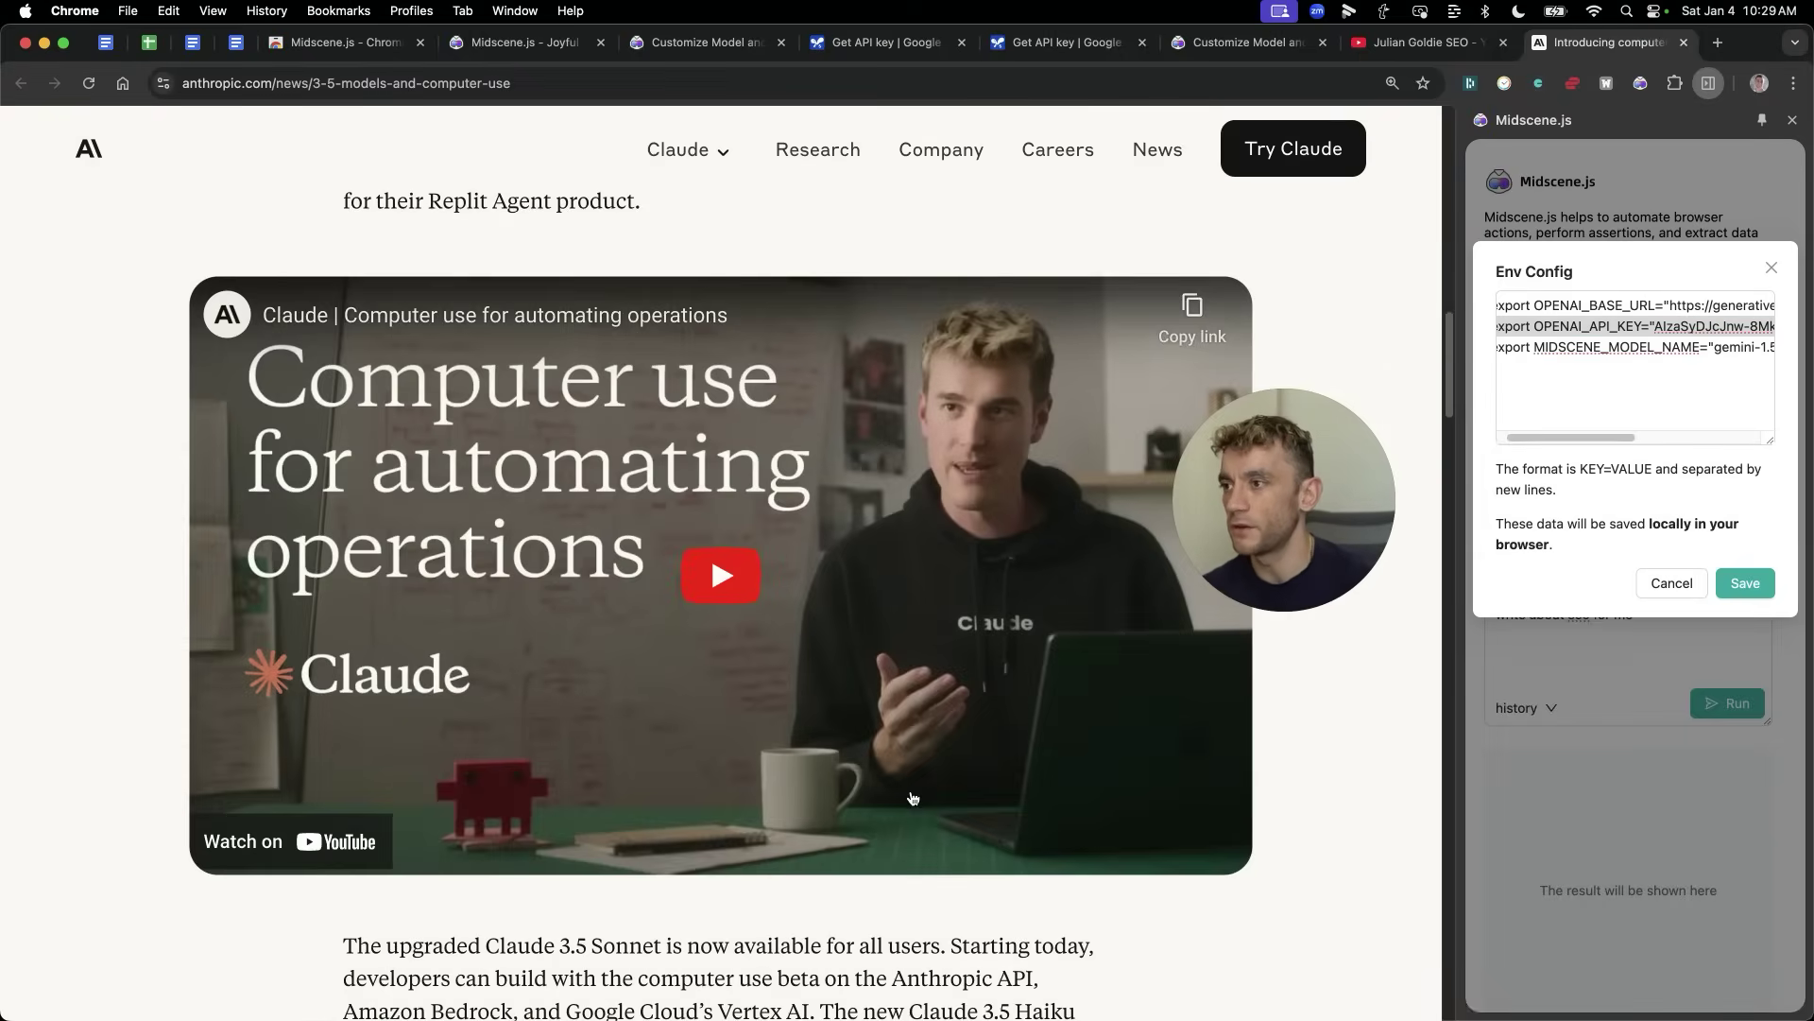
{"action": "scroll", "coordinate": [943, 781], "scroll_direction": "down", "scroll_amount": 7}
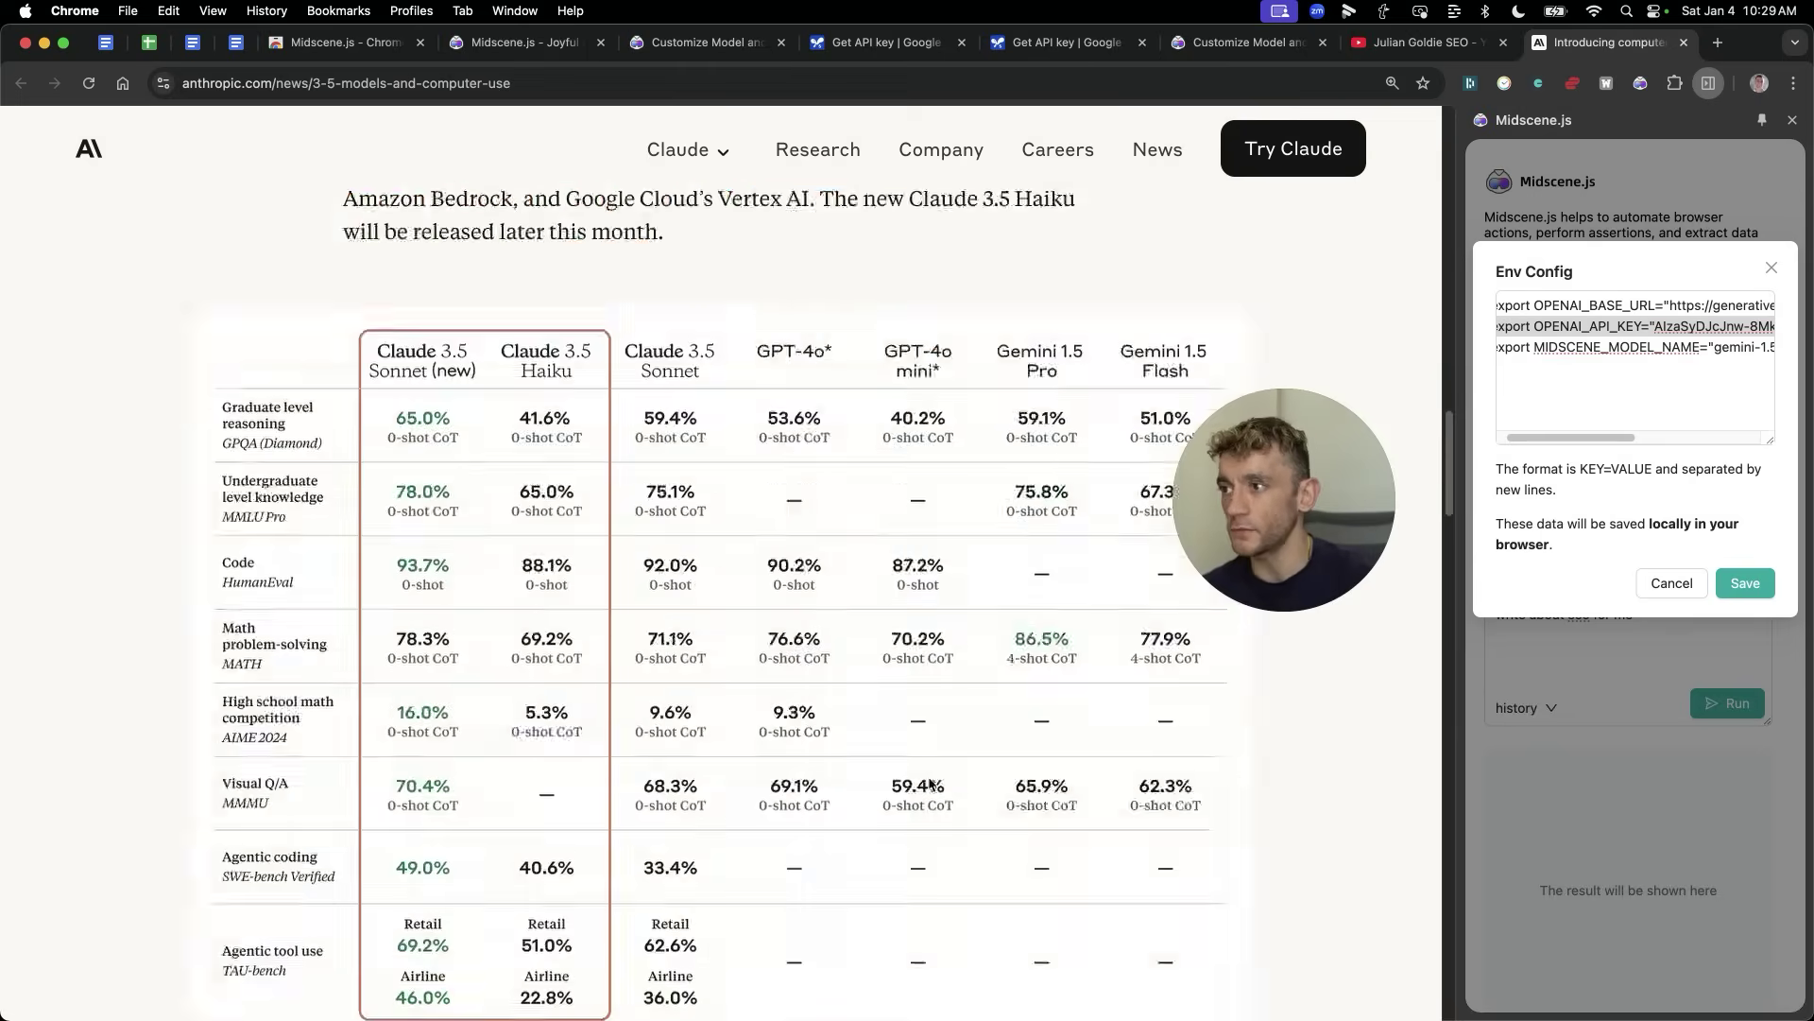
{"action": "scroll", "coordinate": [937, 661], "scroll_direction": "up", "scroll_amount": 17}
{"action": "scroll", "coordinate": [559, 464], "scroll_direction": "up", "scroll_amount": 8}
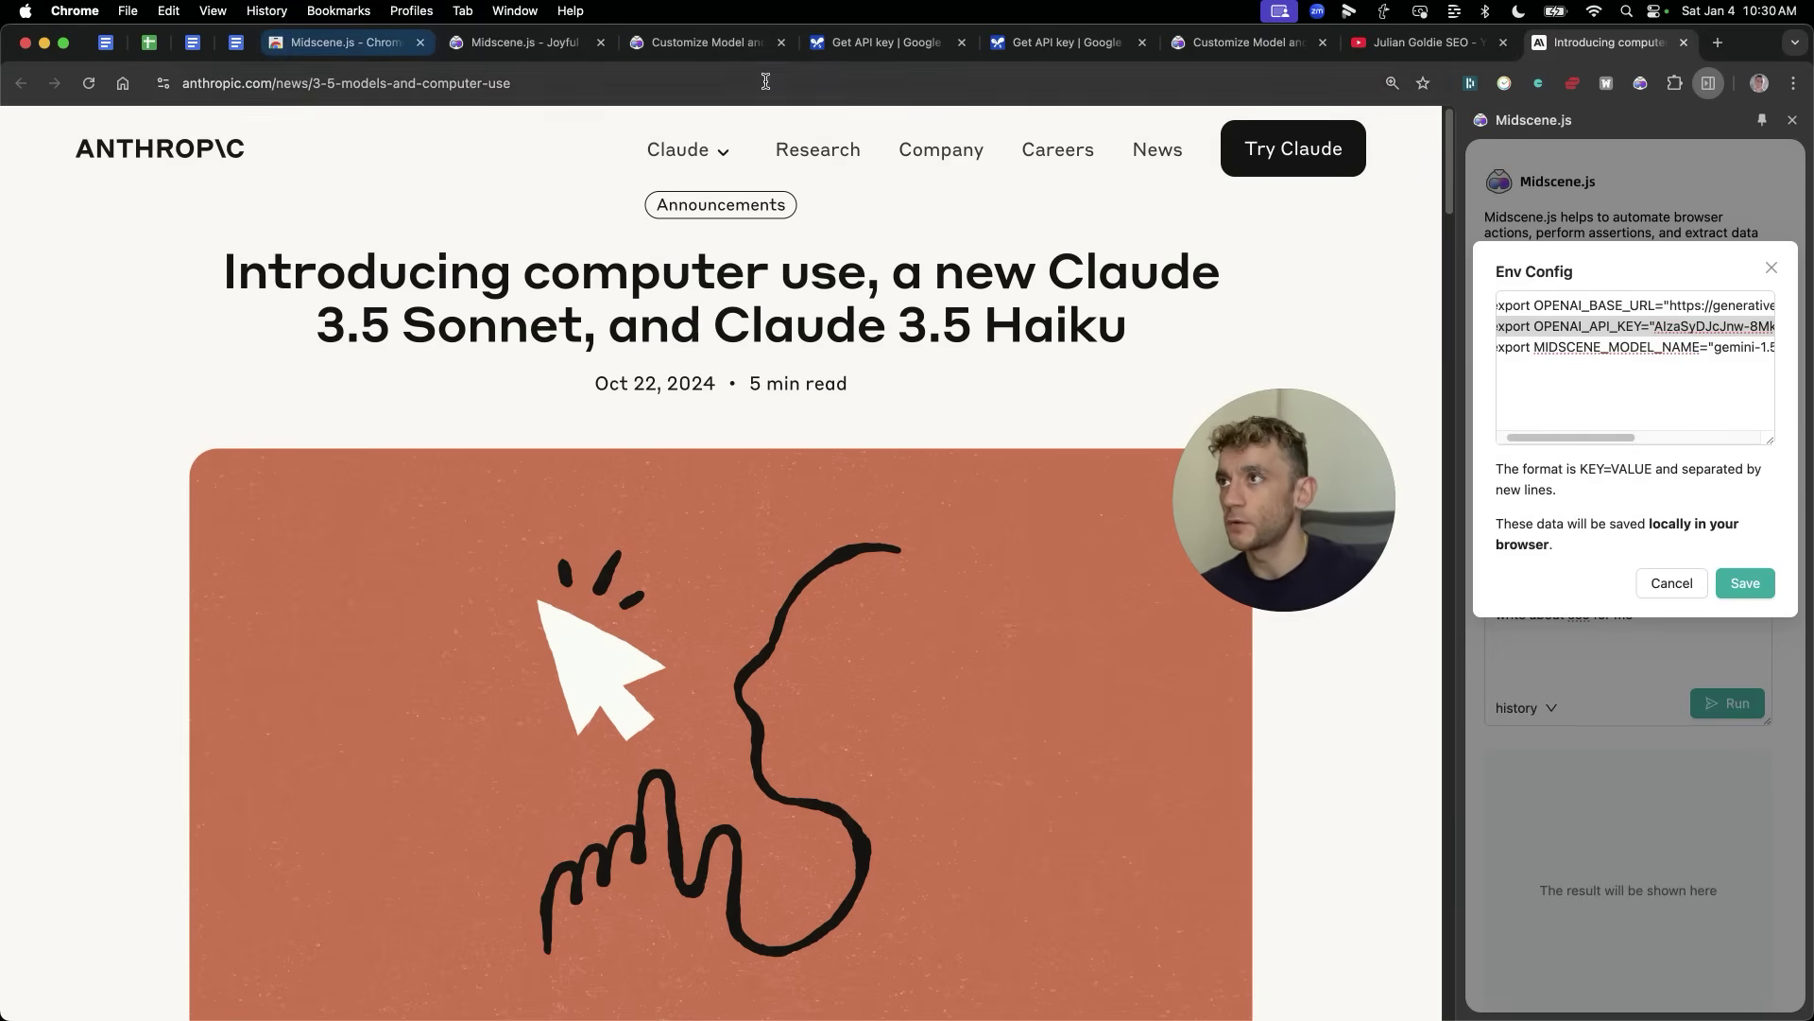
Step: In the Docs setup notes, select the three export lines and save the current Env Config
{"action": "key", "text": "super+4"}
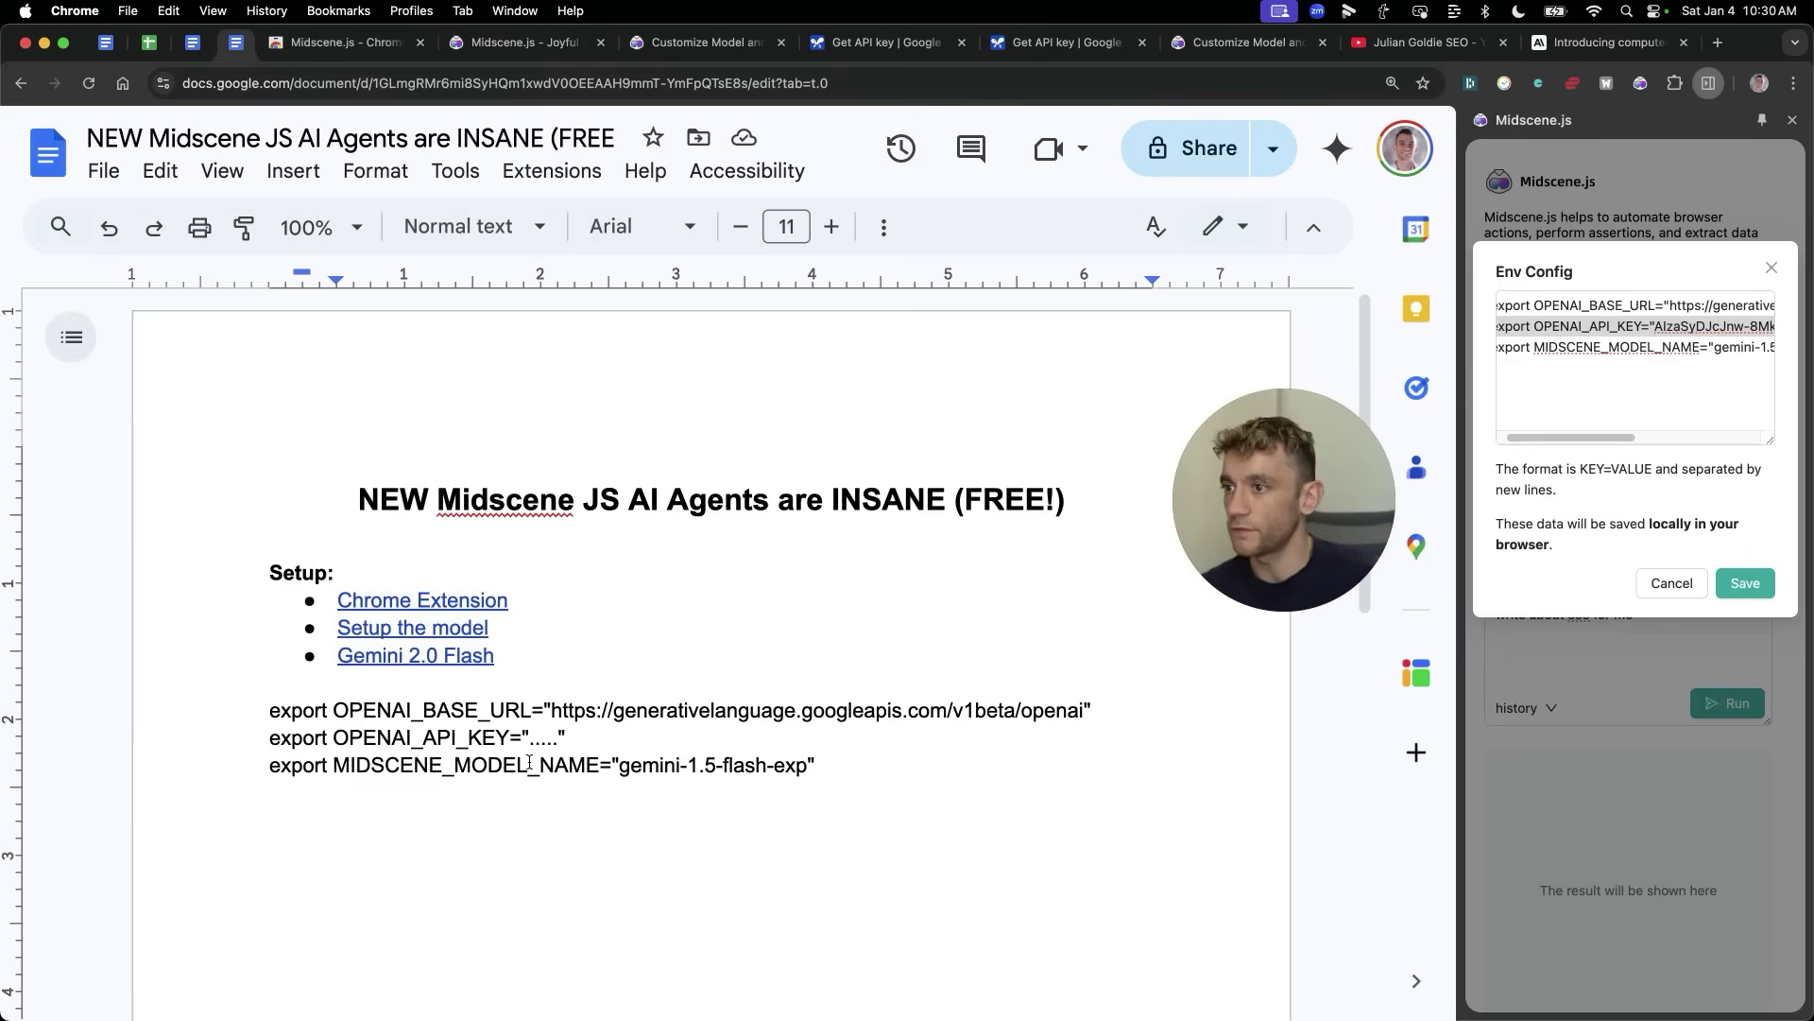
{"action": "scroll", "coordinate": [531, 762], "scroll_direction": "down", "scroll_amount": 1}
{"action": "left_click_drag", "start_coordinate": [228, 684], "coordinate": [940, 733]}
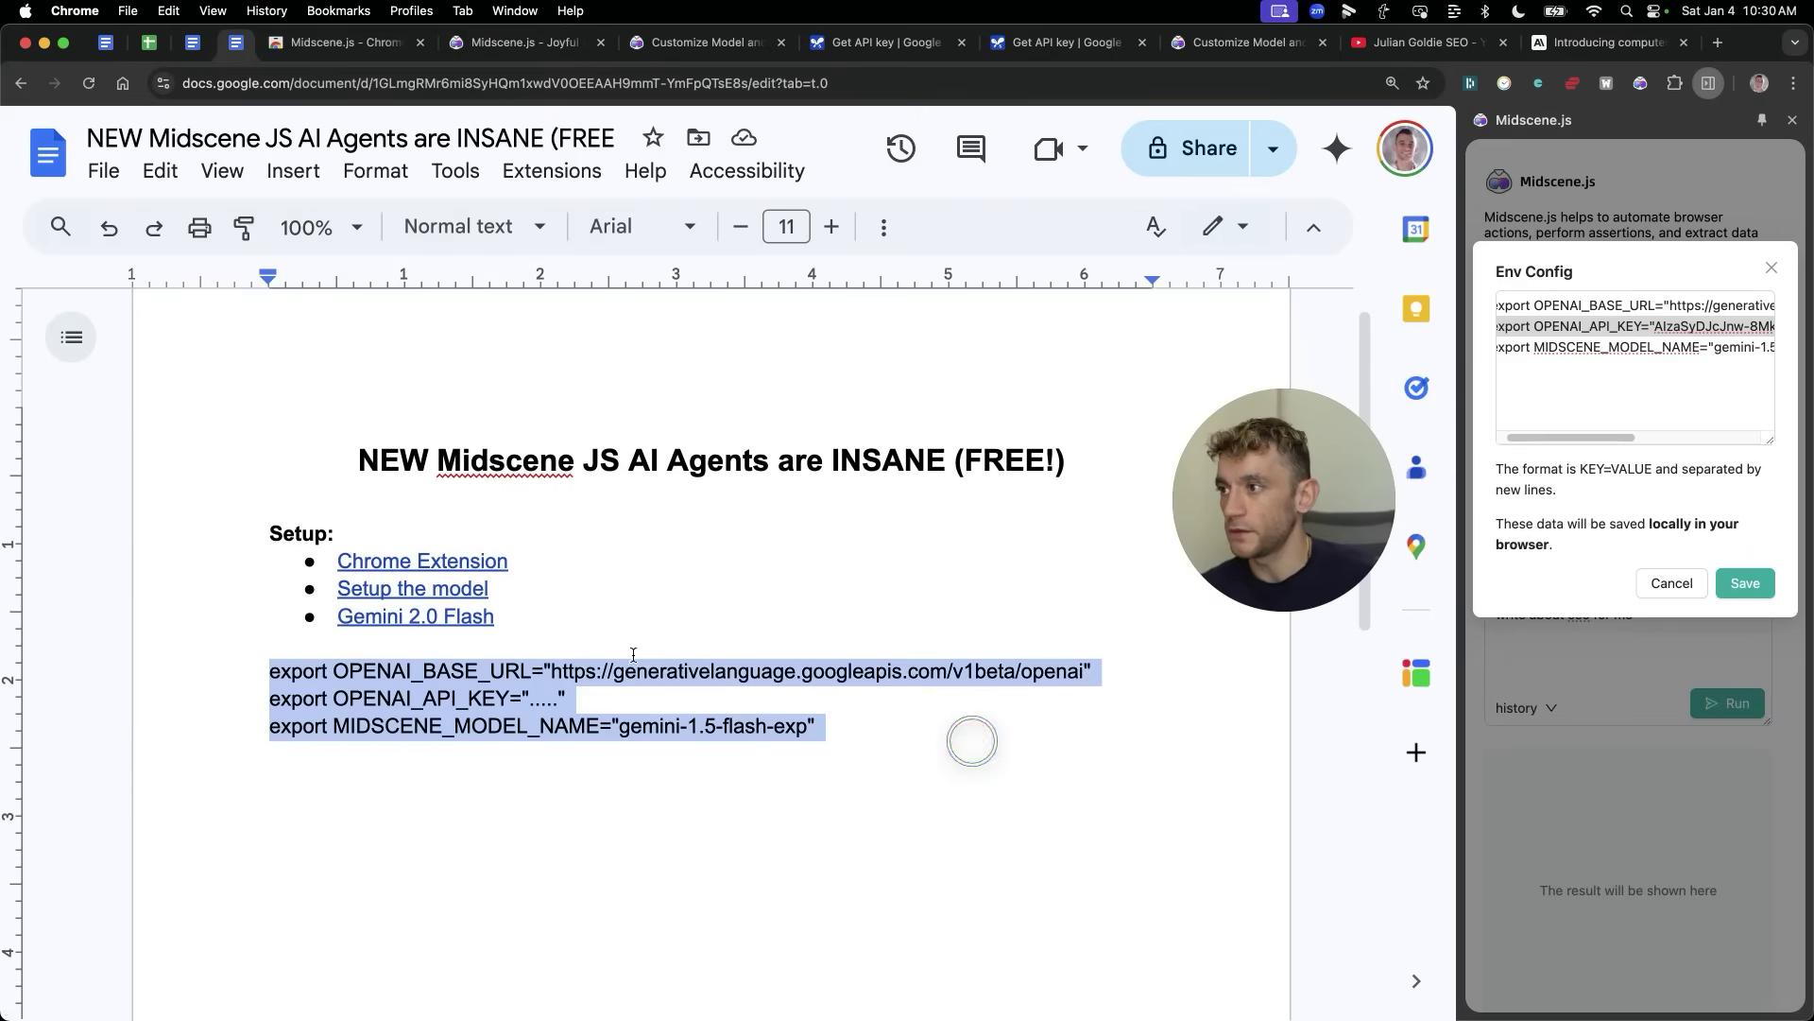
{"action": "left_click", "coordinate": [1605, 383]}
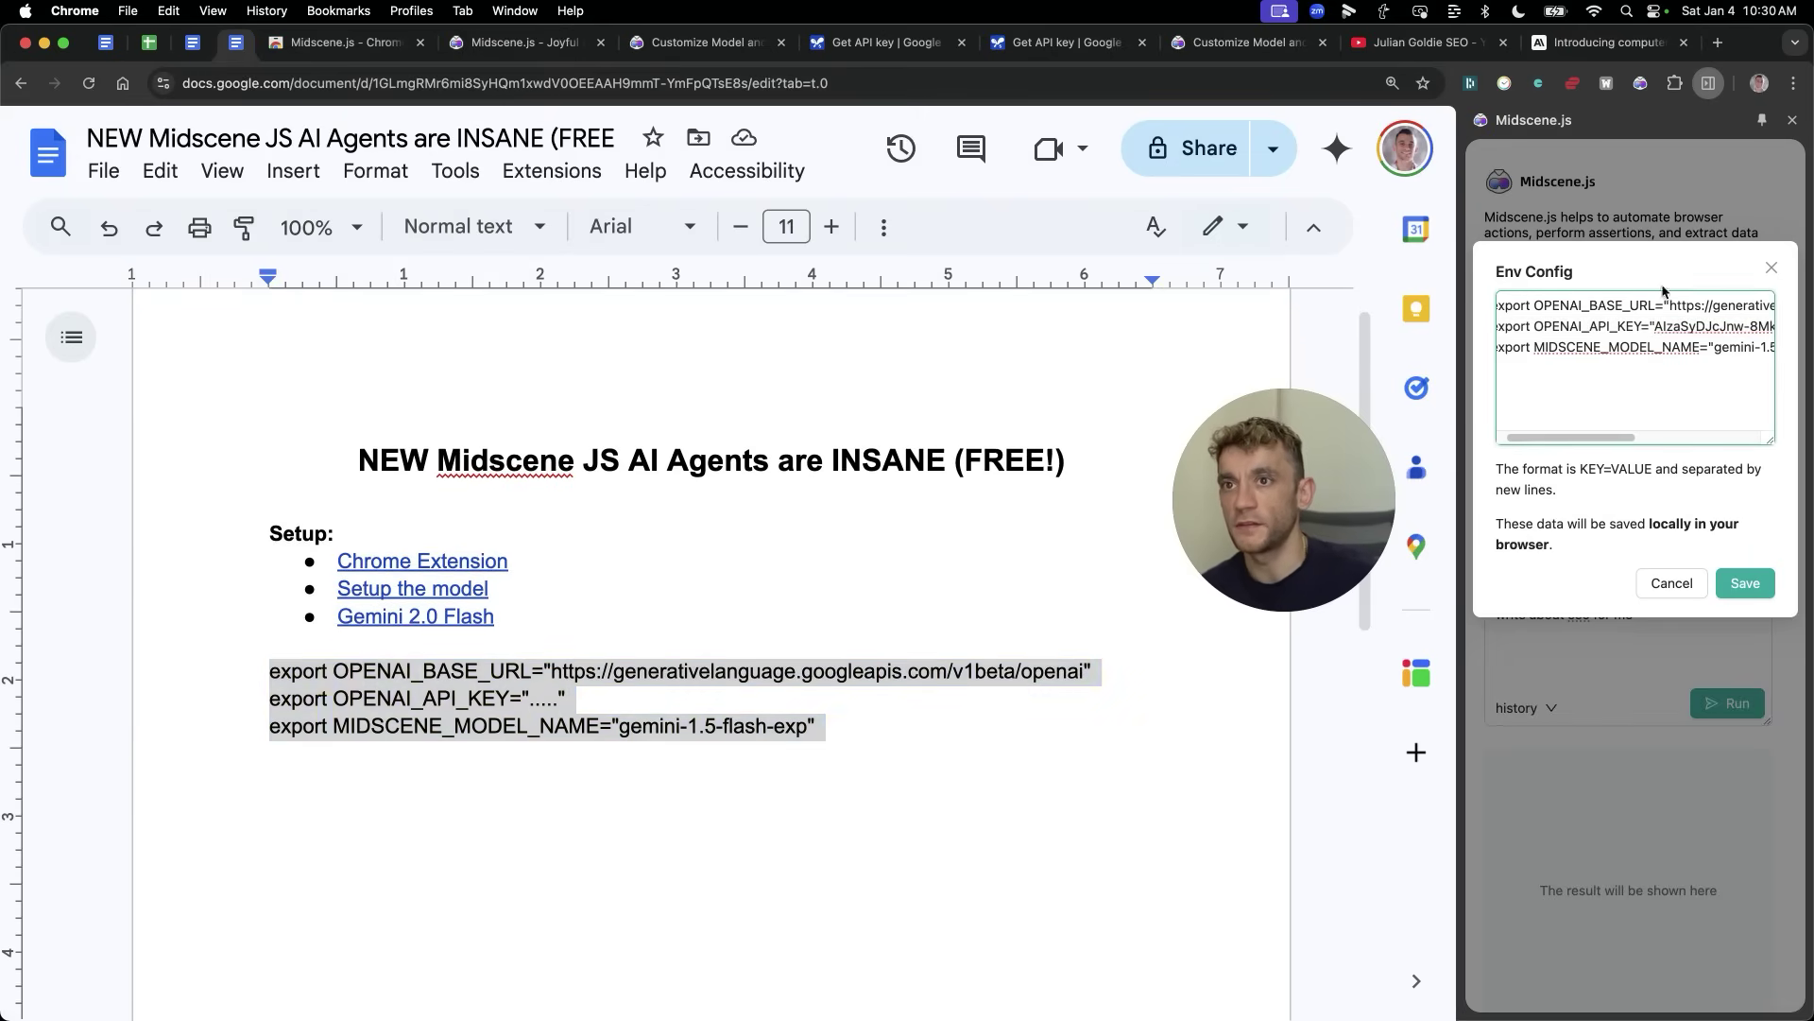
{"action": "left_click_drag", "start_coordinate": [1603, 438], "coordinate": [1597, 438]}
{"action": "left_click", "coordinate": [1745, 583]}
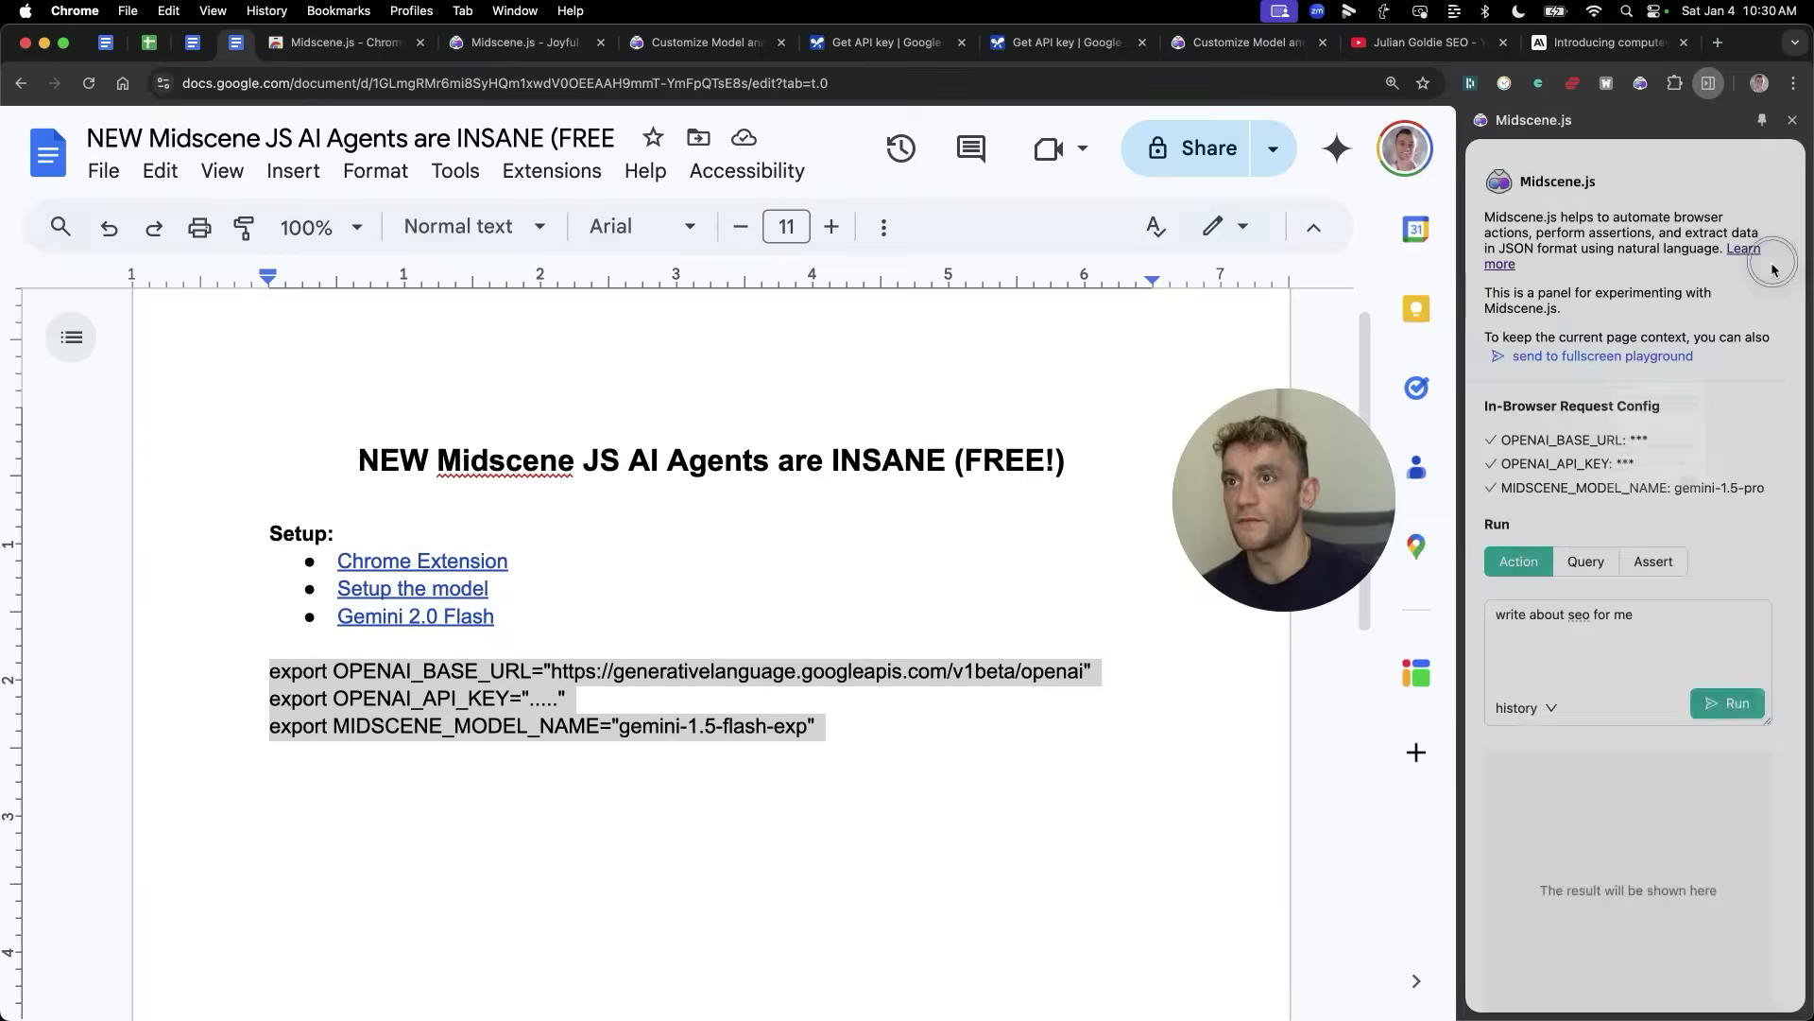
{"action": "left_click_drag", "start_coordinate": [233, 672], "coordinate": [907, 751]}
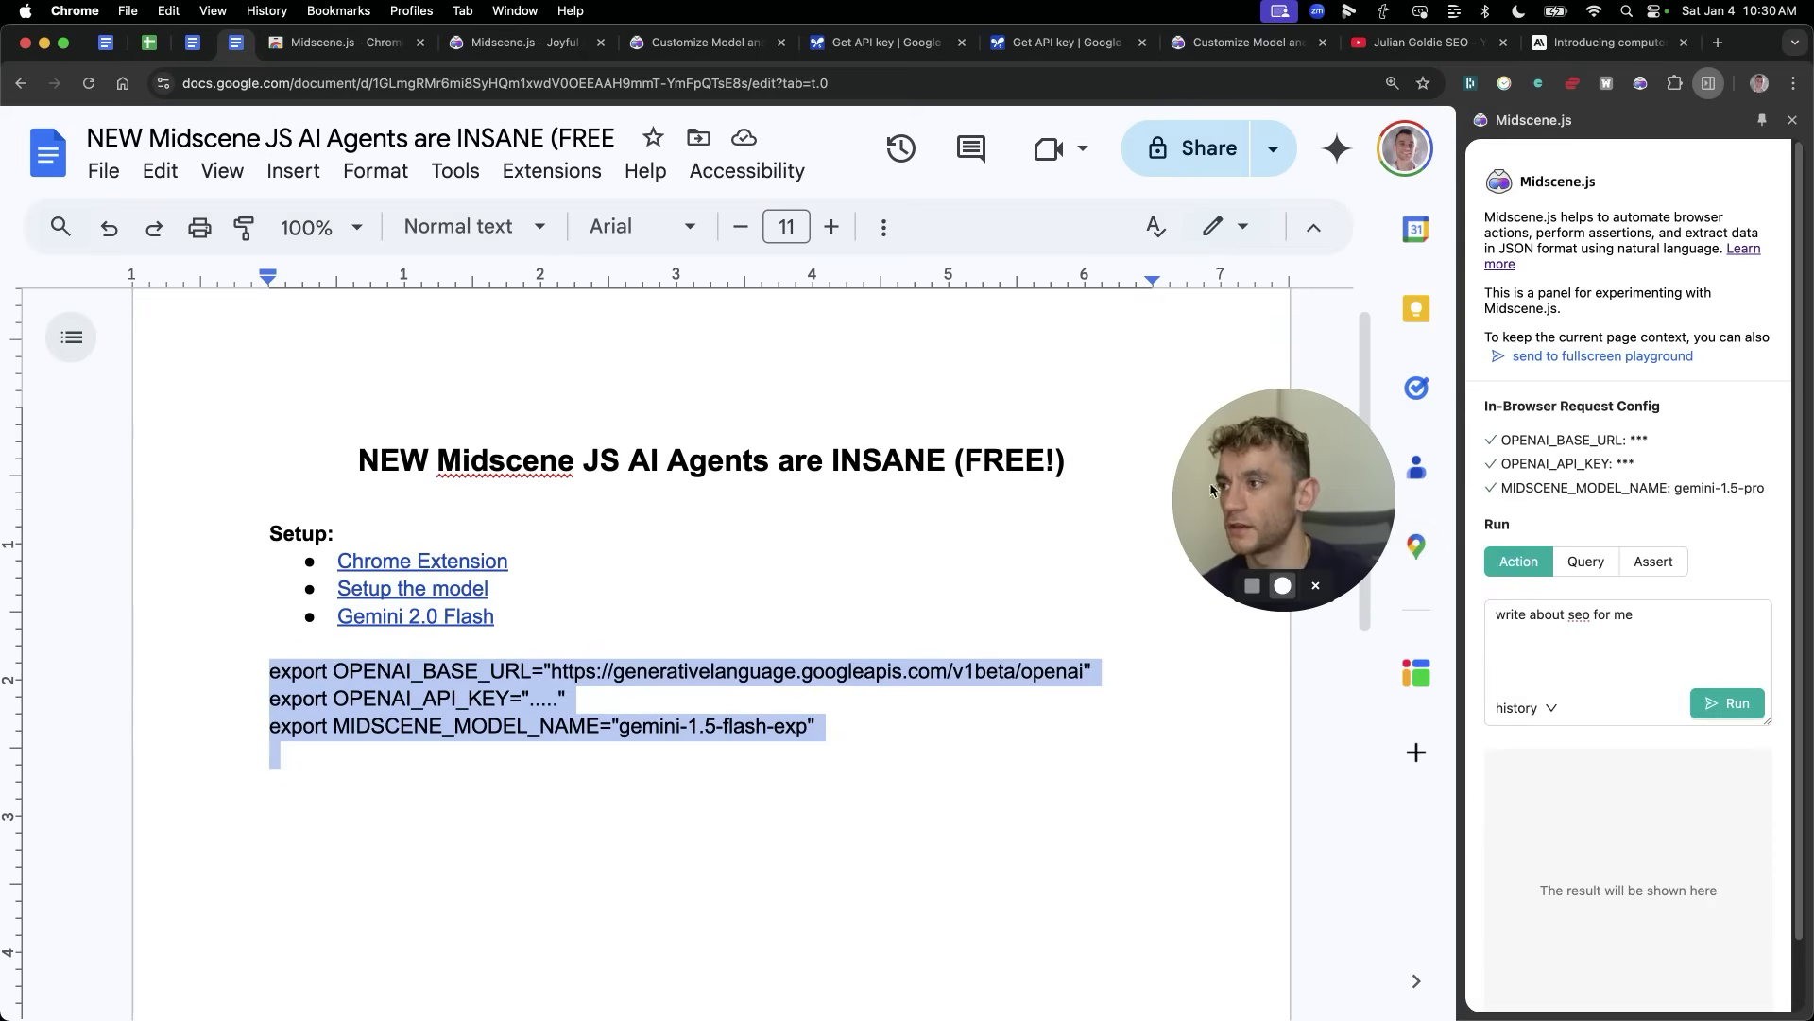
{"action": "left_click", "coordinate": [1486, 405]}
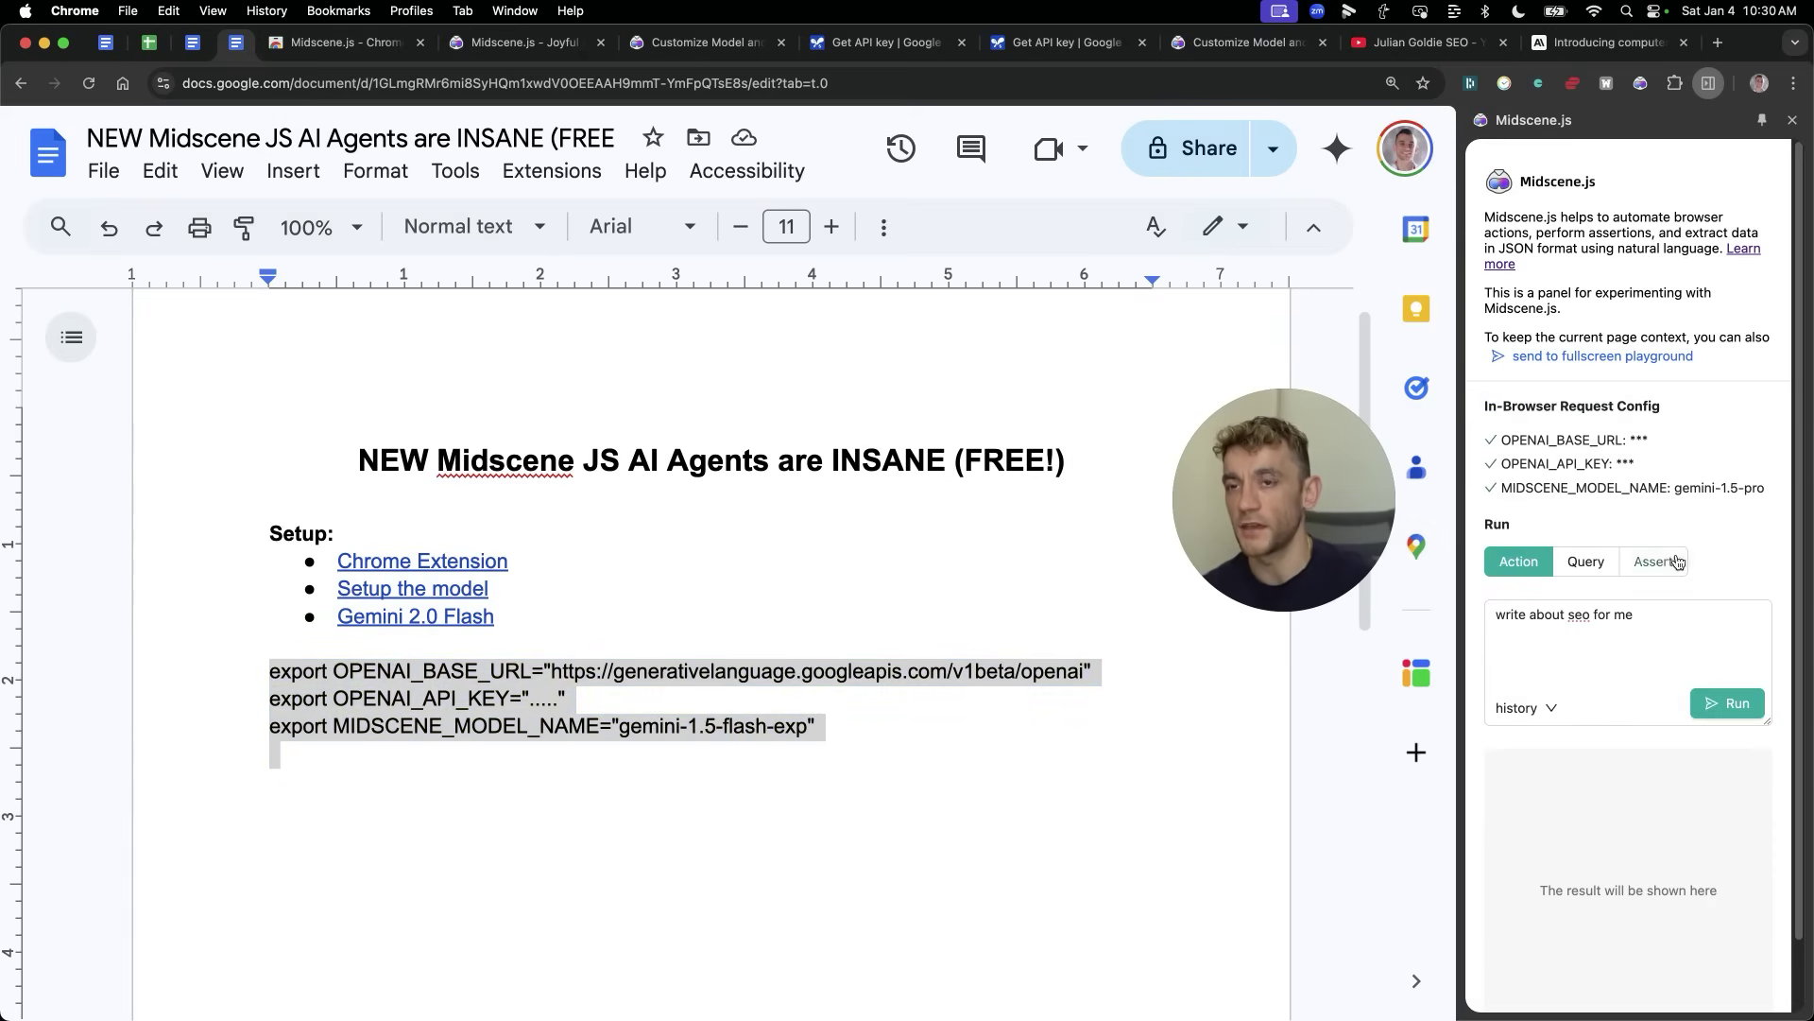
Step: Paste the Env Config lines as a second export block below the existing ones
{"action": "left_click", "coordinate": [259, 666]}
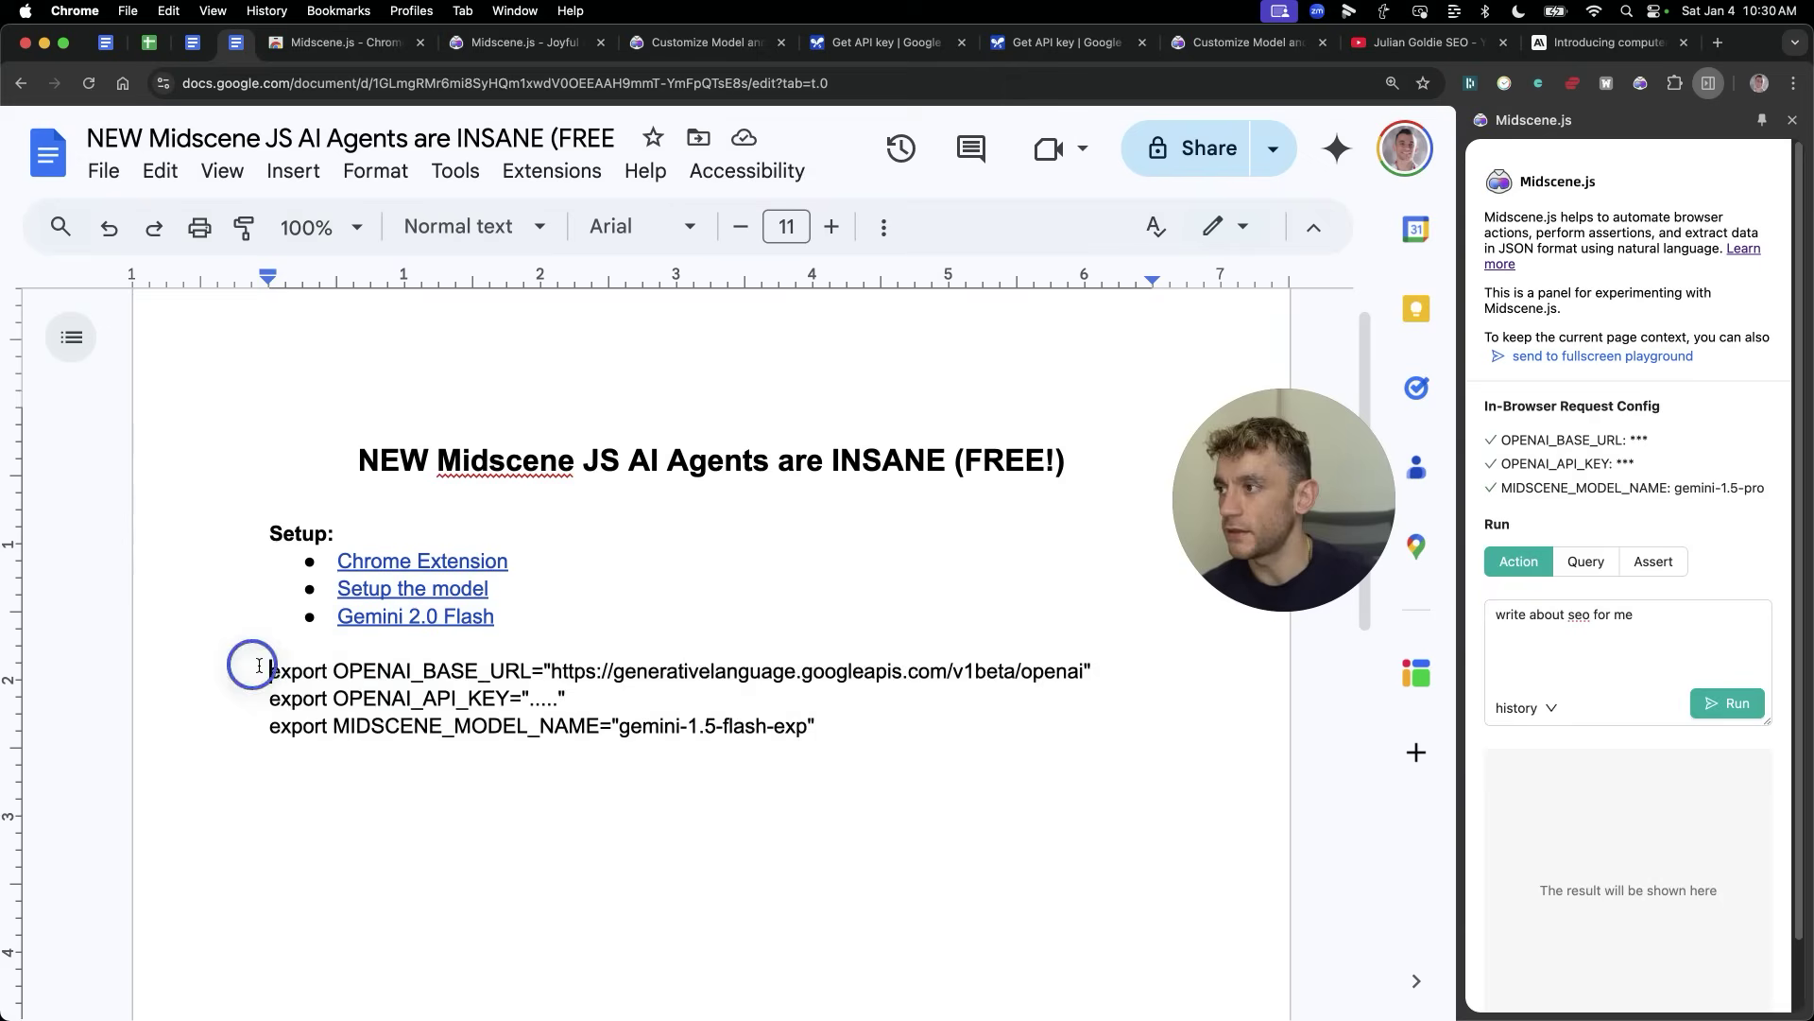
{"action": "left_click_drag", "start_coordinate": [259, 666], "coordinate": [850, 753]}
{"action": "left_click", "coordinate": [1560, 441]}
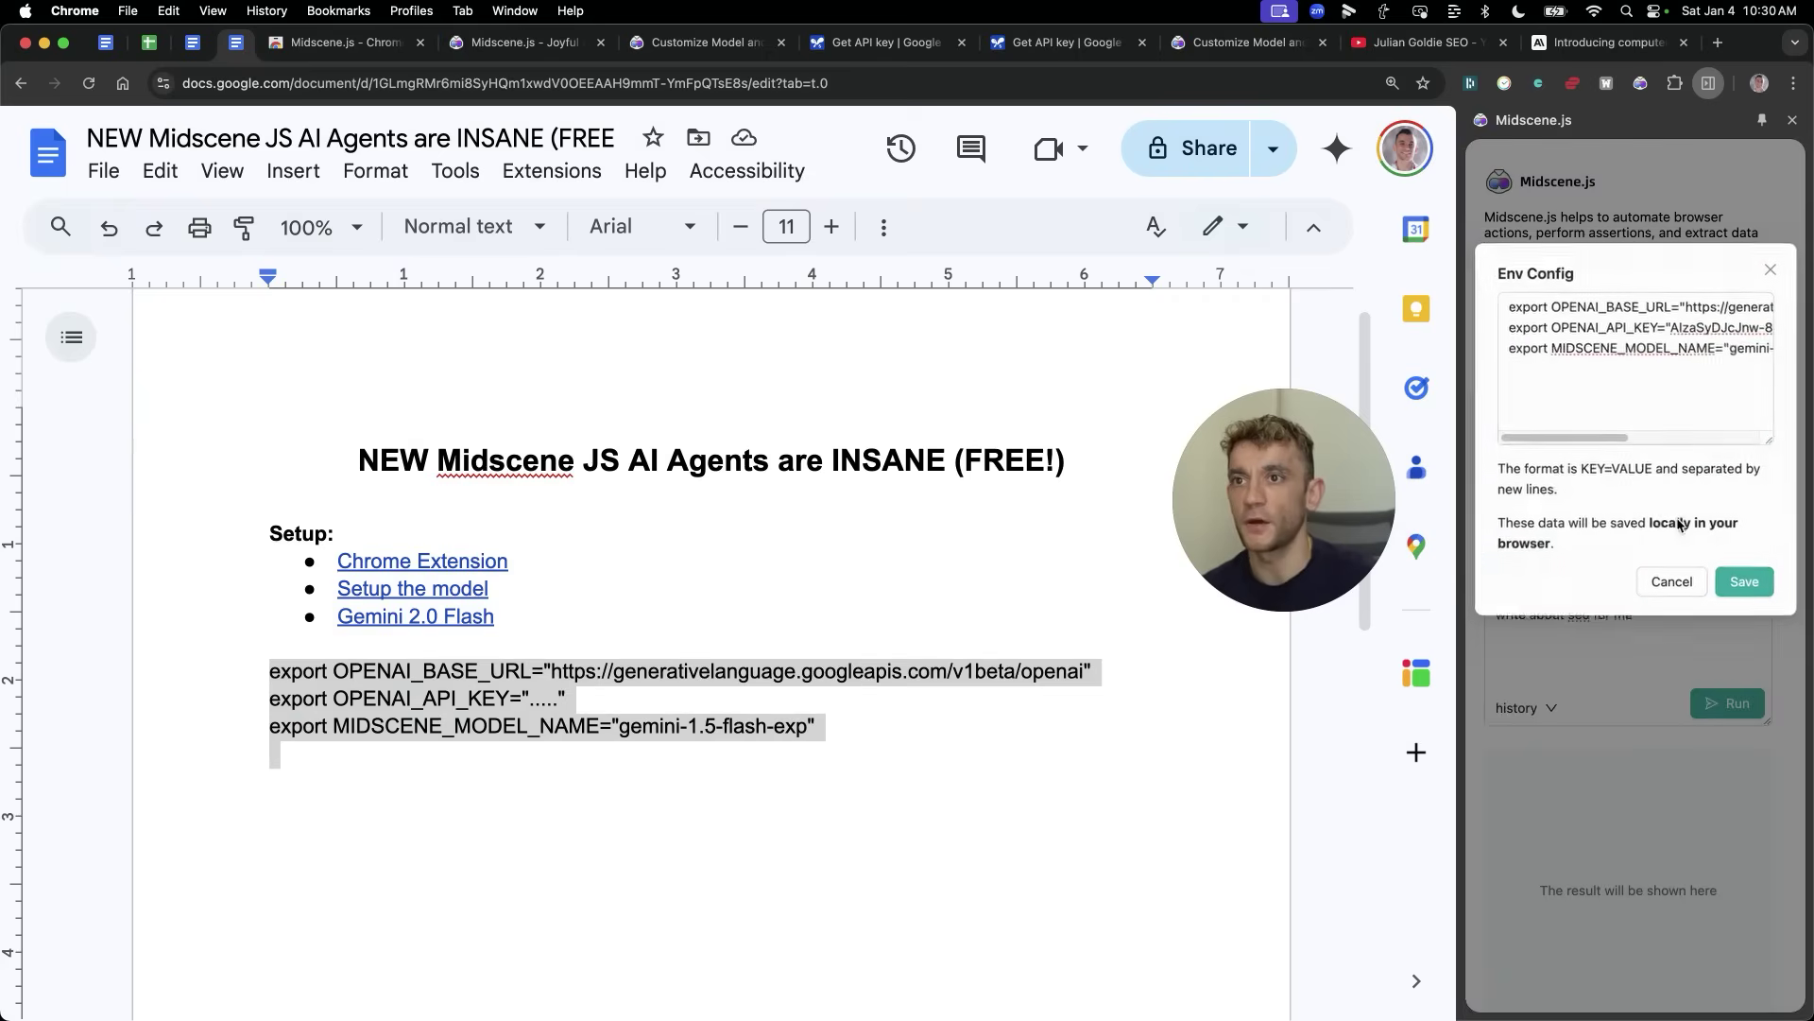
{"action": "left_click", "coordinate": [1678, 318]}
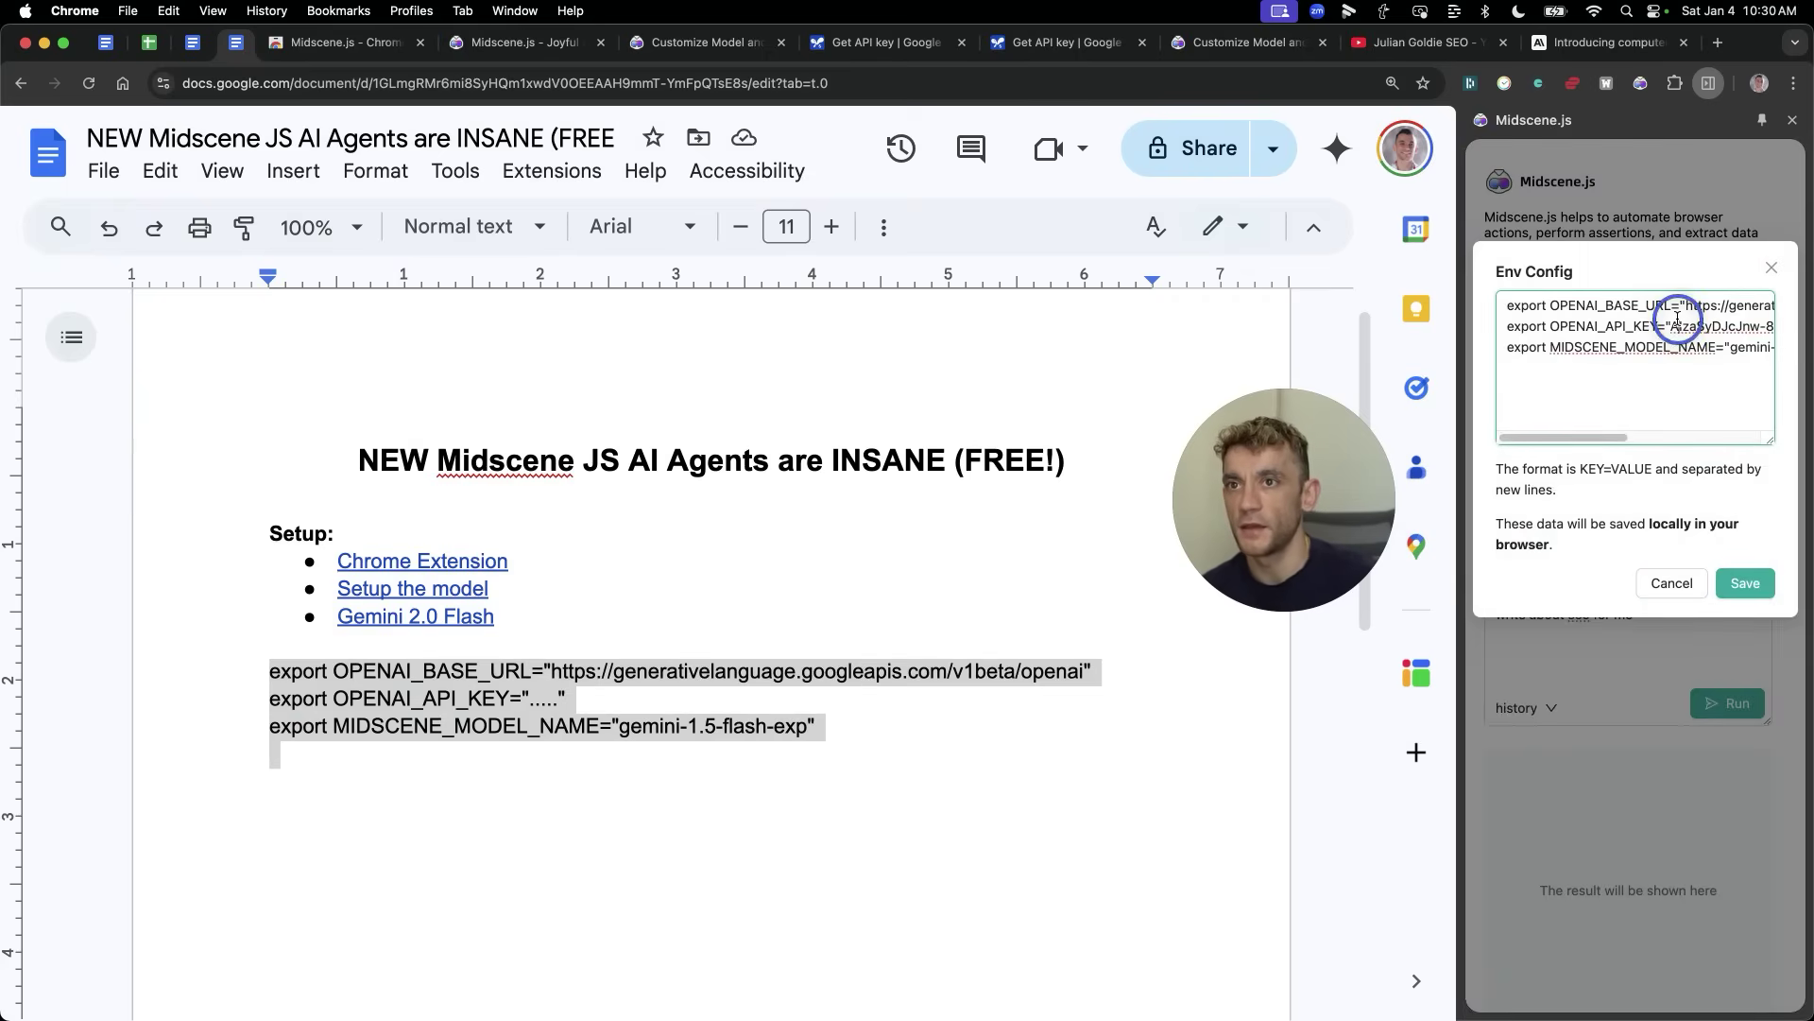
{"action": "left_click_drag", "start_coordinate": [1672, 325], "coordinate": [1788, 329]}
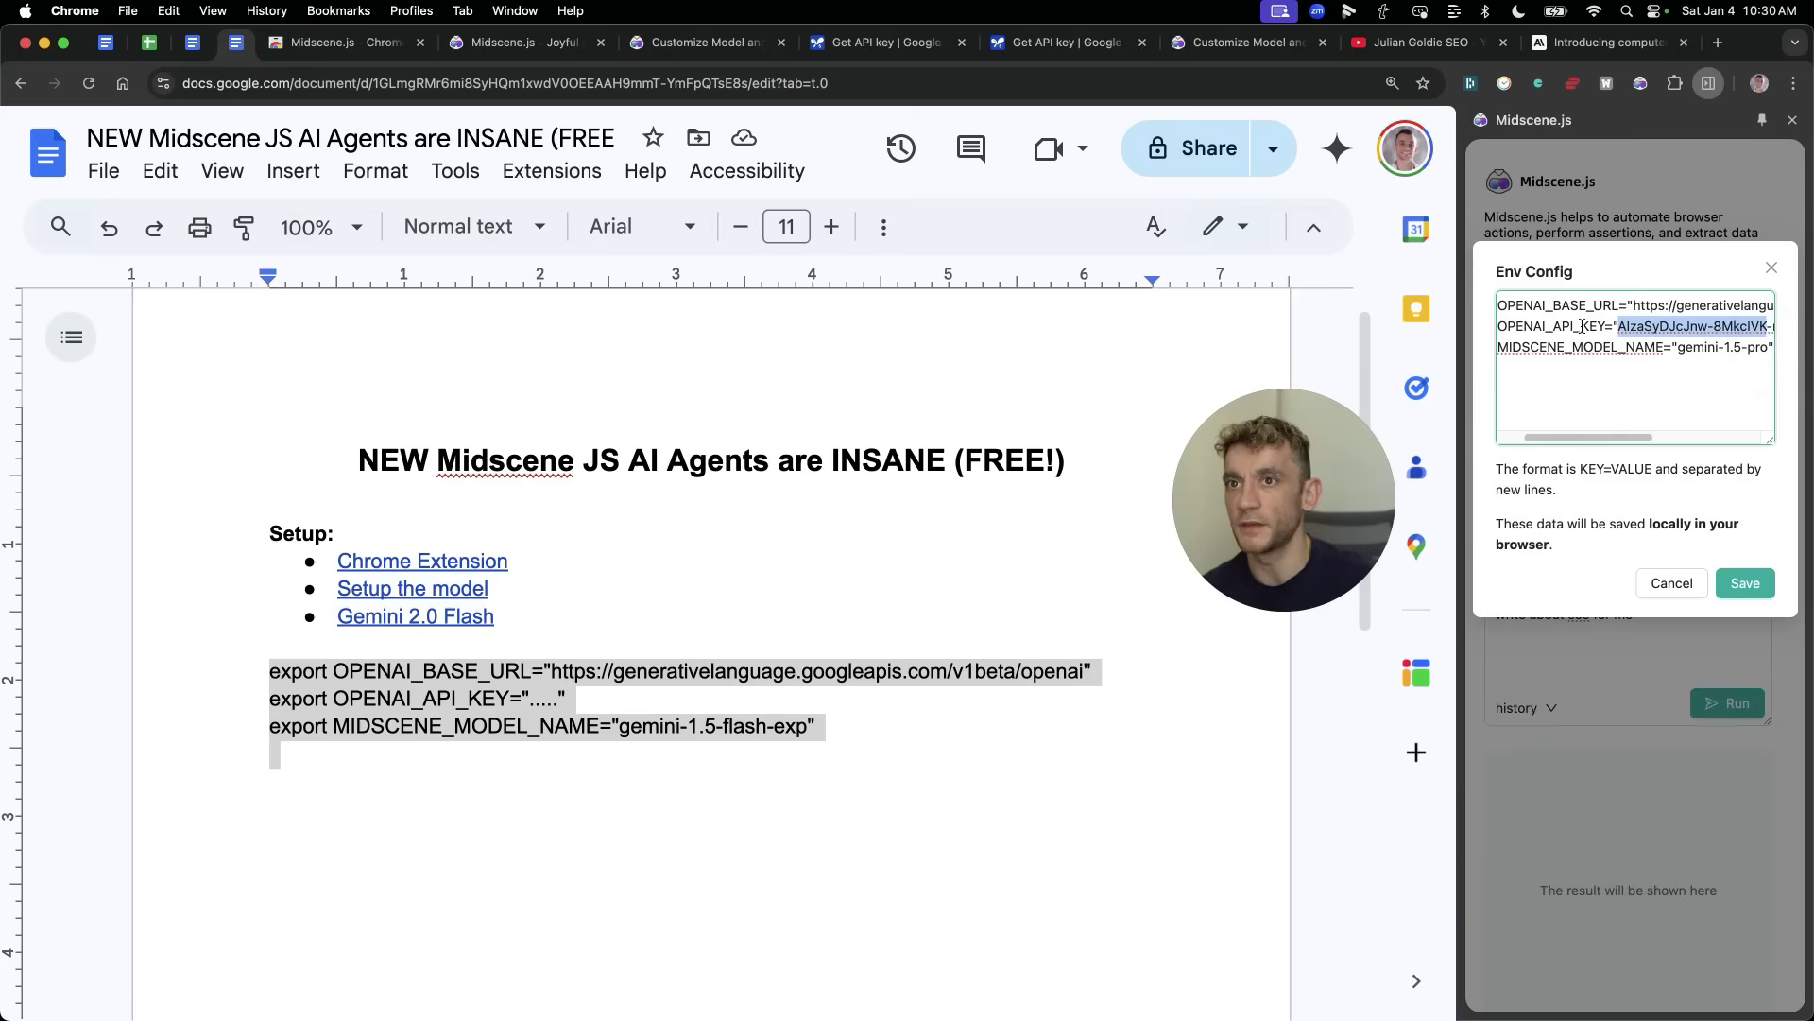
{"action": "key", "text": "super+a"}
{"action": "left_click", "coordinate": [728, 696]}
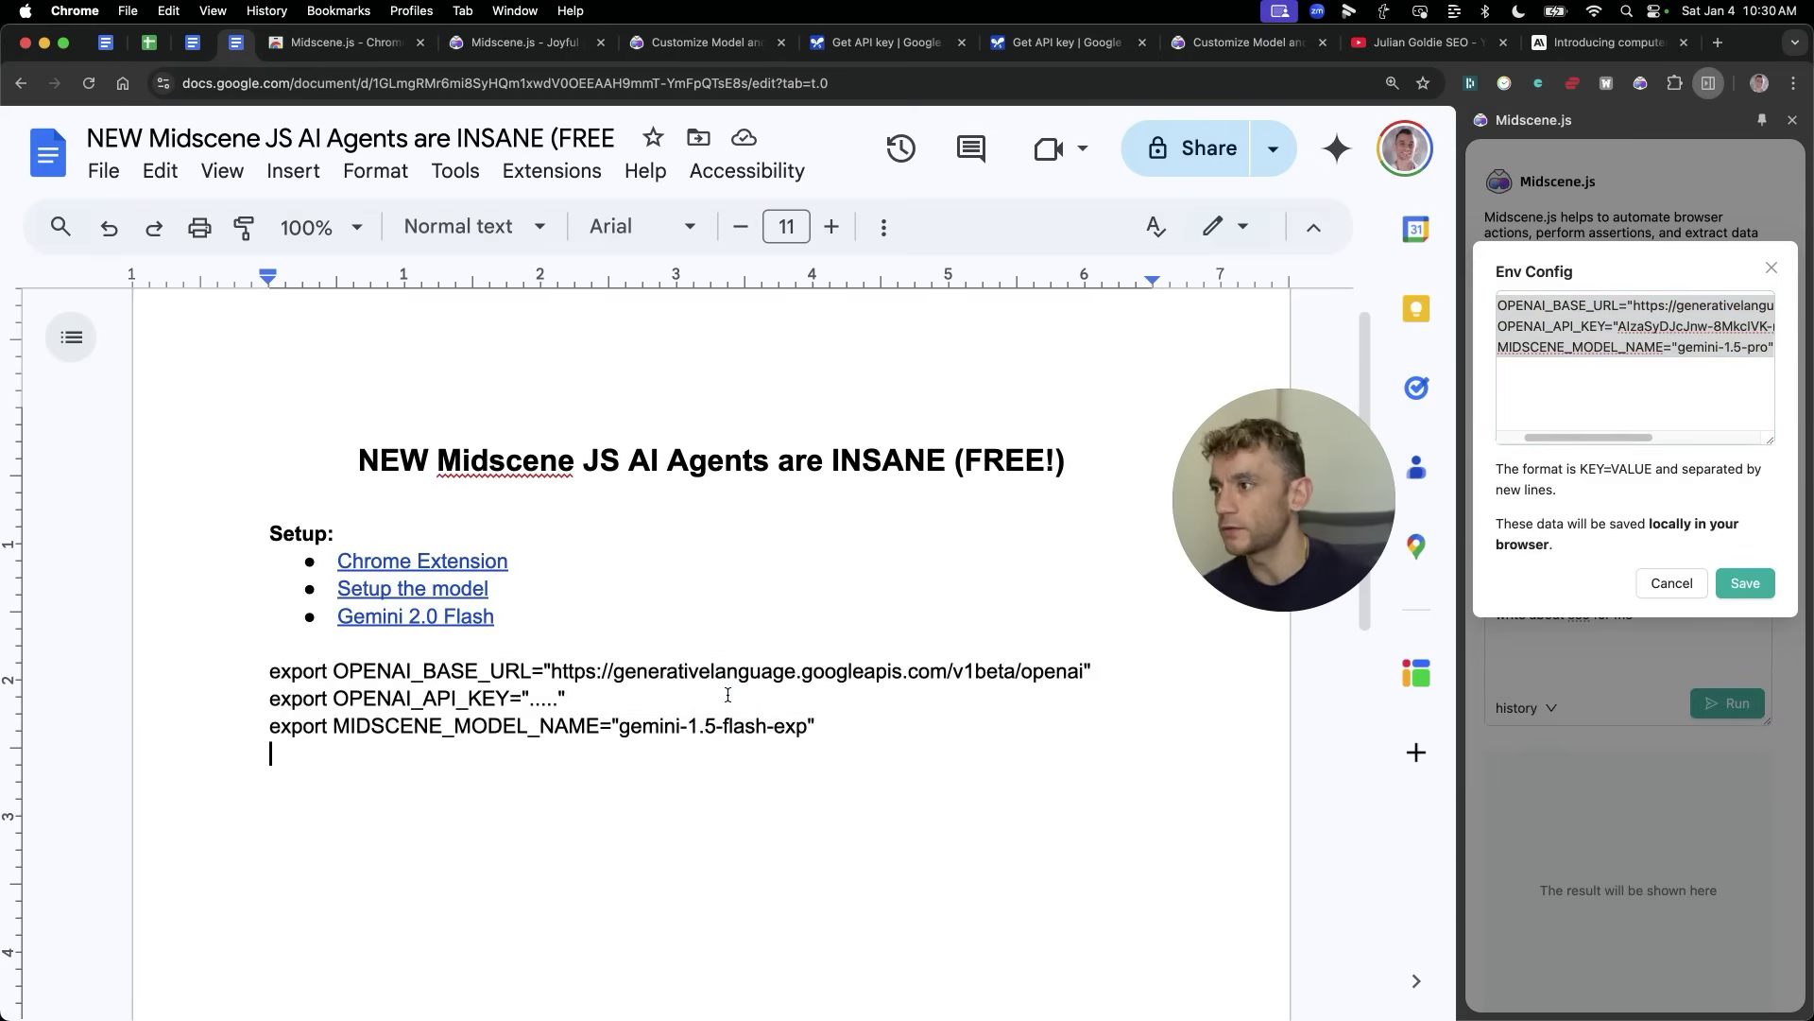
{"action": "key", "text": "Return"}
{"action": "key", "text": "super+v"}
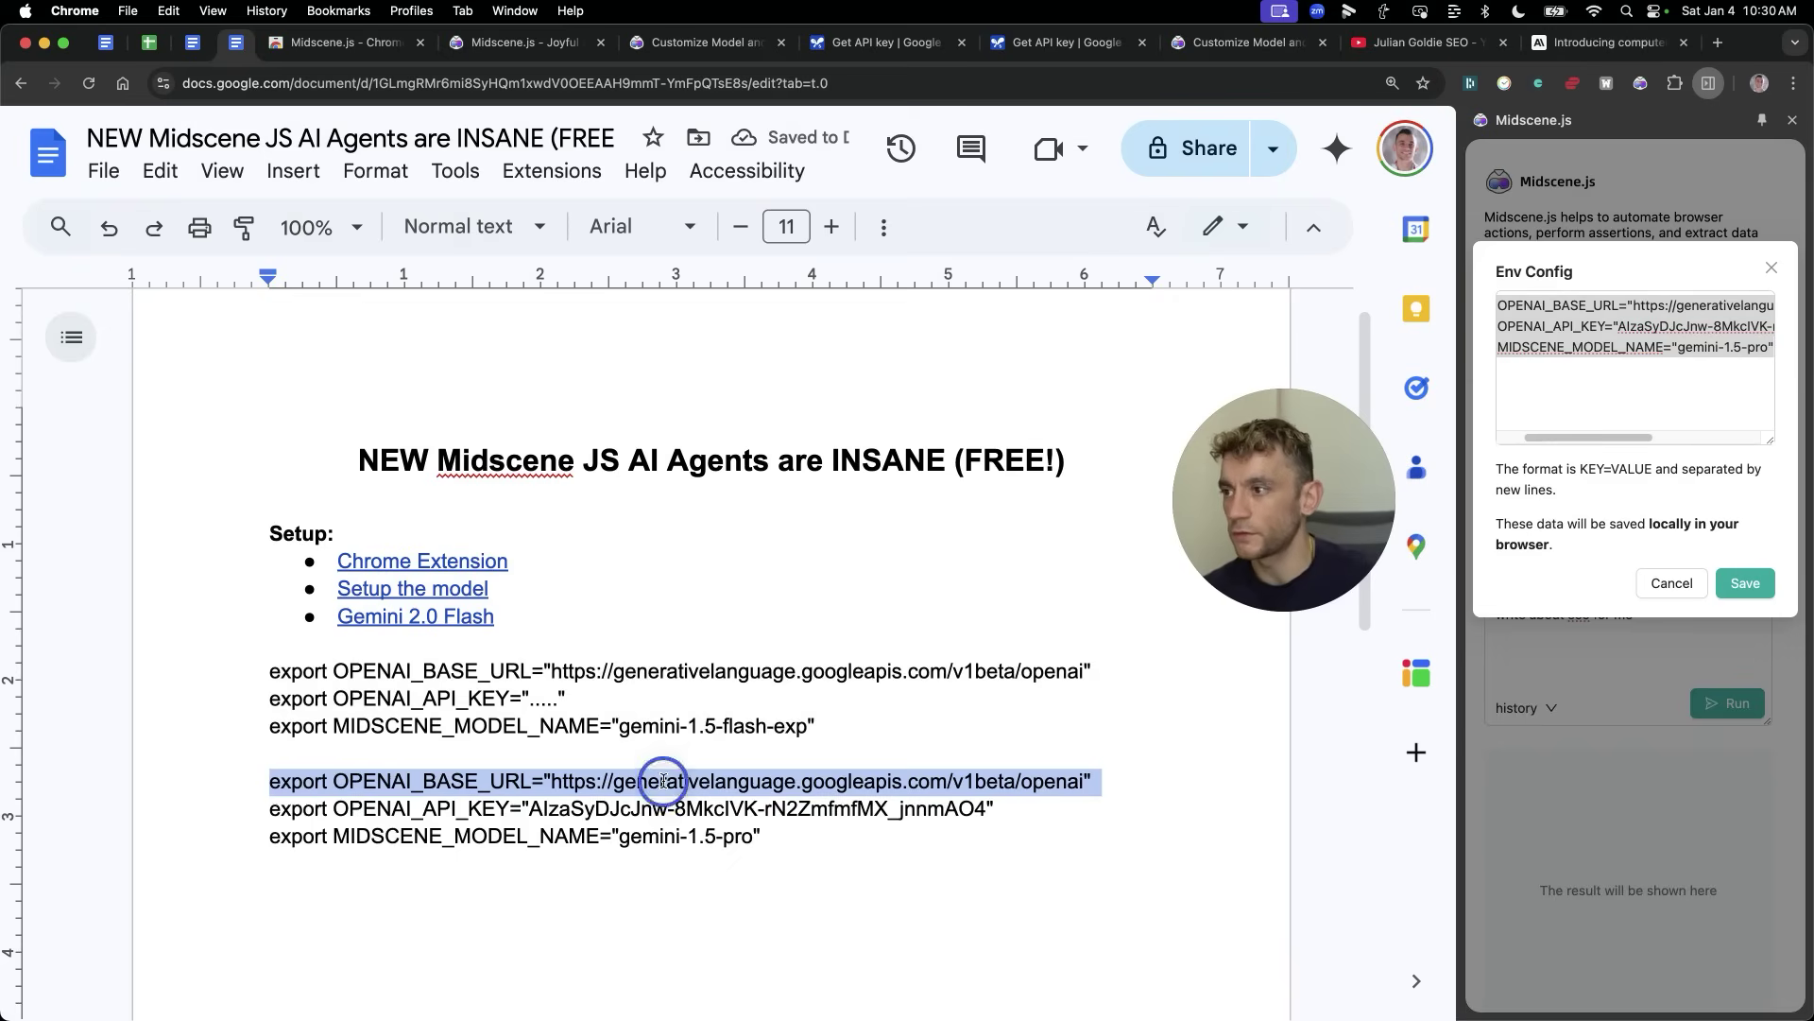
Step: Check the pasted block's API key and gemini-1.5-pro model lines
{"action": "left_click_drag", "start_coordinate": [652, 804], "coordinate": [987, 808]}
{"action": "left_click", "coordinate": [986, 807]}
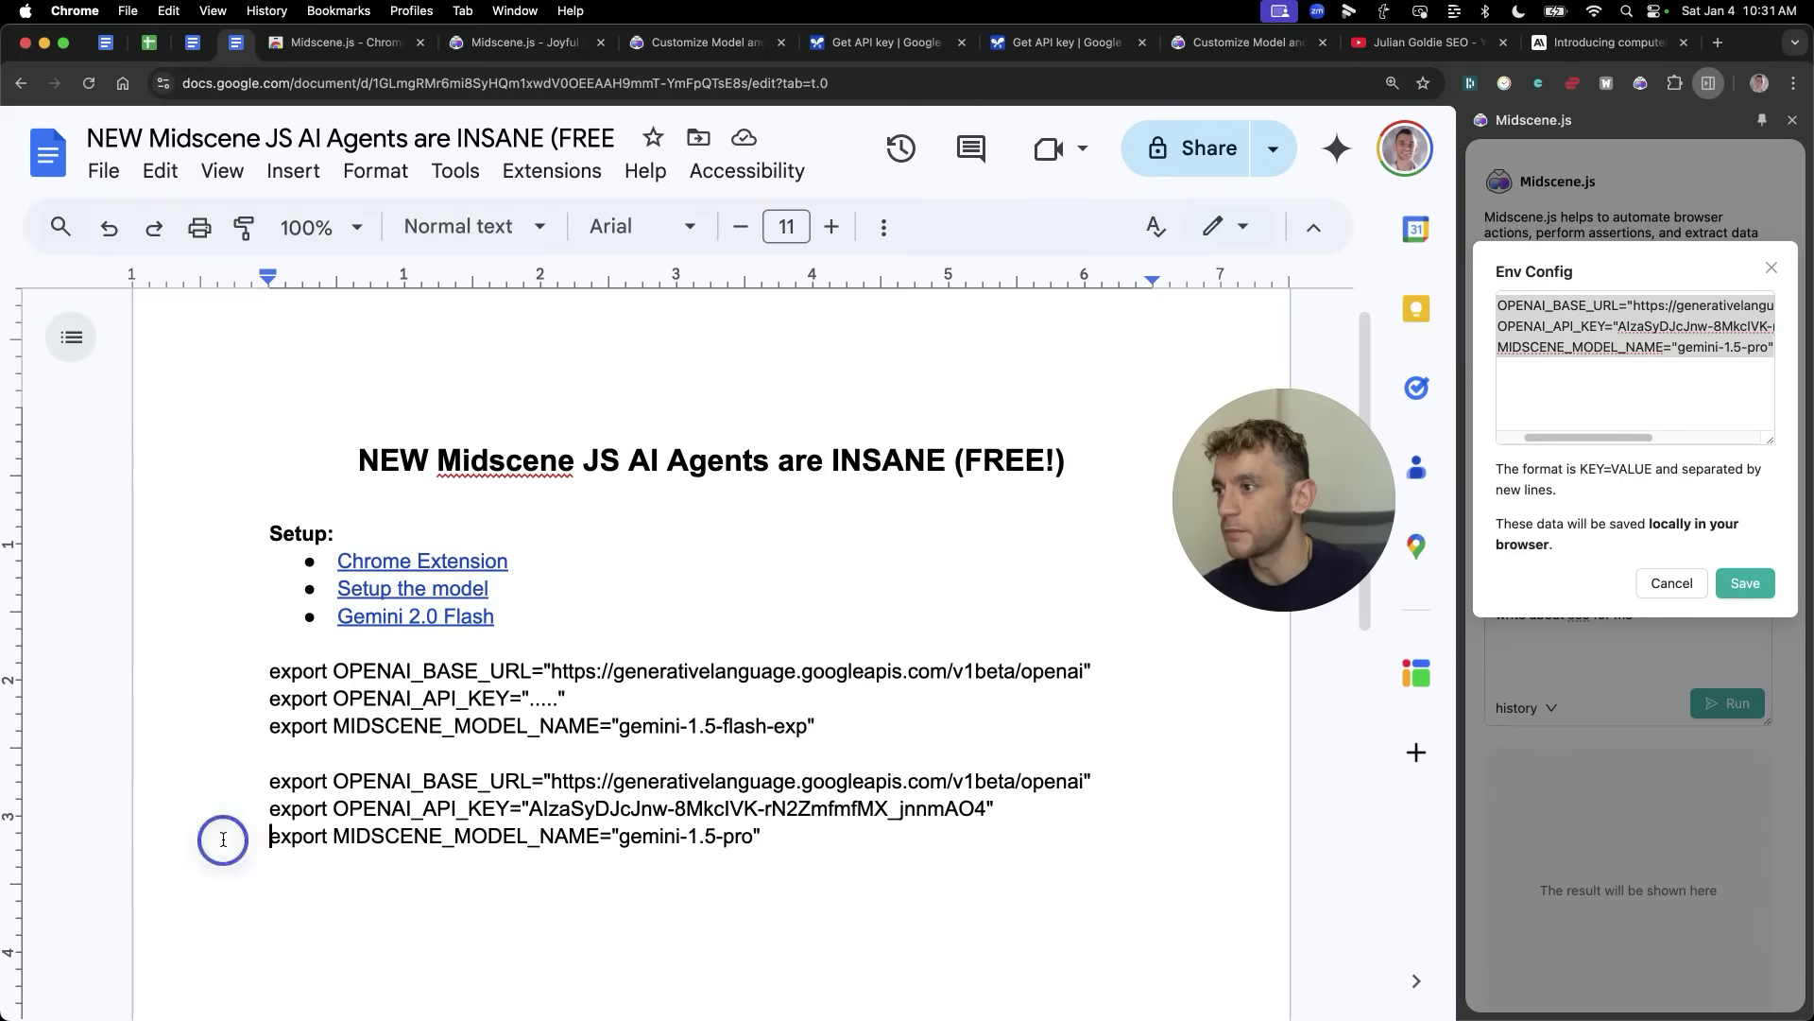
{"action": "left_click_drag", "start_coordinate": [223, 841], "coordinate": [614, 841]}
{"action": "right_click", "coordinate": [779, 843]}
{"action": "left_click", "coordinate": [771, 841]}
{"action": "left_click", "coordinate": [539, 763]}
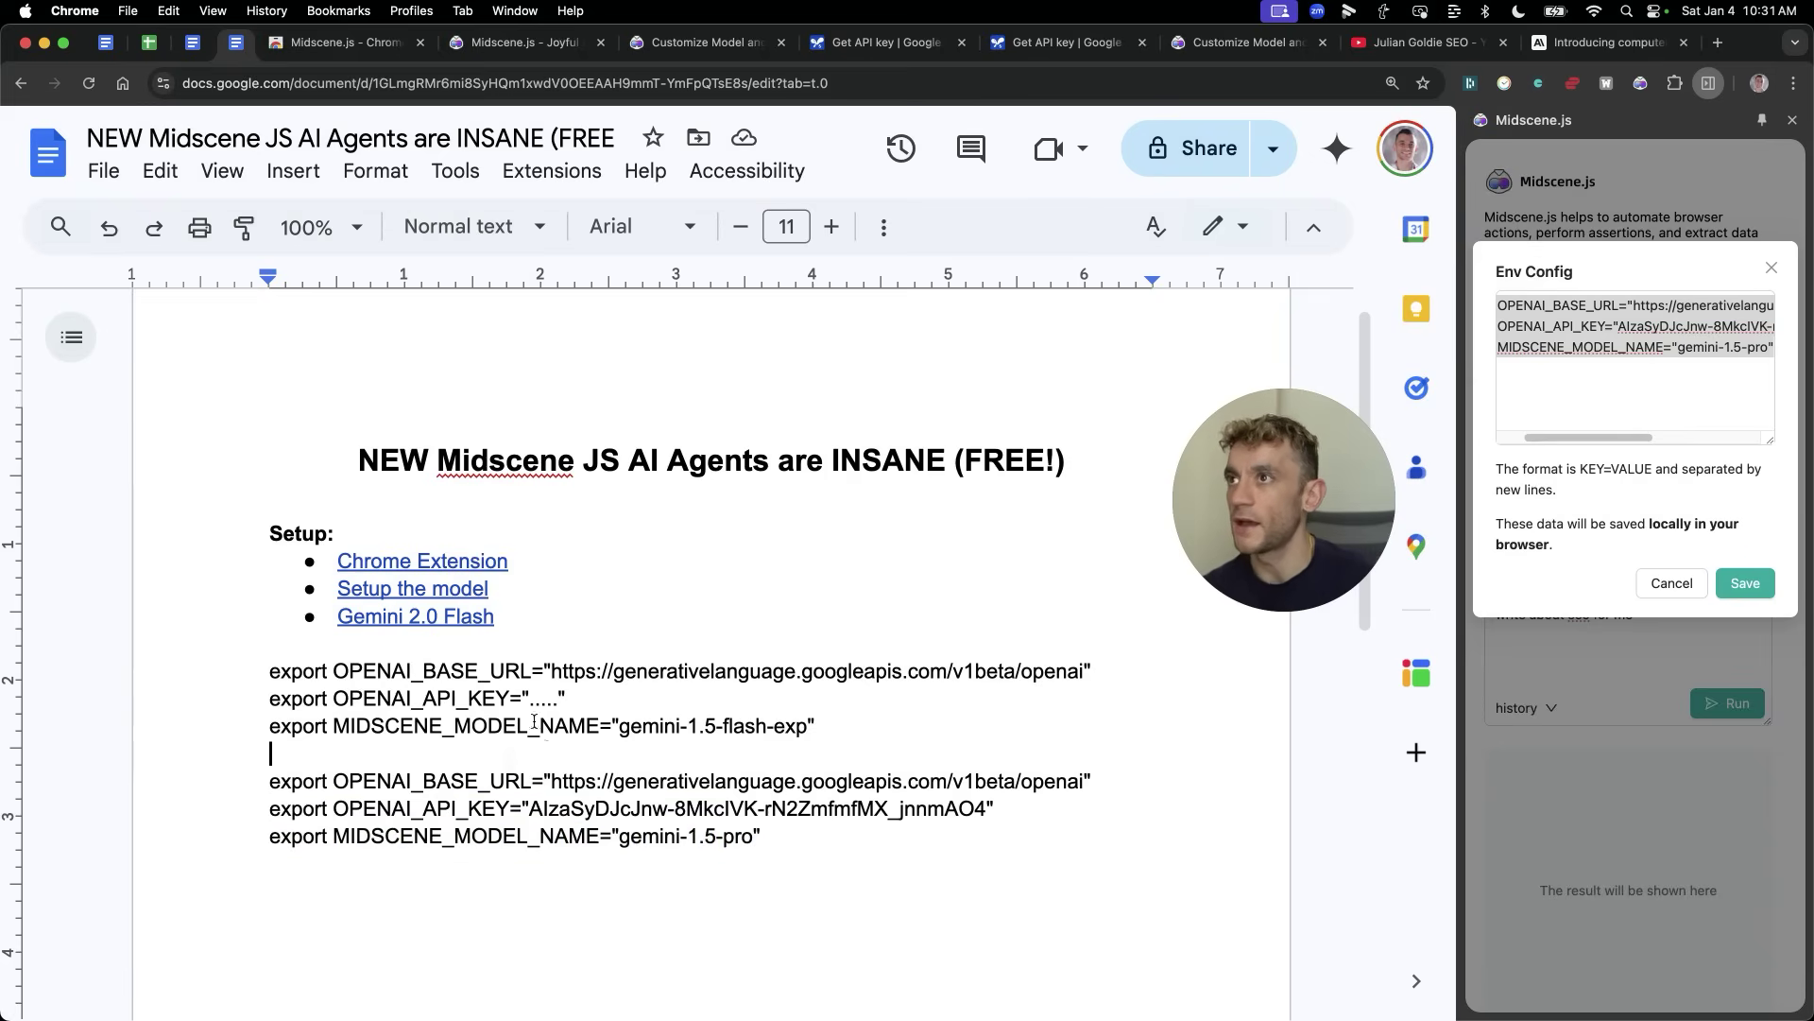
{"action": "left_click", "coordinate": [1063, 43]}
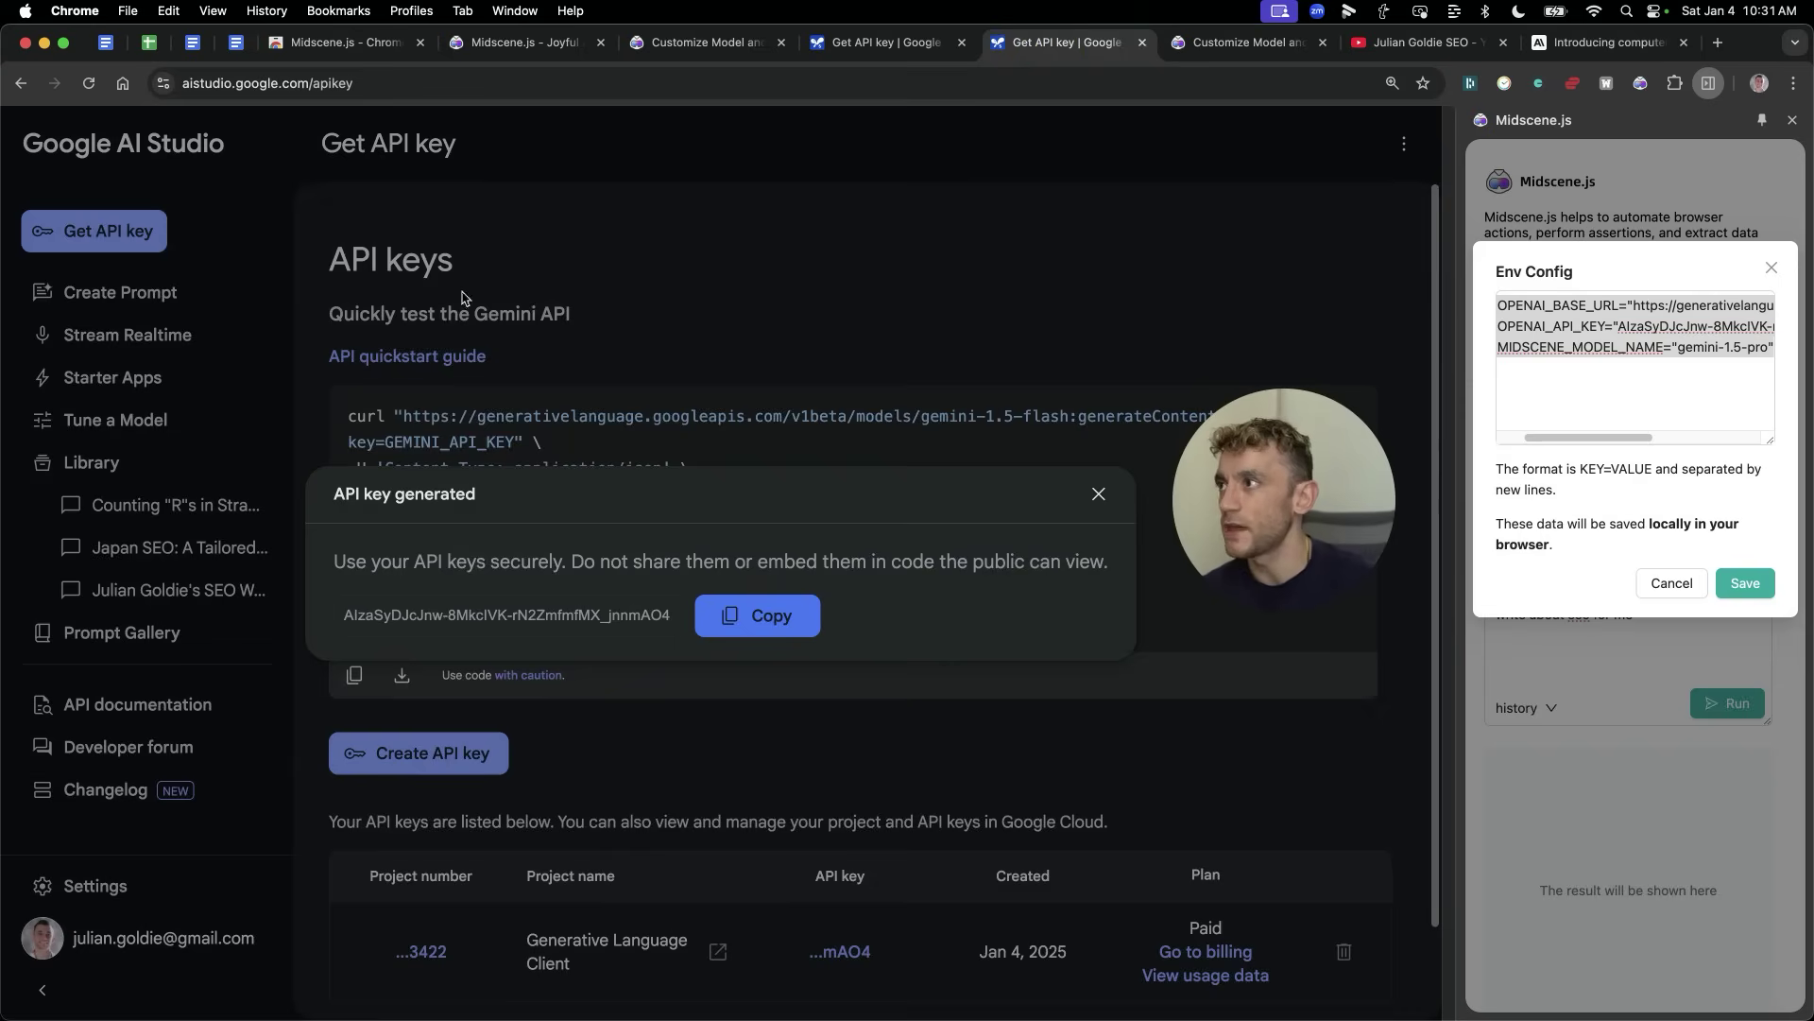
Step: Copy the Generative Language Client project's Gemini API key from the AI Studio keys table
{"action": "left_click", "coordinate": [1098, 493]}
{"action": "left_click", "coordinate": [399, 90]}
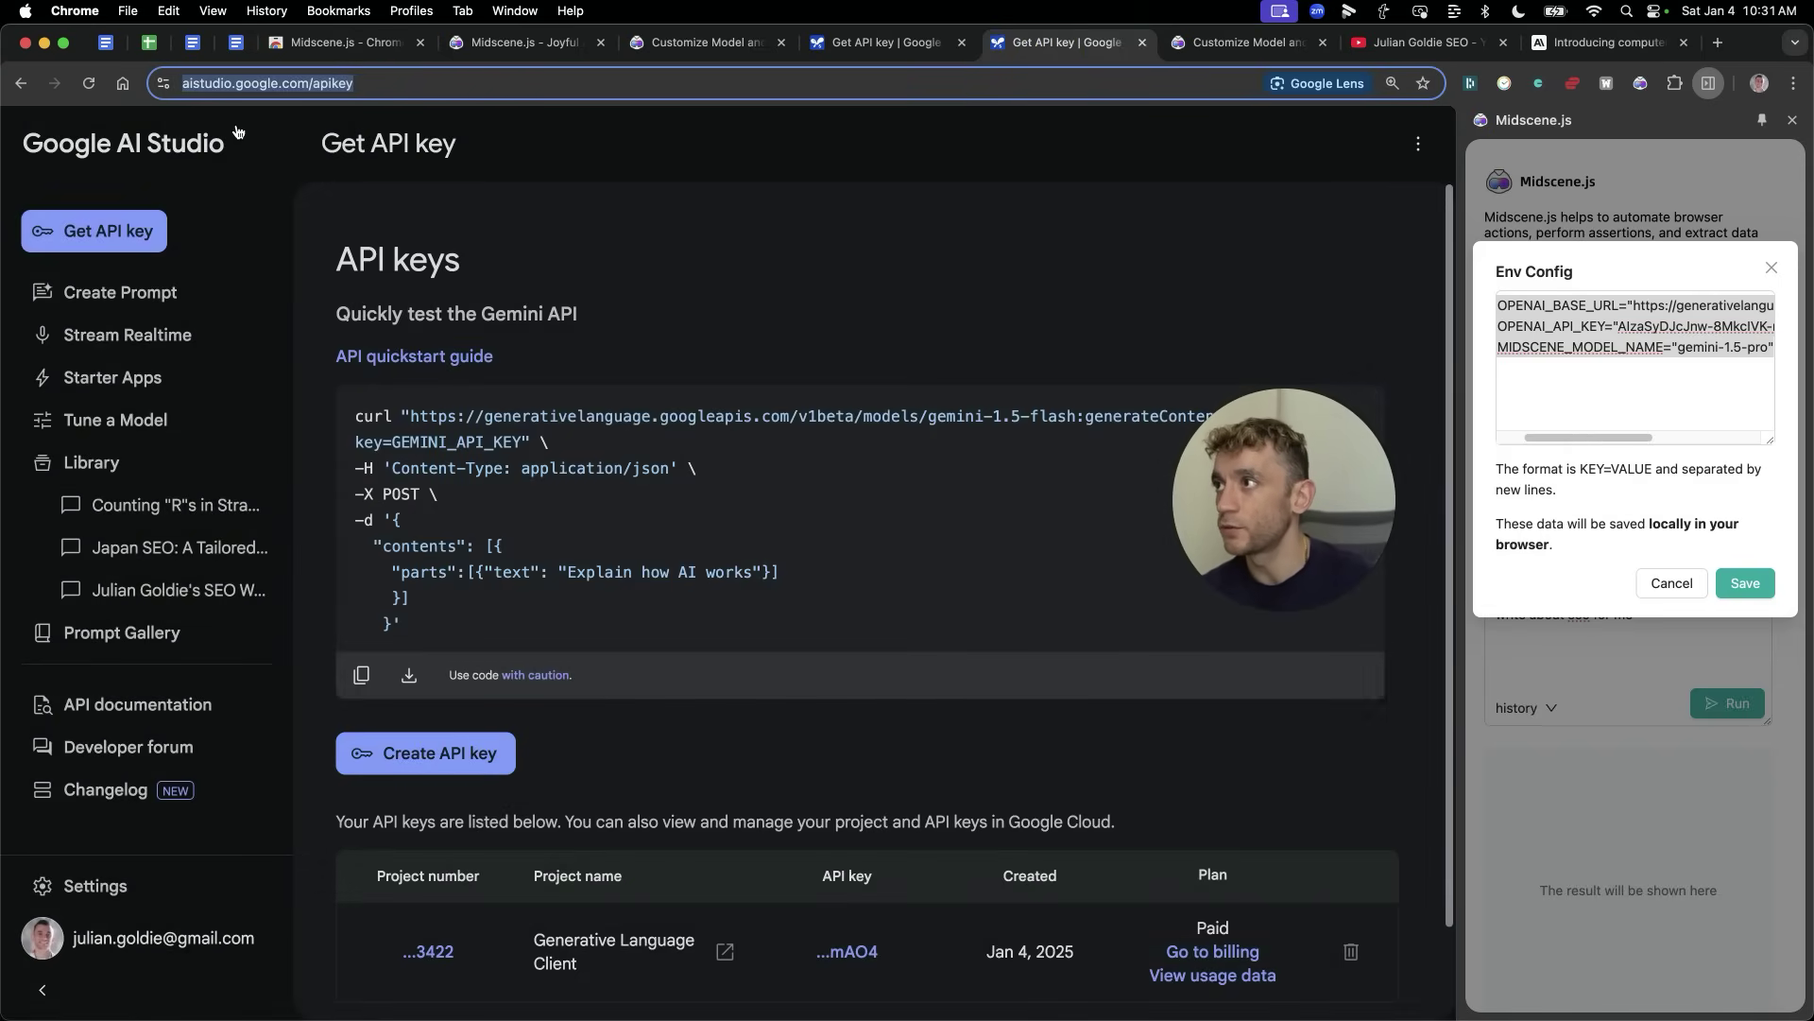
{"action": "left_click", "coordinate": [123, 247]}
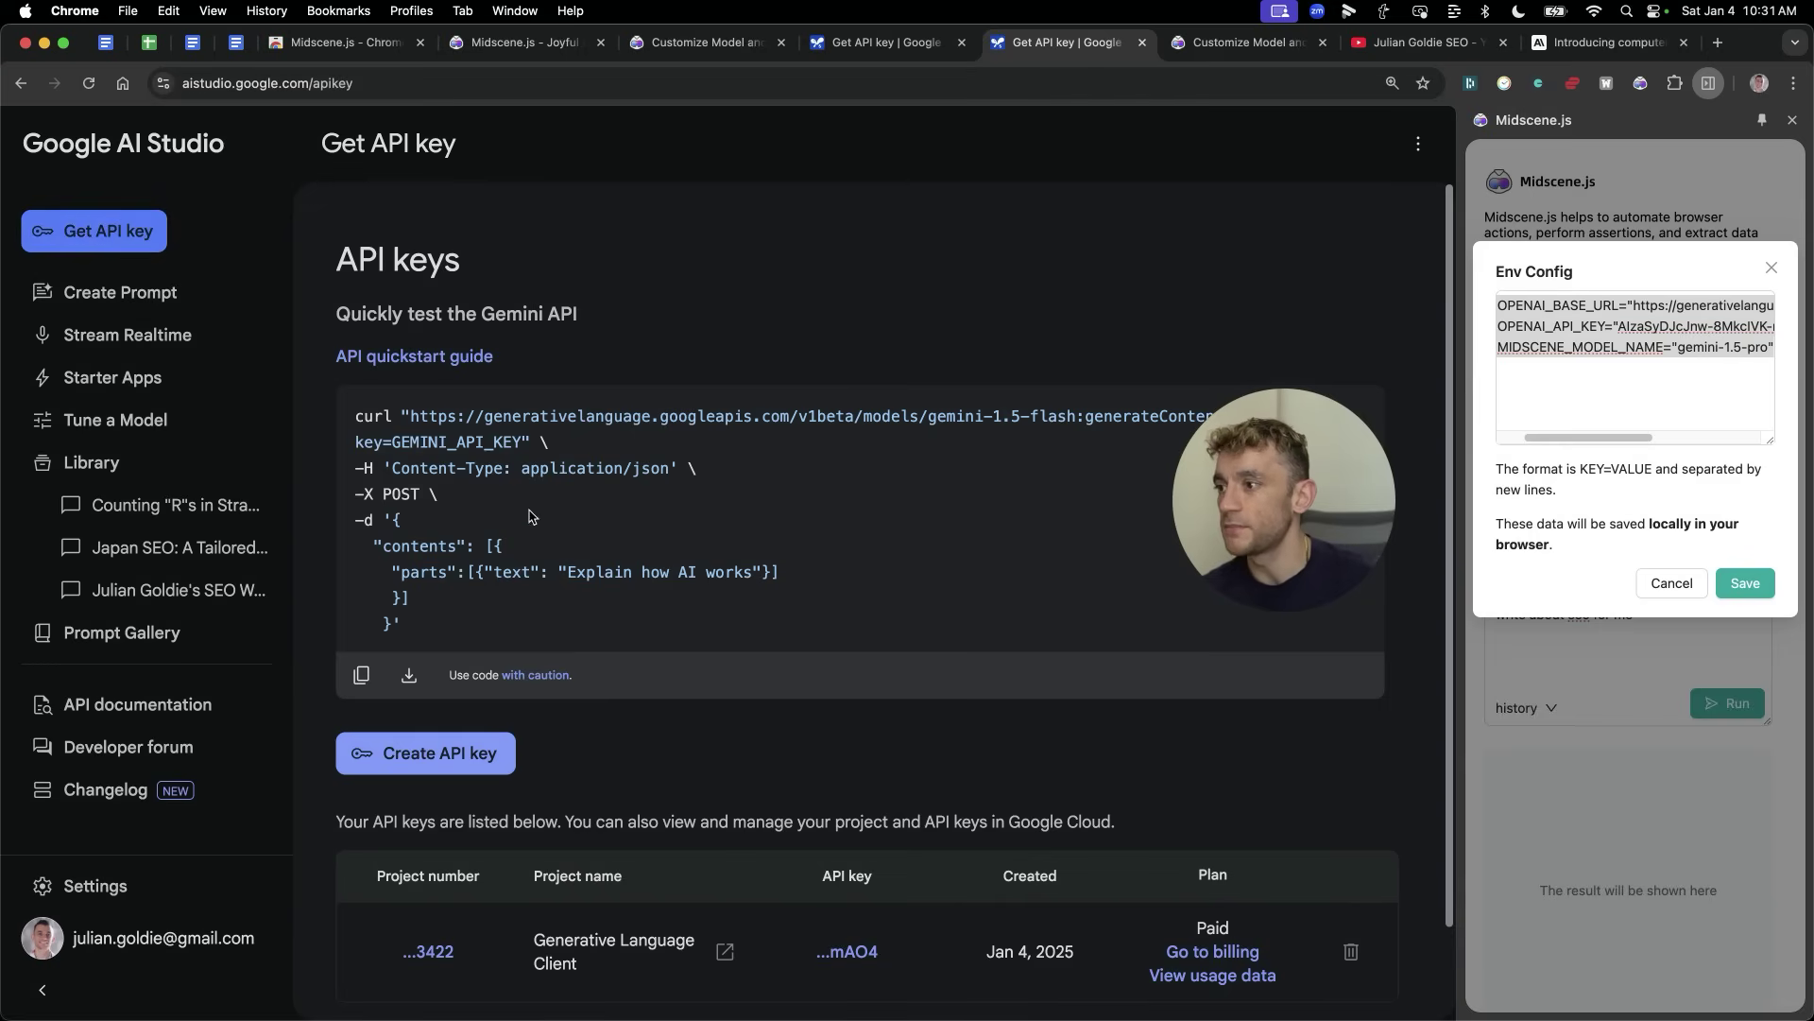
{"action": "scroll", "coordinate": [534, 518], "scroll_direction": "down", "scroll_amount": 2}
{"action": "left_click", "coordinate": [434, 850]}
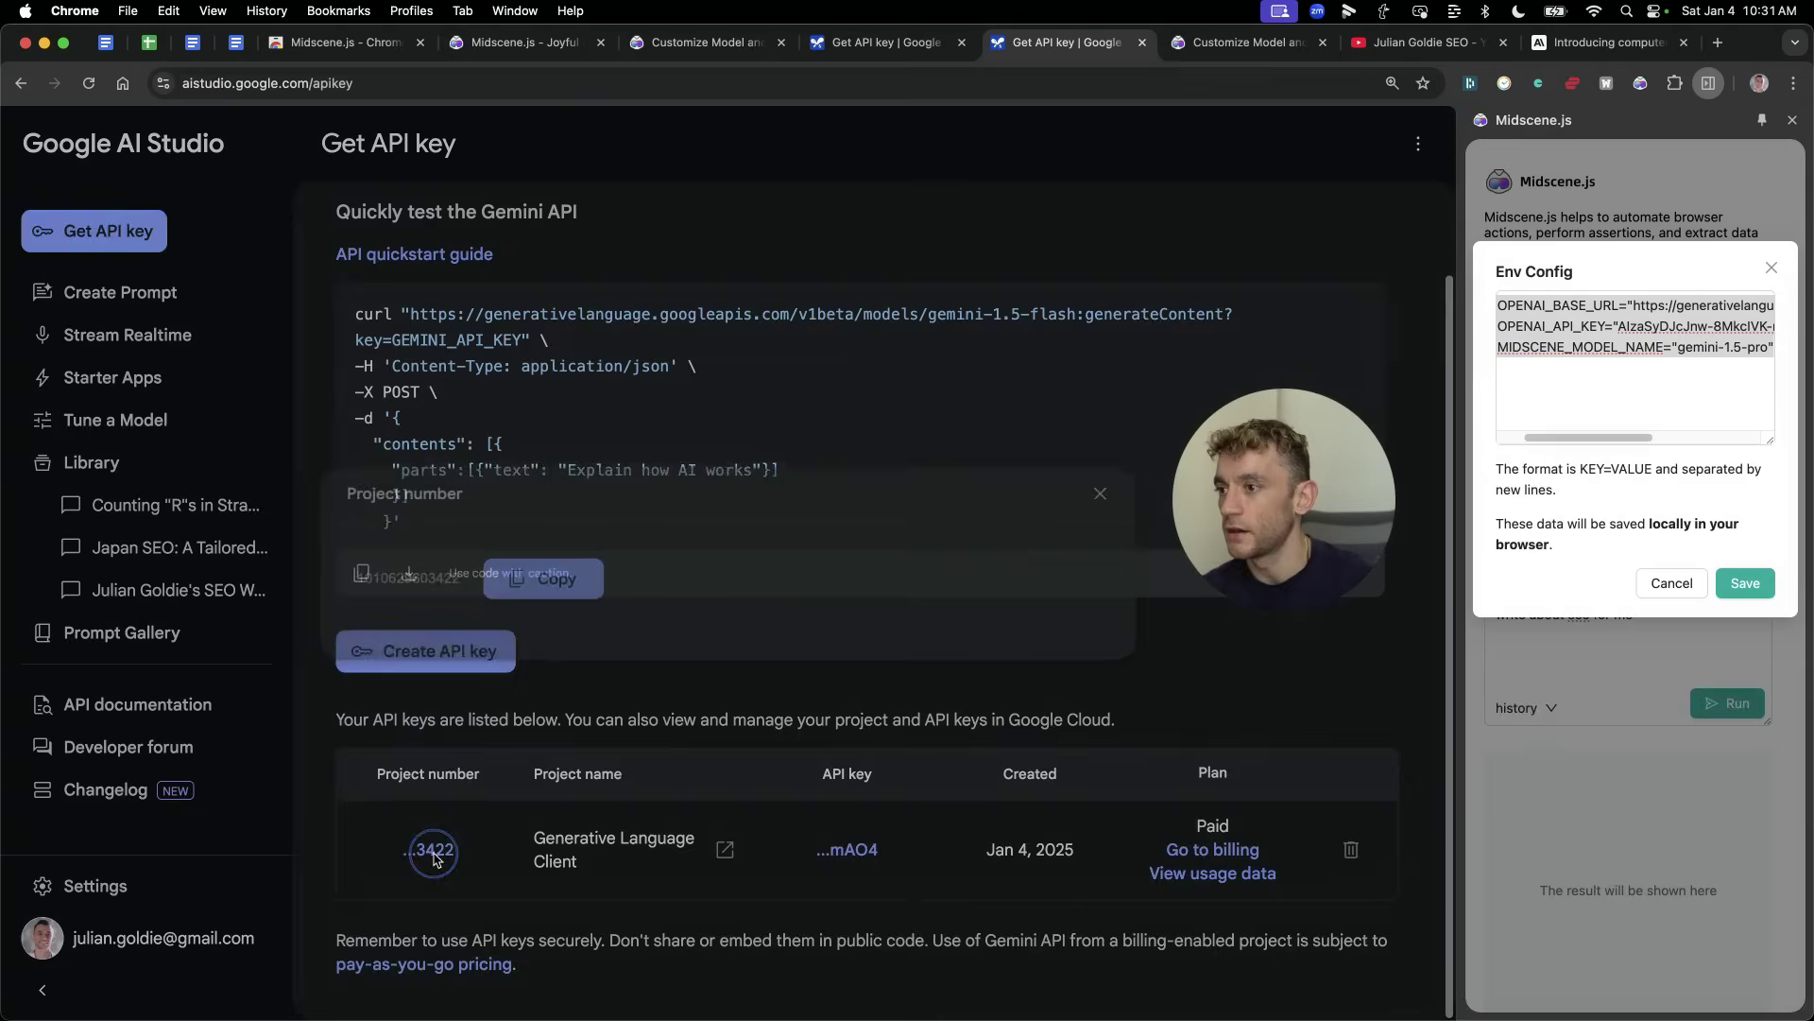
{"action": "left_click", "coordinate": [1115, 490]}
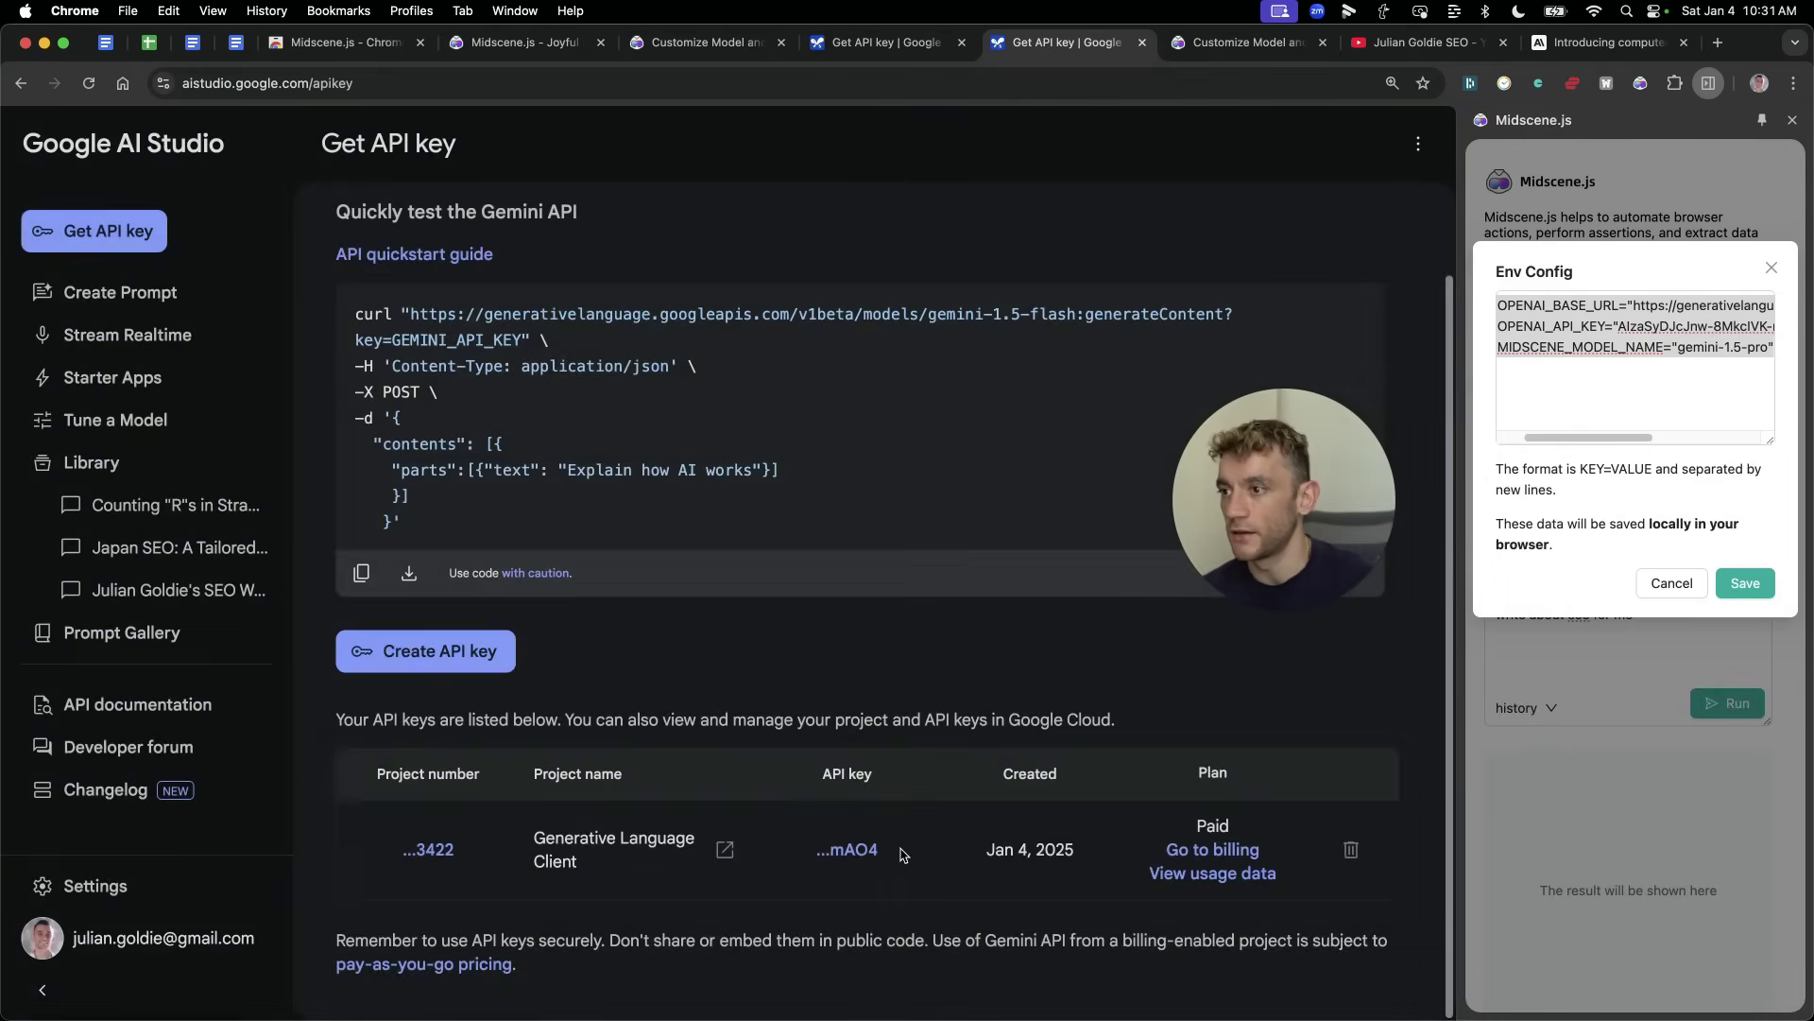
{"action": "left_click", "coordinate": [847, 848]}
{"action": "left_click", "coordinate": [733, 598]}
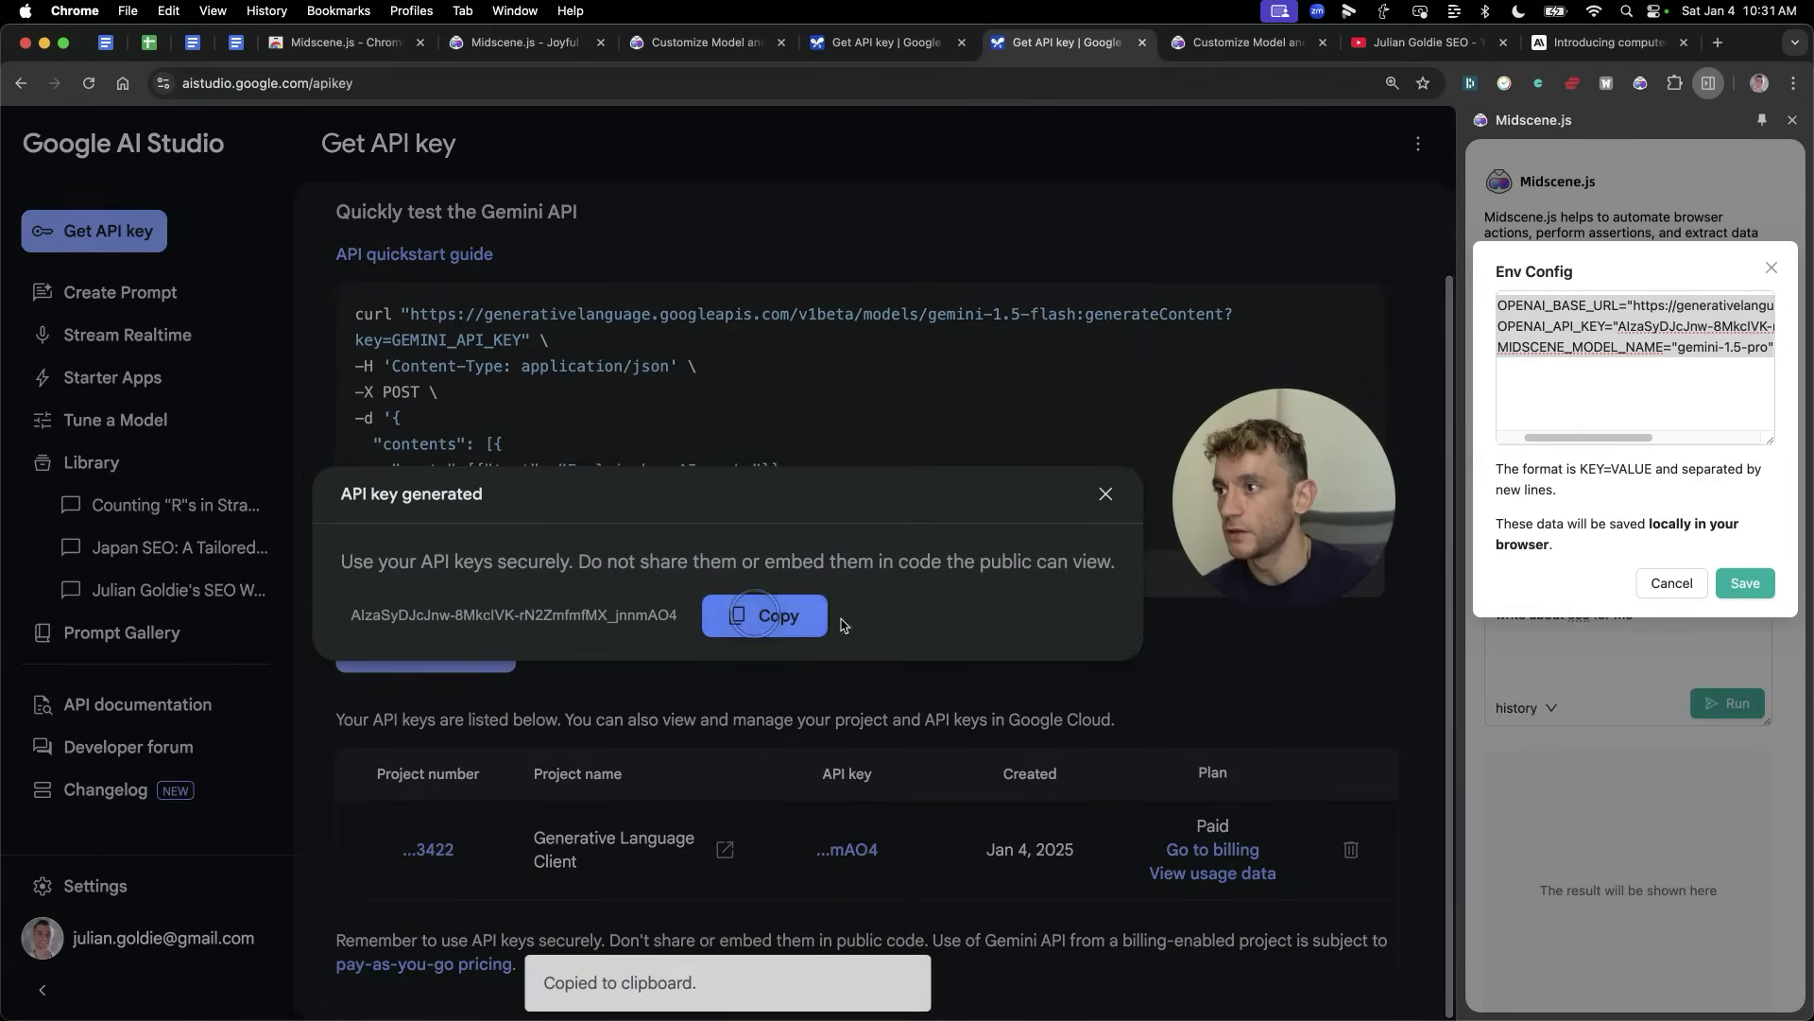
{"action": "left_click", "coordinate": [237, 42]}
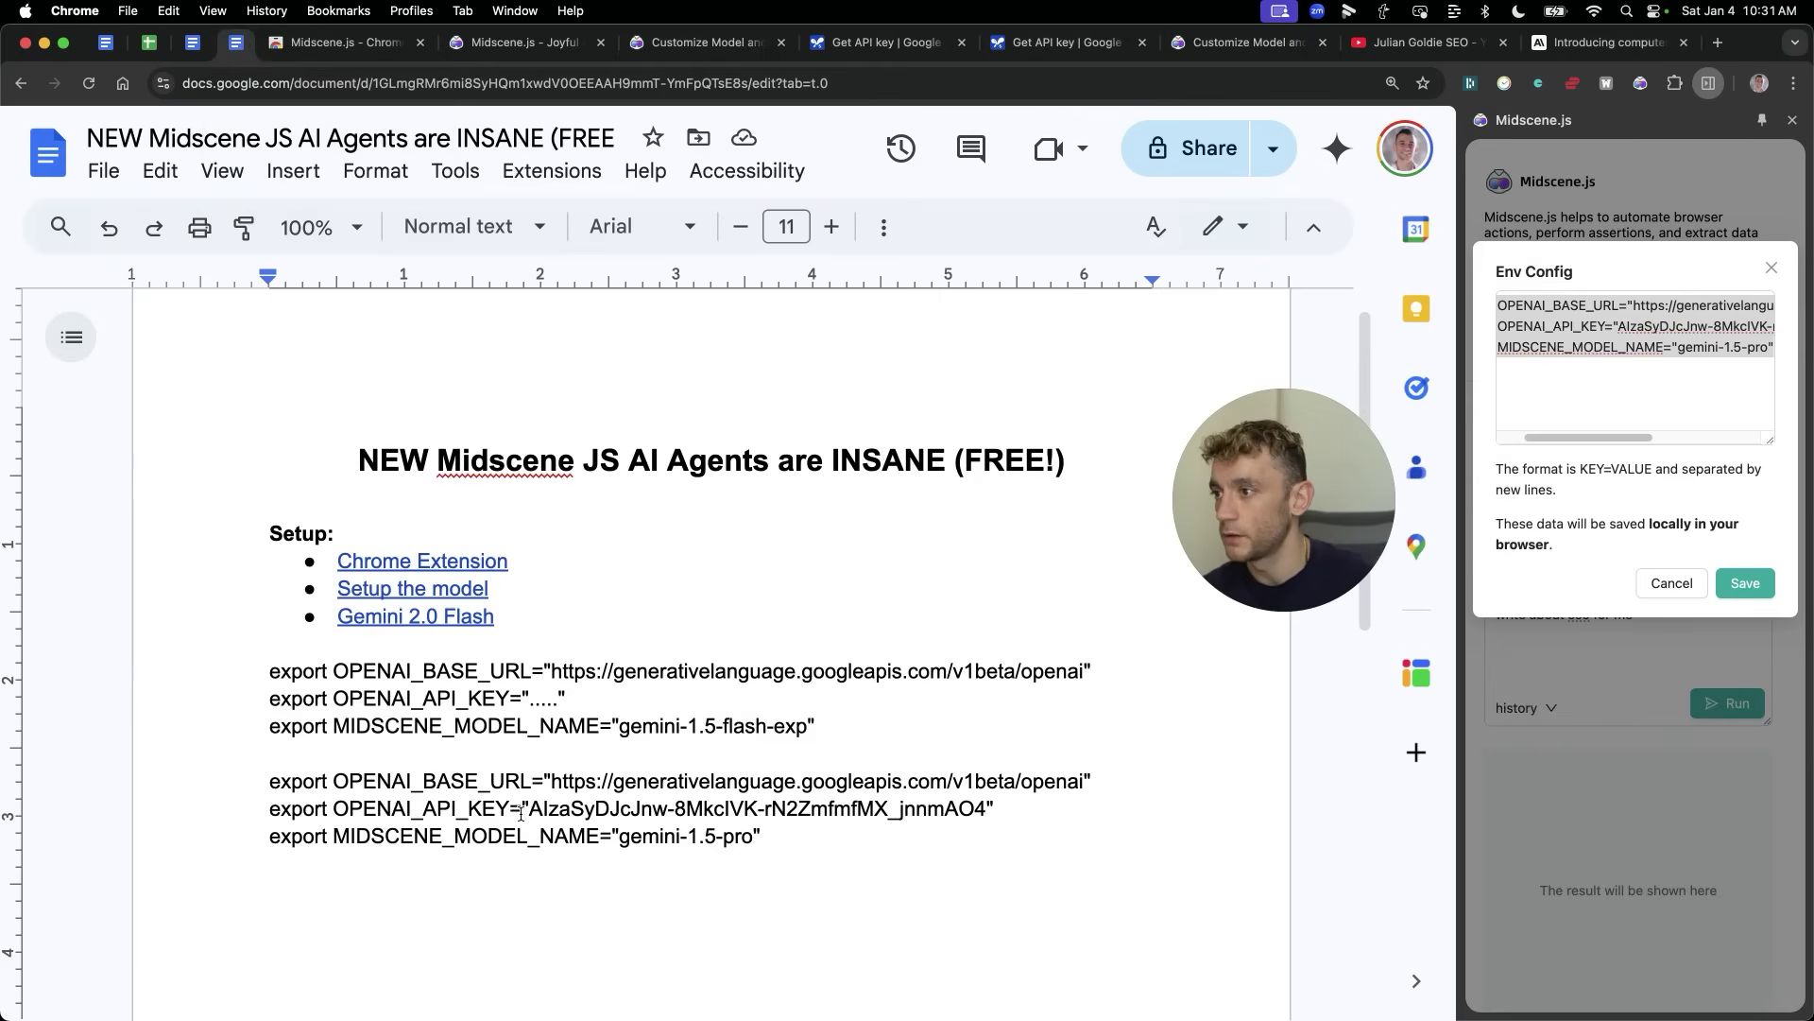
Step: Paste the gemini-1.5-pro export block into Midscene's Env Config and save it
{"action": "left_click_drag", "start_coordinate": [523, 812], "coordinate": [652, 815]}
{"action": "left_click", "coordinate": [891, 822]}
{"action": "left_click_drag", "start_coordinate": [227, 789], "coordinate": [719, 865]}
{"action": "left_click", "coordinate": [1682, 360]}
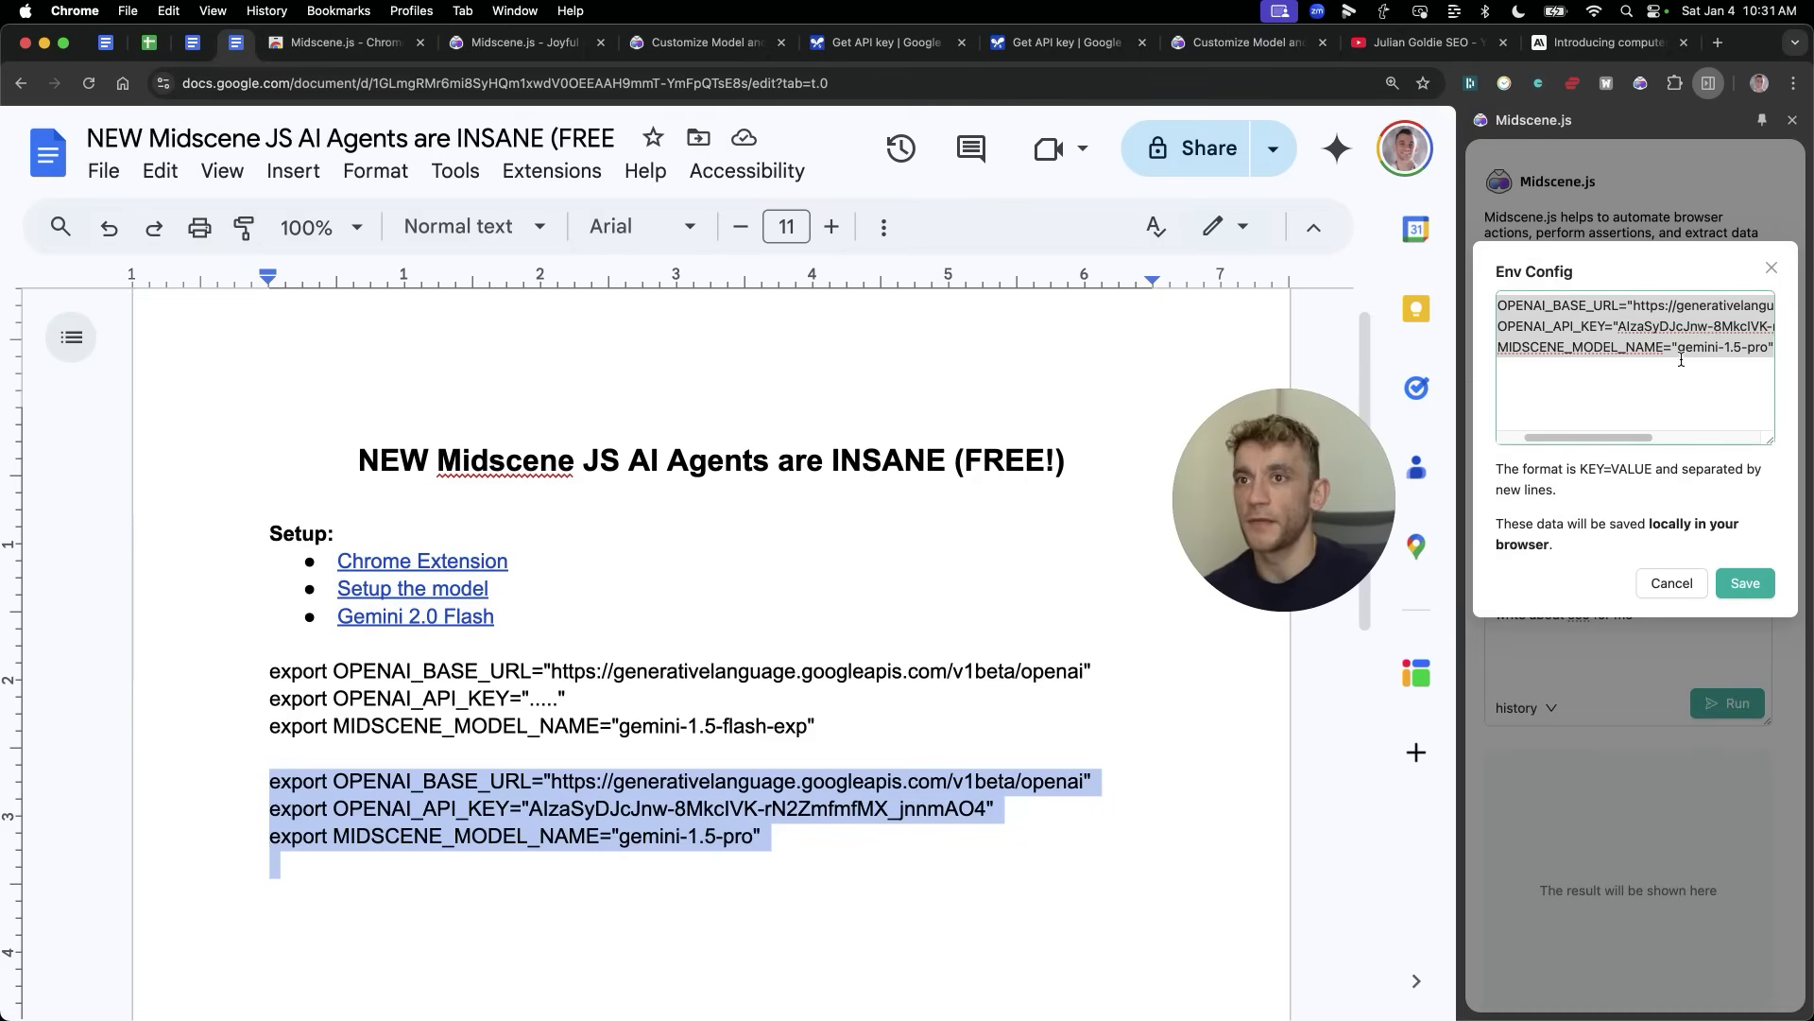
{"action": "key", "text": "super+v"}
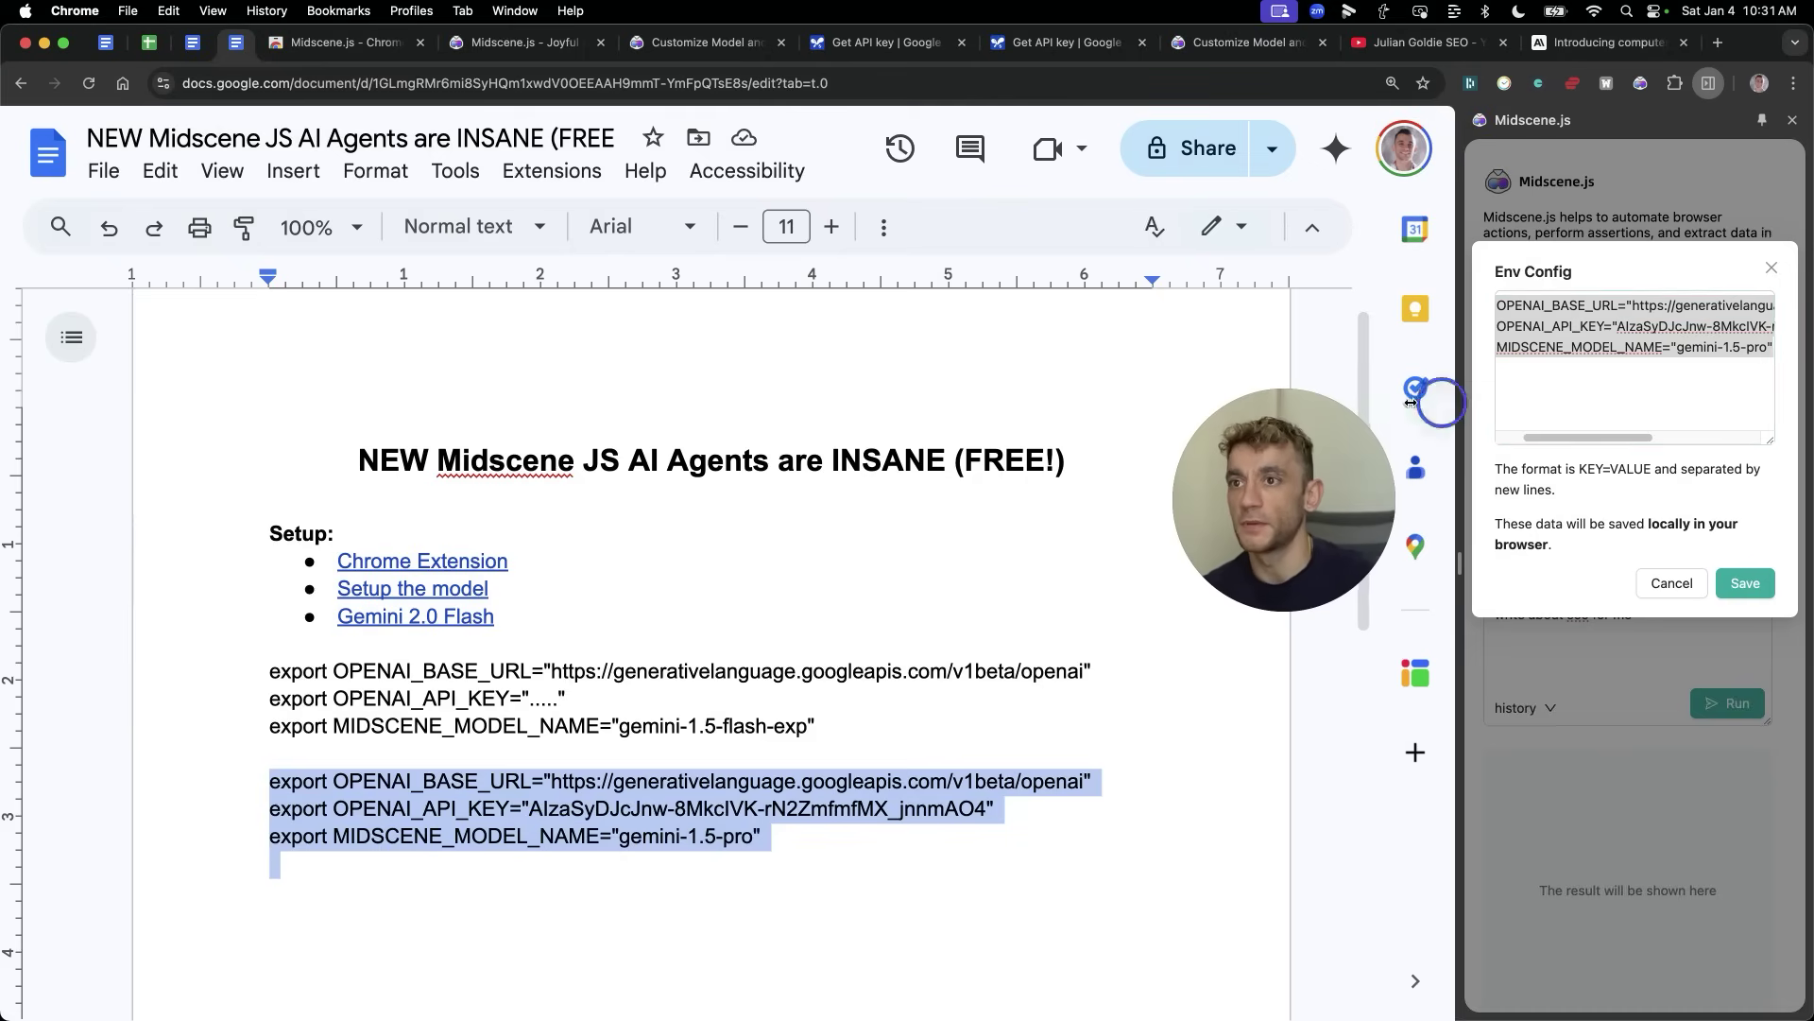
{"action": "left_click_drag", "start_coordinate": [1458, 397], "coordinate": [562, 407]}
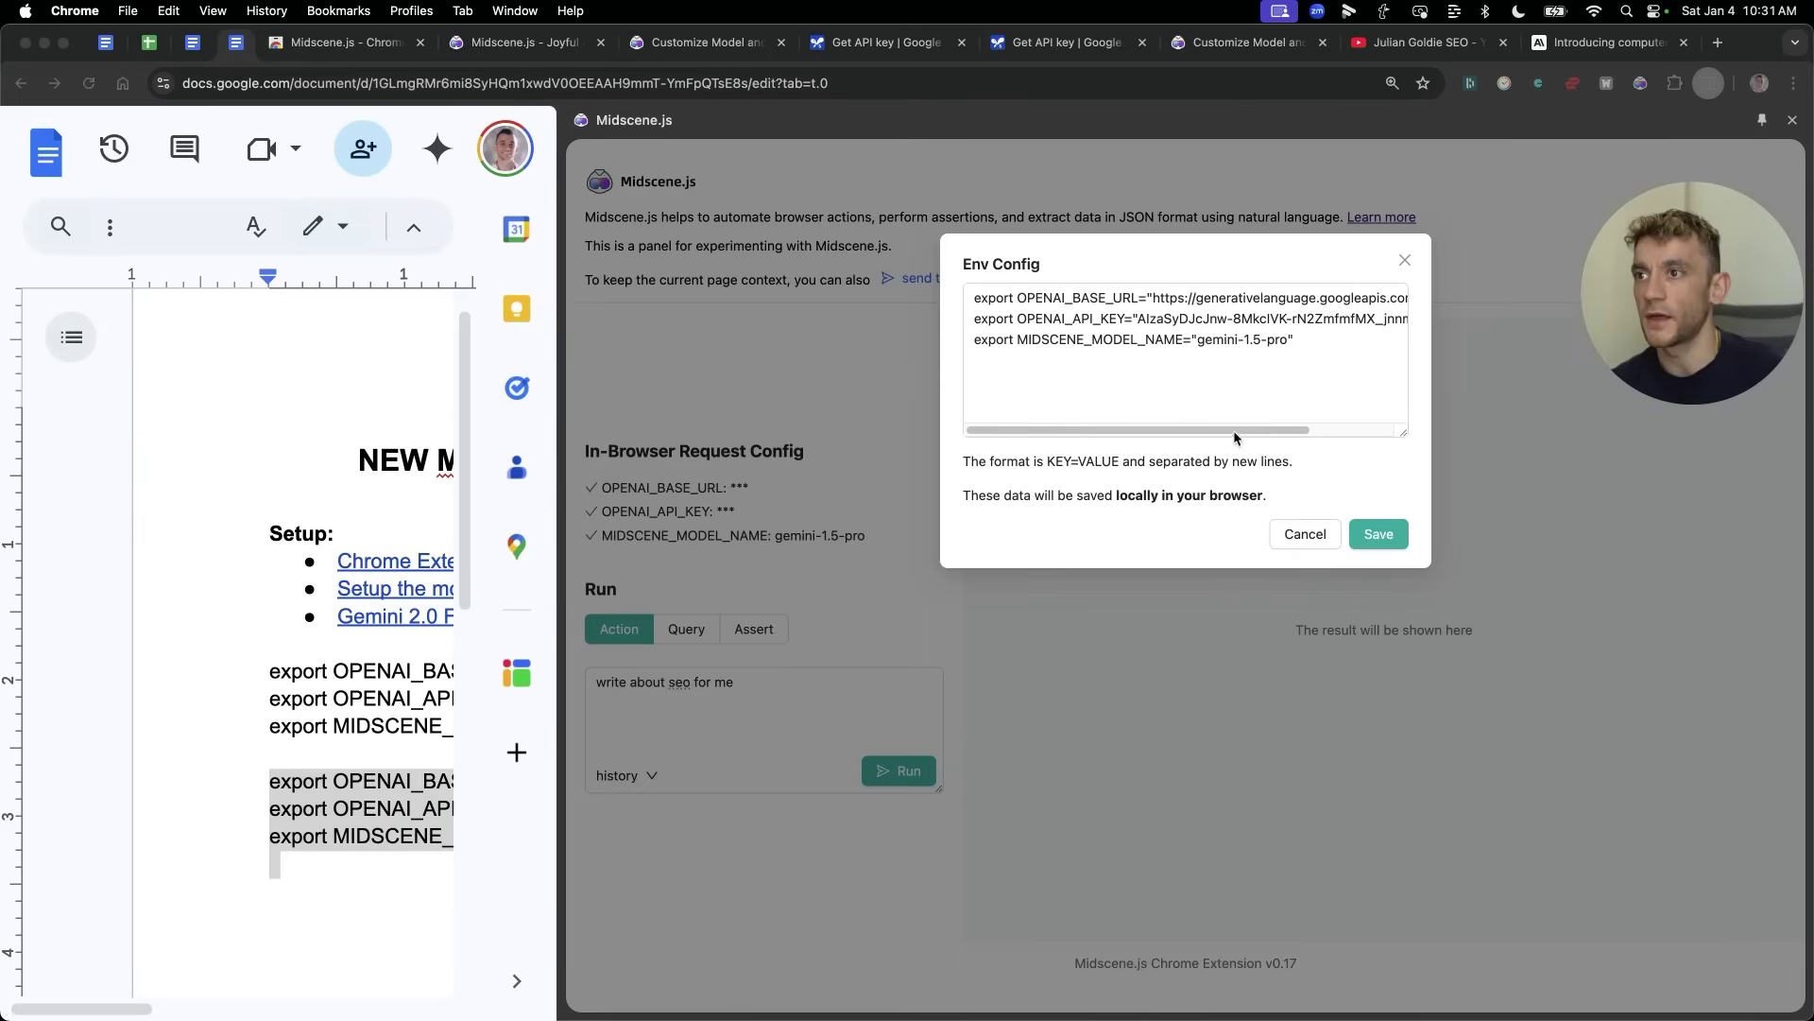
{"action": "left_click", "coordinate": [984, 600]}
{"action": "left_click_drag", "start_coordinate": [275, 393], "coordinate": [958, 887]}
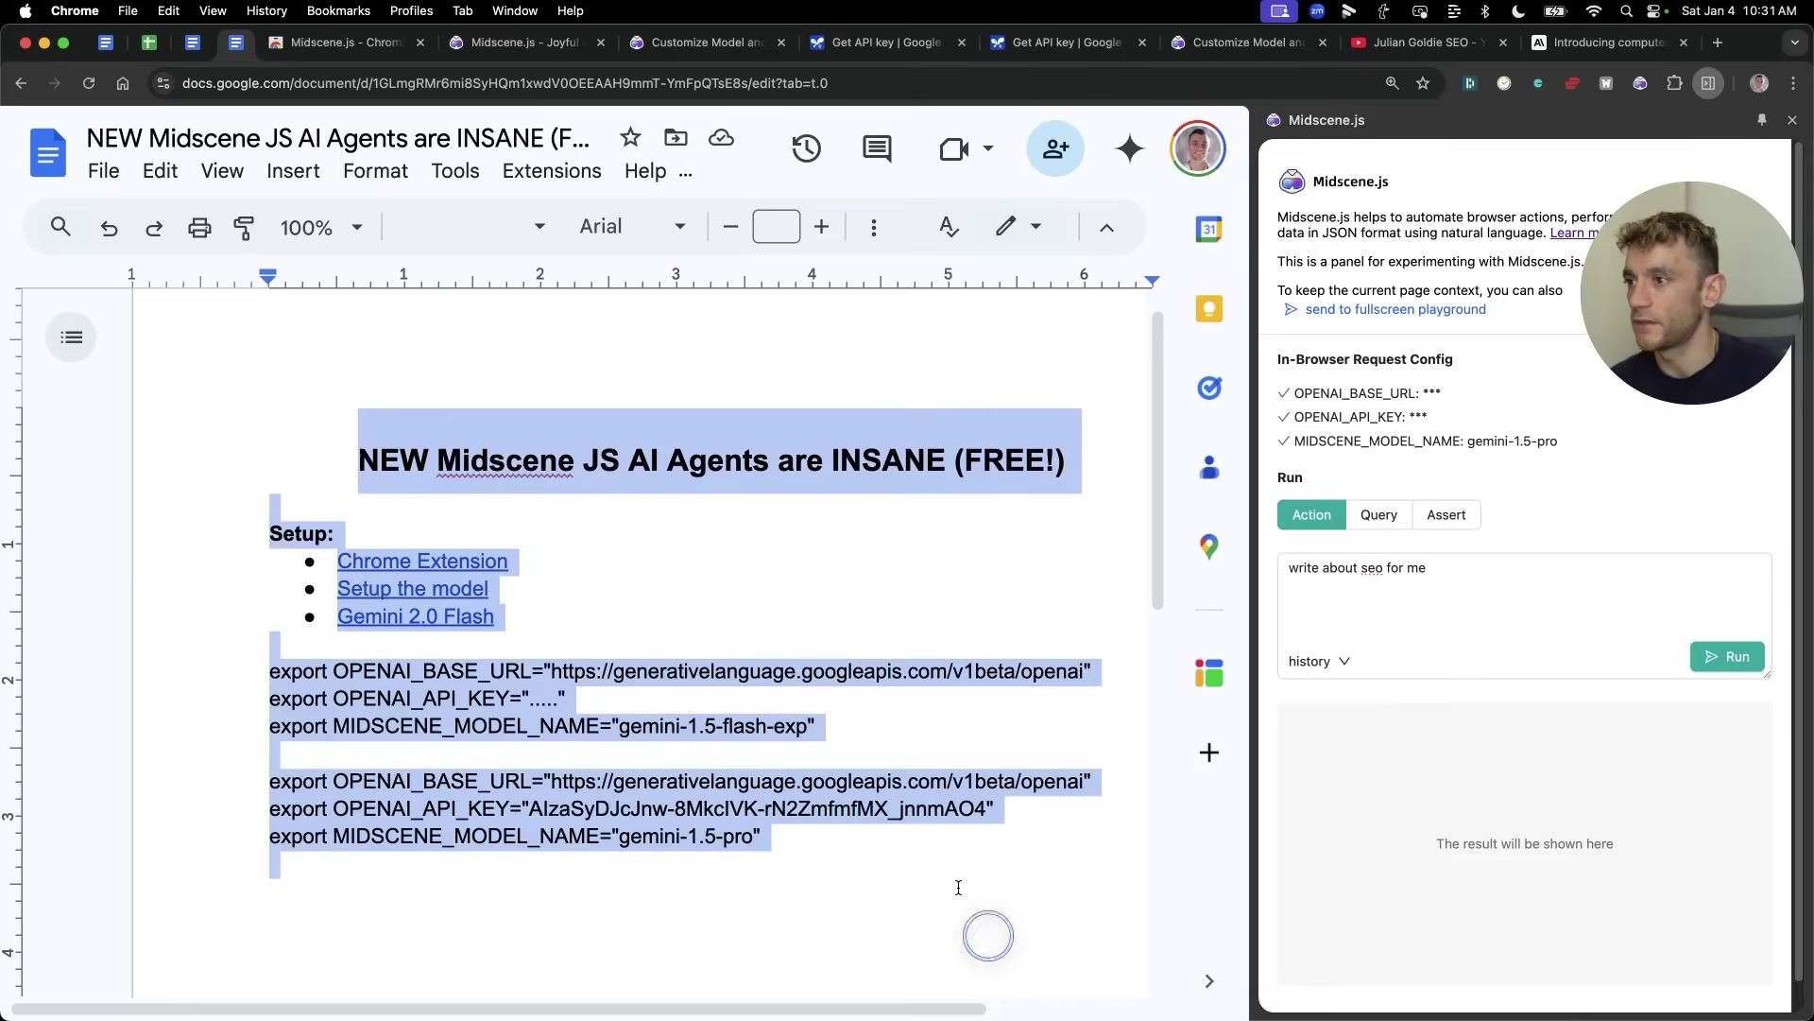
{"action": "left_click", "coordinate": [958, 887]}
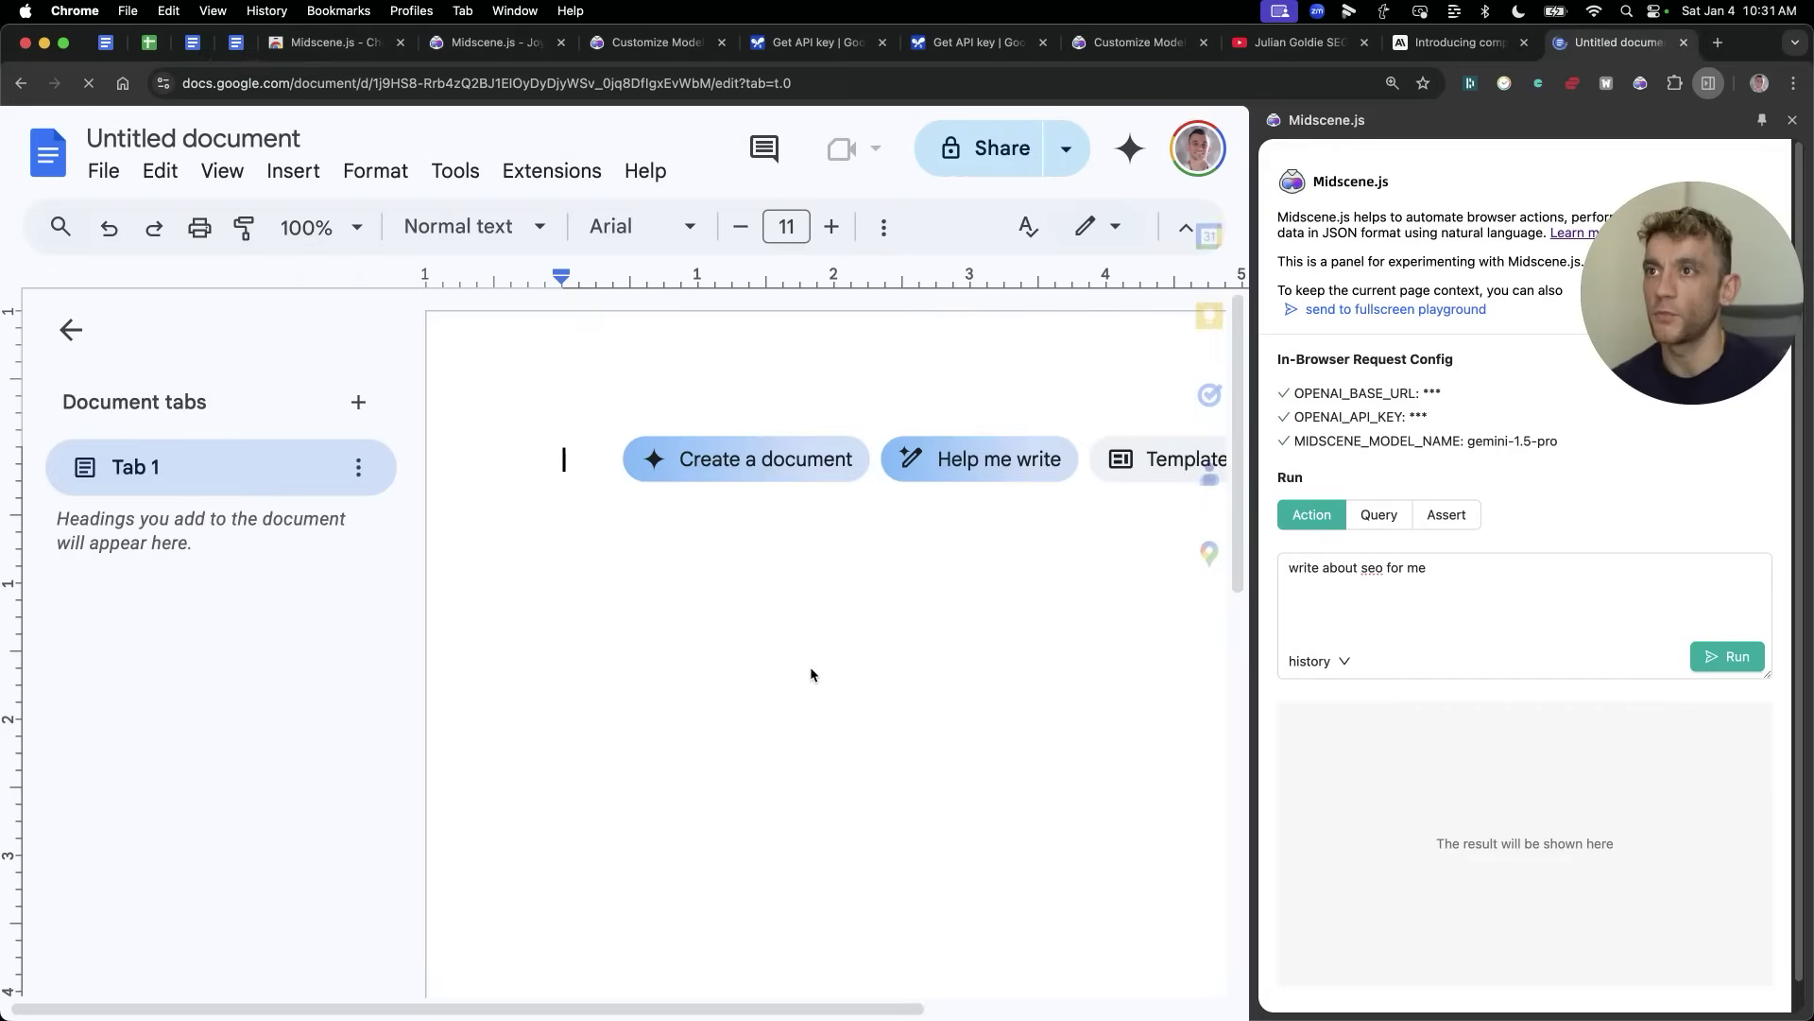
Step: Hide the tabs outline in the new Untitled doc and focus its empty page
{"action": "left_click", "coordinate": [71, 329]}
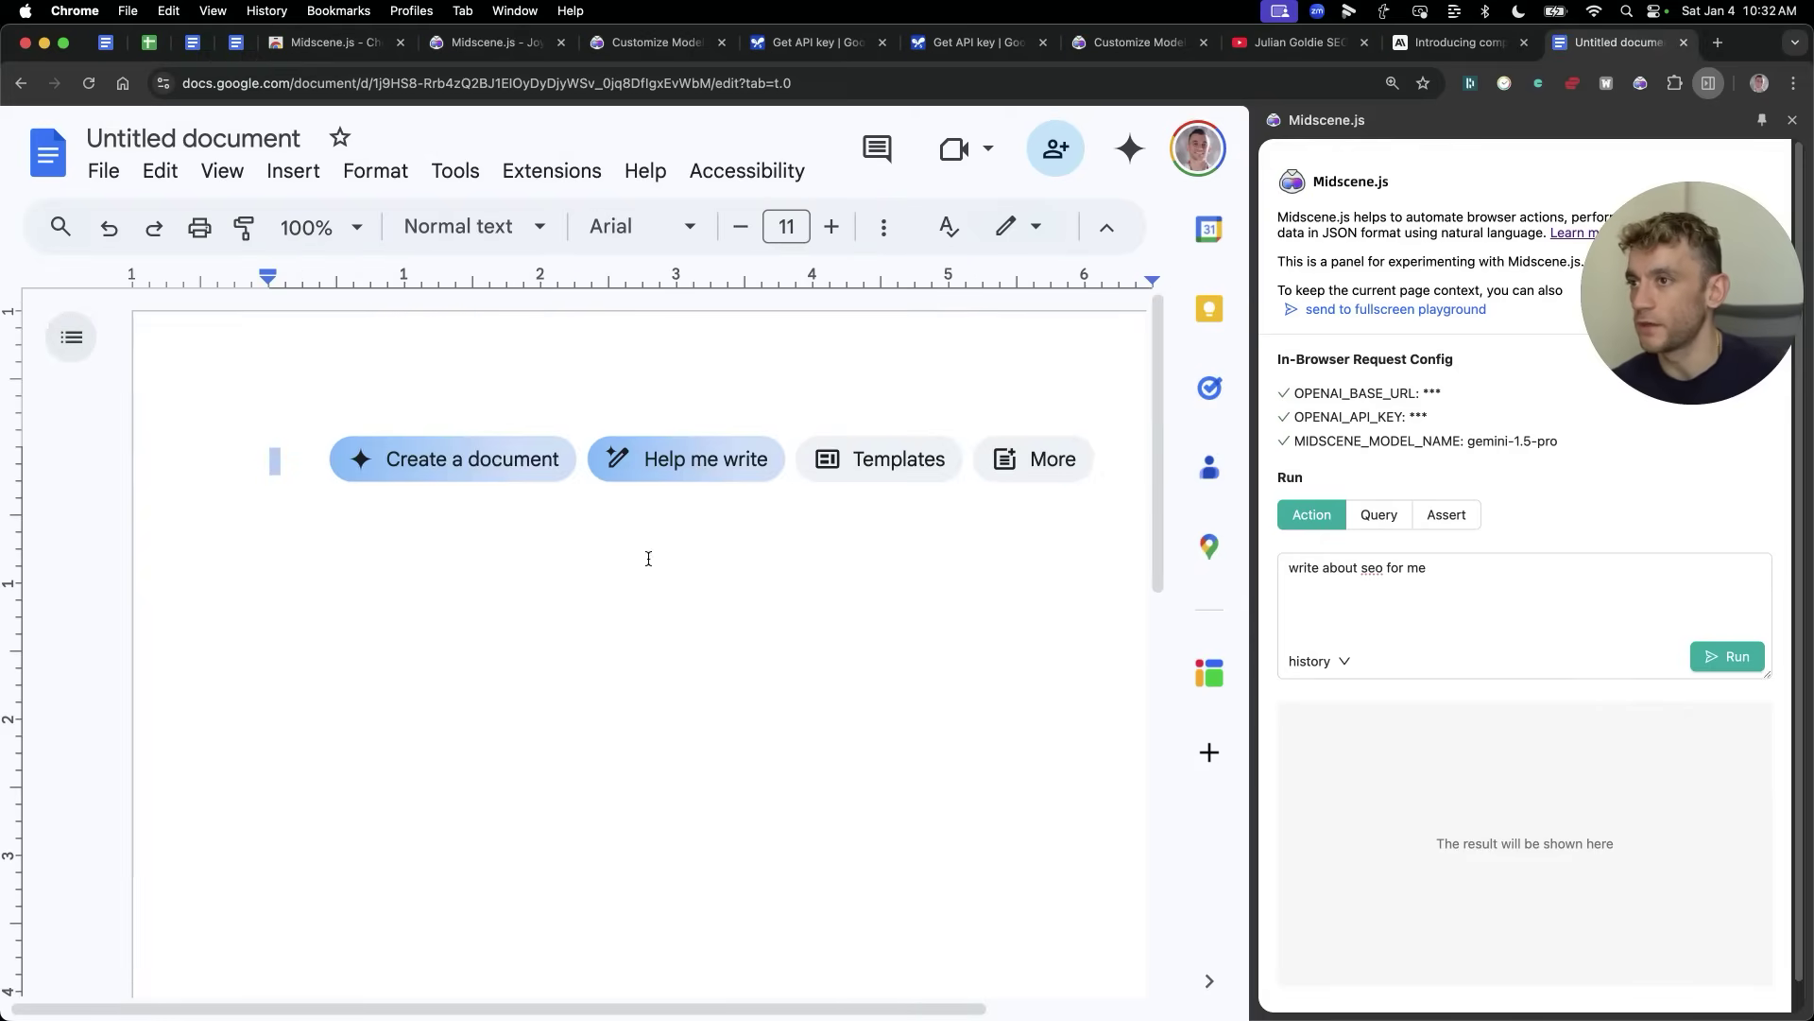
{"action": "left_click", "coordinate": [1457, 579]}
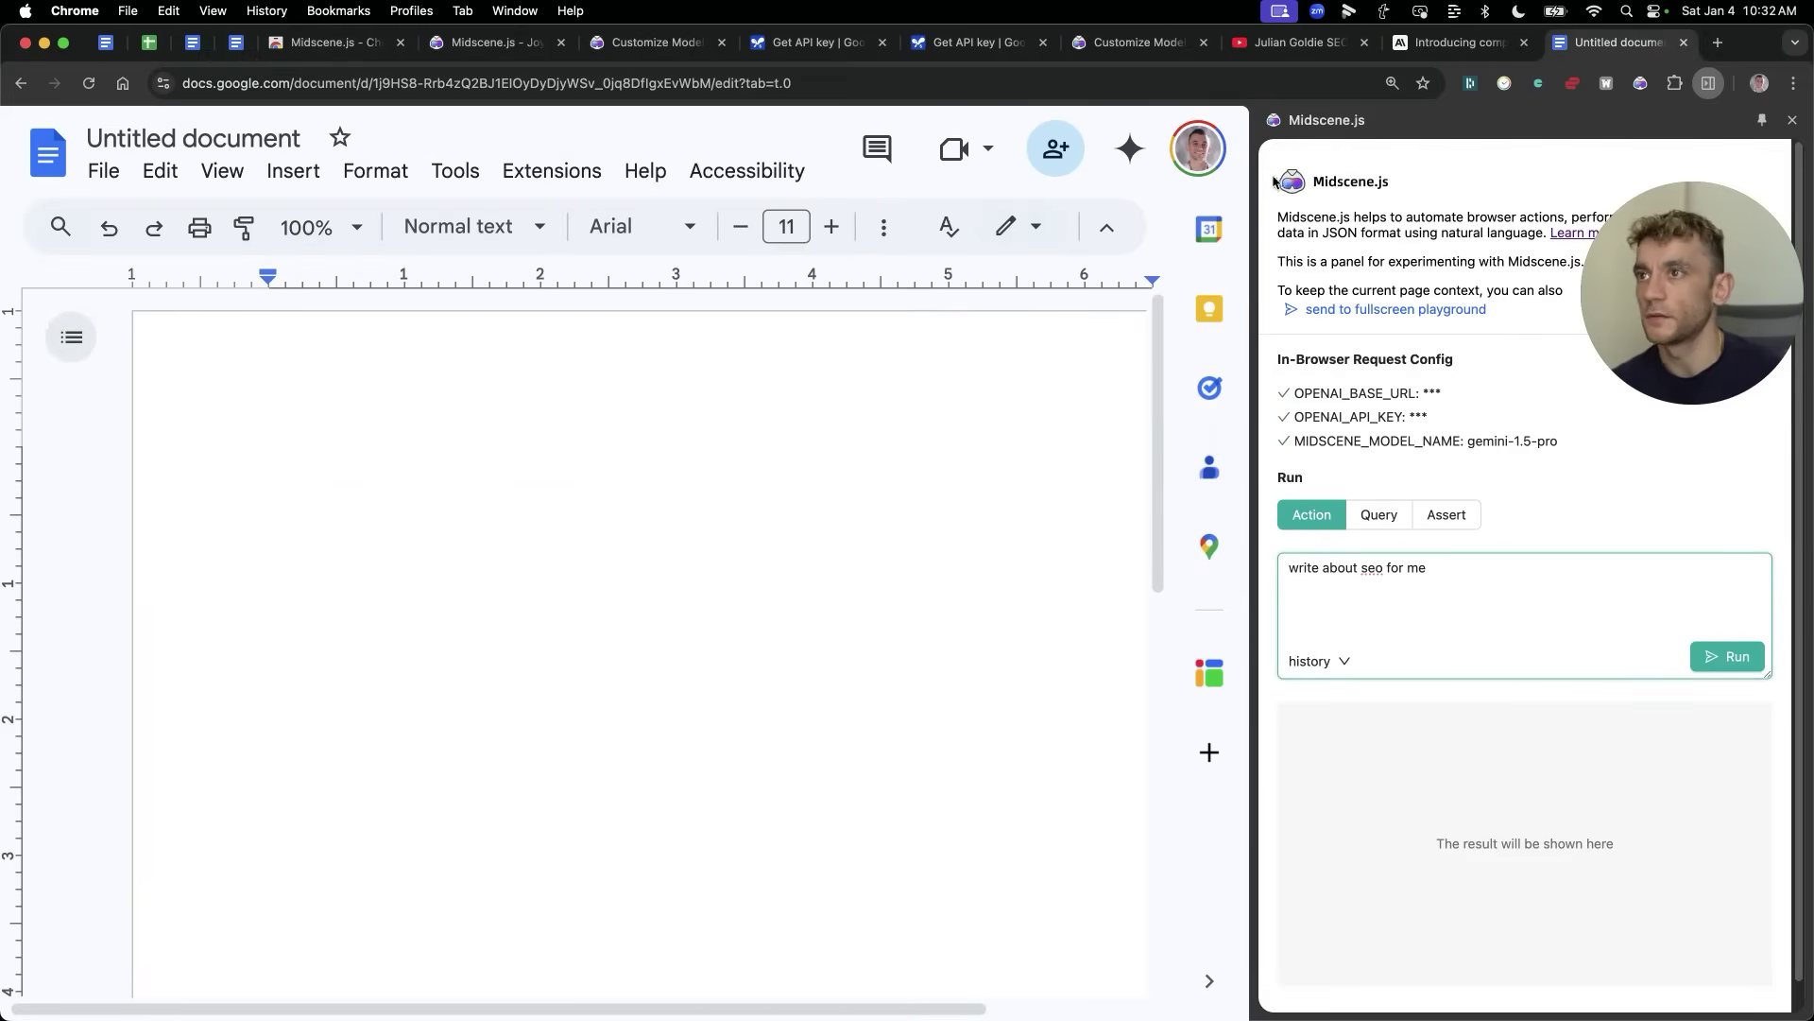
{"action": "left_click", "coordinate": [693, 506]}
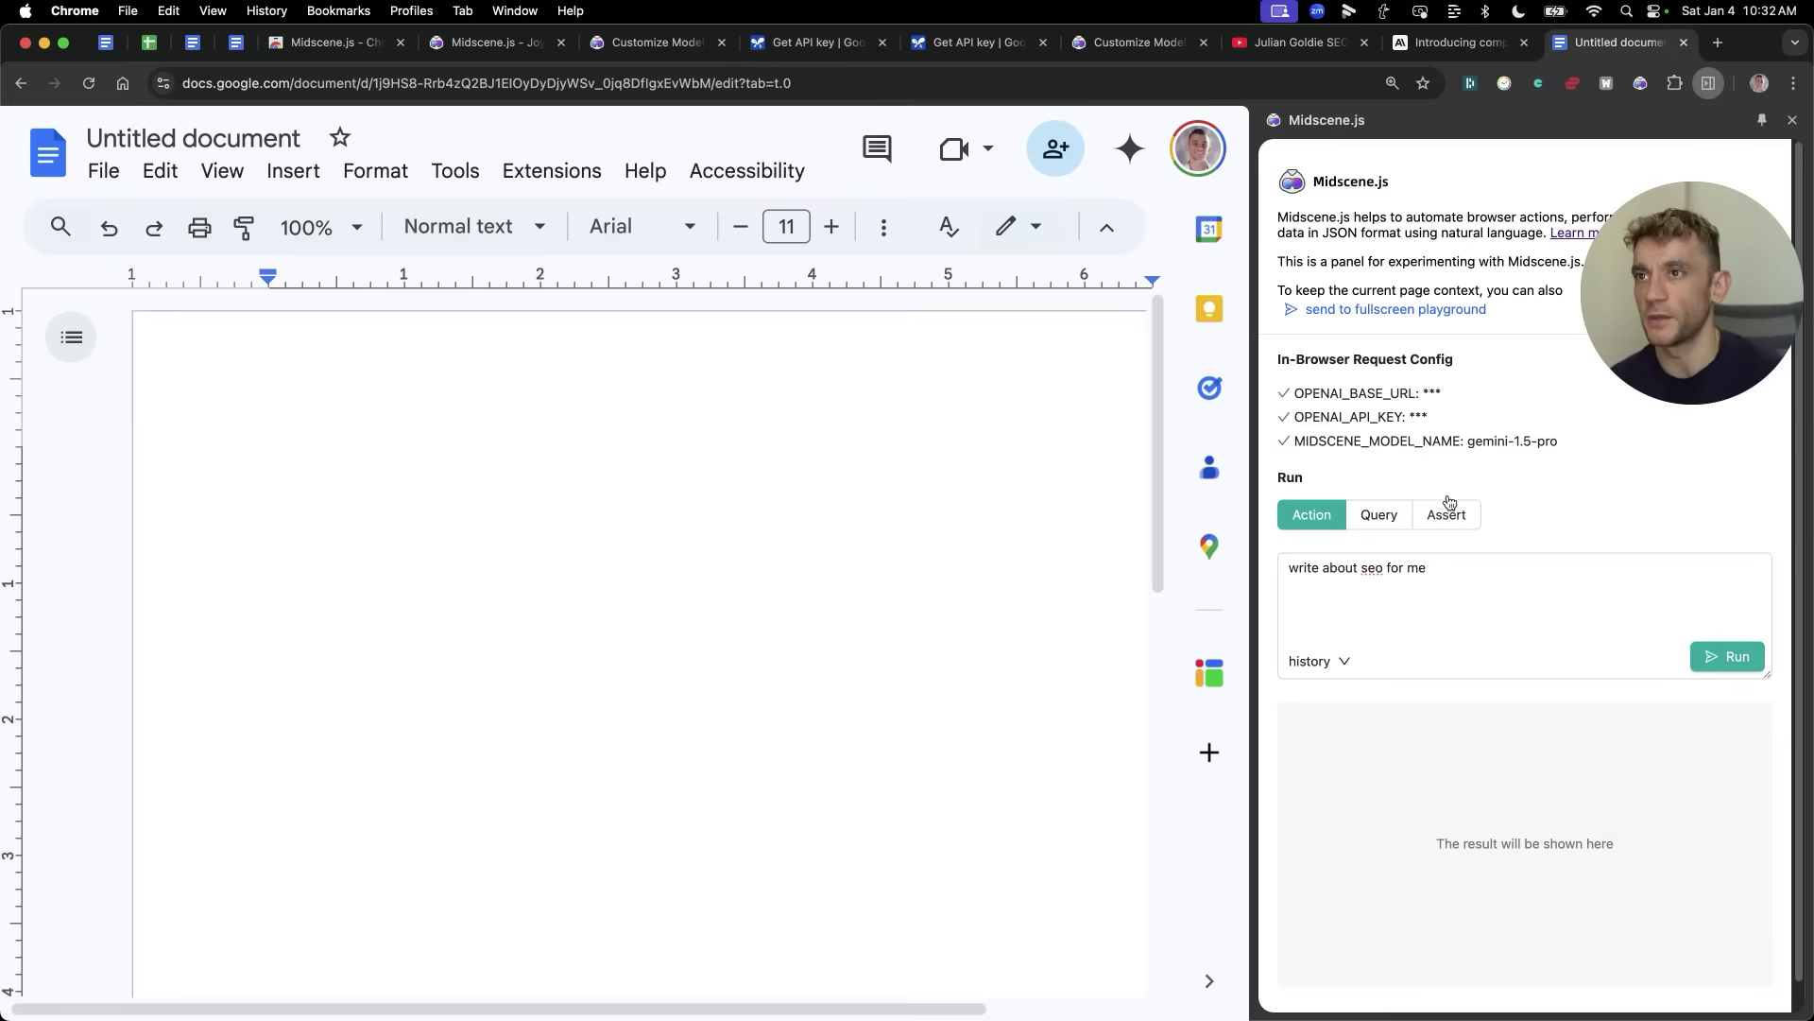
Step: Run the Midscene prompt 'write about seo for me' against the blank document
{"action": "left_click_drag", "start_coordinate": [1591, 296], "coordinate": [1530, 399]}
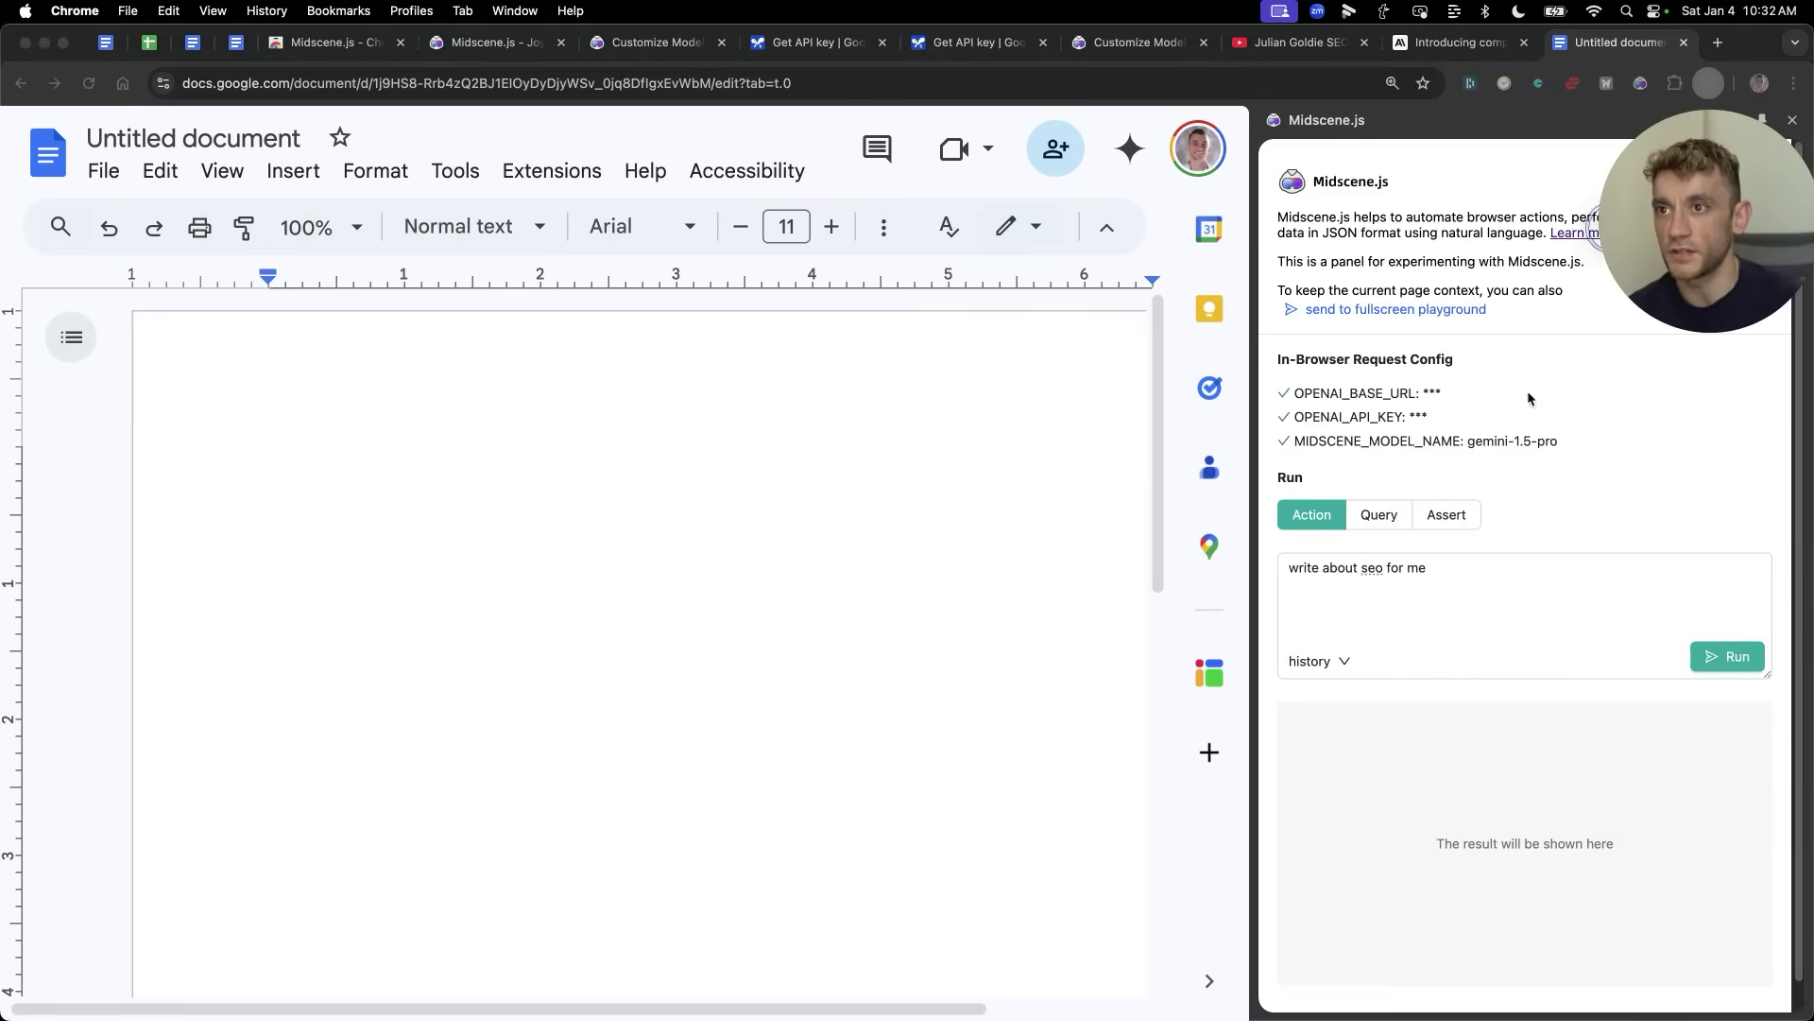
{"action": "left_click", "coordinate": [1458, 595]}
{"action": "left_click", "coordinate": [1288, 567]}
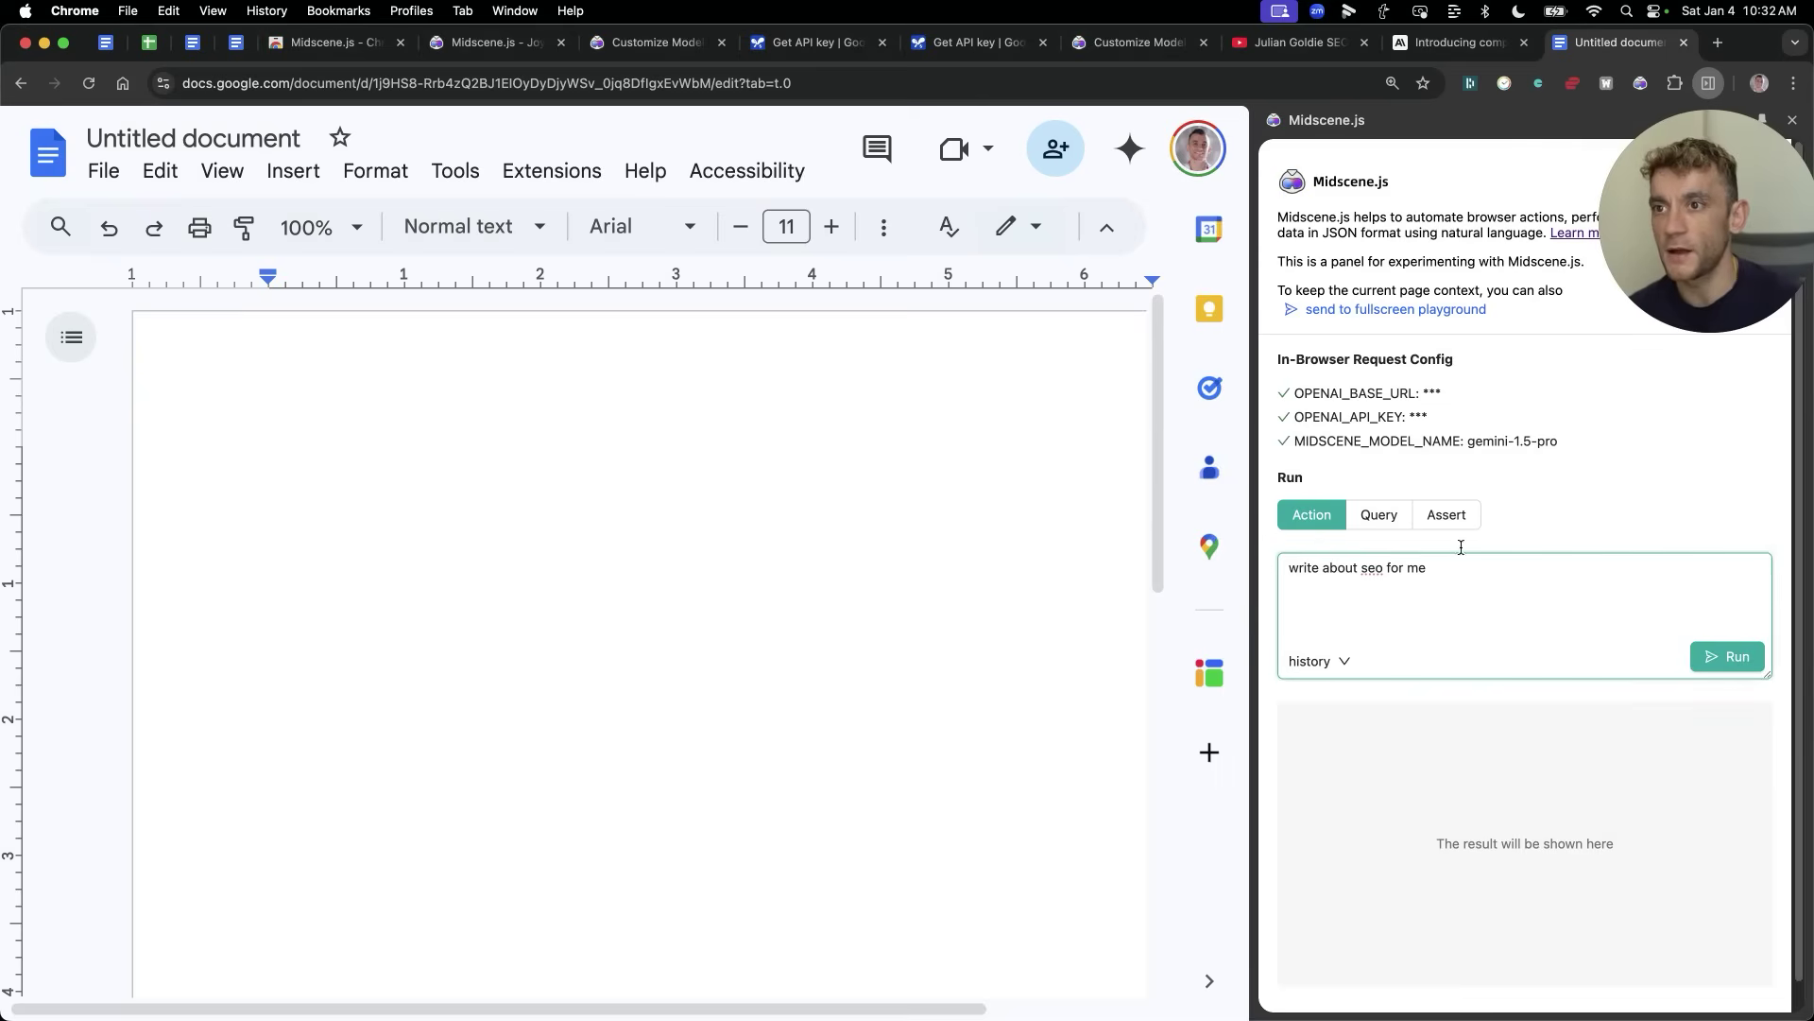
{"action": "left_click", "coordinate": [1729, 656]}
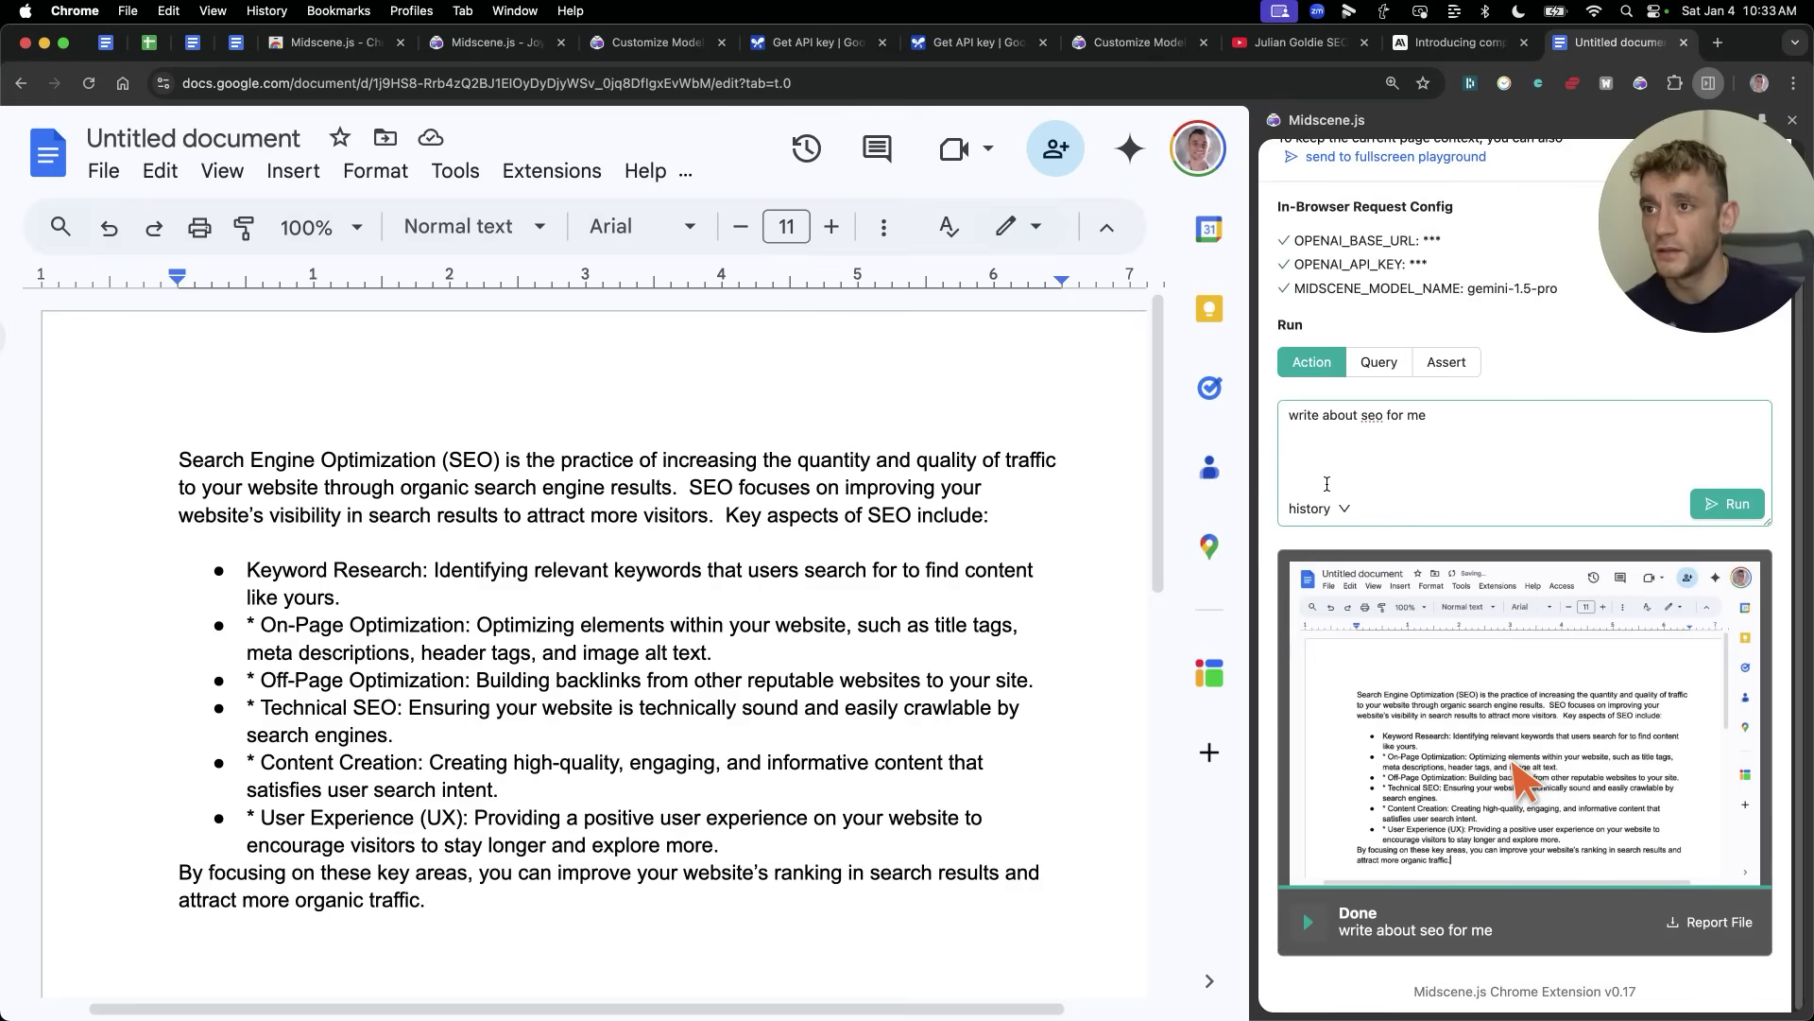
Step: Select all the generated SEO overview text in the document
{"action": "left_click_drag", "start_coordinate": [179, 459], "coordinate": [600, 899]}
{"action": "left_click", "coordinate": [599, 899]}
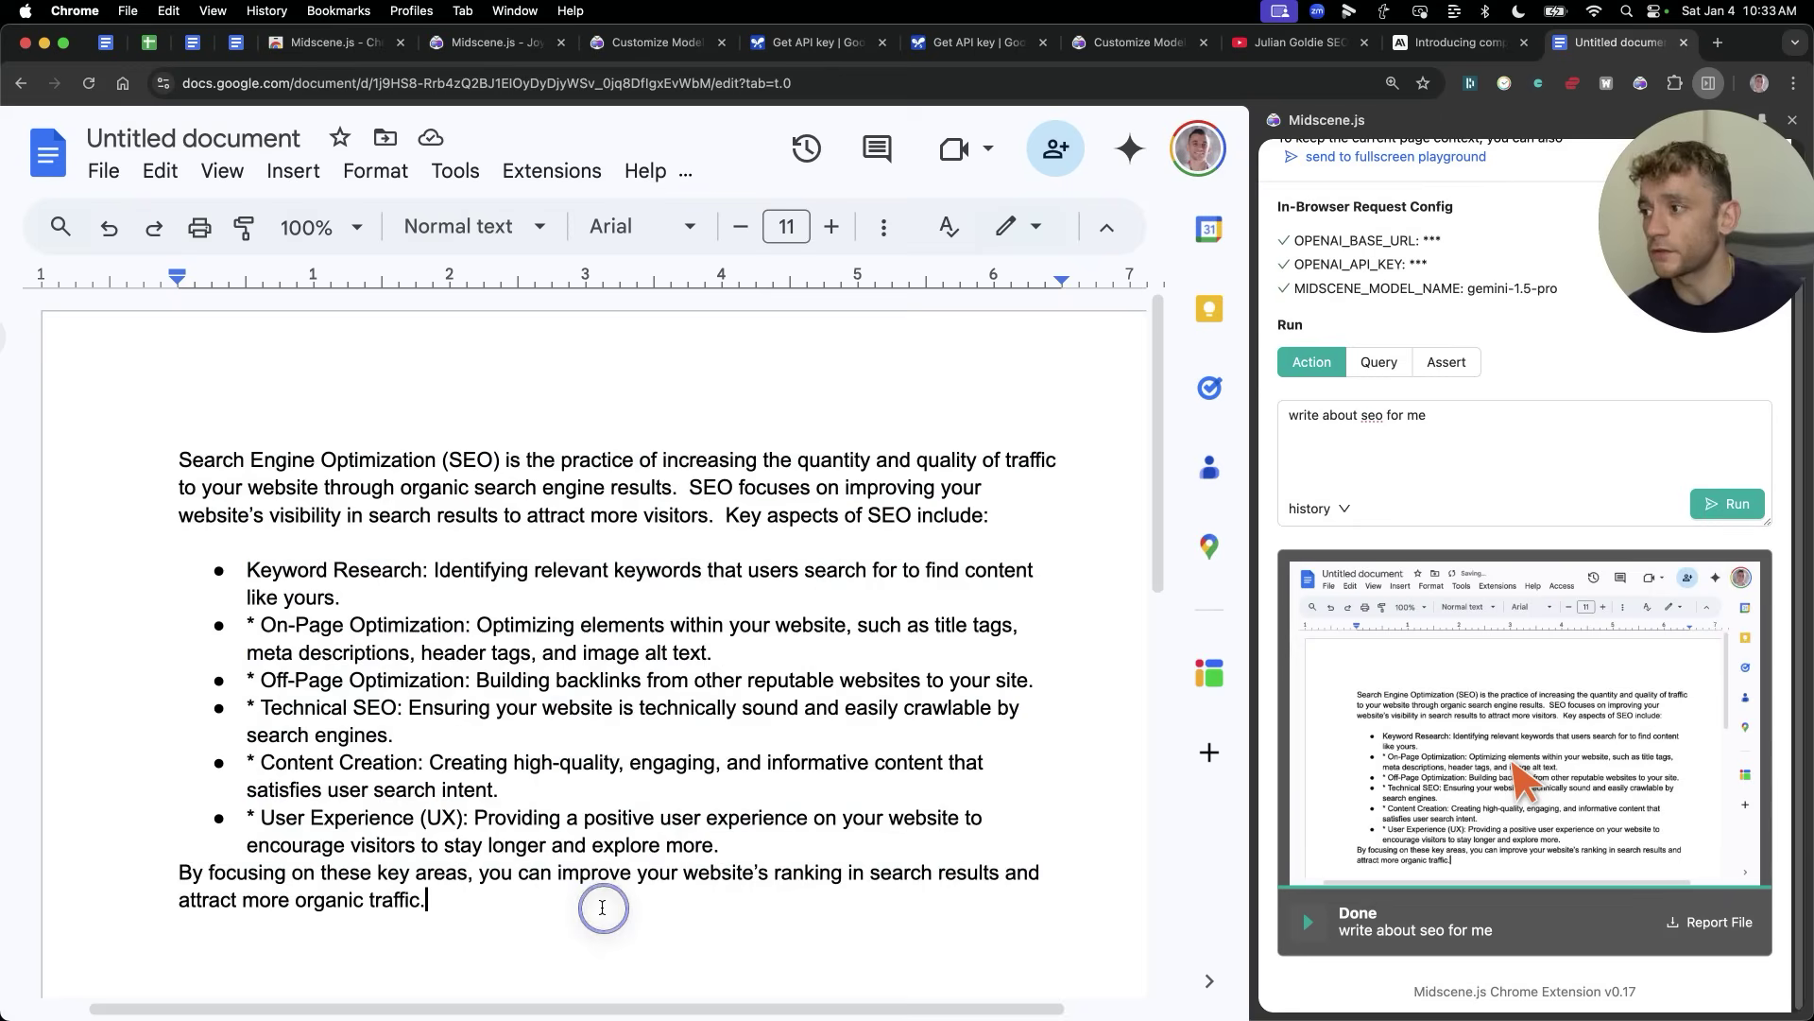
{"action": "left_click_drag", "start_coordinate": [180, 459], "coordinate": [794, 872]}
{"action": "left_click", "coordinate": [794, 872]}
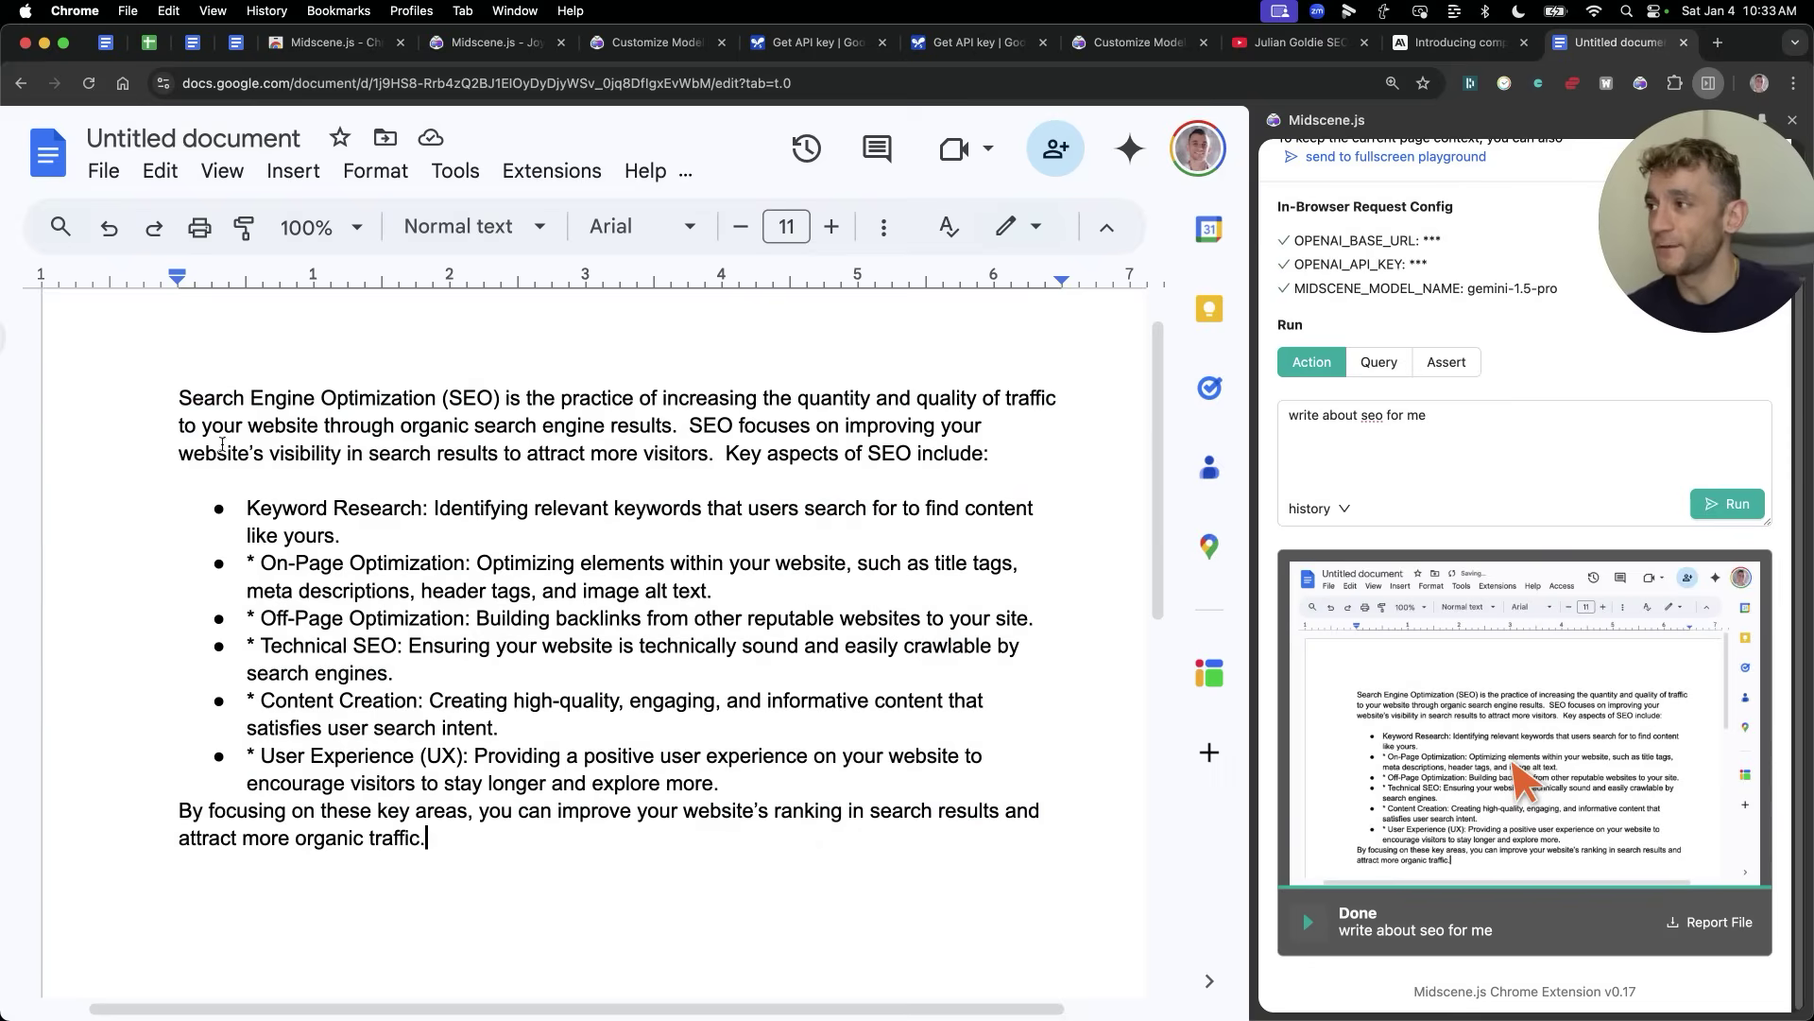
{"action": "left_click_drag", "start_coordinate": [180, 397], "coordinate": [512, 856]}
{"action": "left_click", "coordinate": [513, 857]}
{"action": "key", "text": "super+a"}
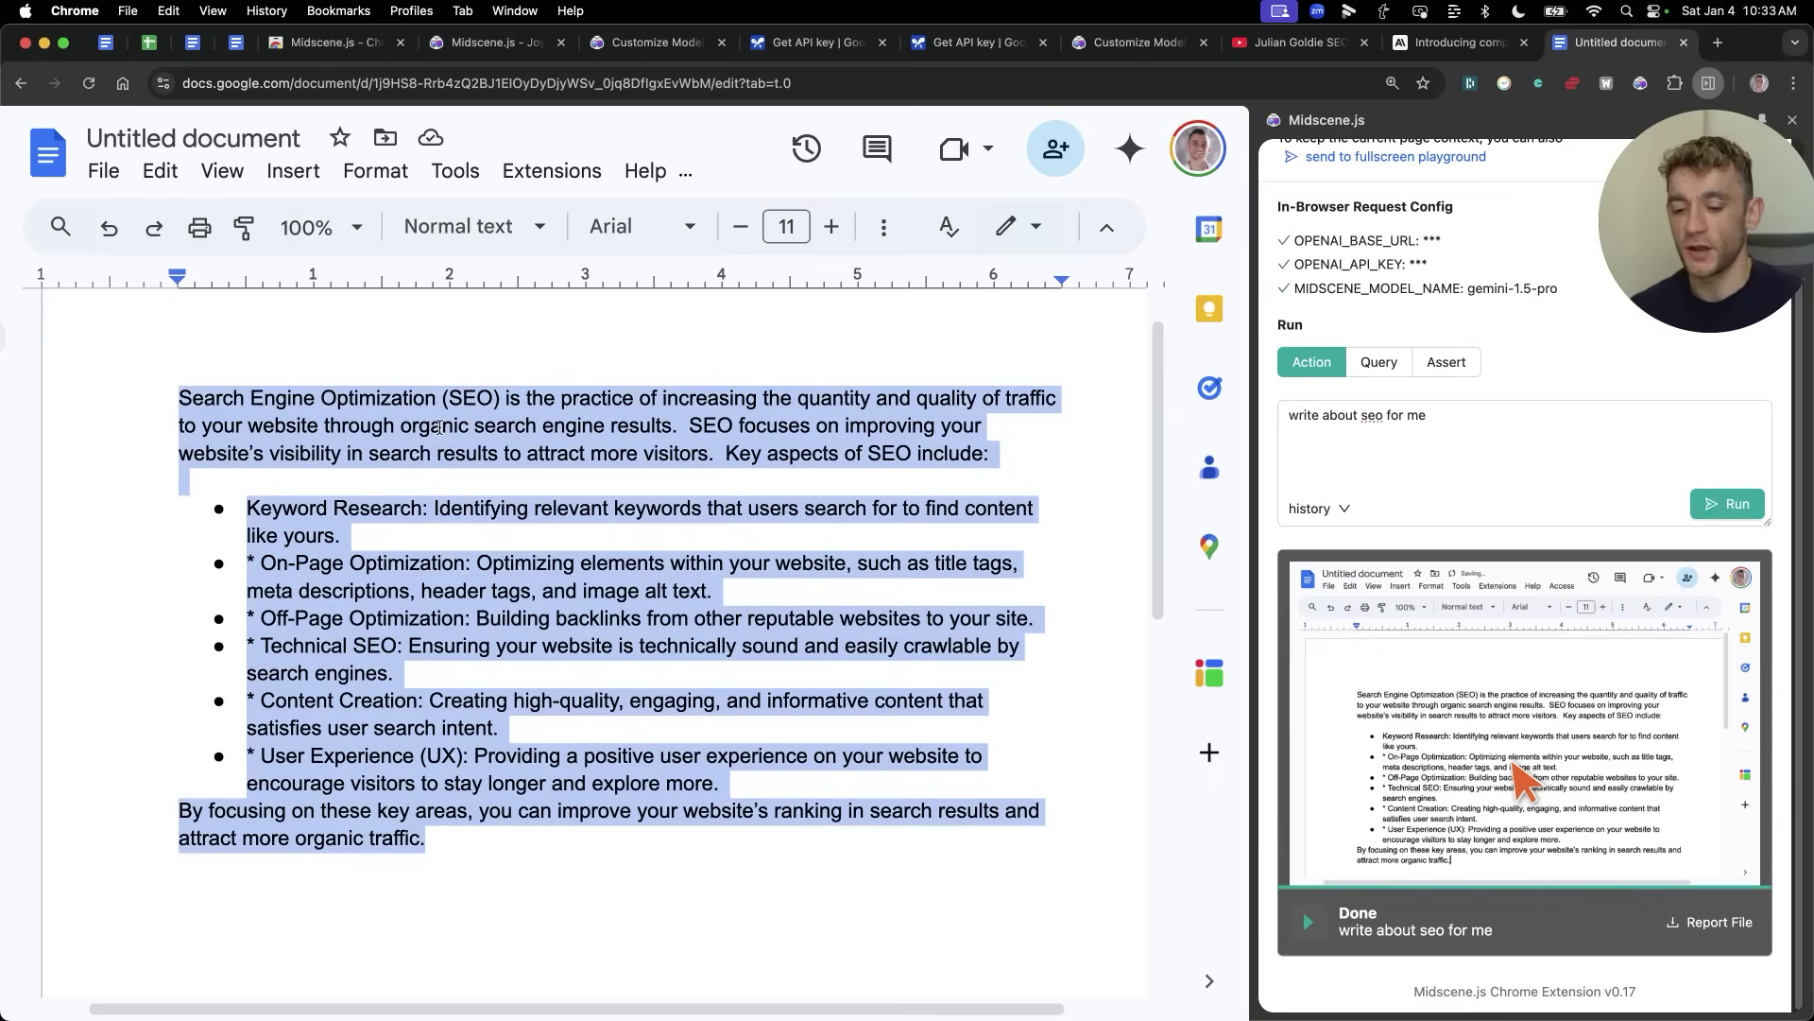
Step: Clear the generated SEO text from the Doc, rerun the SEO prompt, and move to the Ahrefs tab
{"action": "key", "text": "BackSpace"}
{"action": "triple_click", "coordinate": [1353, 433]}
{"action": "key", "text": "super+Return"}
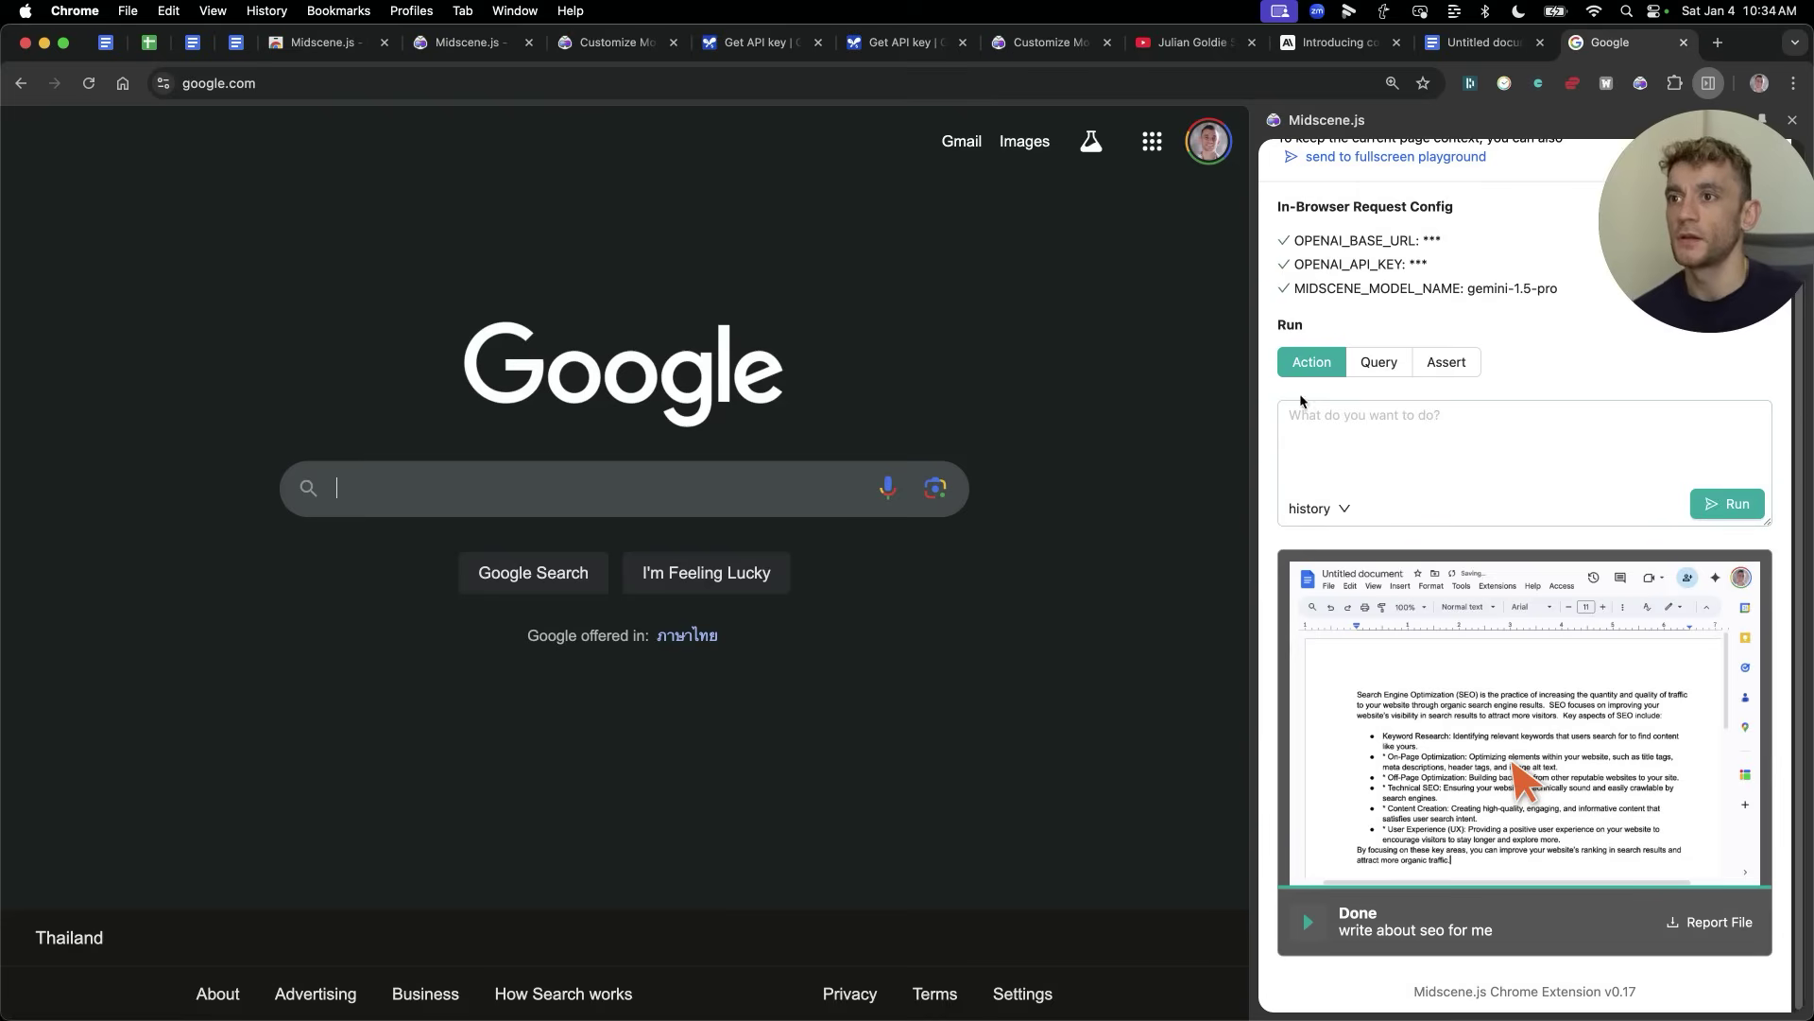
{"action": "left_click", "coordinate": [1399, 459]}
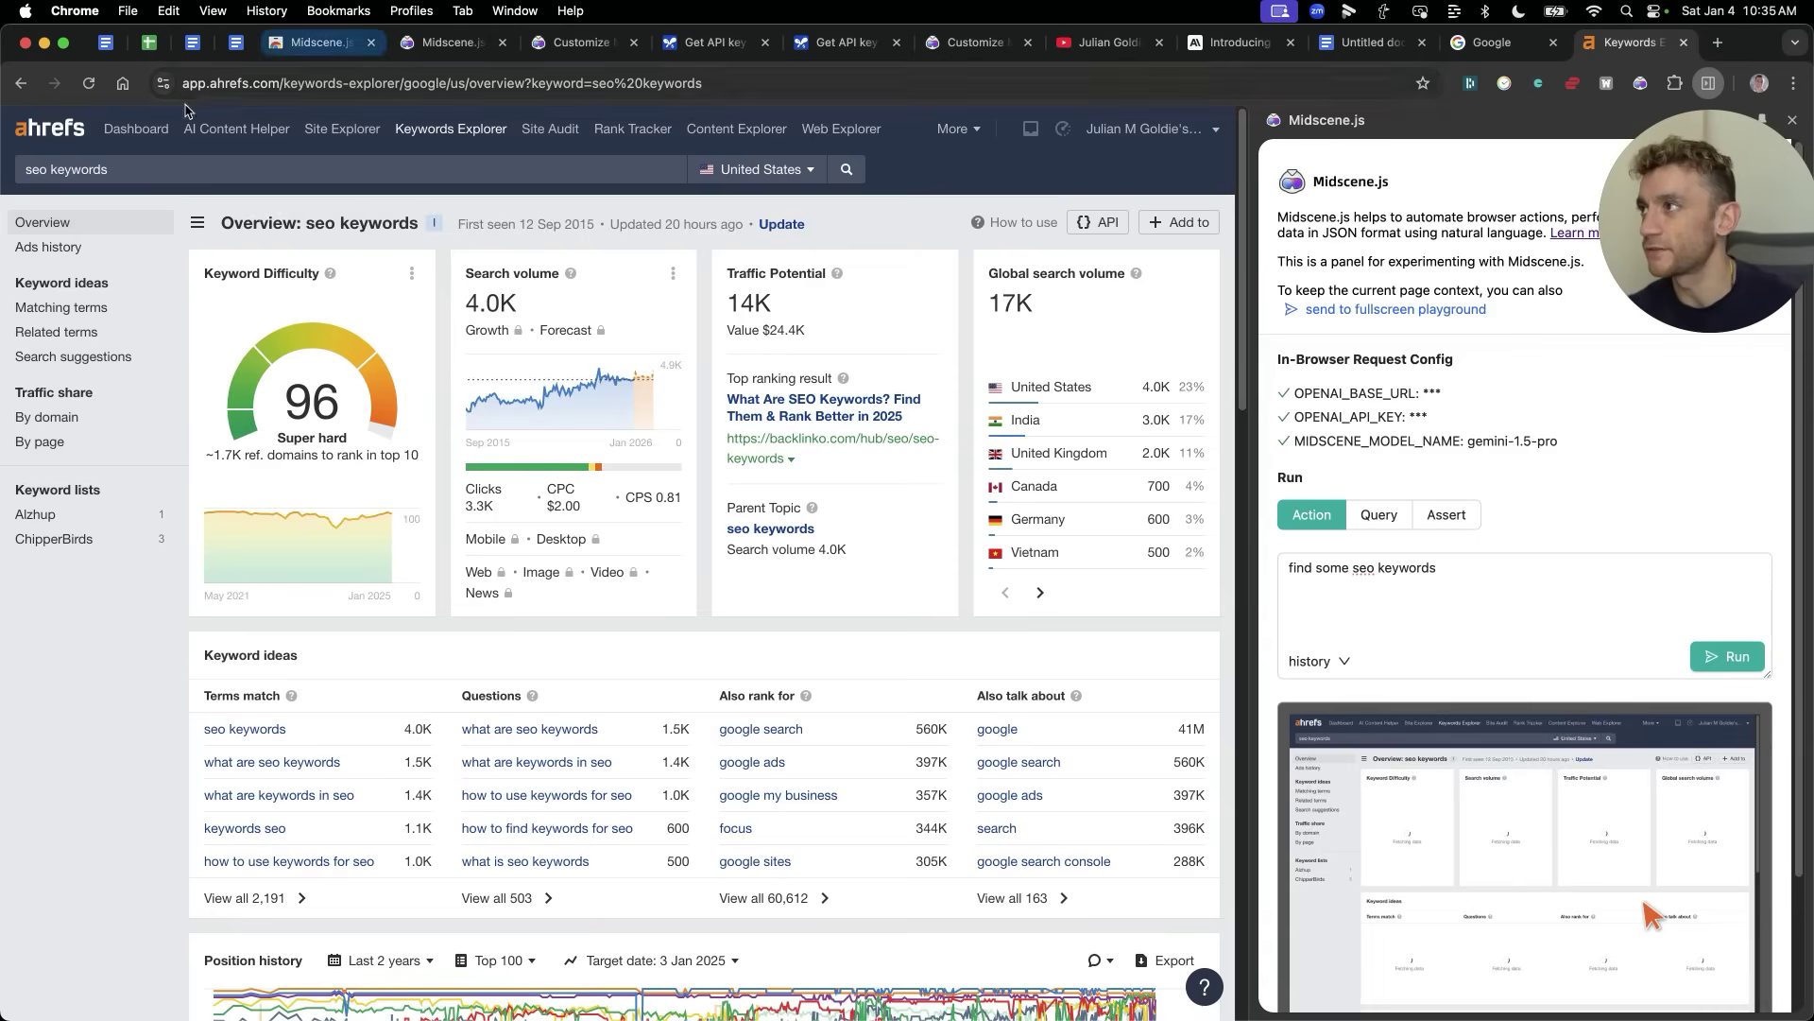
Step: Replace the prompt with a request for SEO agencies keywords 'that my SEO agency could rank for' and run it
{"action": "left_click", "coordinate": [1445, 584]}
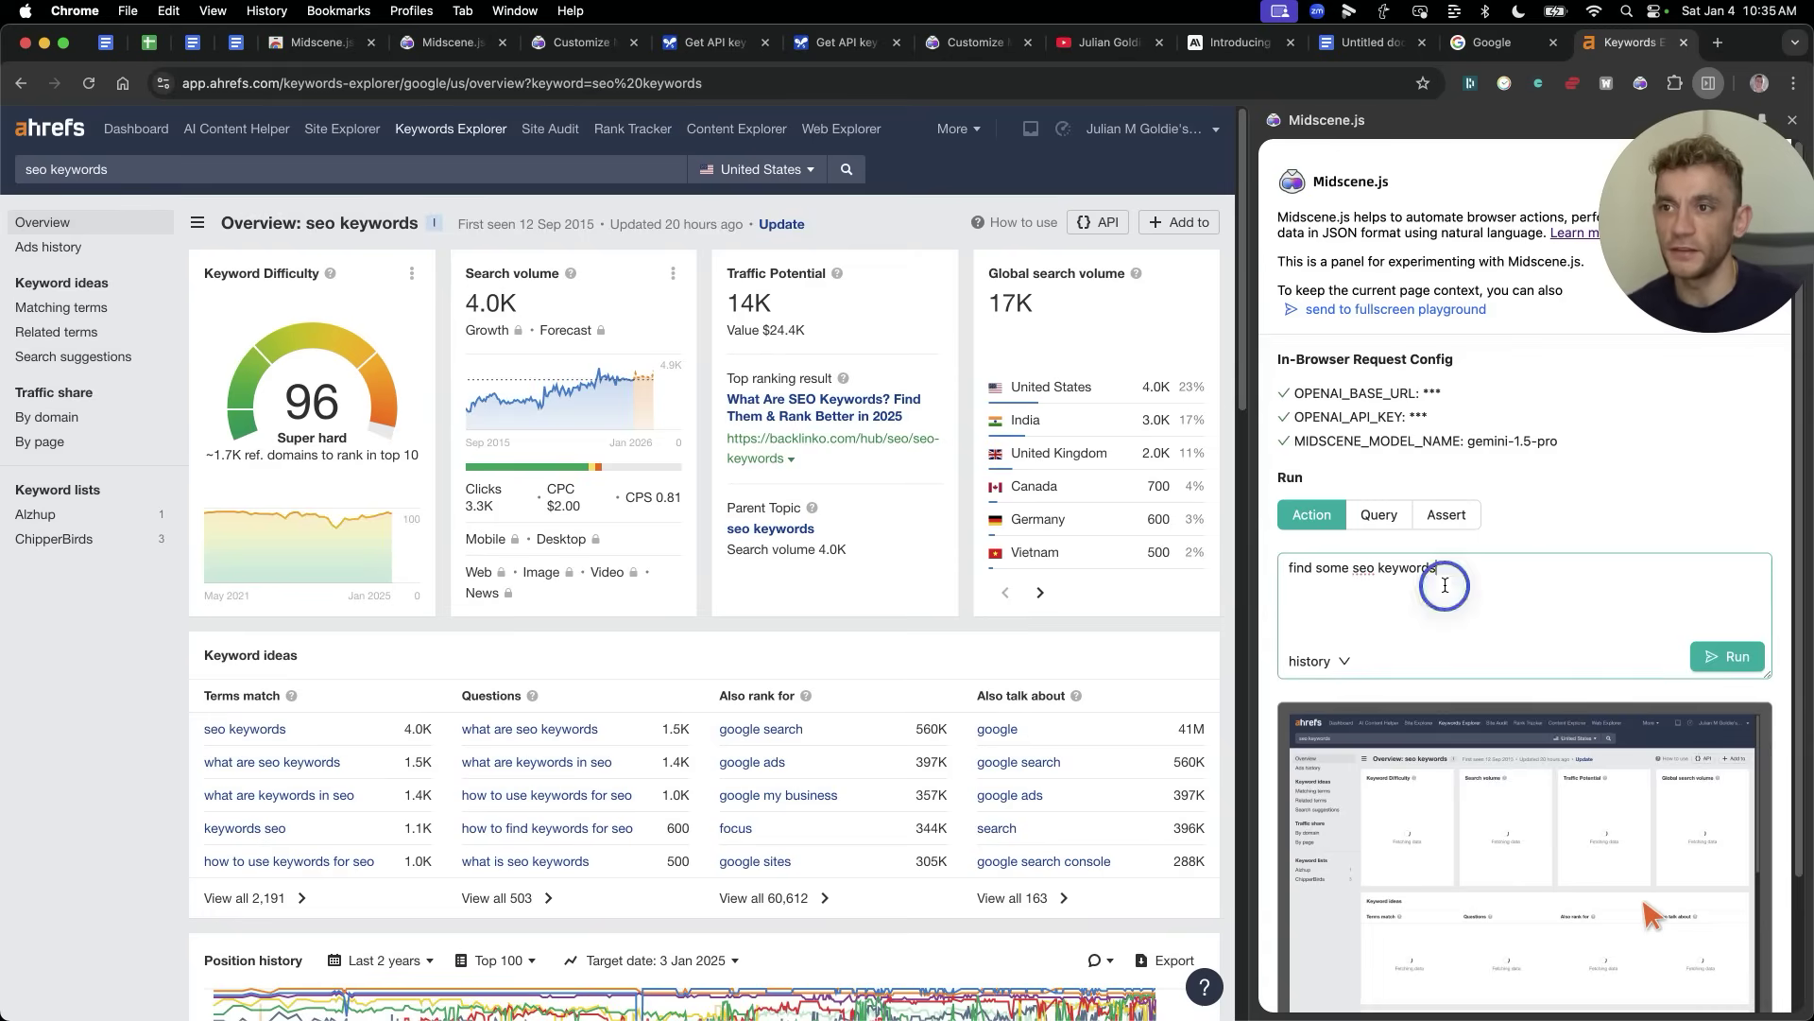
{"action": "key", "text": "super+a"}
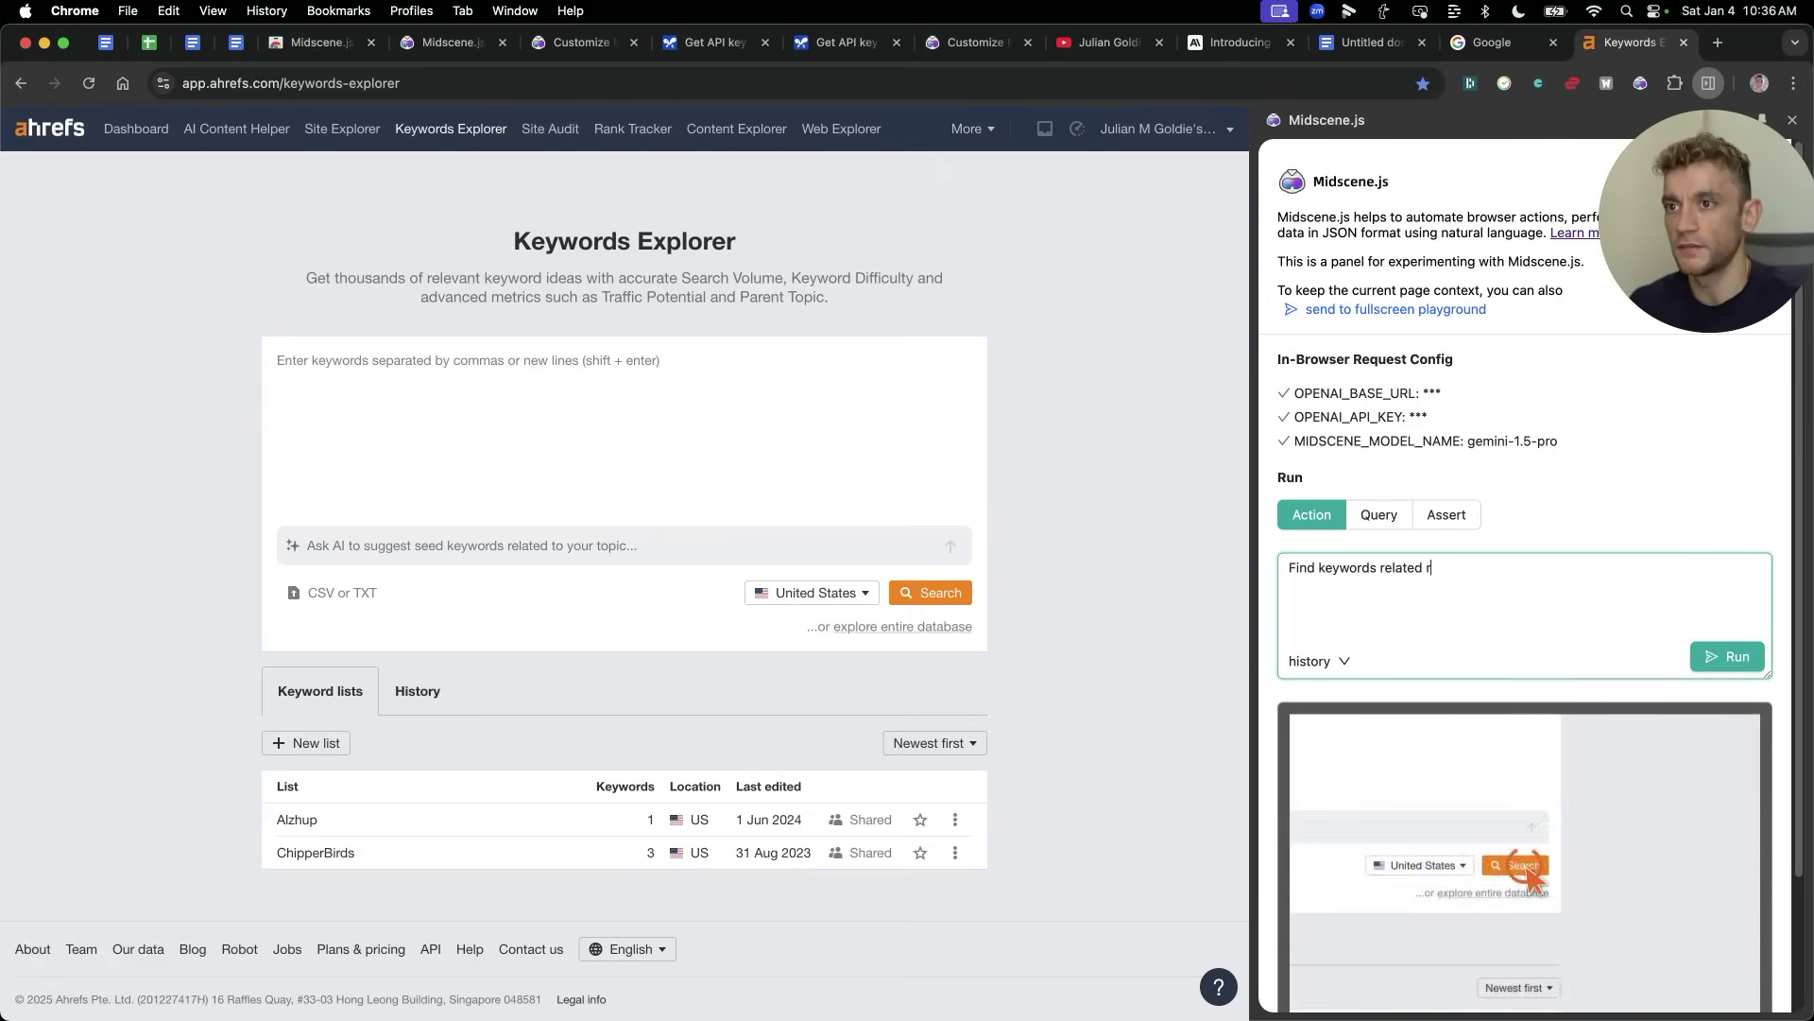
{"action": "type", "text": "o SEO agencies that my S"}
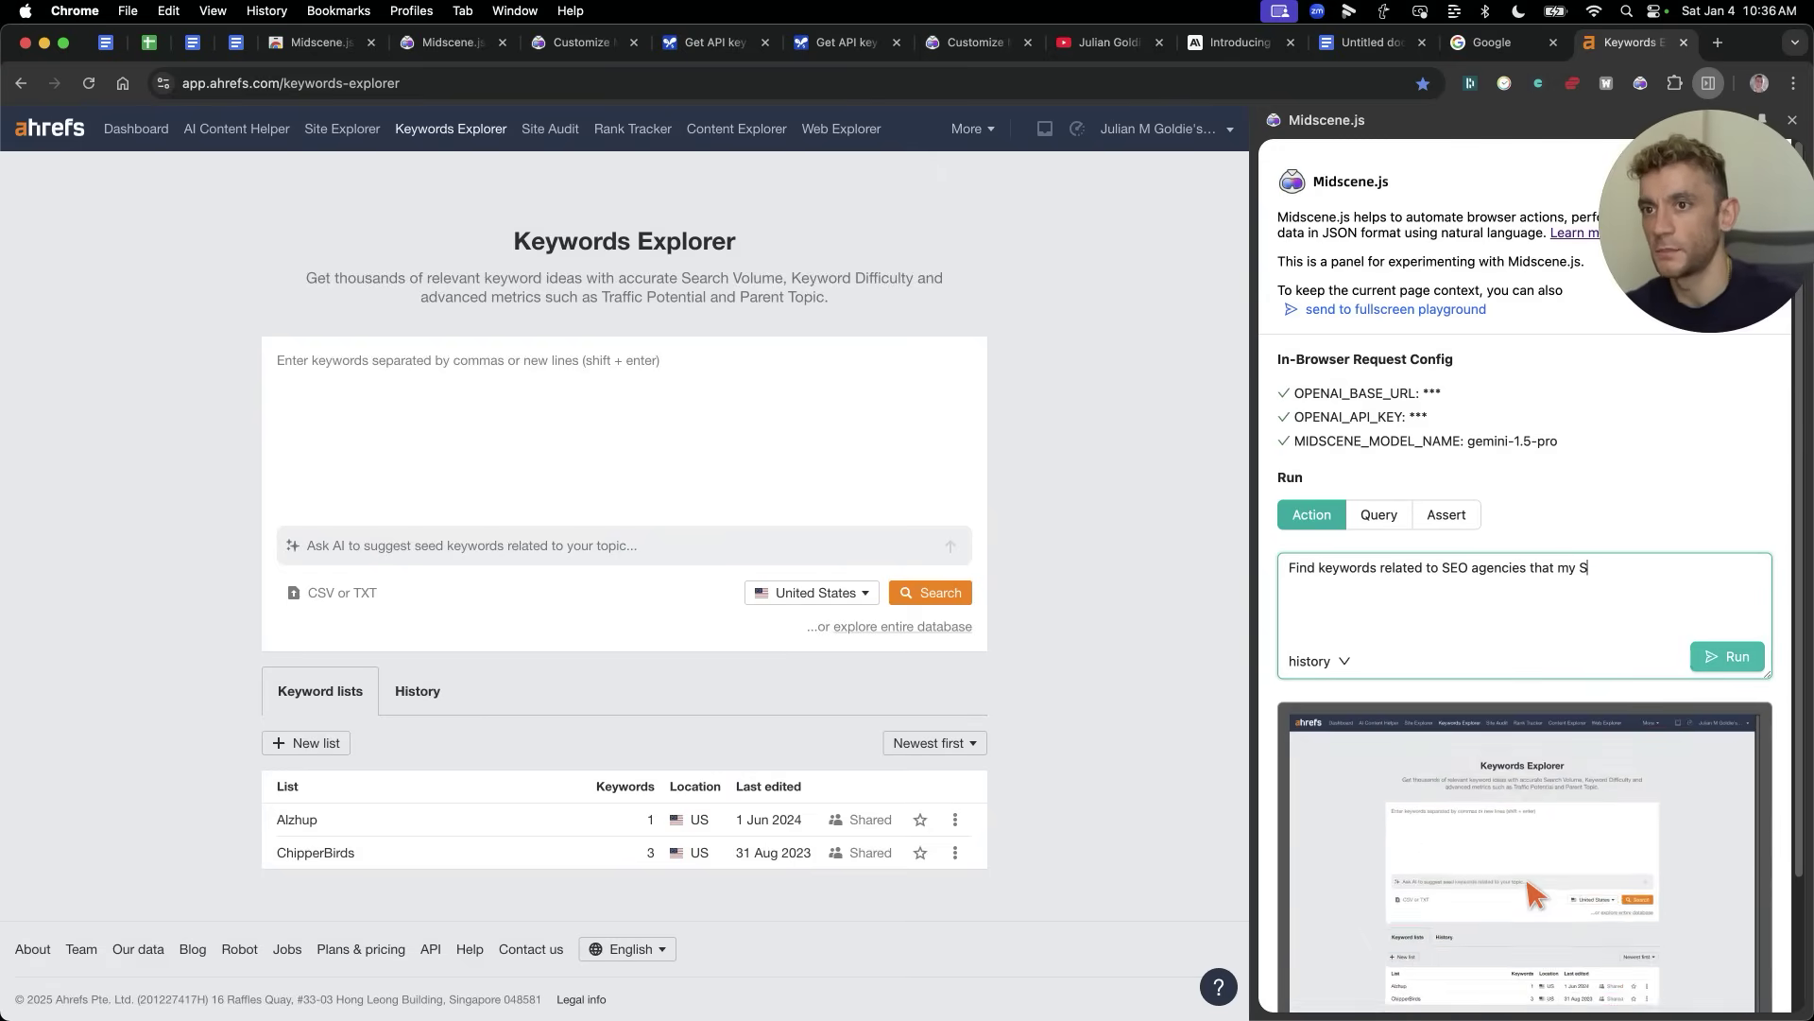
{"action": "type", "text": "EO agency could rank "}
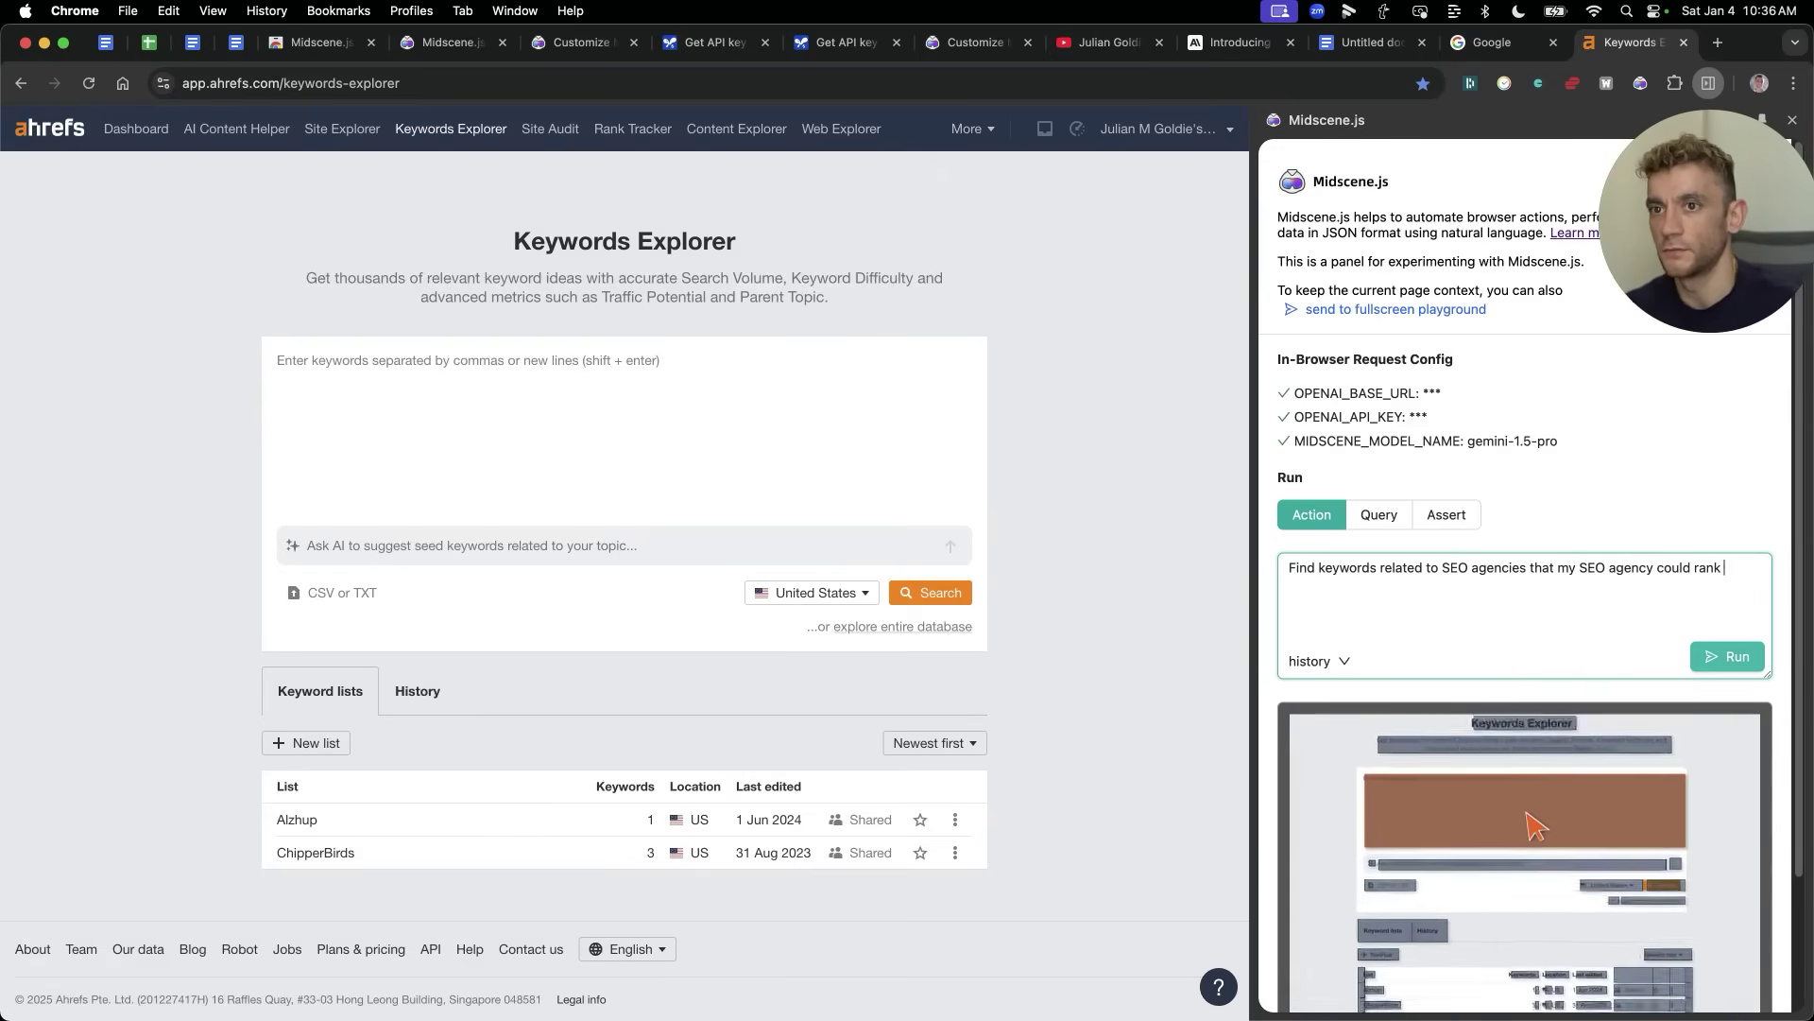
{"action": "type", "text": "for"}
{"action": "left_click", "coordinate": [1743, 661]}
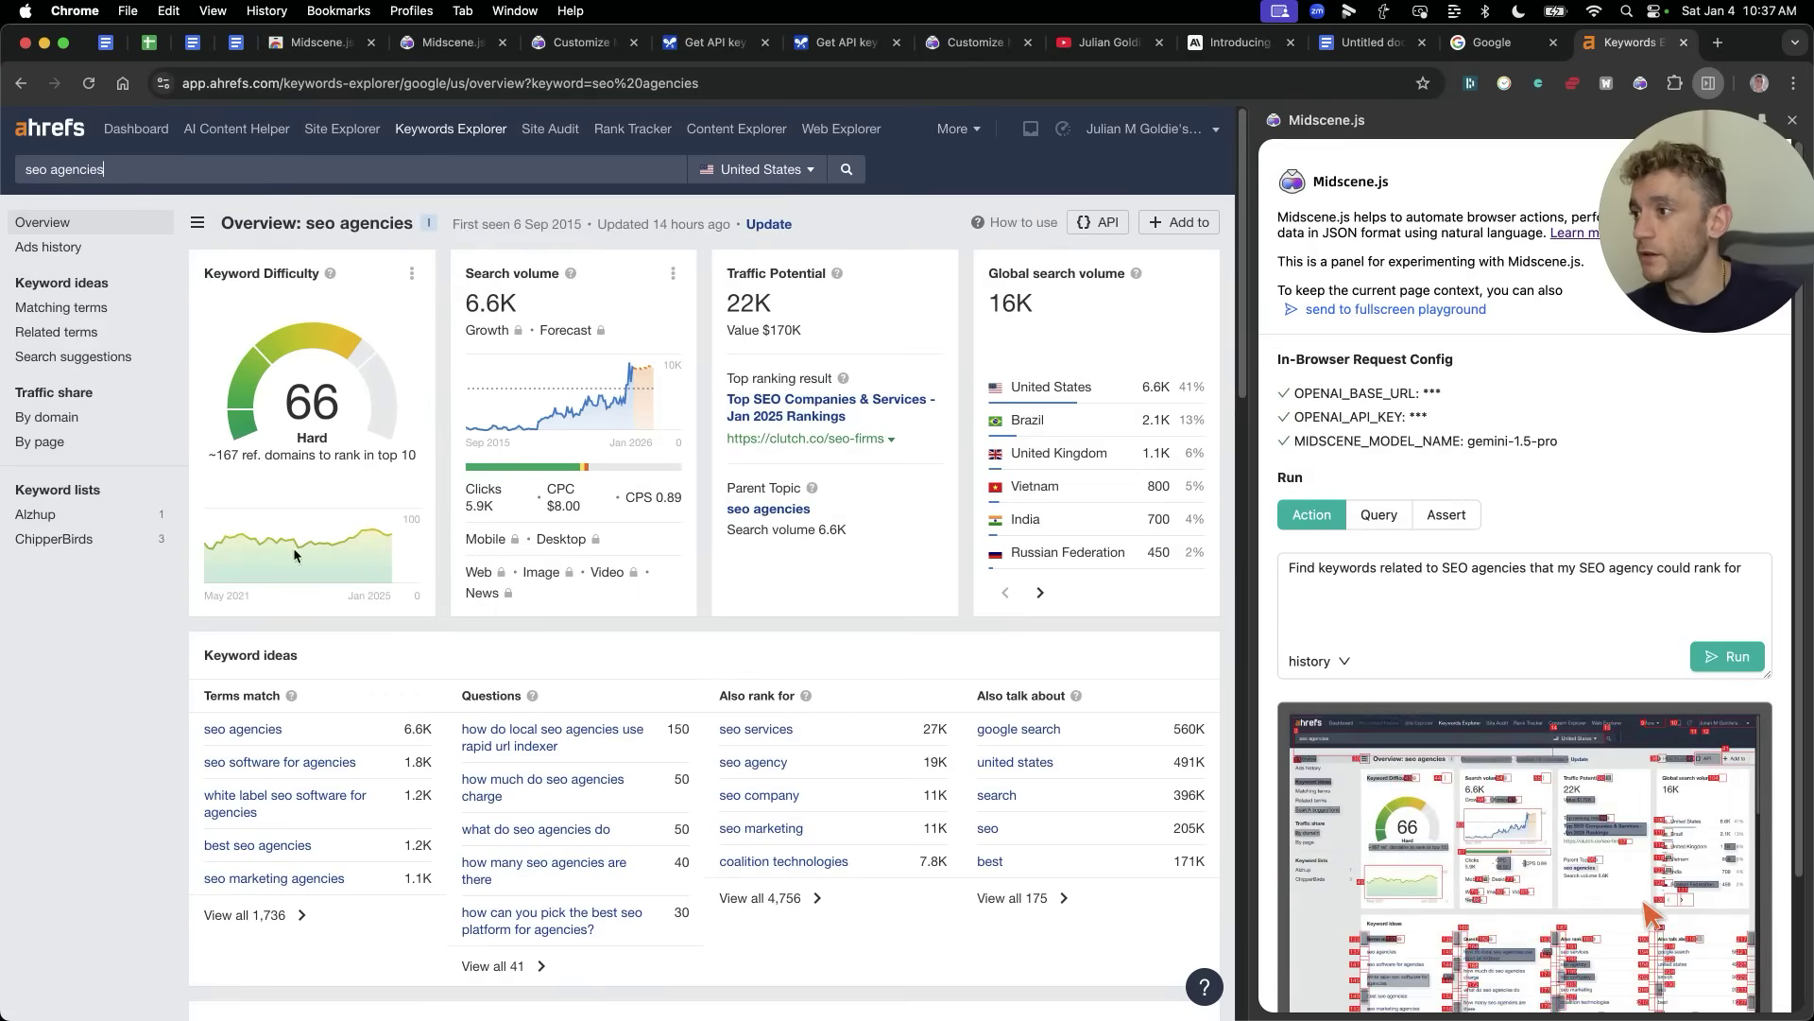
Step: Browse Ahrefs matching terms for seo agencies, set a maximum keyword difficulty of 190, and return to Overview
{"action": "left_click", "coordinate": [269, 915]}
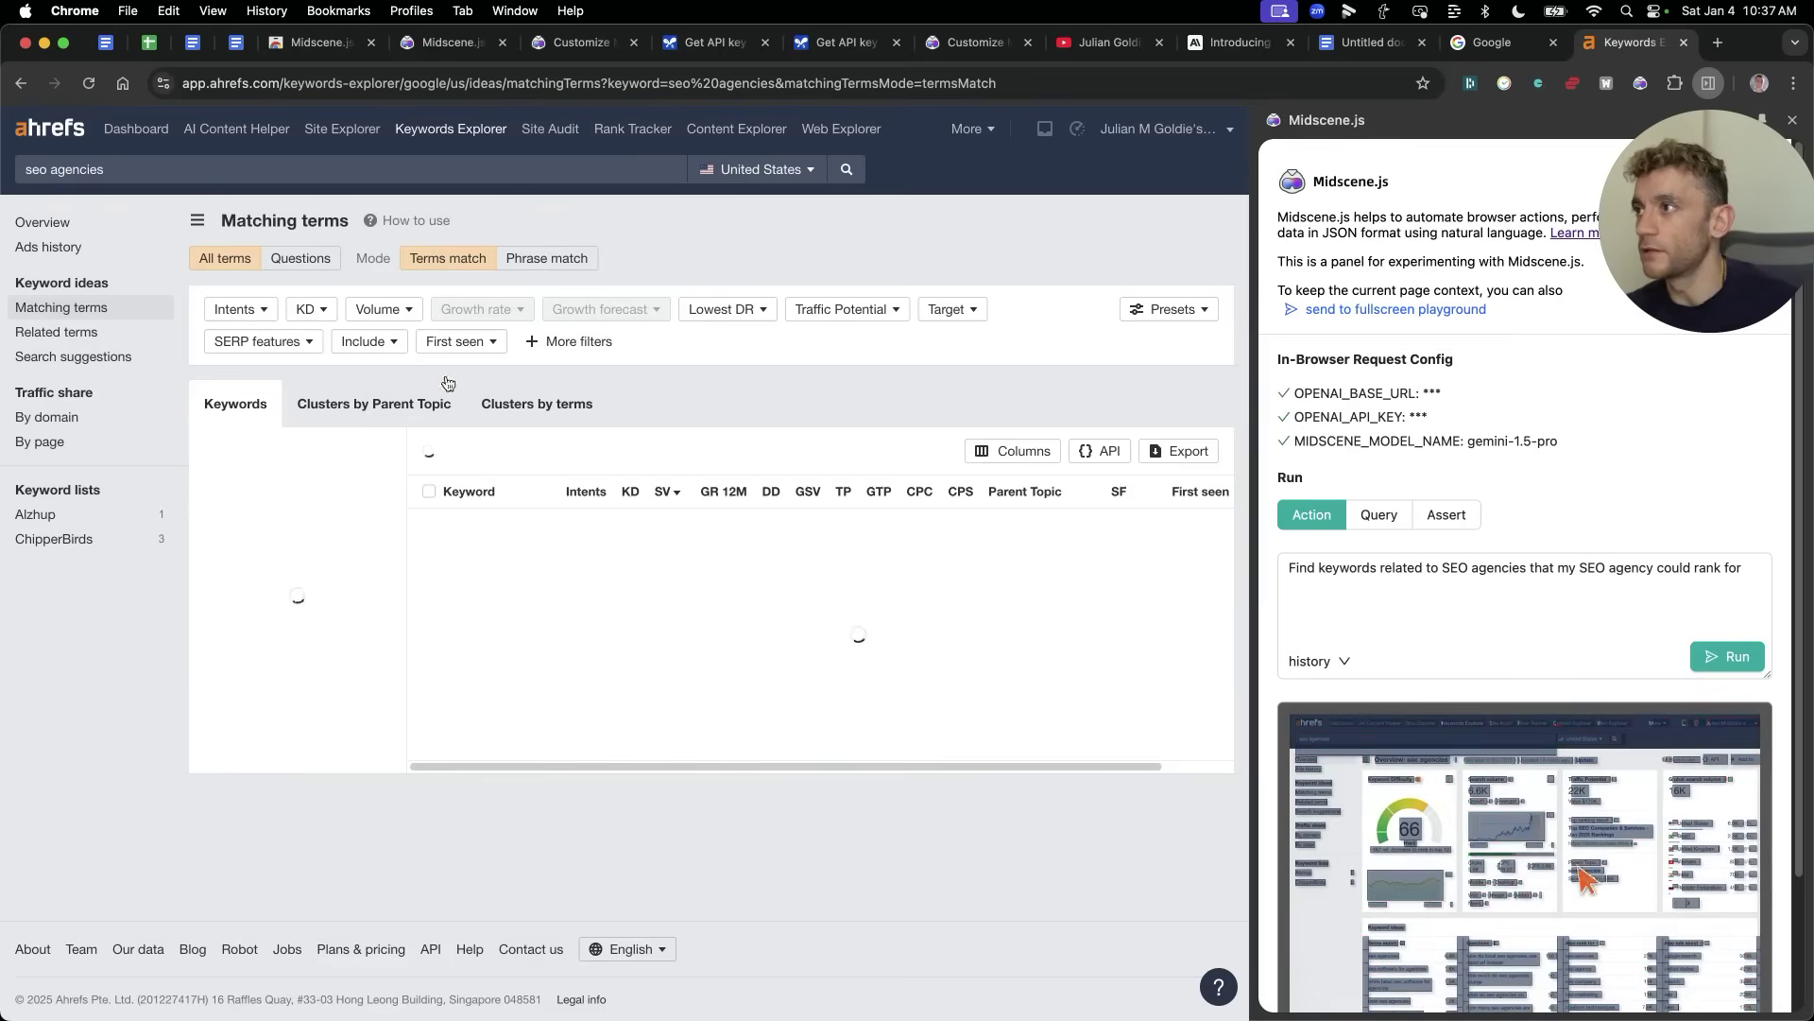
{"action": "left_click", "coordinate": [311, 309]}
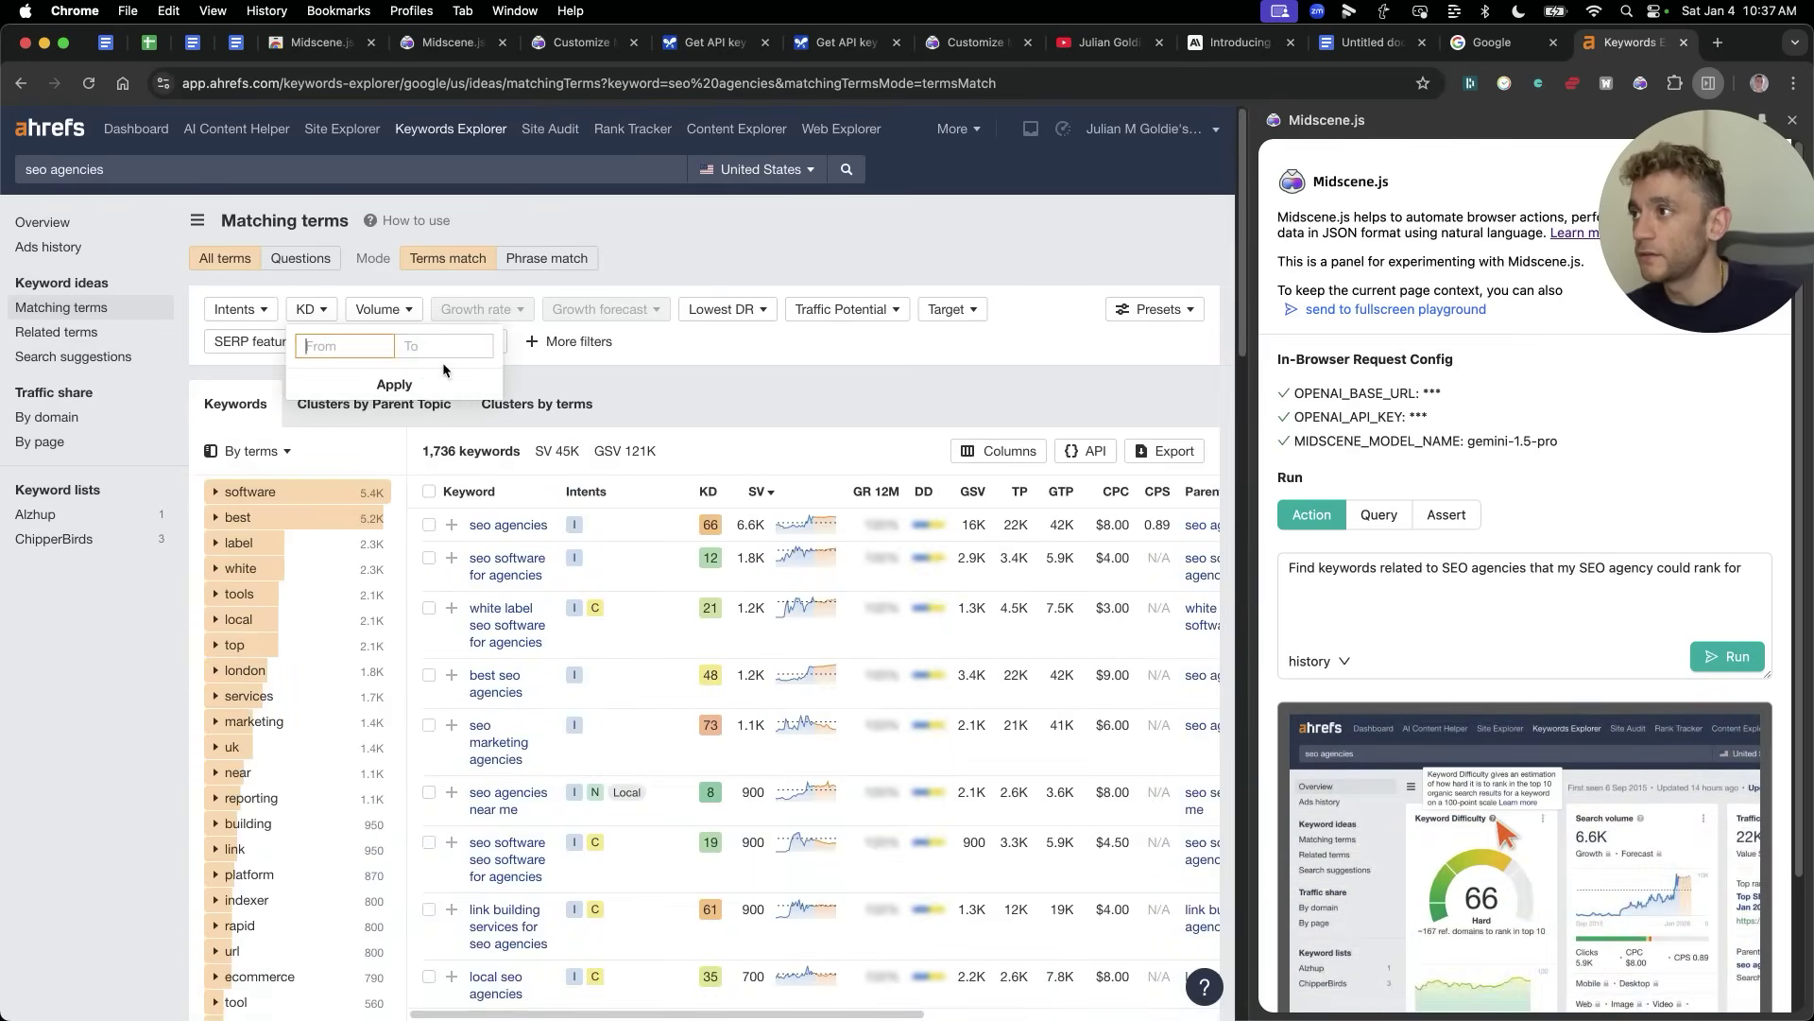
{"action": "left_click", "coordinate": [448, 348]}
{"action": "type", "text": "190"}
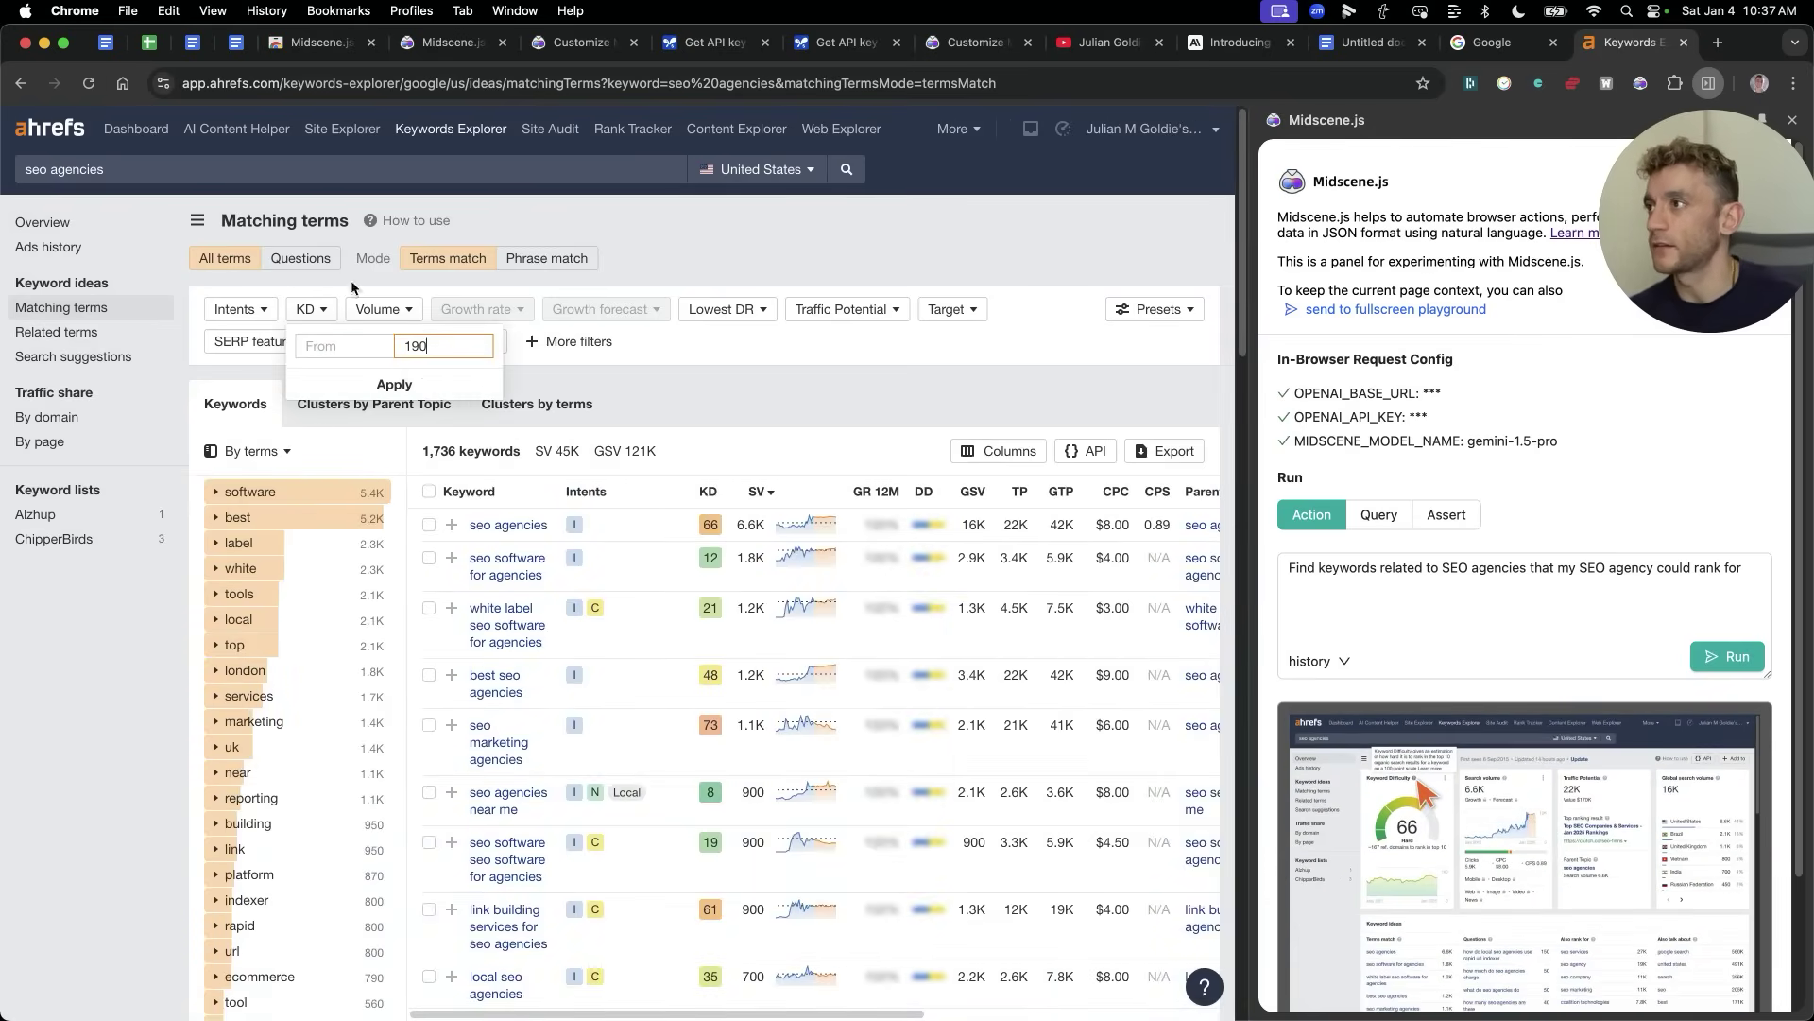
{"action": "left_click", "coordinate": [43, 222]}
Step: Rewrite the prompt to find low-competition keywords and 'the best opportunities on ahrefs', then run it
{"action": "left_click", "coordinate": [1408, 625]}
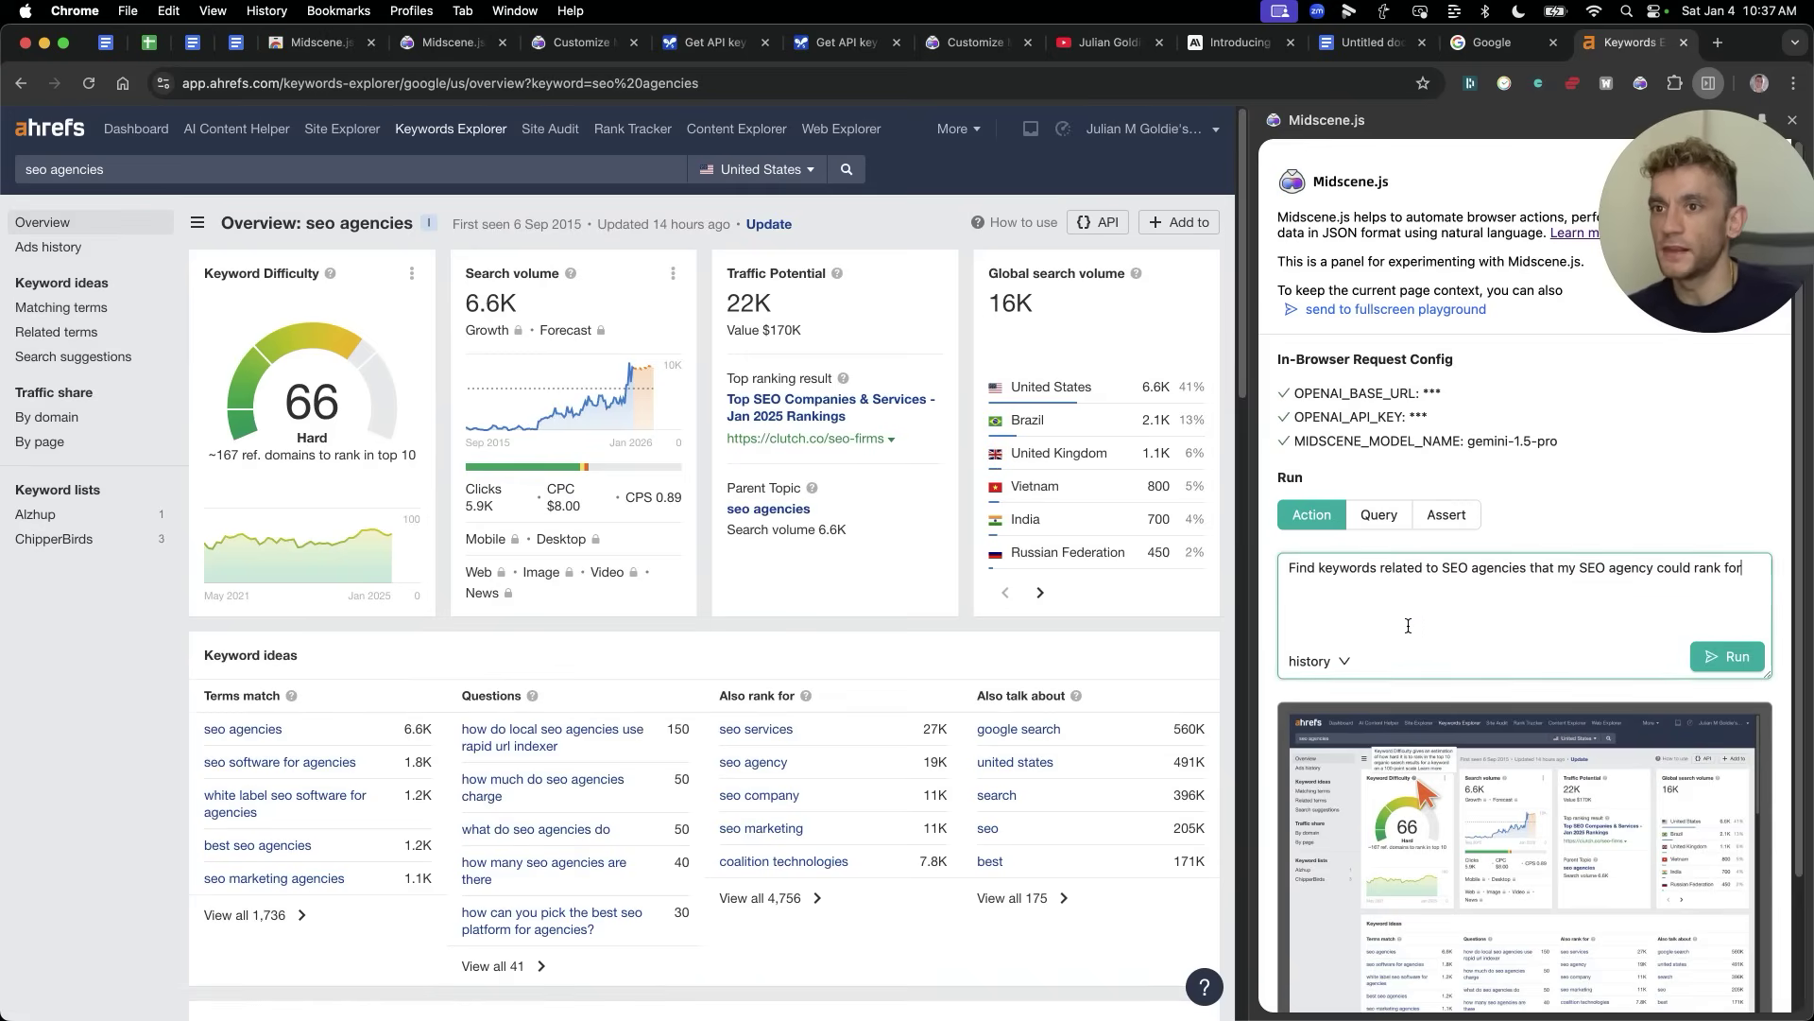
{"action": "key", "text": "alt+Left"}
{"action": "key", "text": "alt+Left"}
{"action": "key", "text": "alt+Left"}
{"action": "key", "text": "alt+Left"}
{"action": "key", "text": "alt+Left"}
{"action": "key", "text": "alt+Left"}
{"action": "key", "text": "alt+Left"}
{"action": "key", "text": "alt+Left"}
{"action": "key", "text": "alt+Left"}
{"action": "key", "text": "alt+Left"}
{"action": "key", "text": "alt+Left"}
{"action": "key", "text": "alt+Left"}
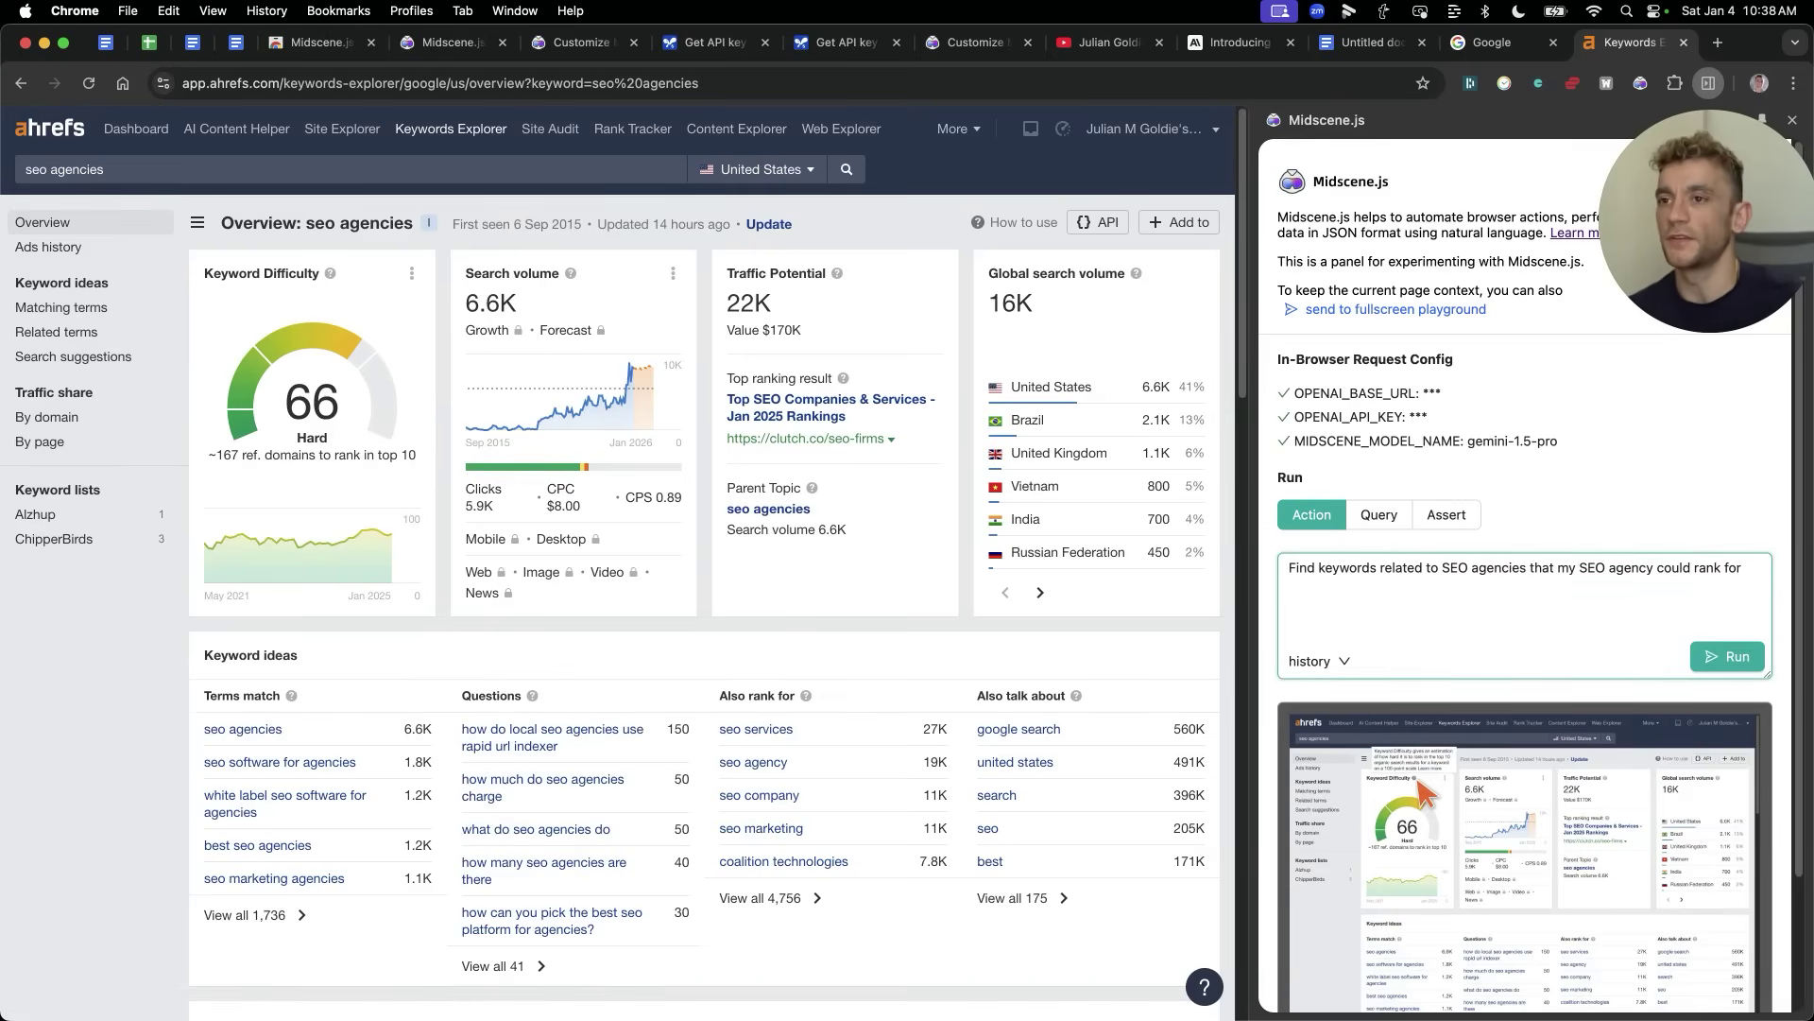
{"action": "type", "text": "low co"}
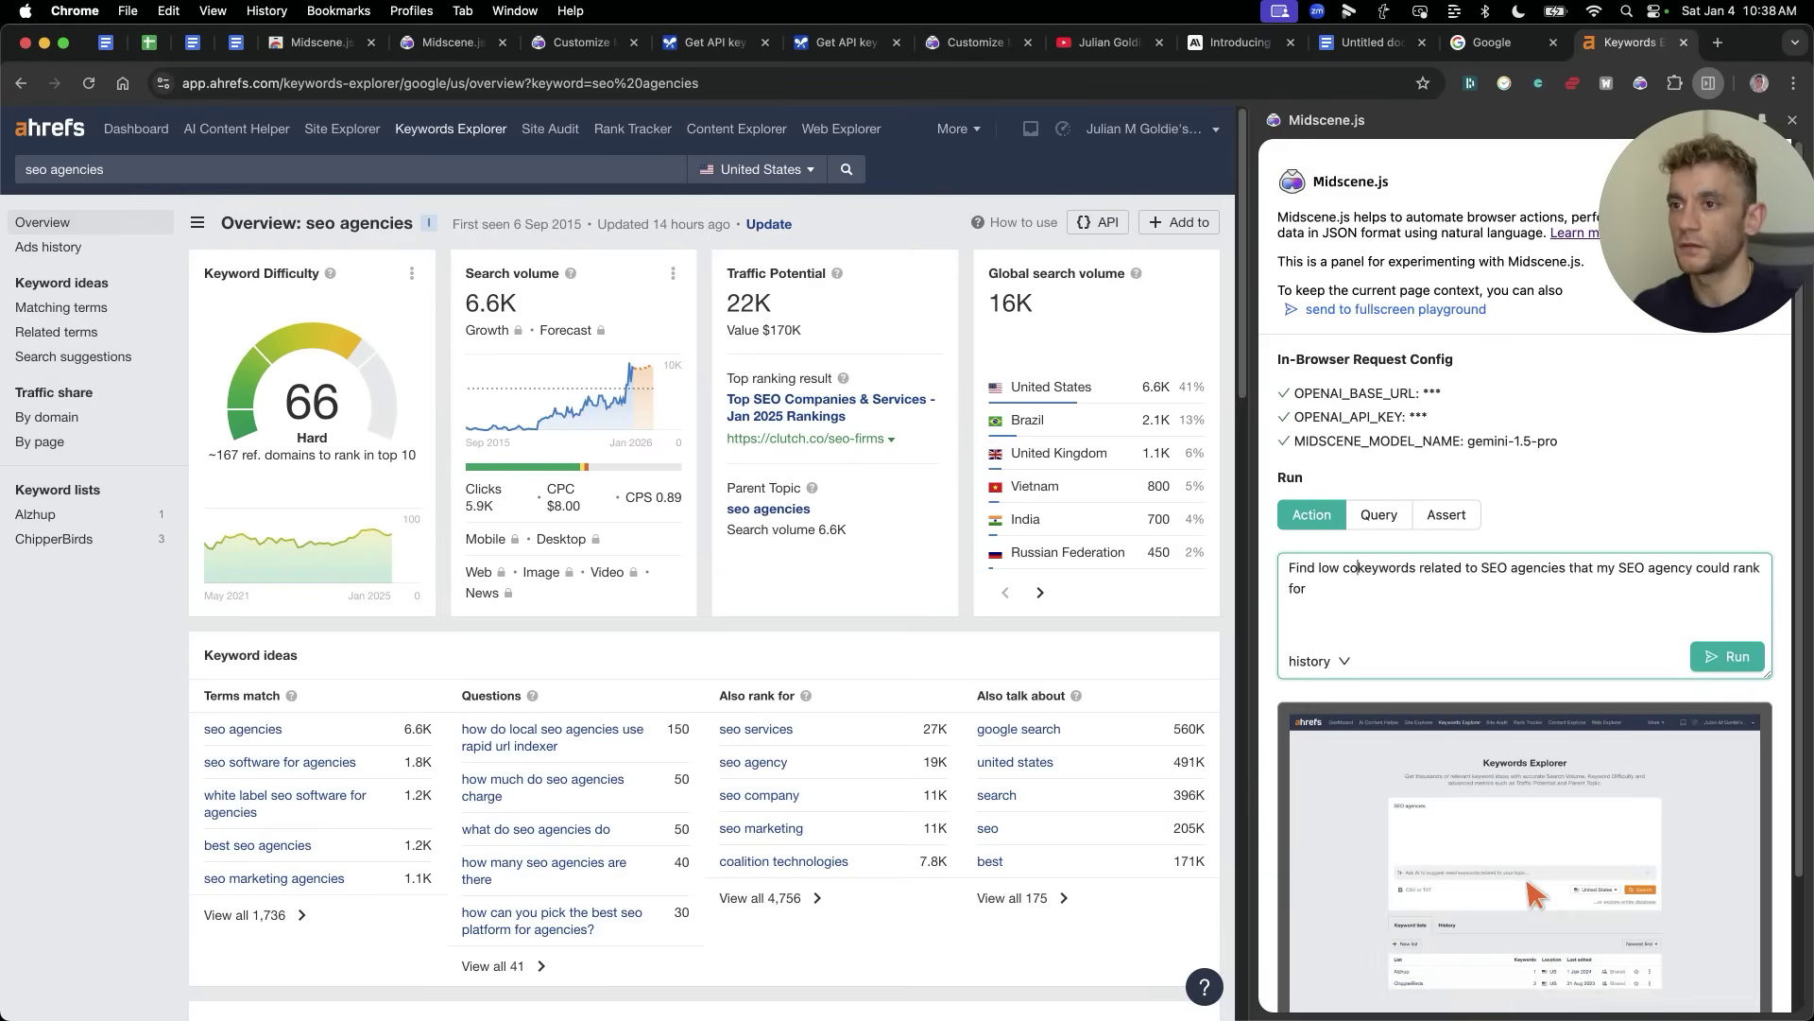
{"action": "key", "text": "BackSpace"}
{"action": "key", "text": "BackSpace"}
{"action": "key", "text": "BackSpace"}
{"action": "key", "text": "BackSpace"}
{"action": "key", "text": "BackSpace"}
{"action": "key", "text": "BackSpace"}
{"action": "key", "text": "BackSpace"}
{"action": "key", "text": "BackSpace"}
{"action": "key", "text": "BackSpace"}
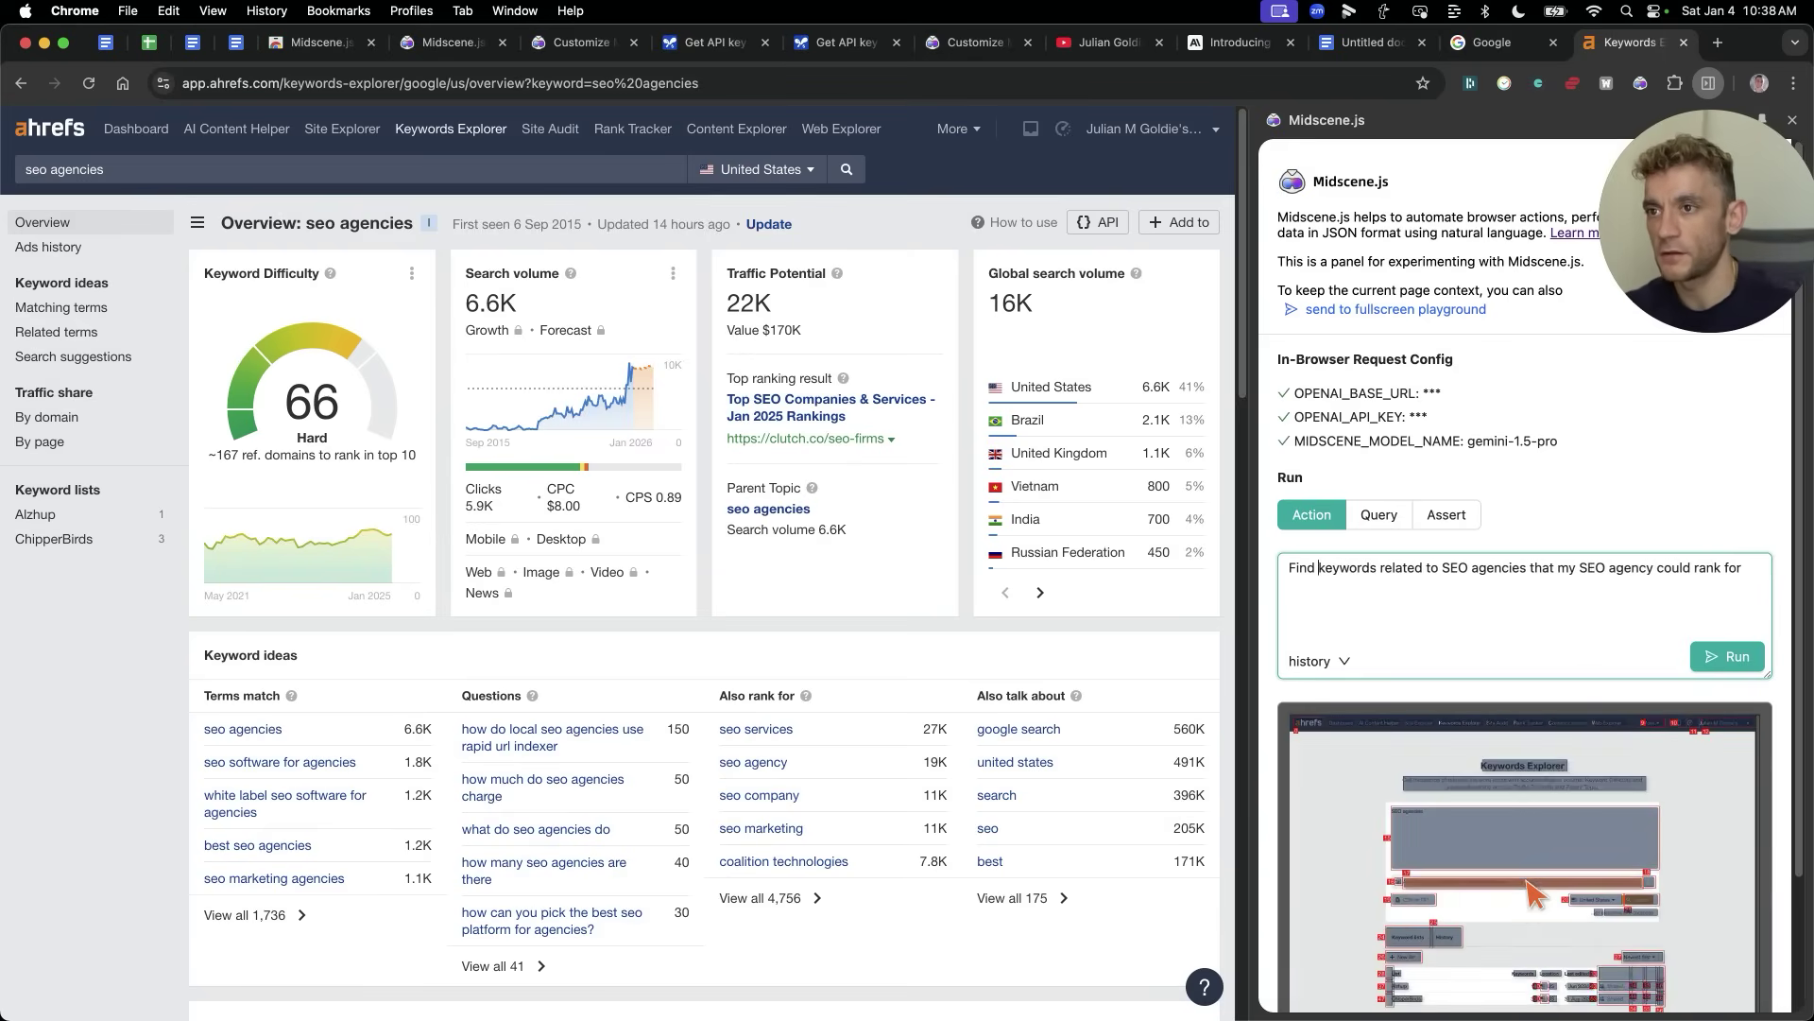
{"action": "type", "text": "find some low compettiion"}
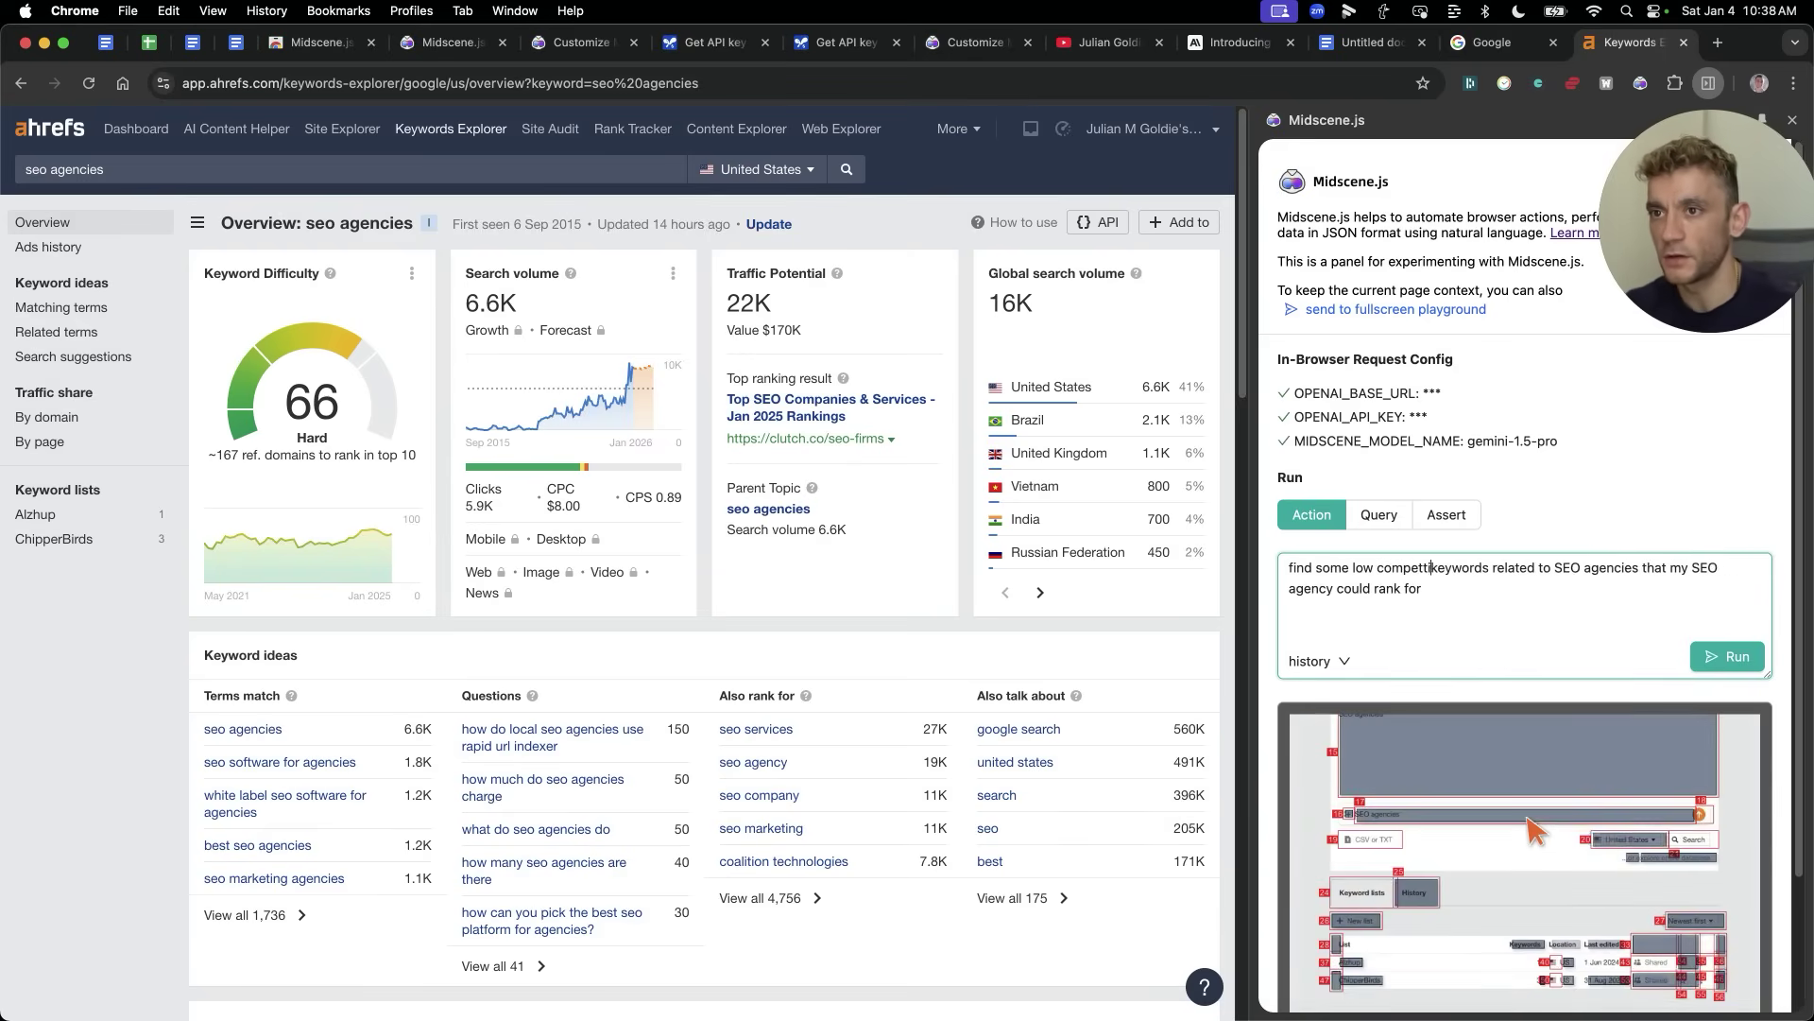
{"action": "key", "text": "super+Down"}
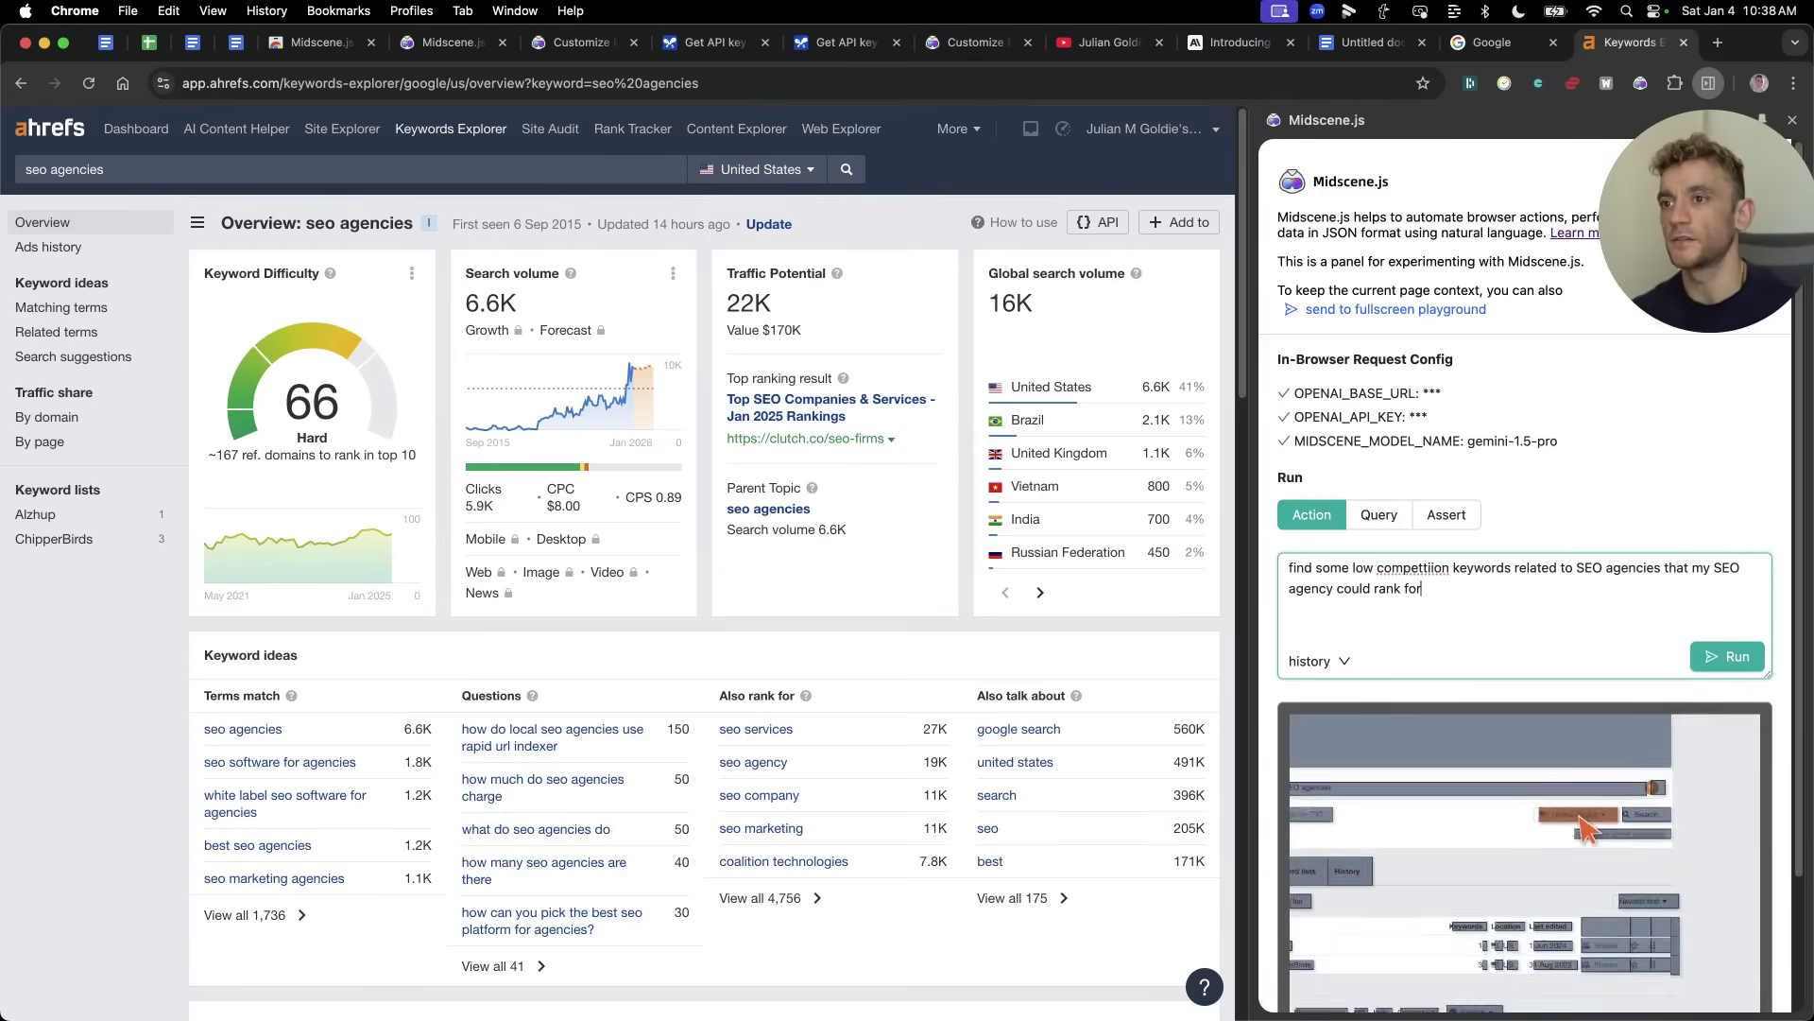
{"action": "type", "text": ", find me the best opporu"}
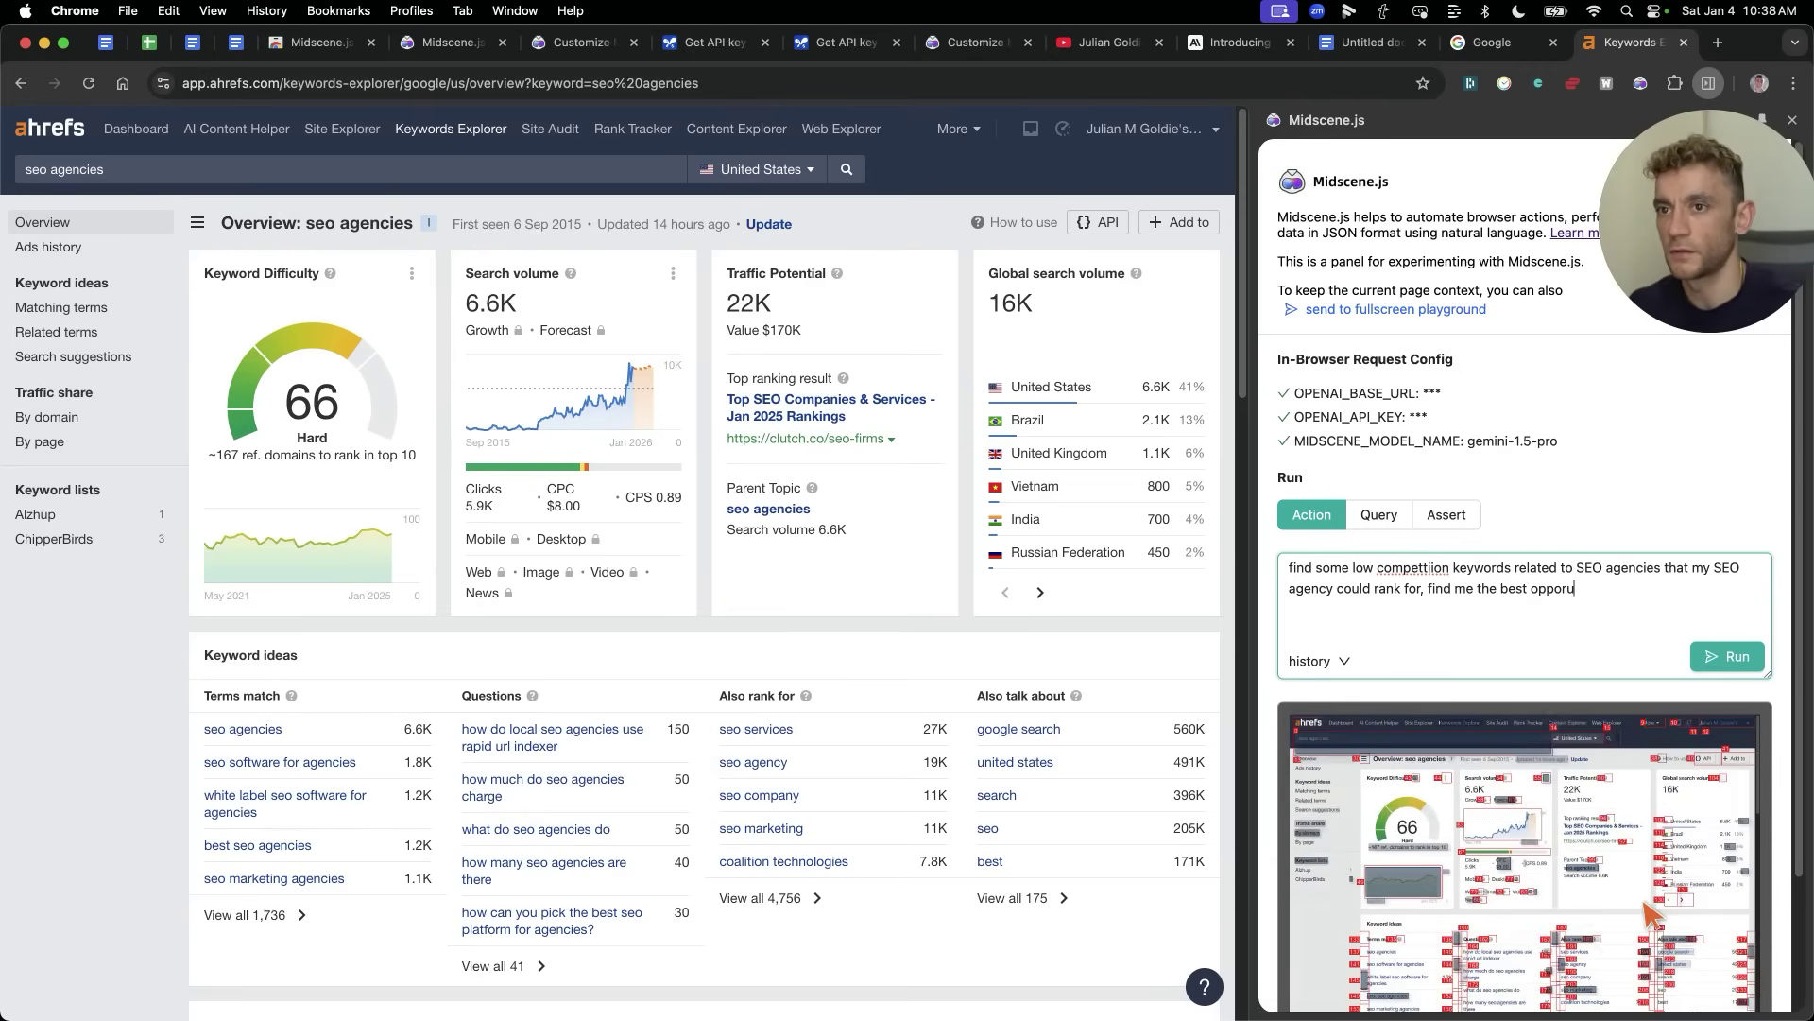
{"action": "key", "text": "BackSpace"}
{"action": "type", "text": "tunities on "}
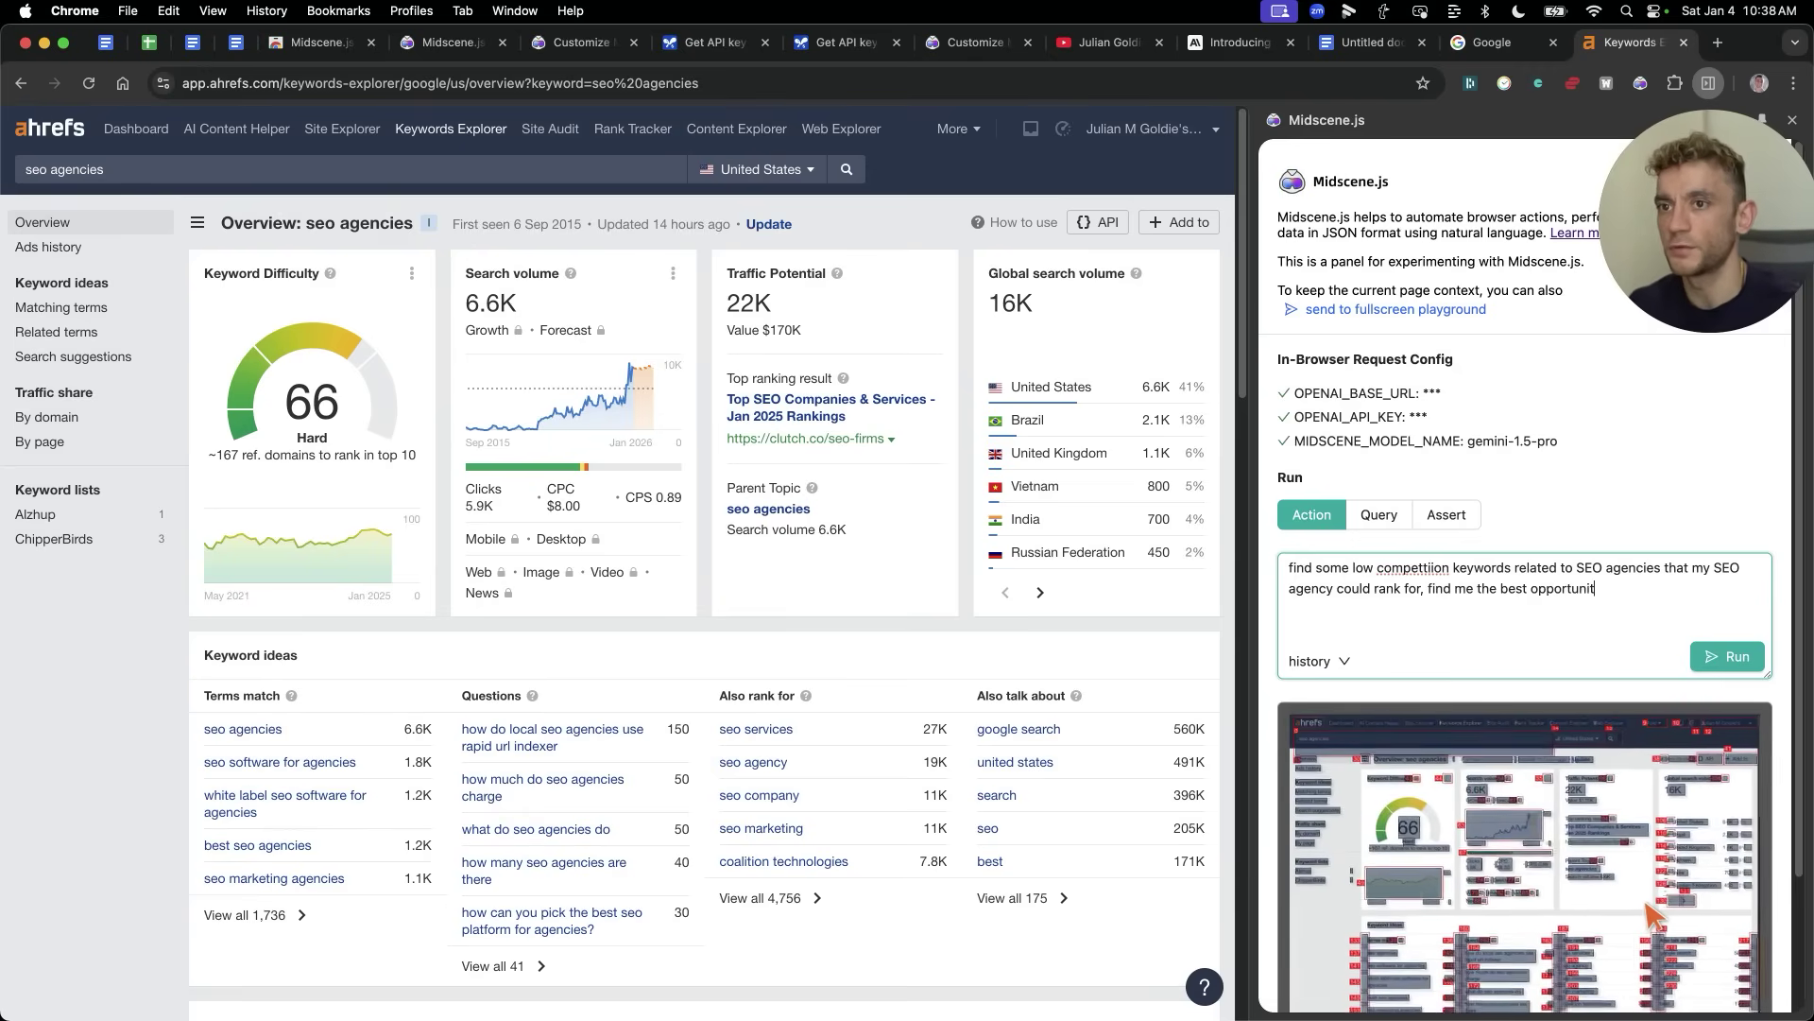
{"action": "type", "text": "ahrefs"}
{"action": "left_click", "coordinate": [1734, 662]}
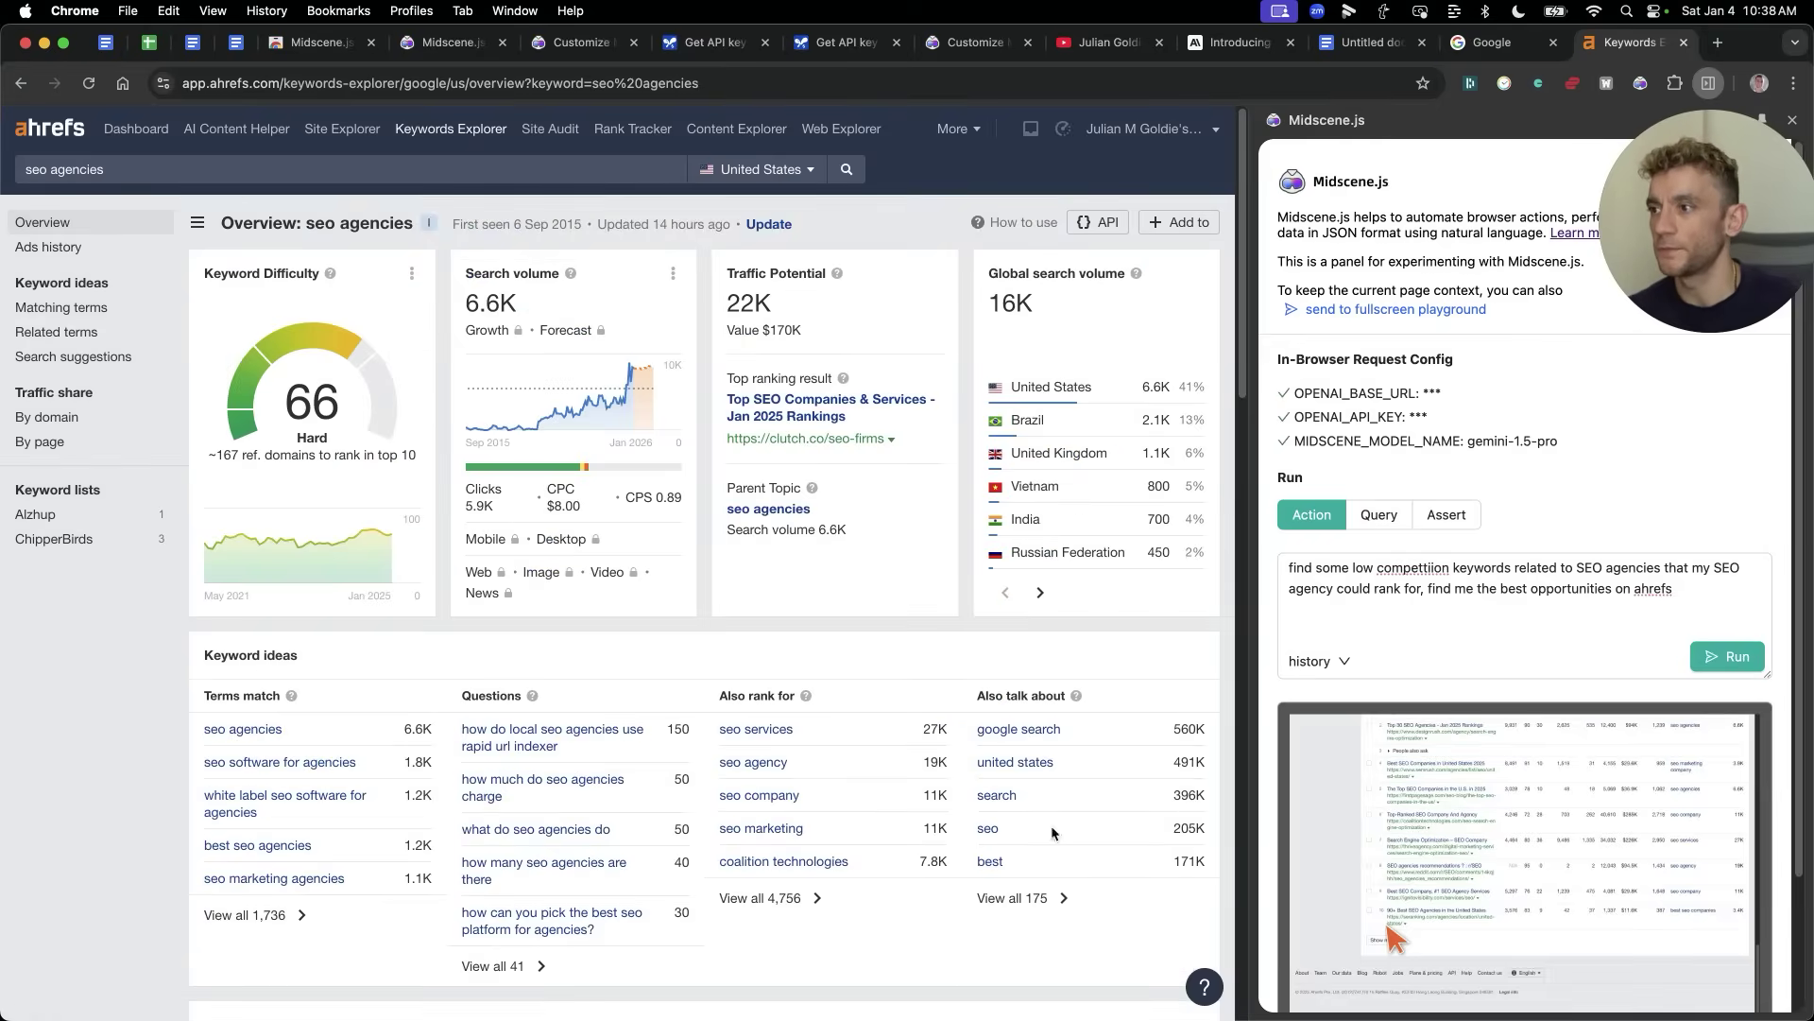
{"action": "left_click", "coordinate": [1375, 517]}
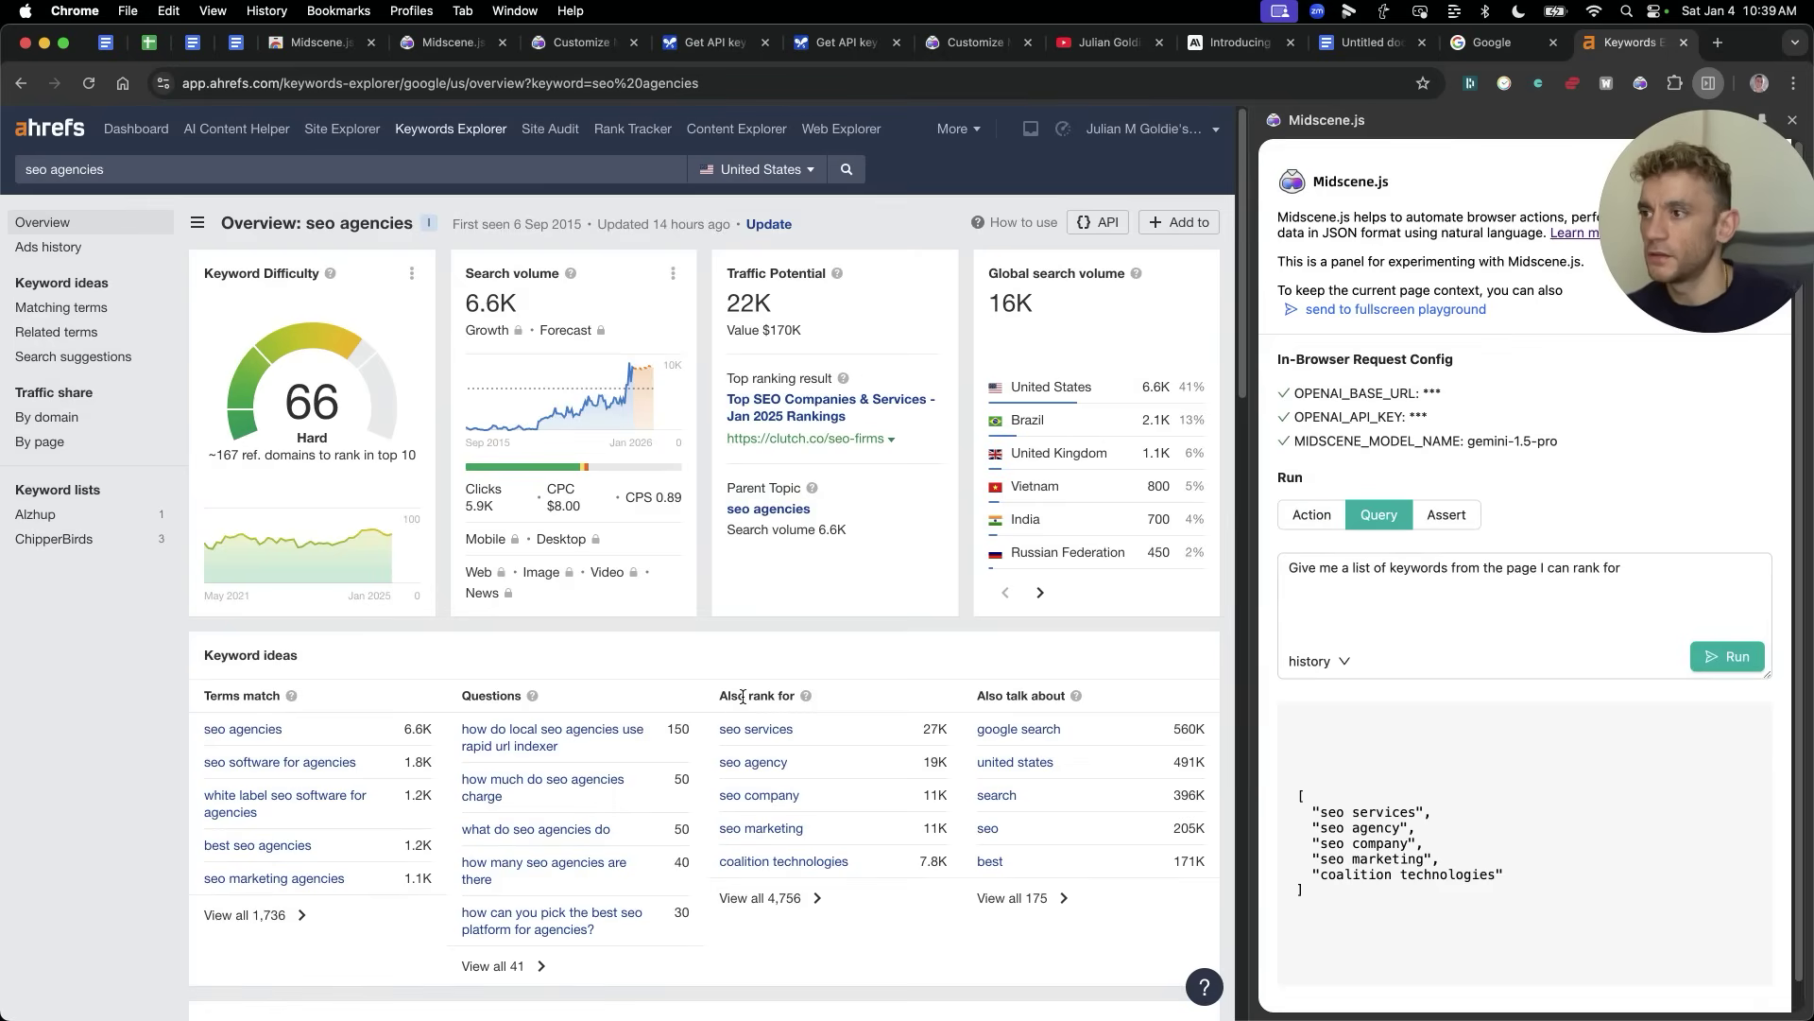
Step: Compare the five returned keywords with Ahrefs' Also rank for column, then set the agent to Action mode
{"action": "left_click_drag", "start_coordinate": [743, 696], "coordinate": [911, 863]}
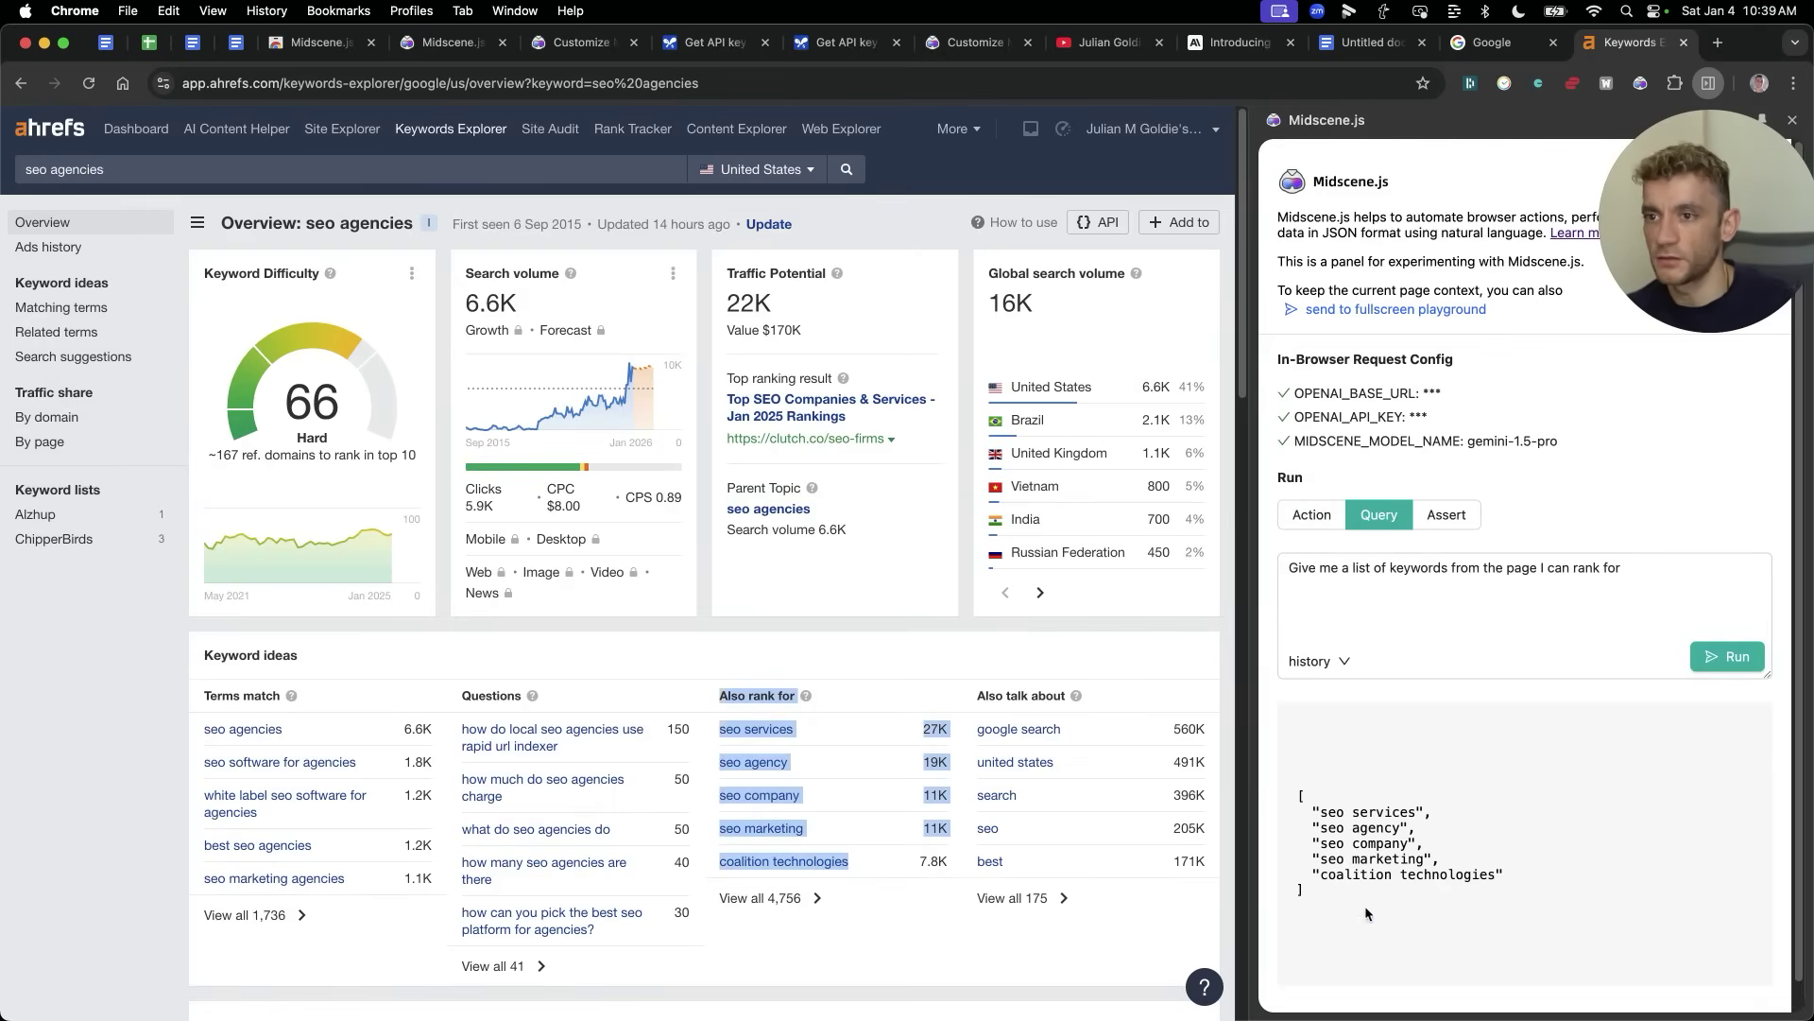
{"action": "left_click_drag", "start_coordinate": [1312, 811], "coordinate": [1540, 871]}
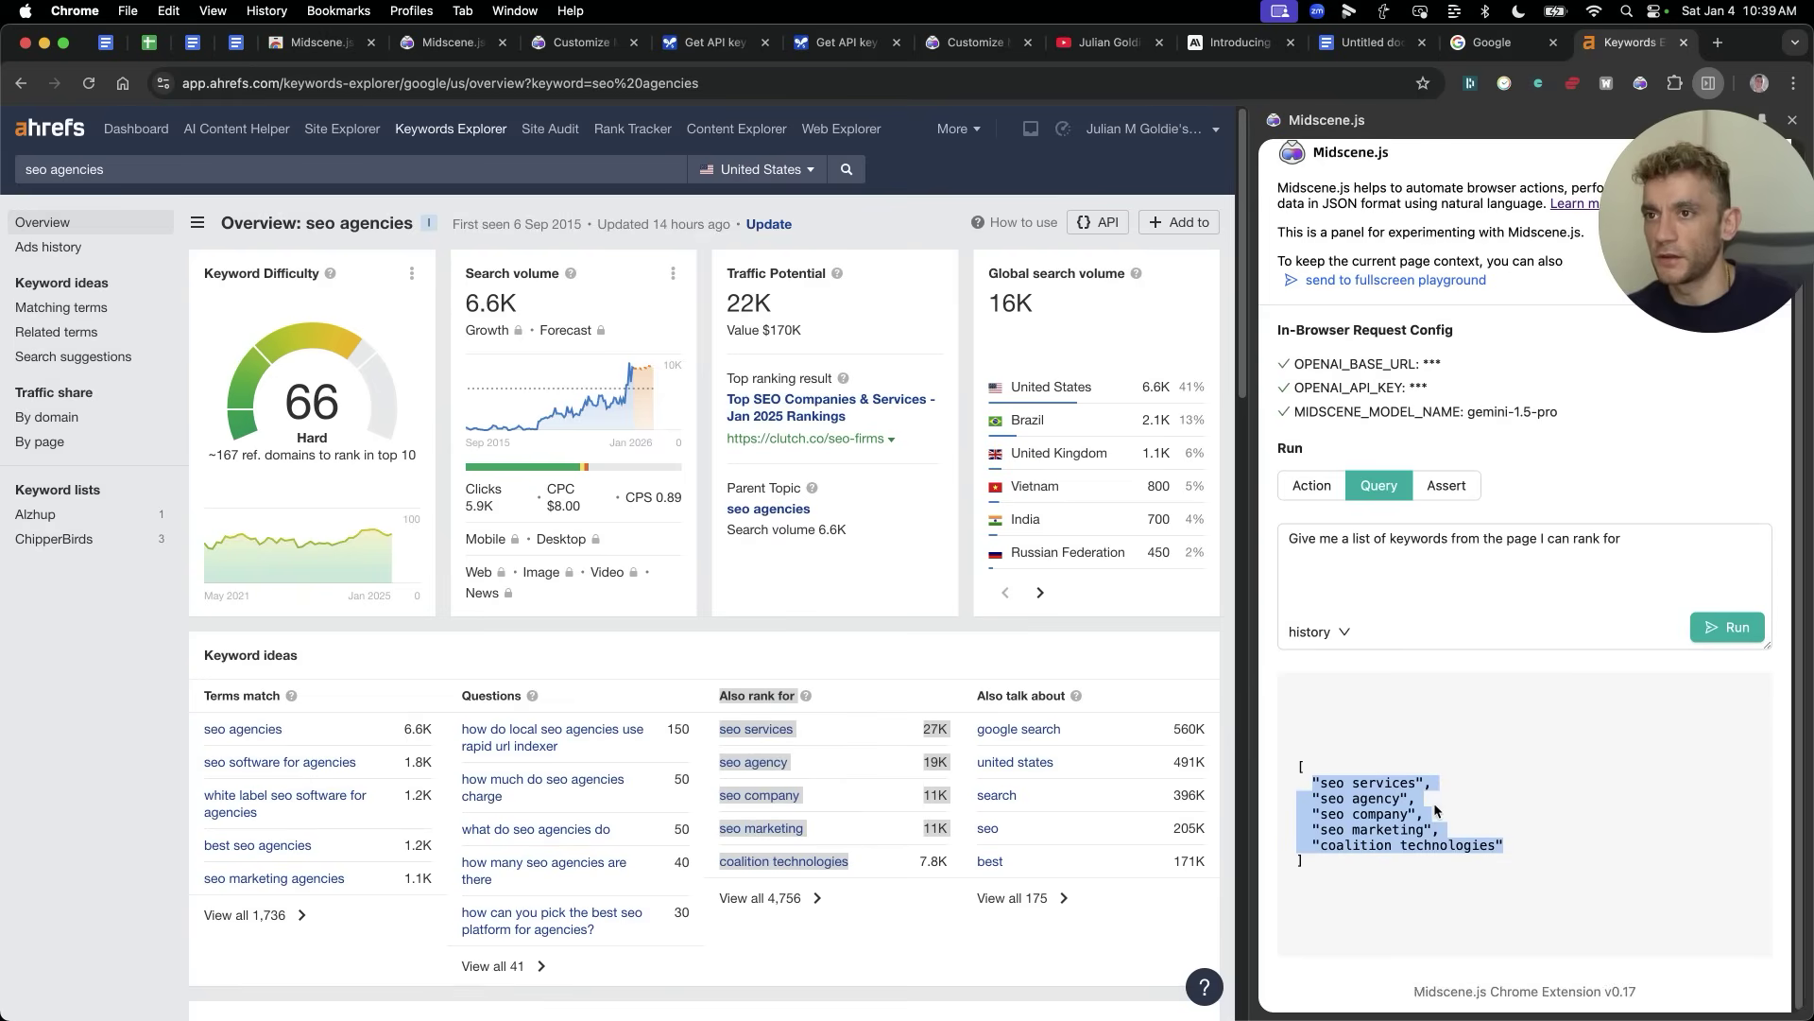
{"action": "left_click", "coordinate": [1331, 513]}
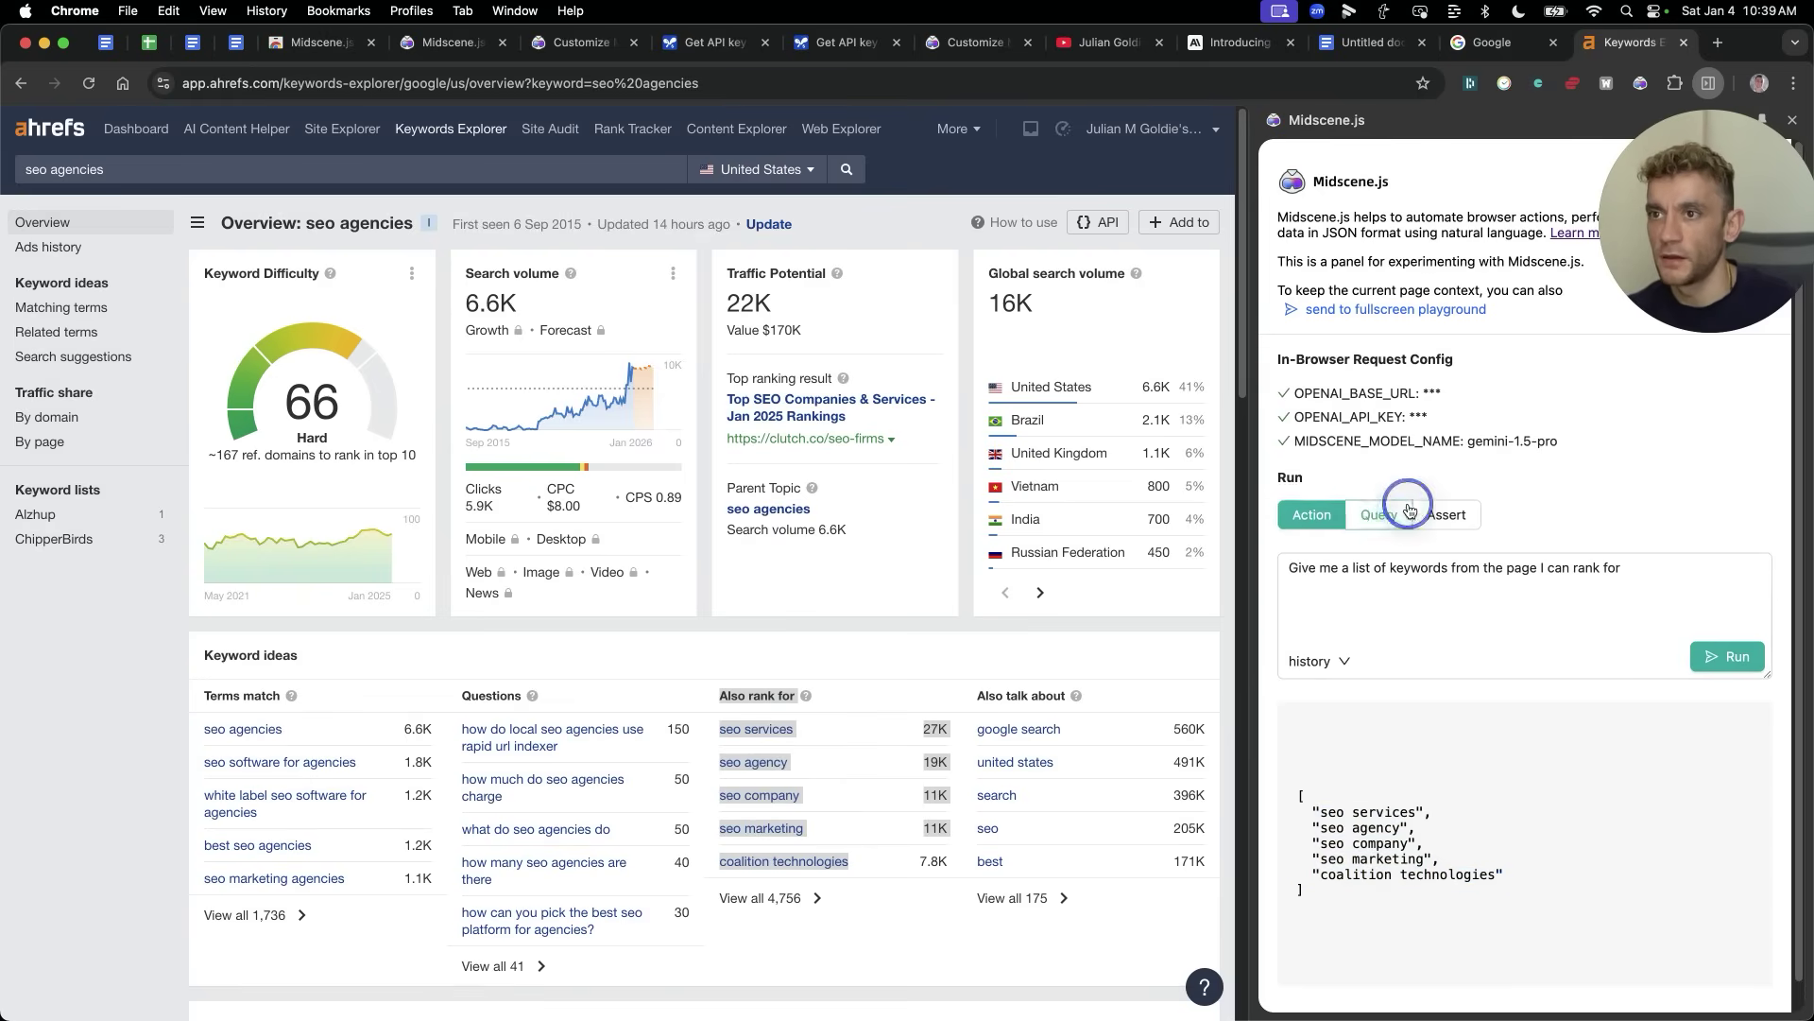
{"action": "left_click", "coordinate": [1379, 515]}
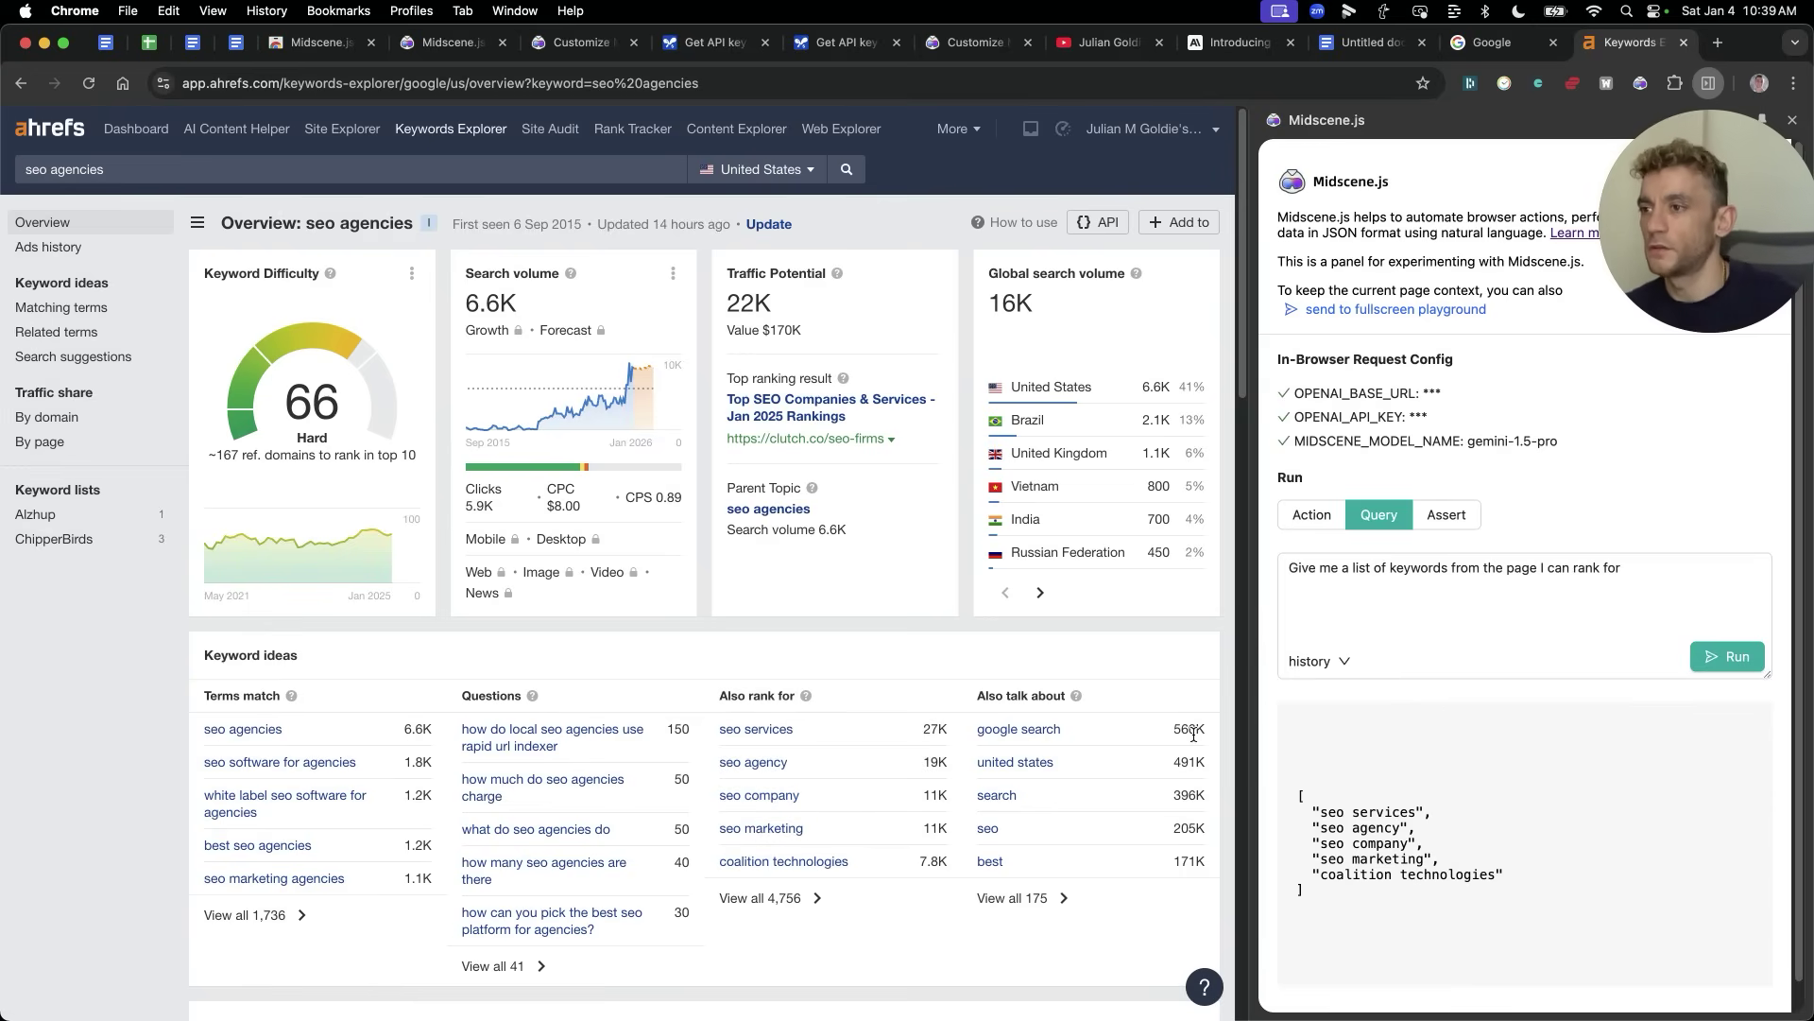
{"action": "left_click", "coordinate": [1312, 515]}
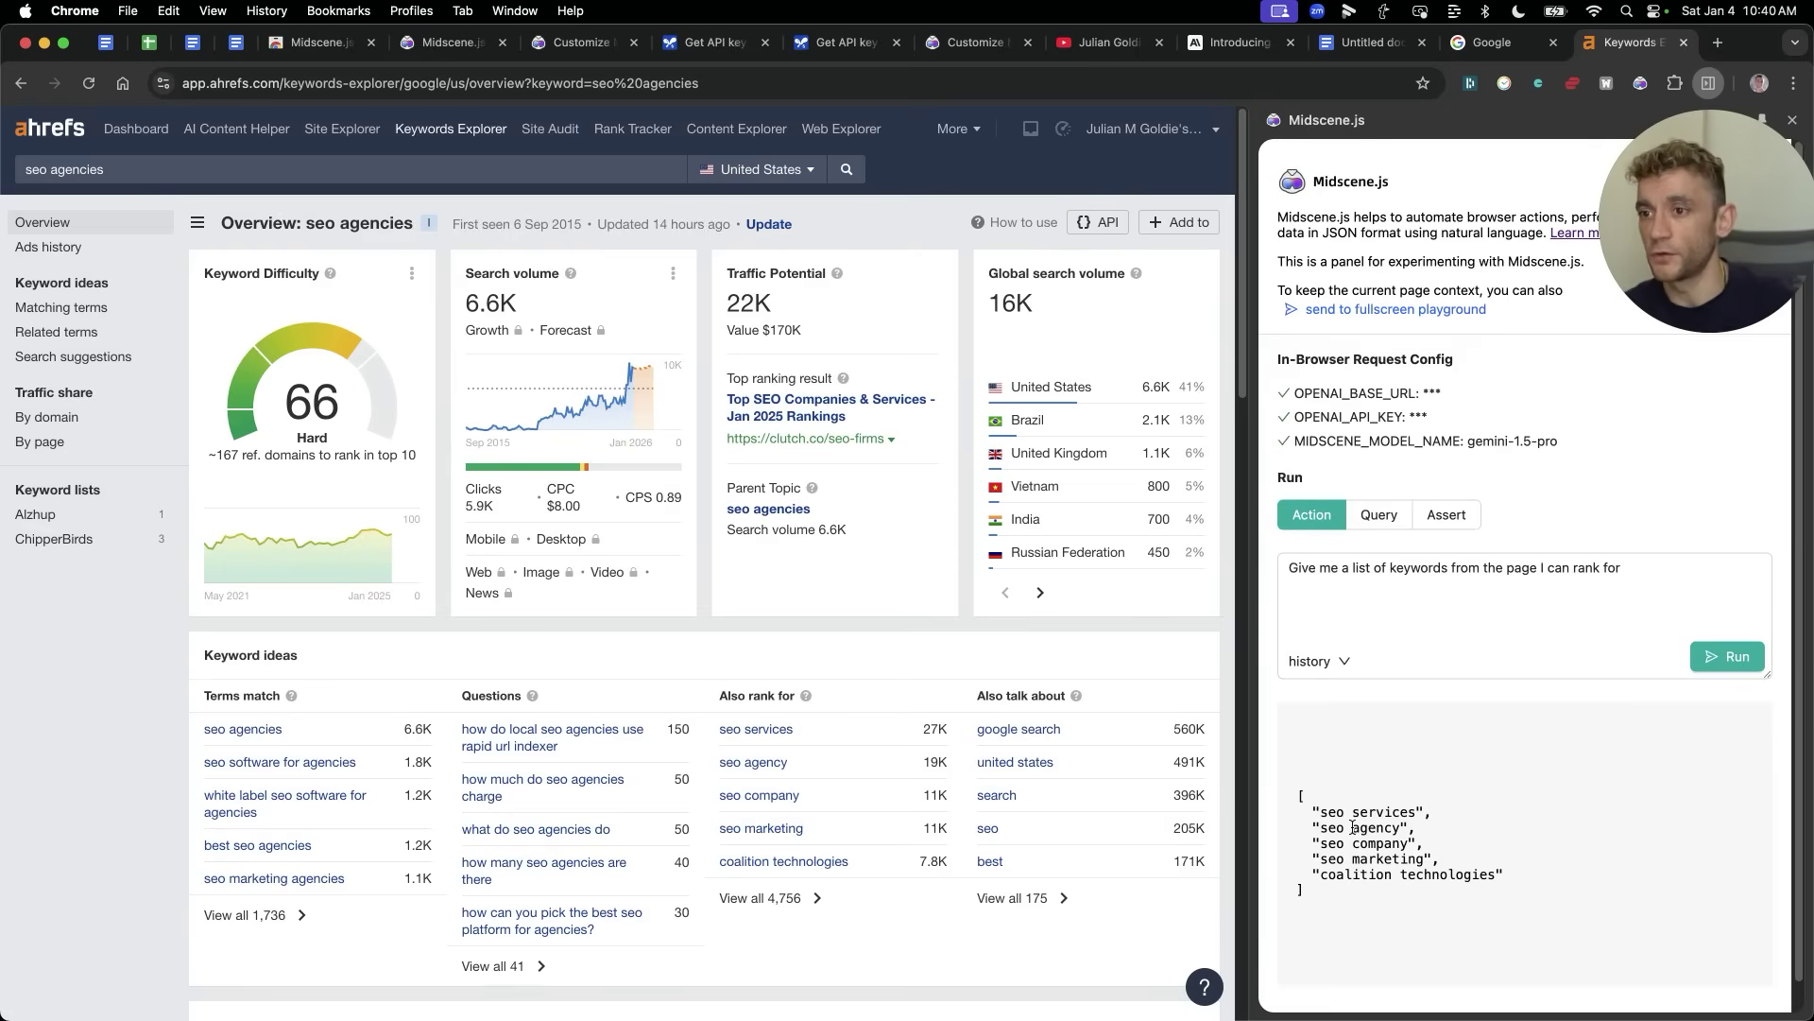
Step: Complete the 'write a tweet for me' prompt and run it on the X profile
{"action": "left_click_drag", "start_coordinate": [1278, 796], "coordinate": [1408, 909]}
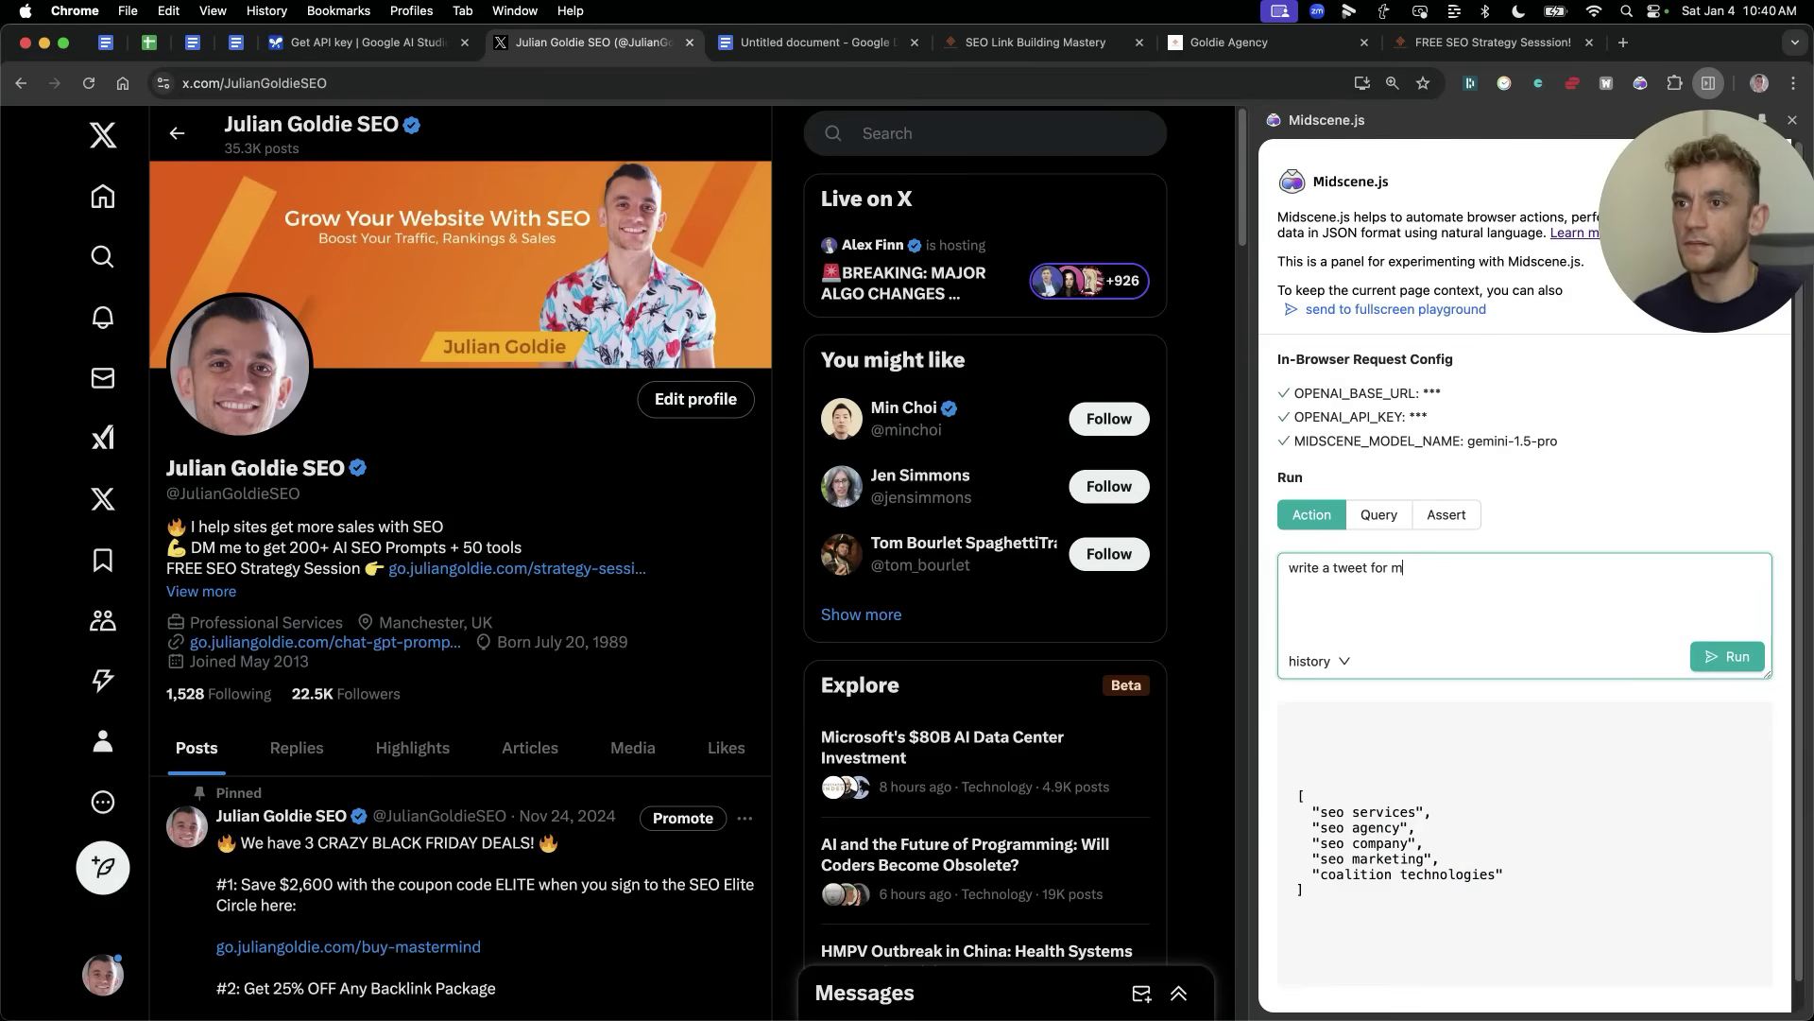
{"action": "type", "text": "e"}
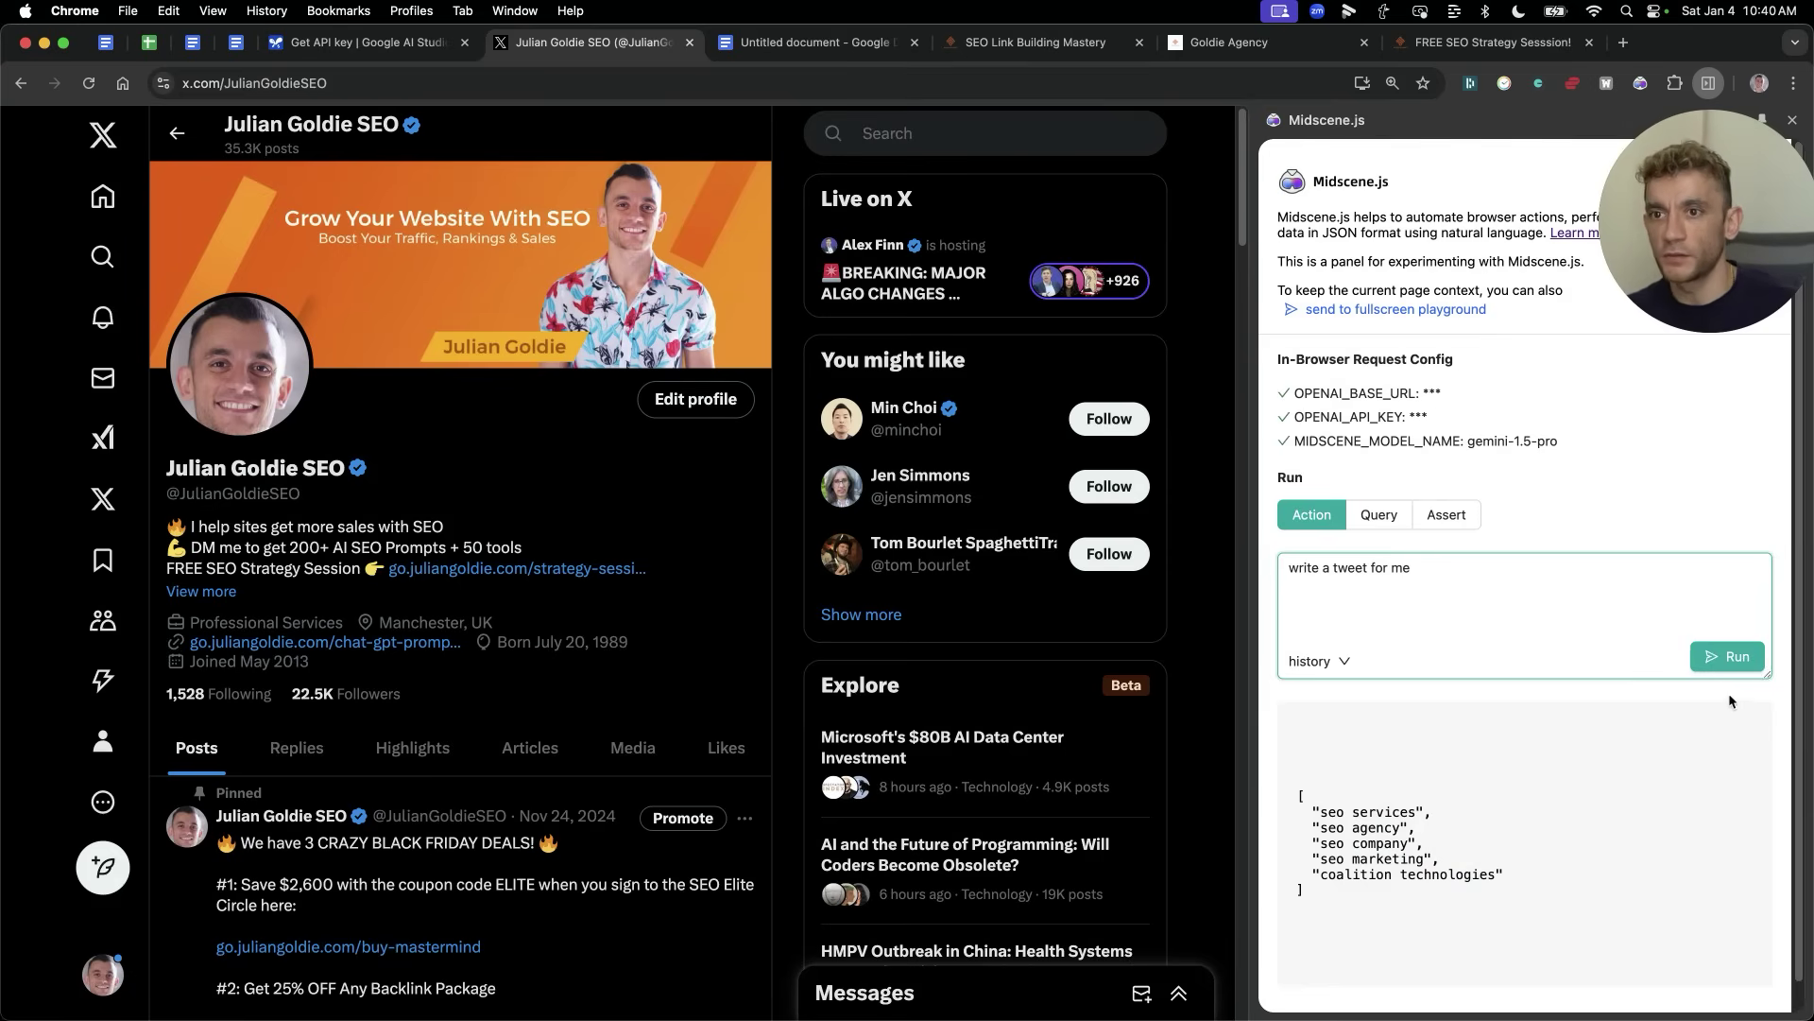
{"action": "left_click", "coordinate": [1725, 657]}
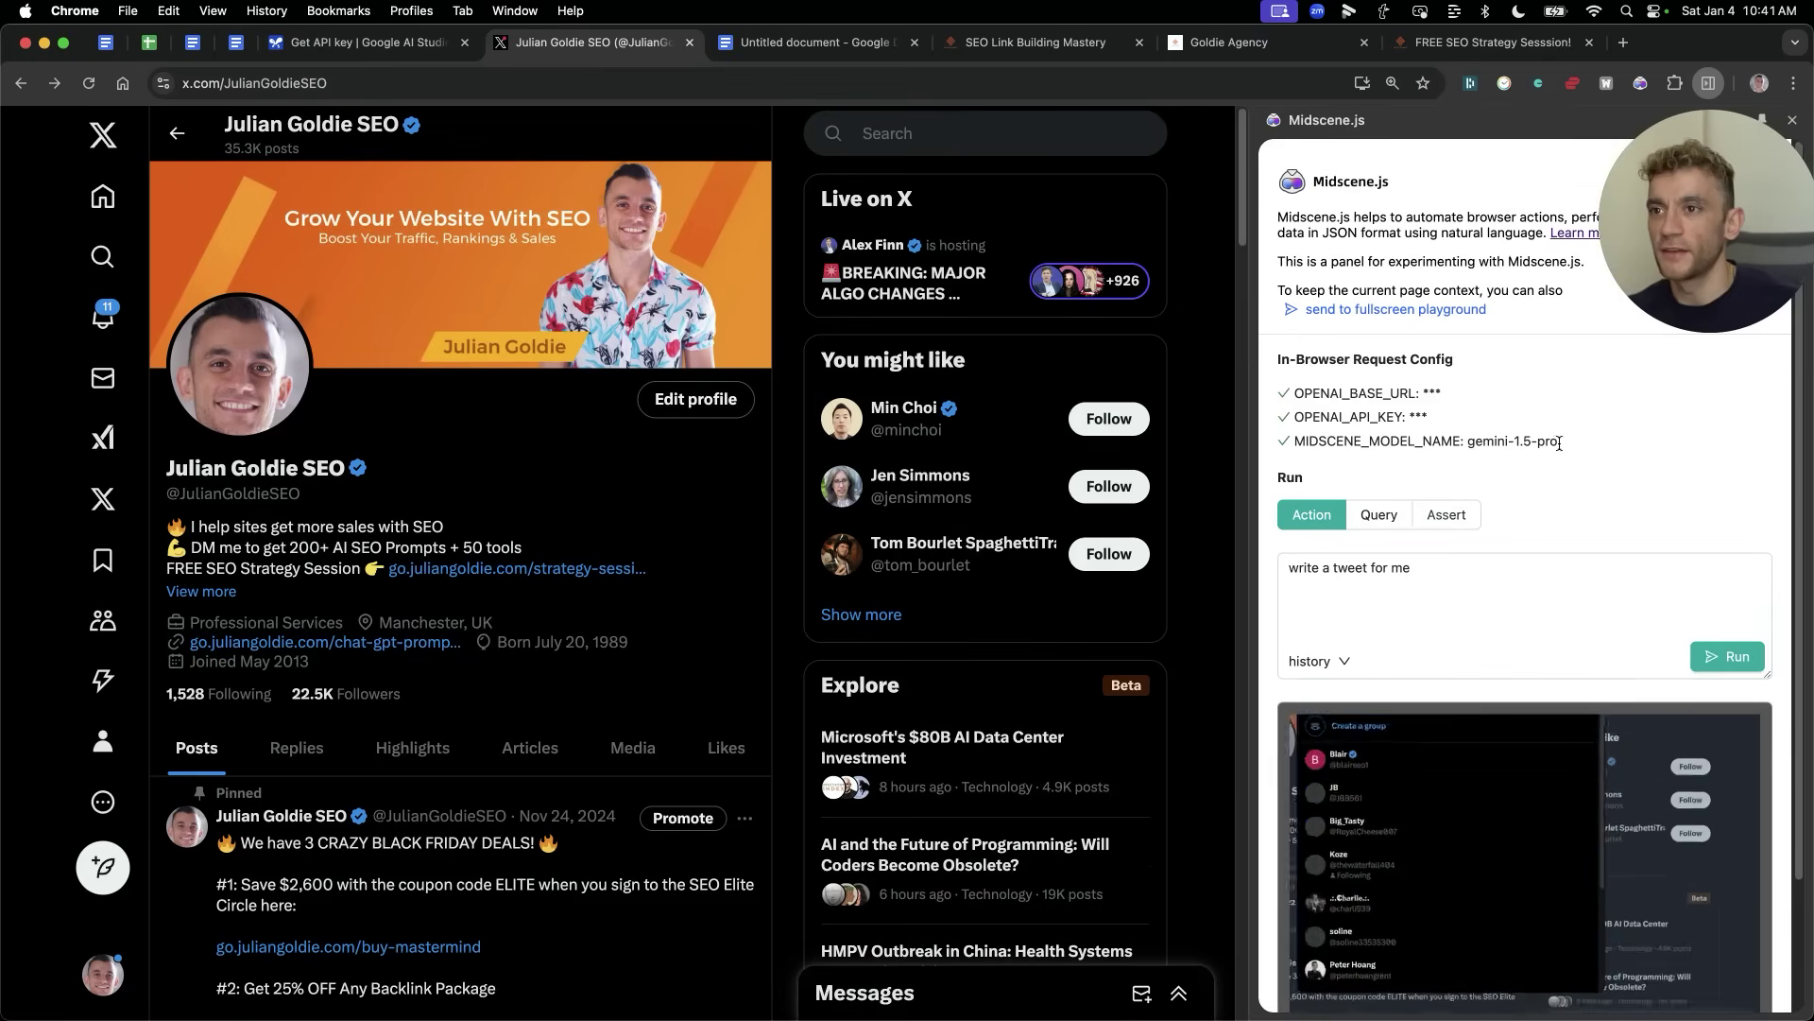
Step: Open the Env Config dialog, glance at the Docs tab, and return to the X profile
{"action": "left_click", "coordinate": [1444, 442]}
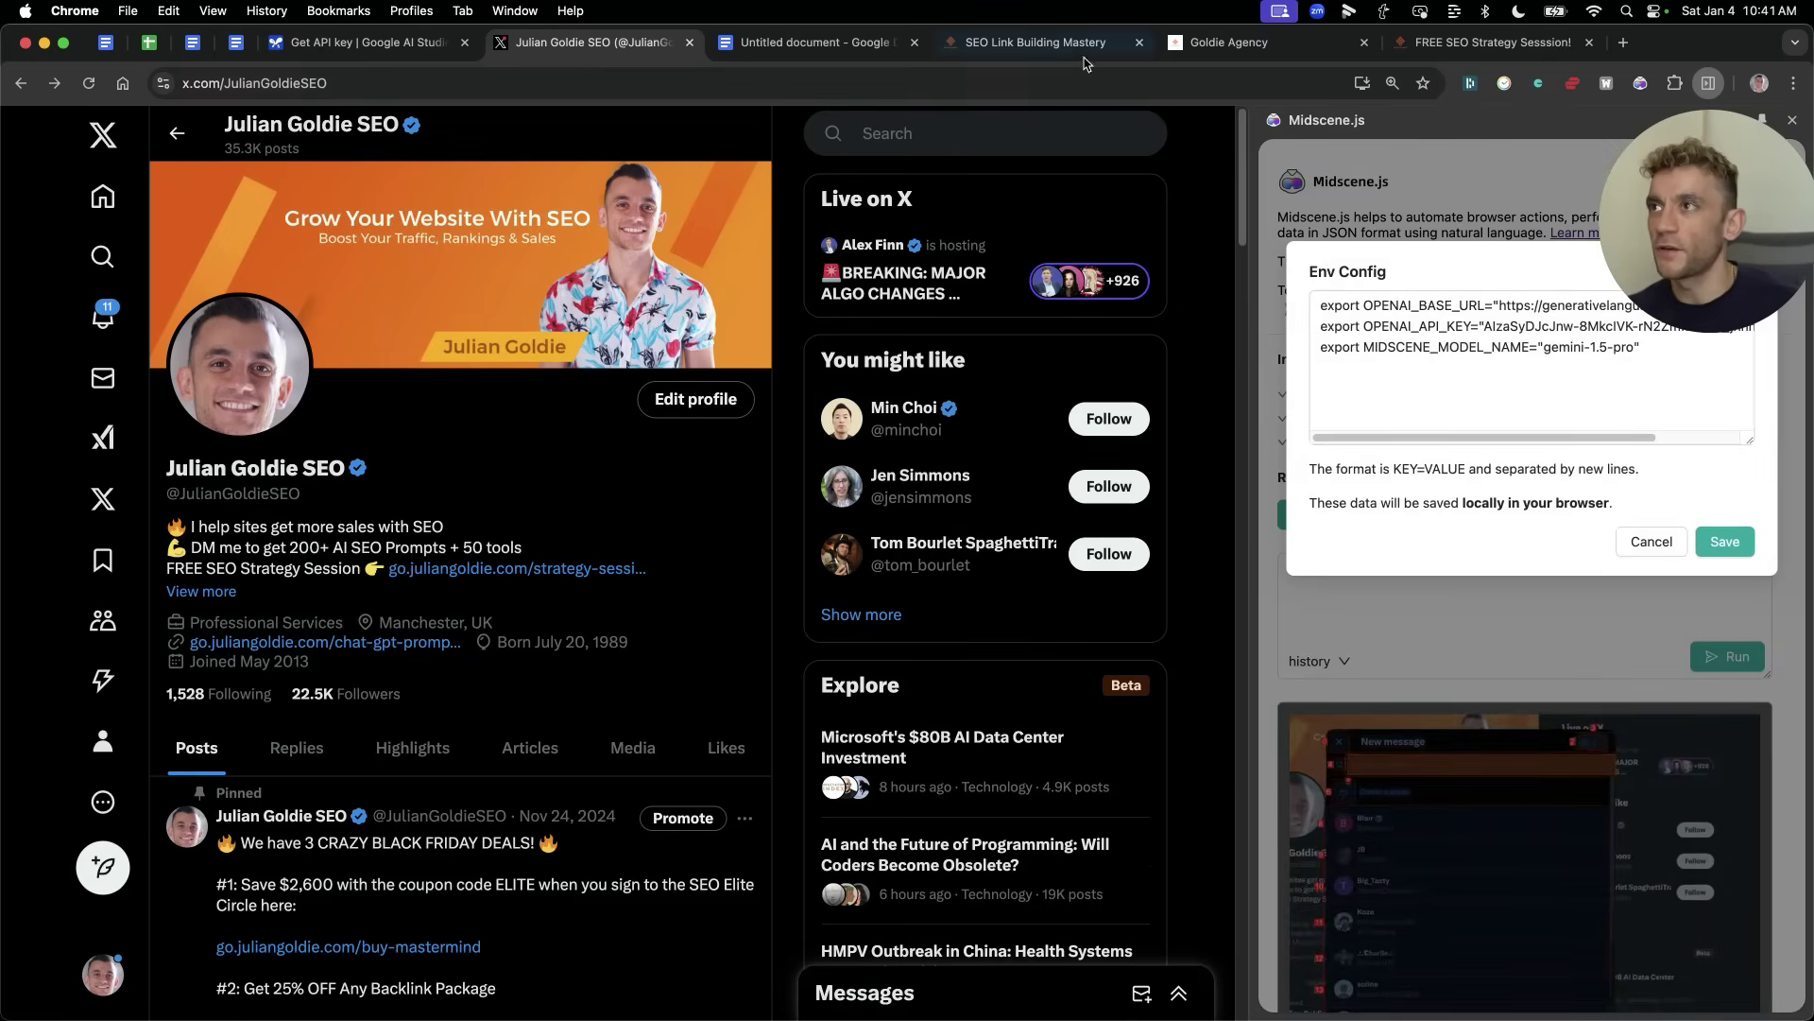
{"action": "left_click", "coordinate": [811, 42]}
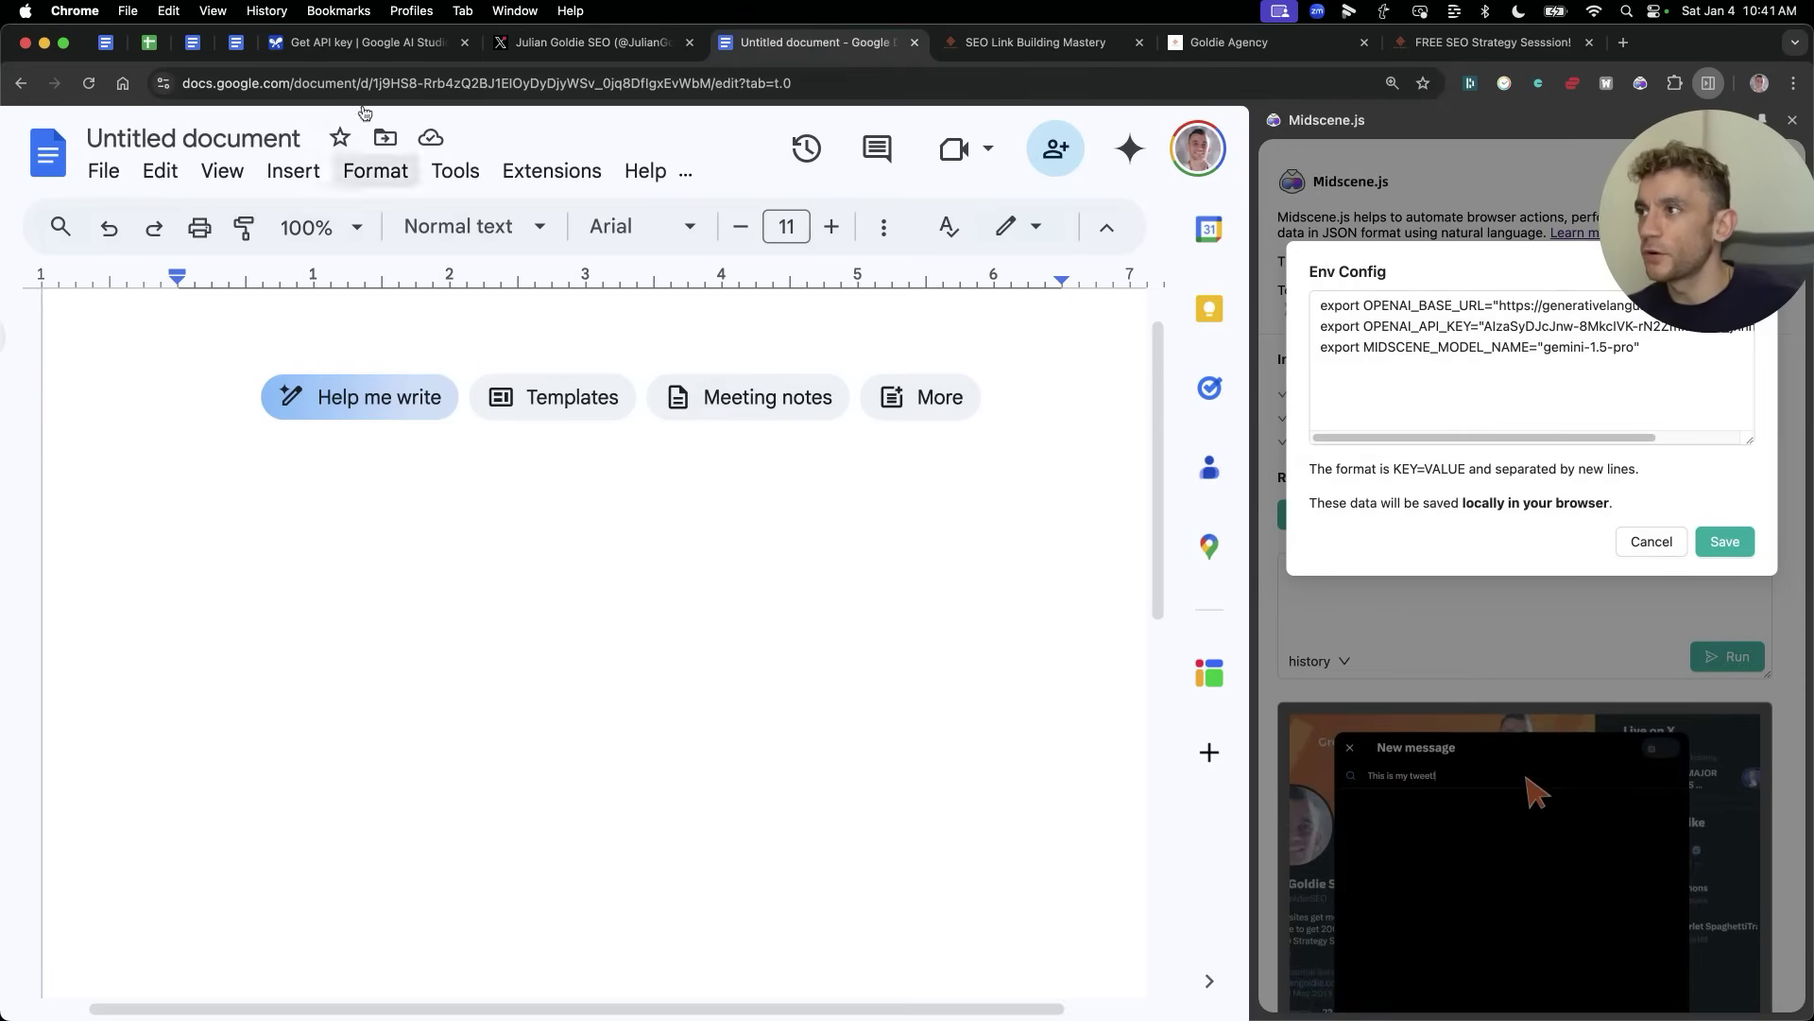
{"action": "left_click", "coordinate": [565, 38]}
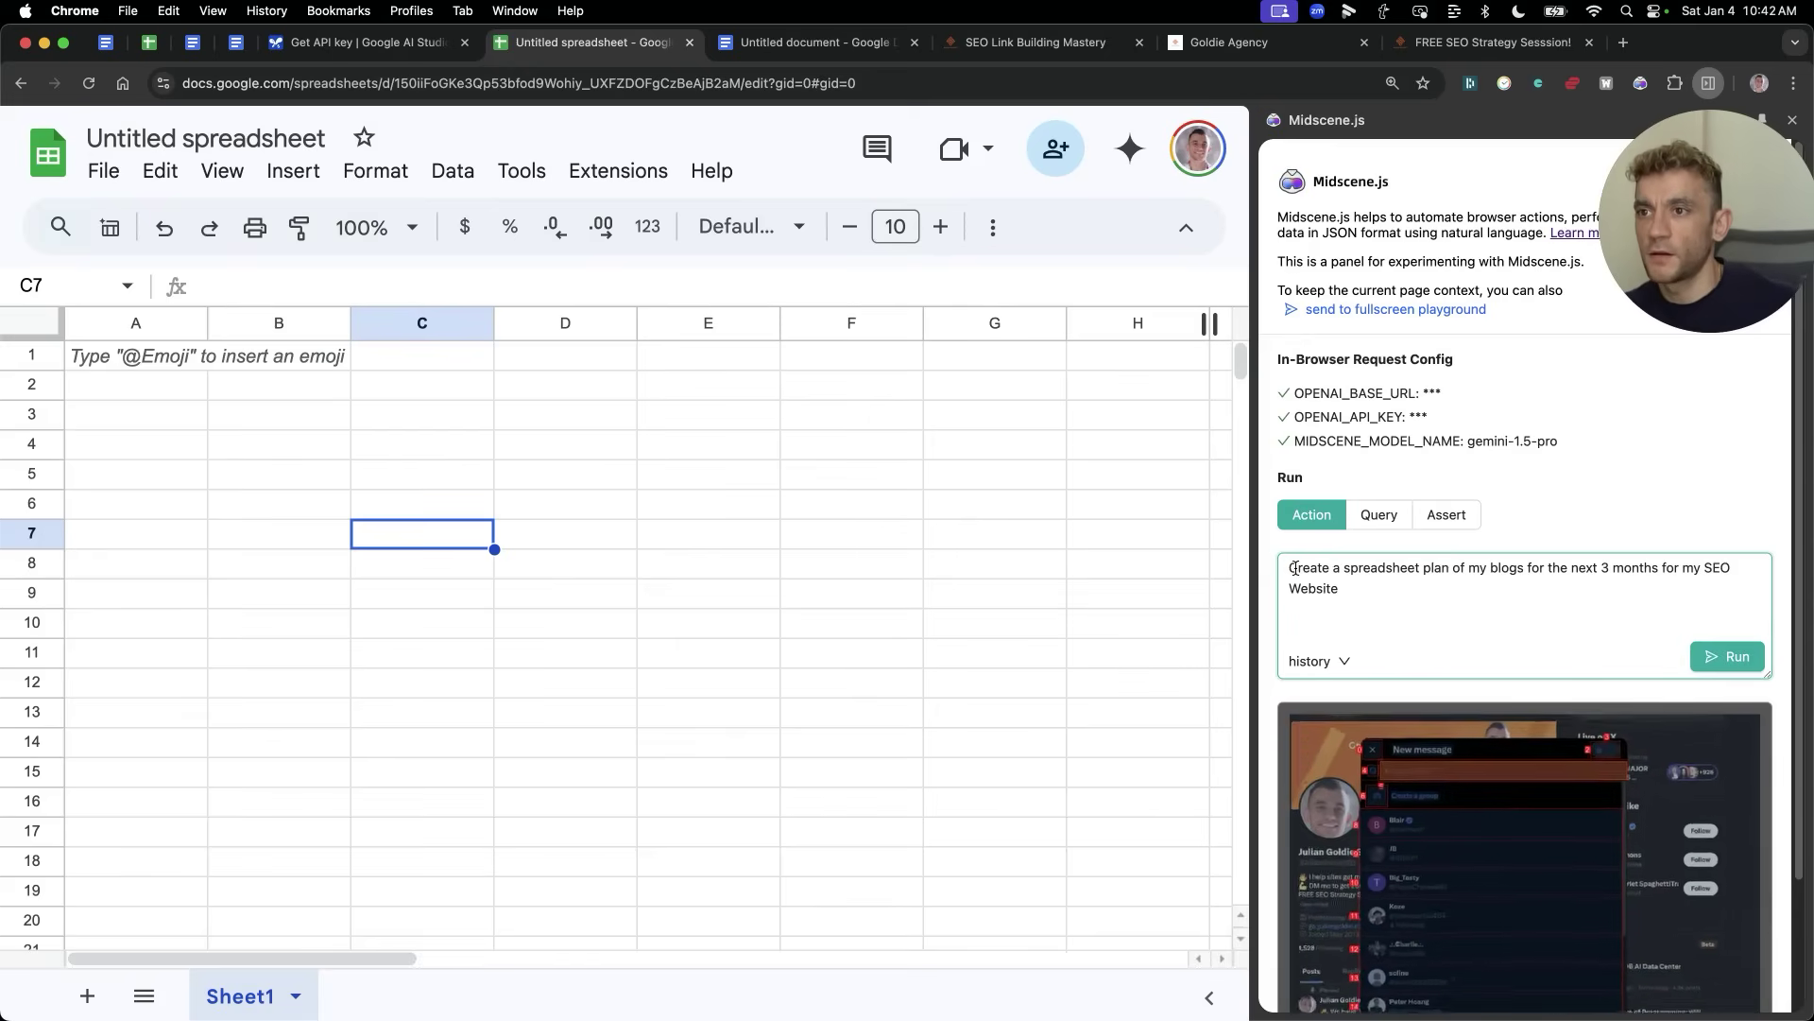
Step: Run the 3-month SEO blog plan prompt against the blank Google Sheets spreadsheet
{"action": "left_click_drag", "start_coordinate": [1299, 568], "coordinate": [1411, 586]}
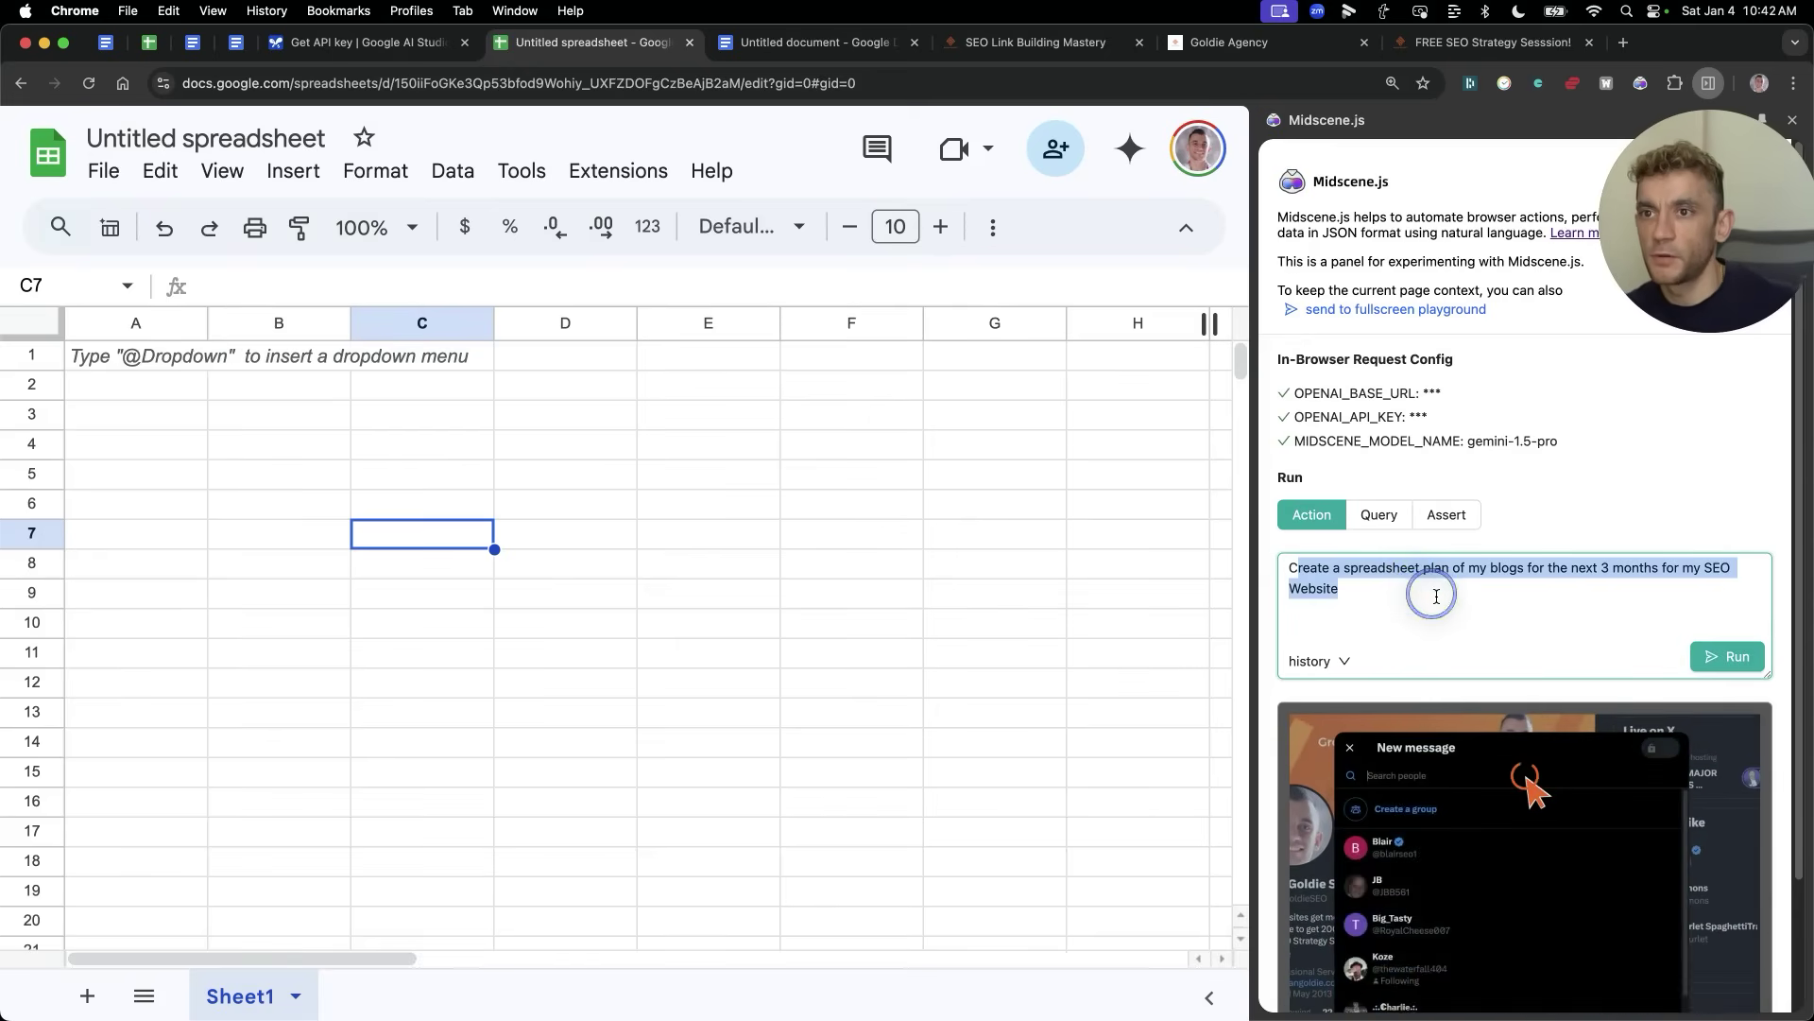
{"action": "left_click", "coordinate": [1571, 630]}
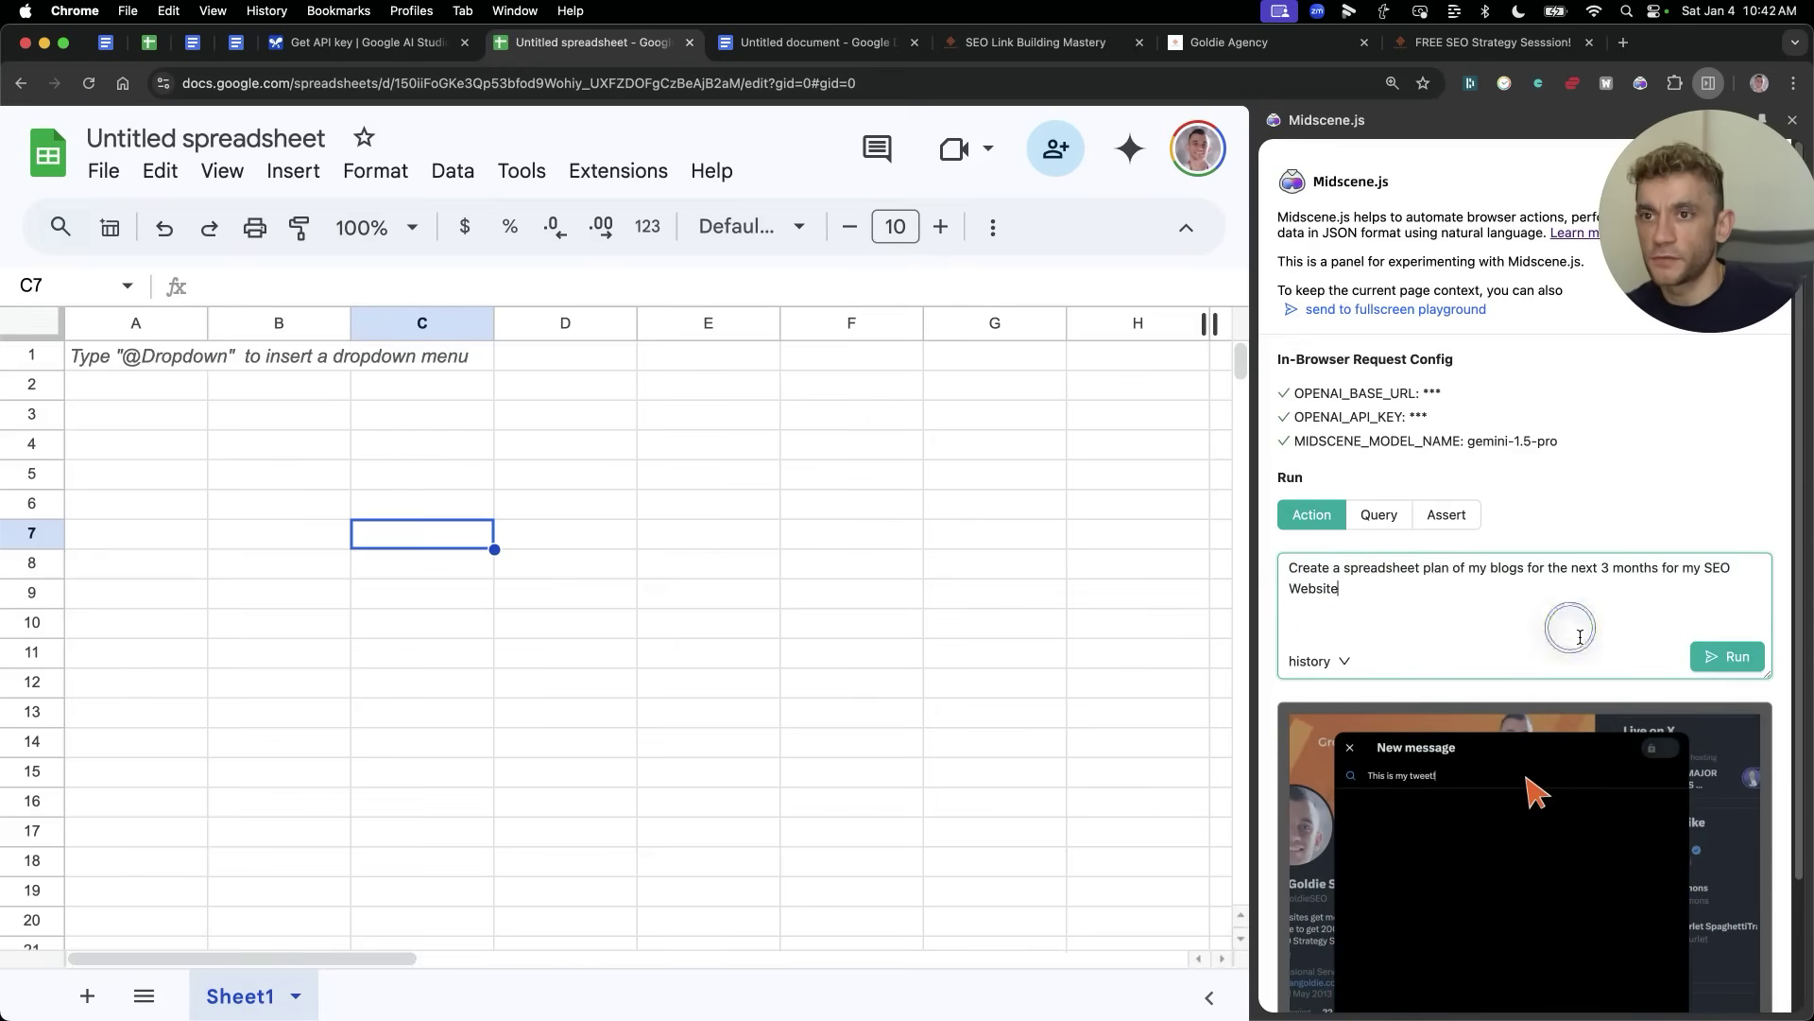
{"action": "left_click", "coordinate": [1719, 654]}
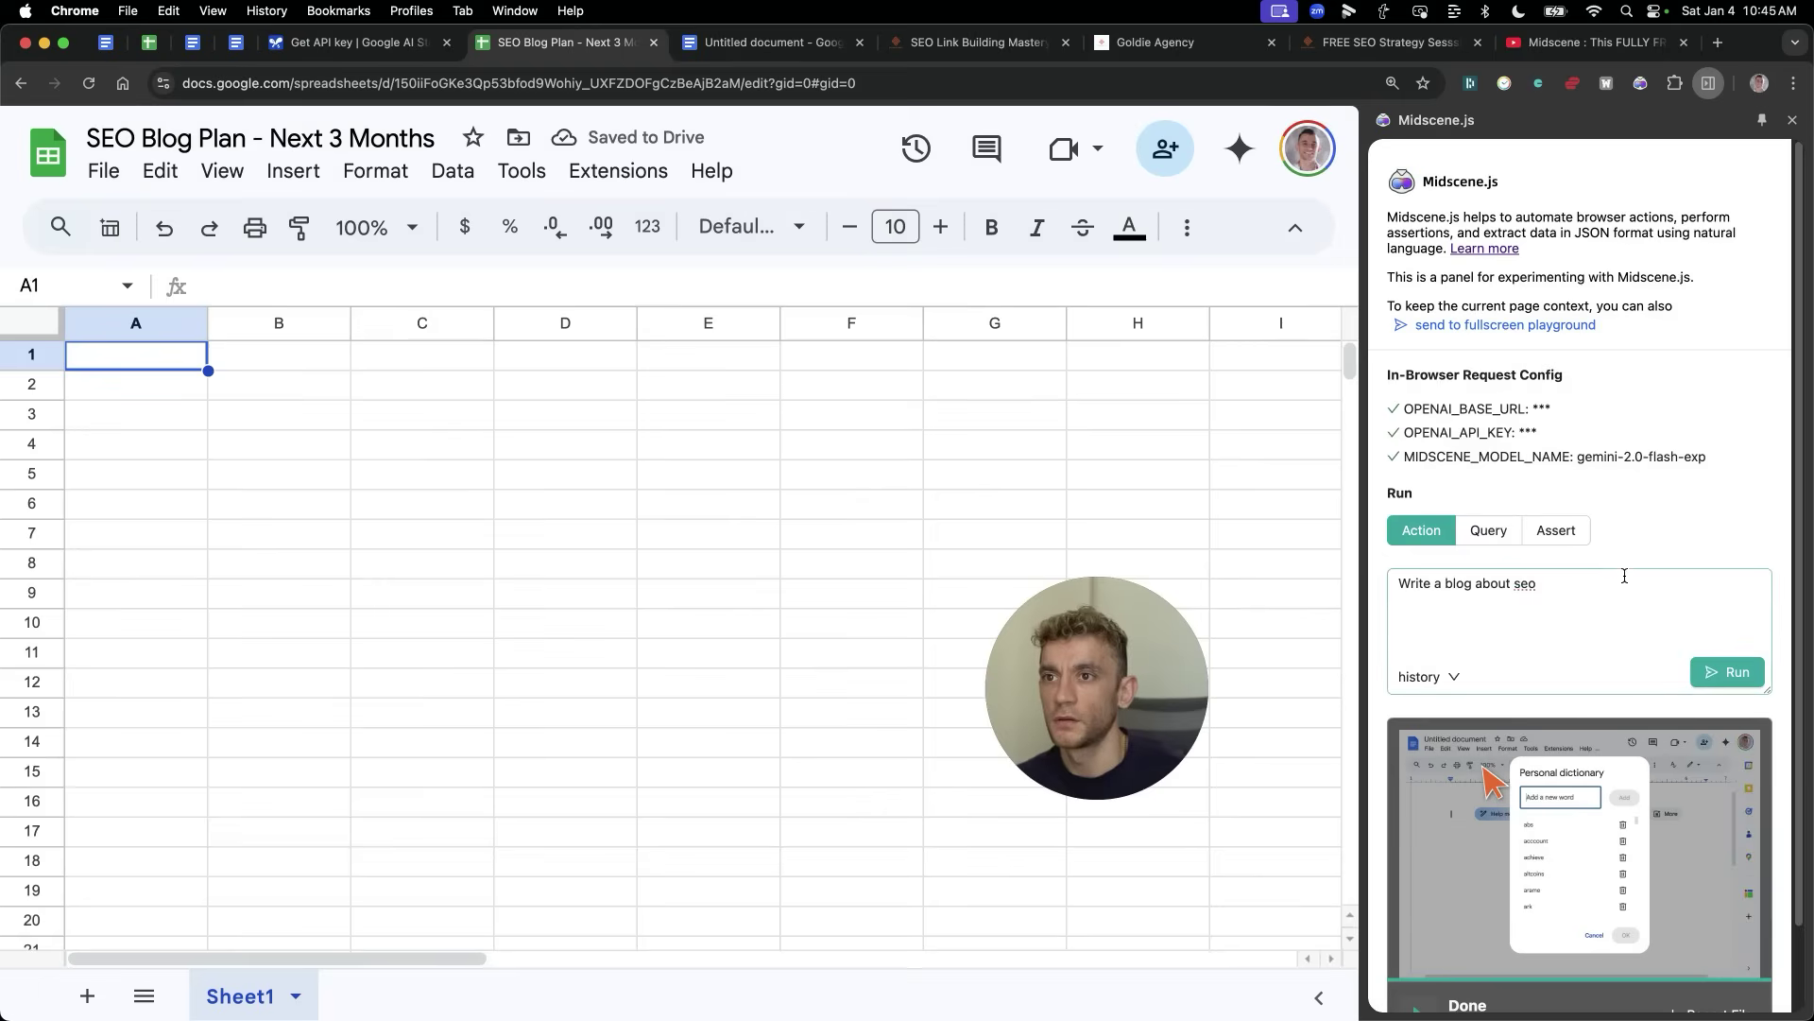
Step: Confirm in Env Config that the model is gemini-2.0-flash-exp, then close the dialog
{"action": "left_click", "coordinate": [1713, 454]}
{"action": "left_click_drag", "start_coordinate": [1633, 346], "coordinate": [1753, 349]}
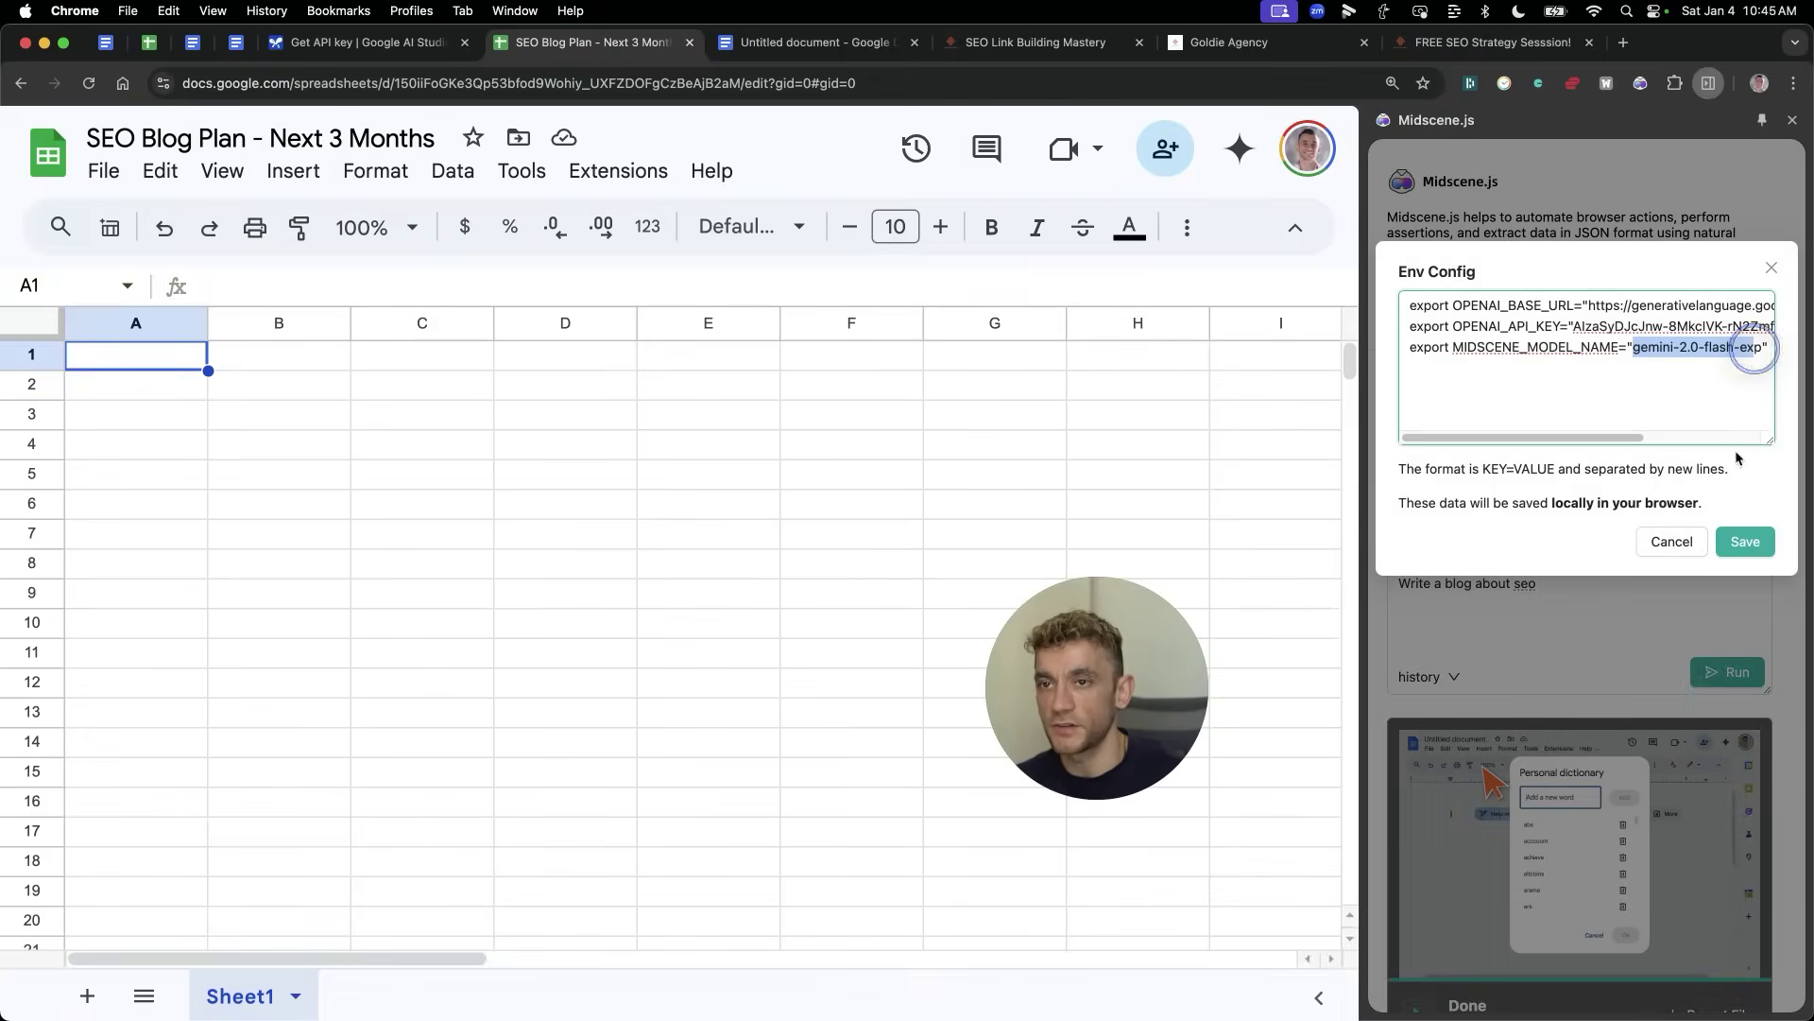
{"action": "left_click", "coordinate": [1771, 269]}
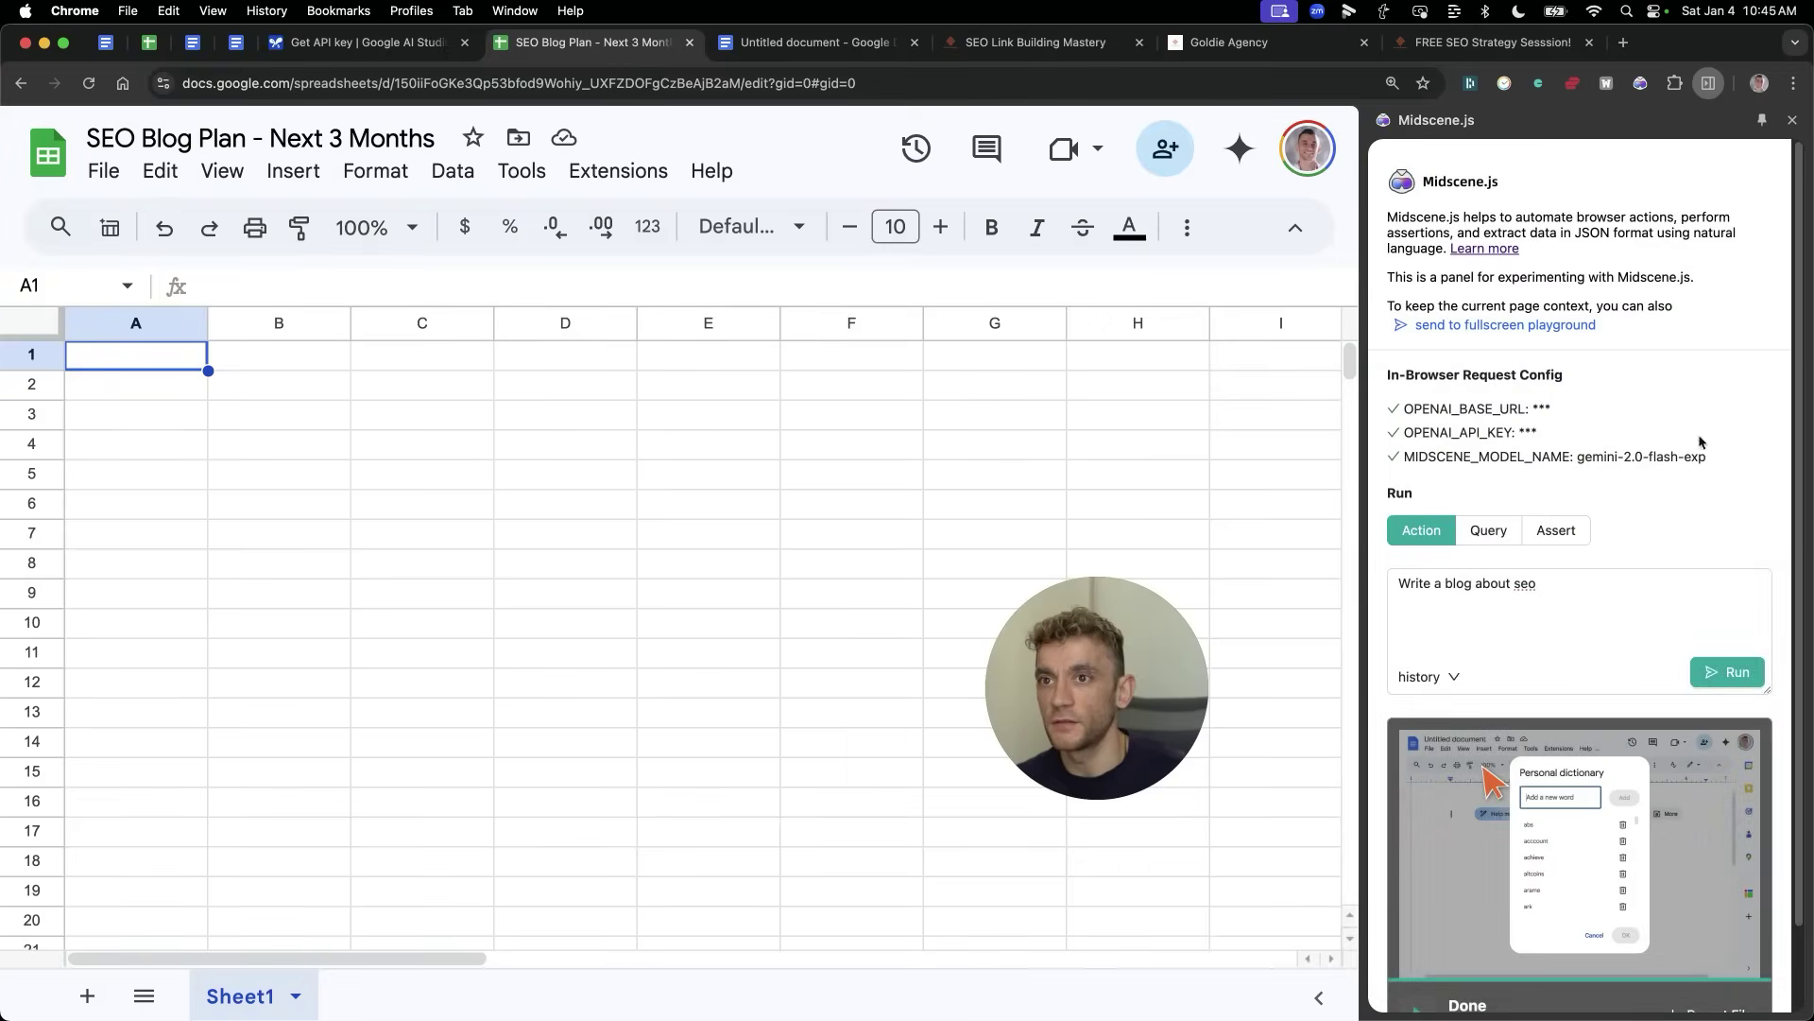
Step: Replace the blog request with the pasted SEO agency keyword and search-intent prompt
{"action": "left_click_drag", "start_coordinate": [1084, 674], "coordinate": [1360, 278]}
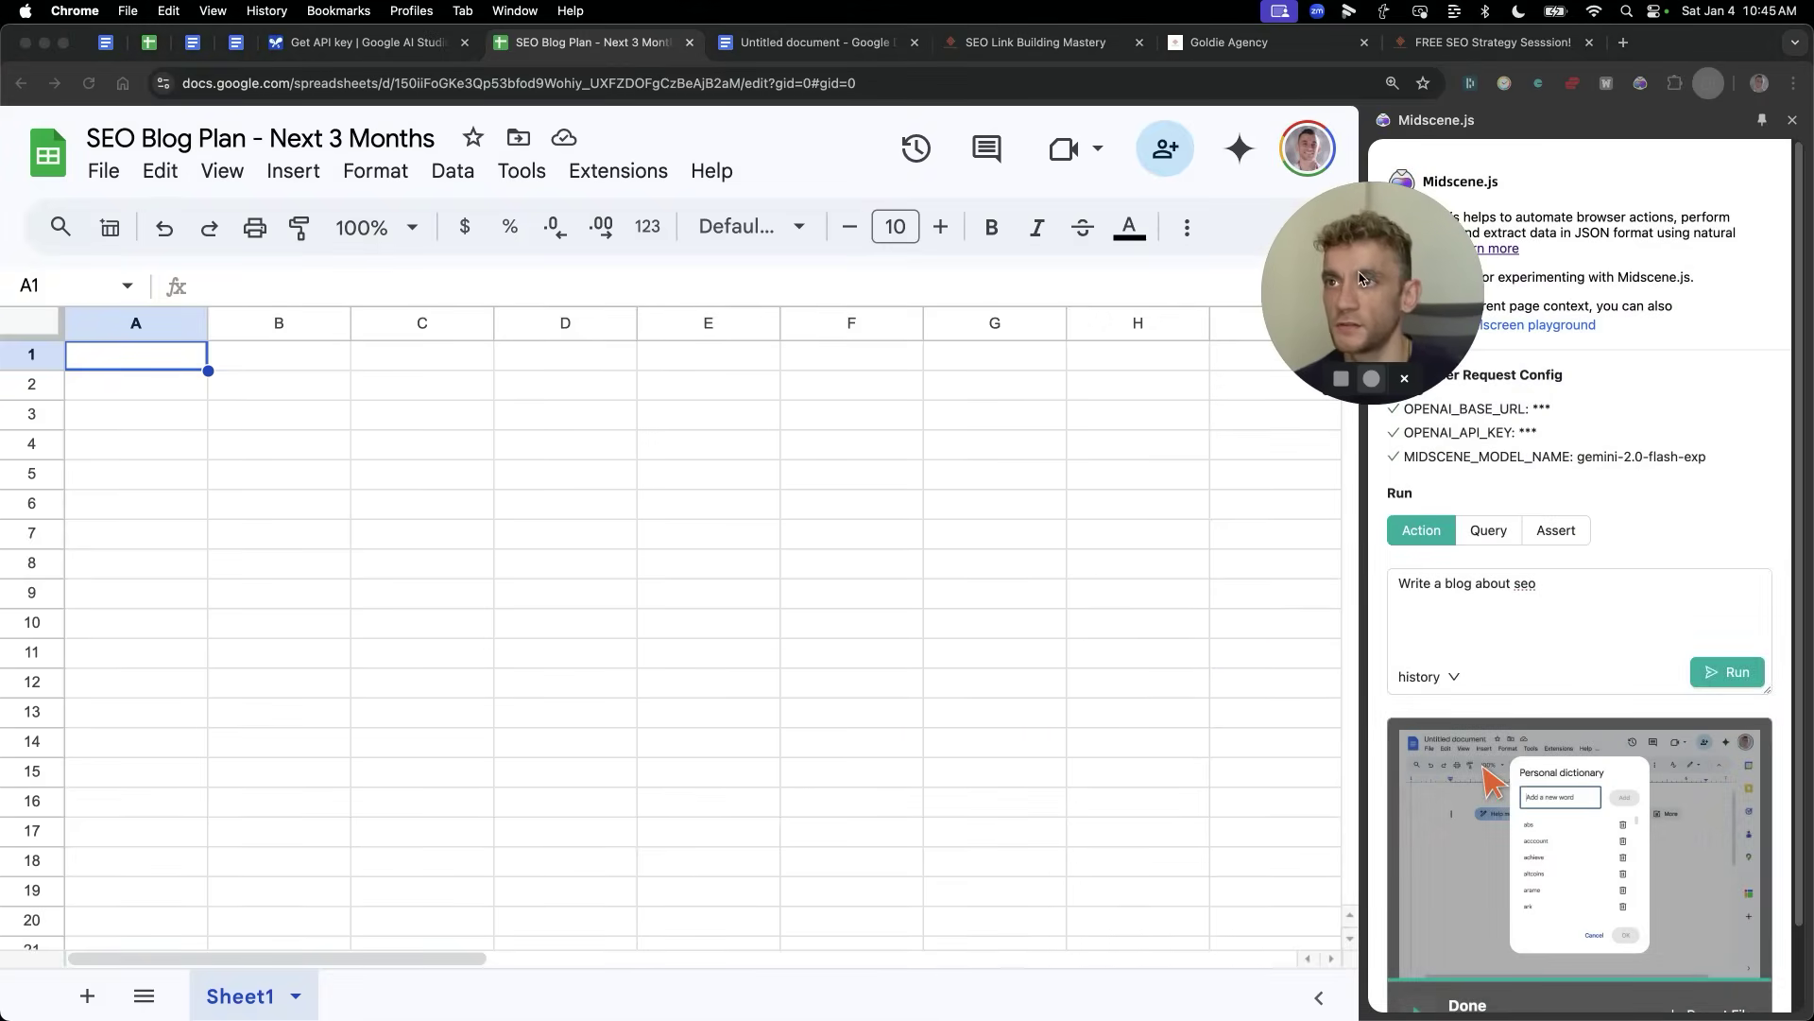
{"action": "left_click", "coordinate": [1466, 590]}
{"action": "key", "text": "super+a"}
{"action": "type", "text": "give me a list of keywords in this sheet + search intent for keywords related to SEO agencies. Make it super detailed + useful"}
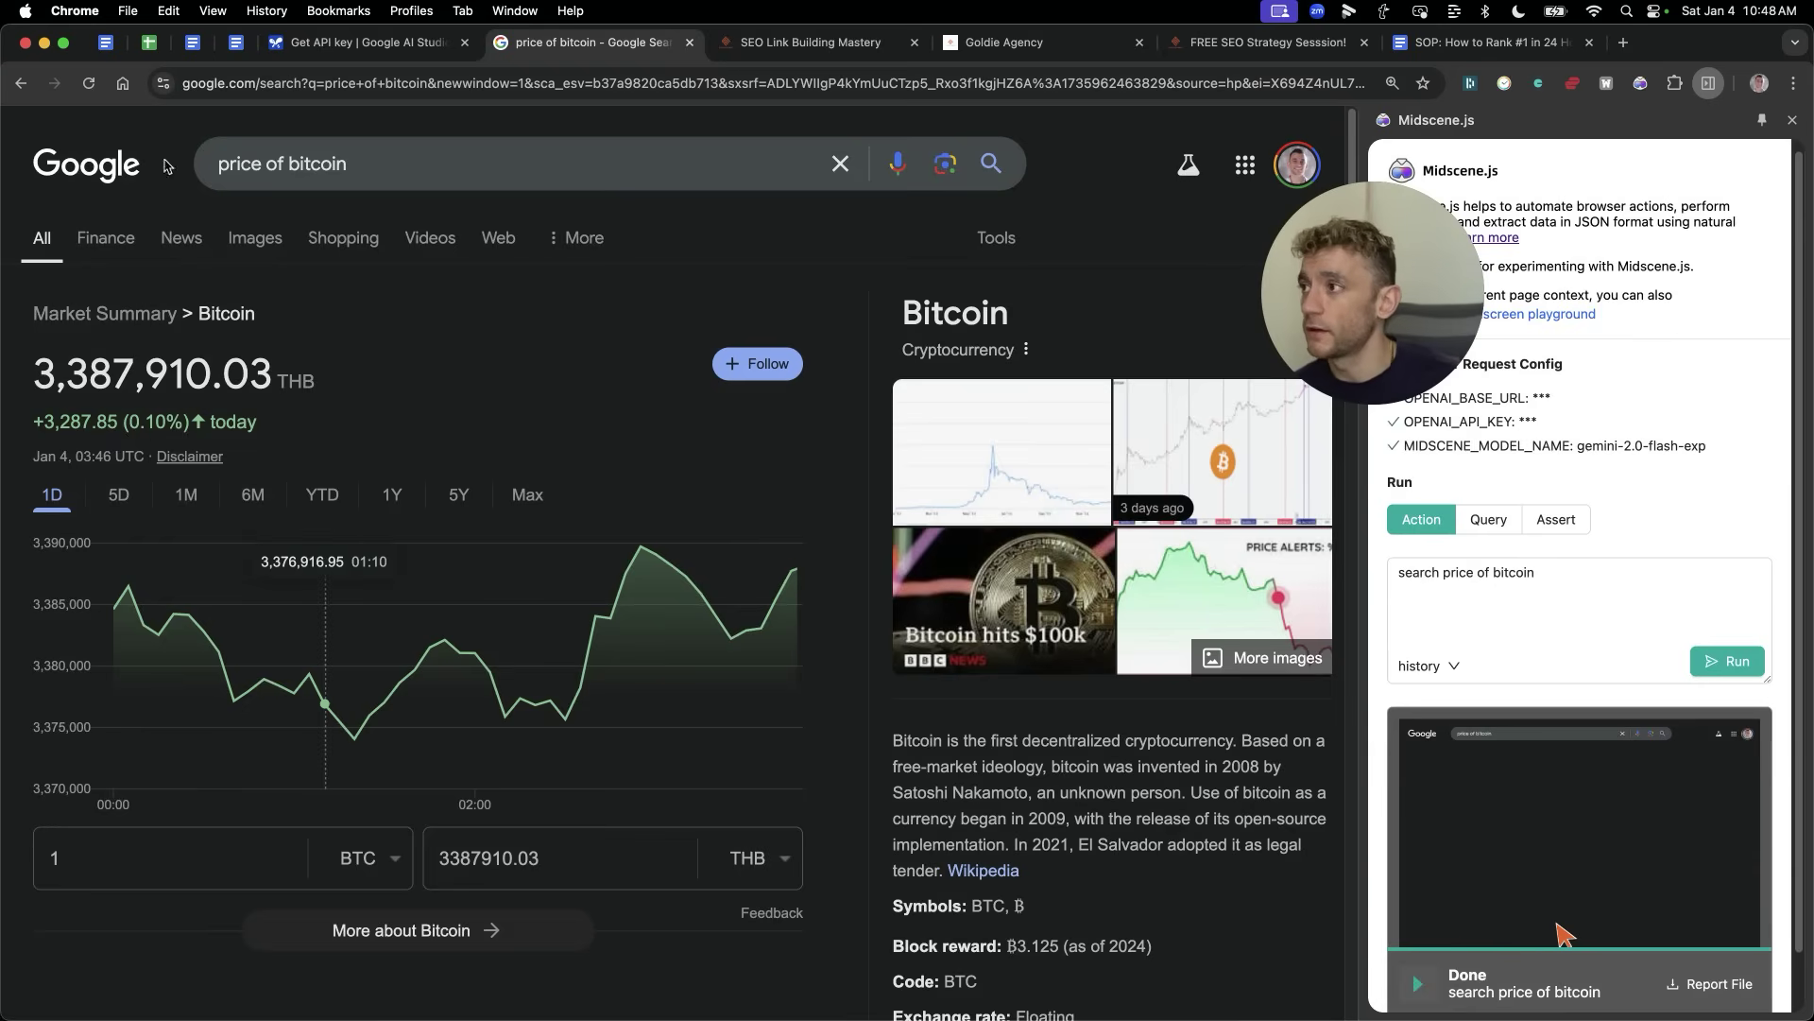
Step: Review Google's bitcoin price results in THB, then close the search results tab
{"action": "scroll", "coordinate": [836, 401], "scroll_direction": "down", "scroll_amount": 8}
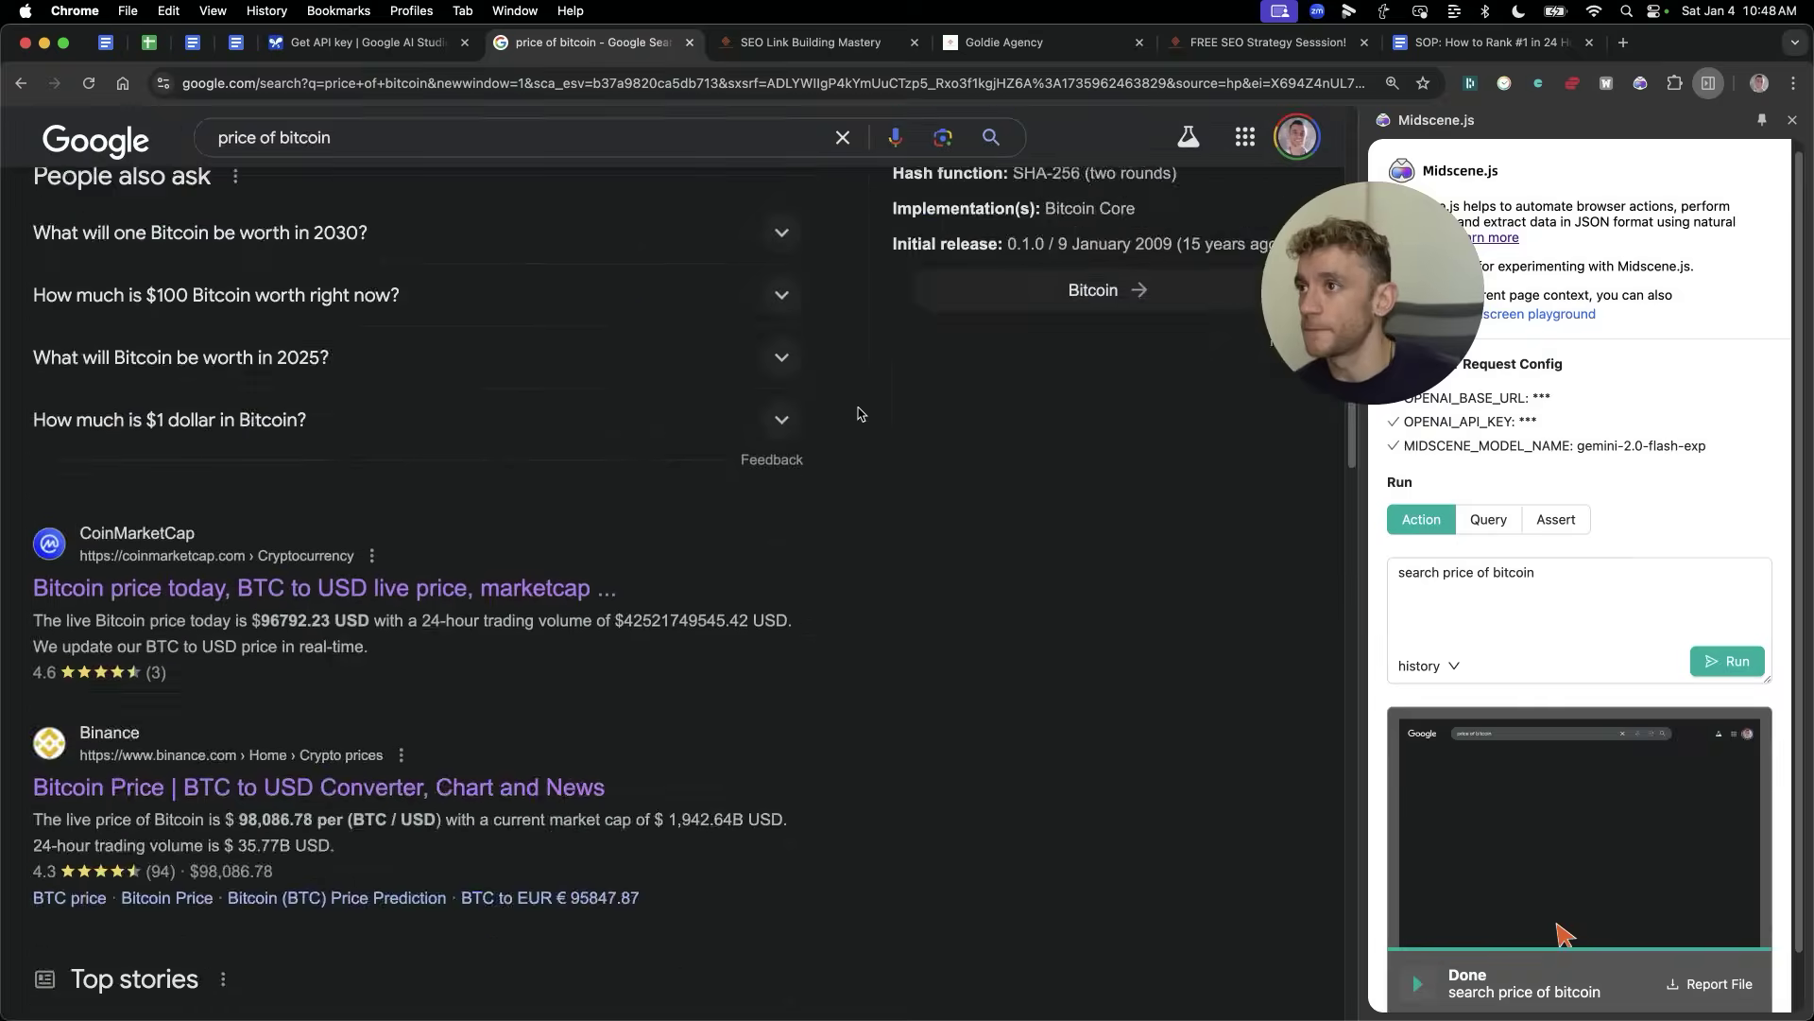
{"action": "scroll", "coordinate": [879, 444], "scroll_direction": "up", "scroll_amount": 8}
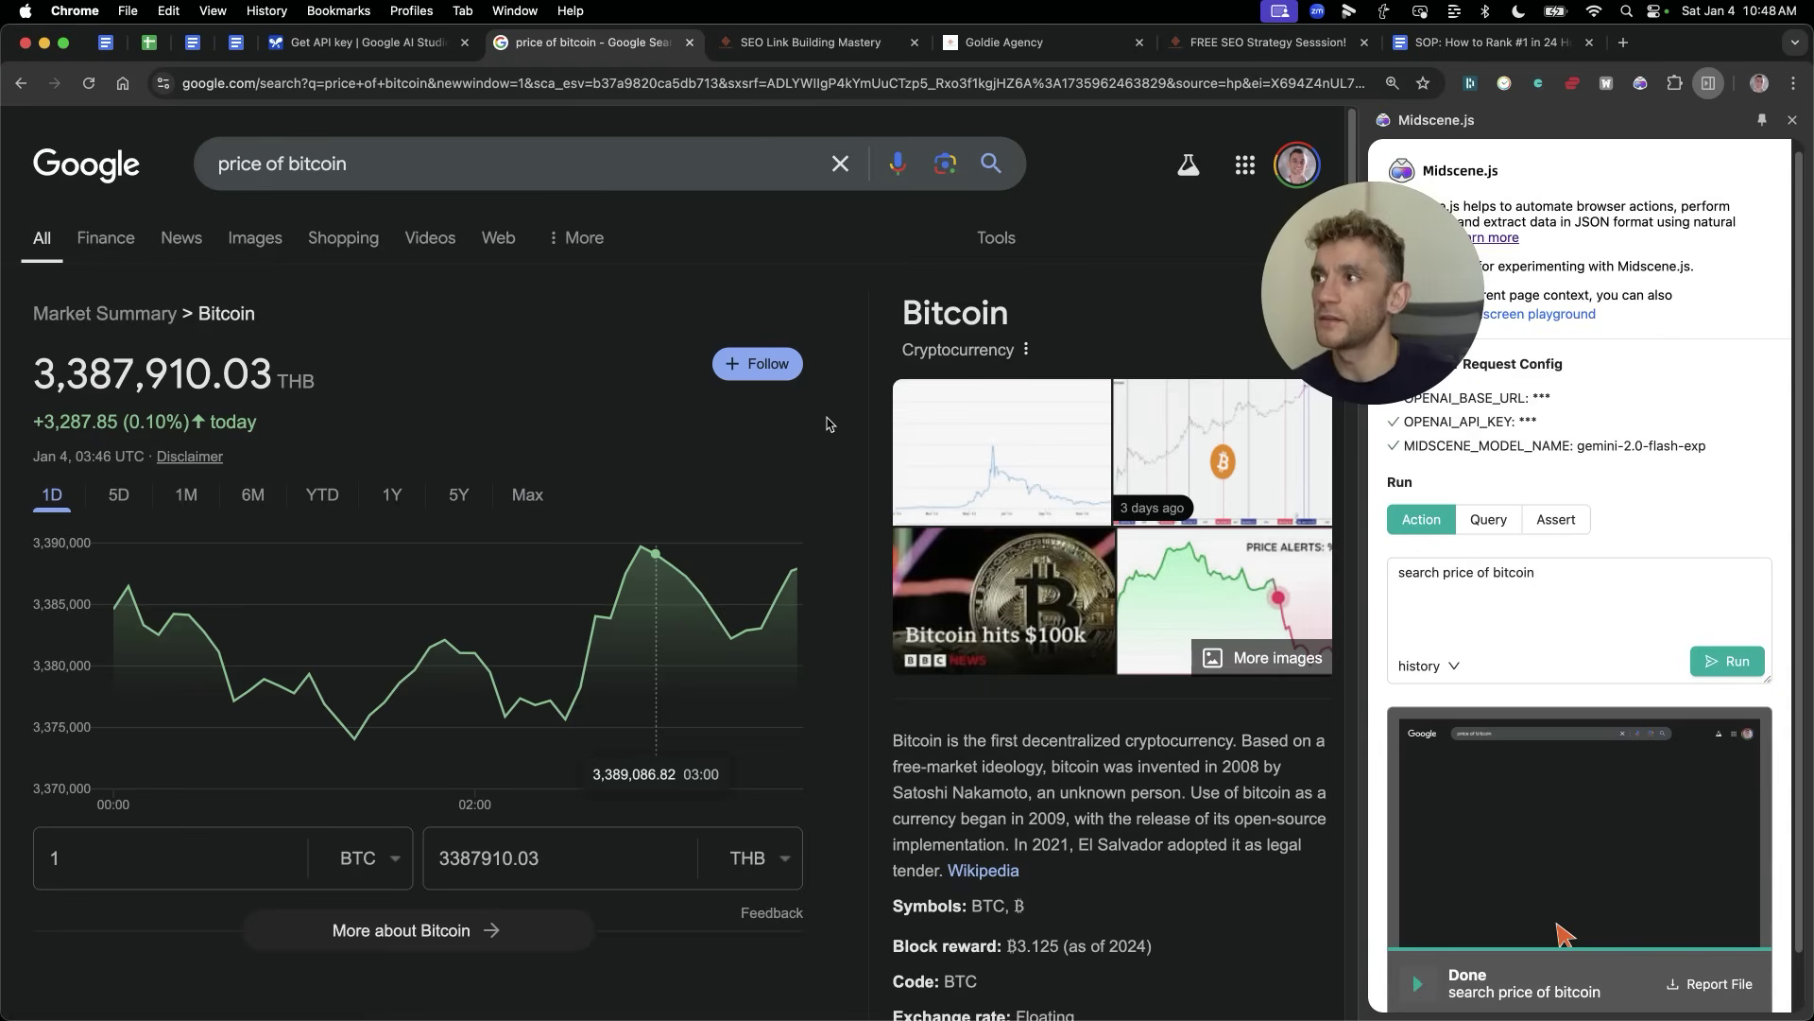
{"action": "scroll", "coordinate": [812, 416], "scroll_direction": "down", "scroll_amount": 1}
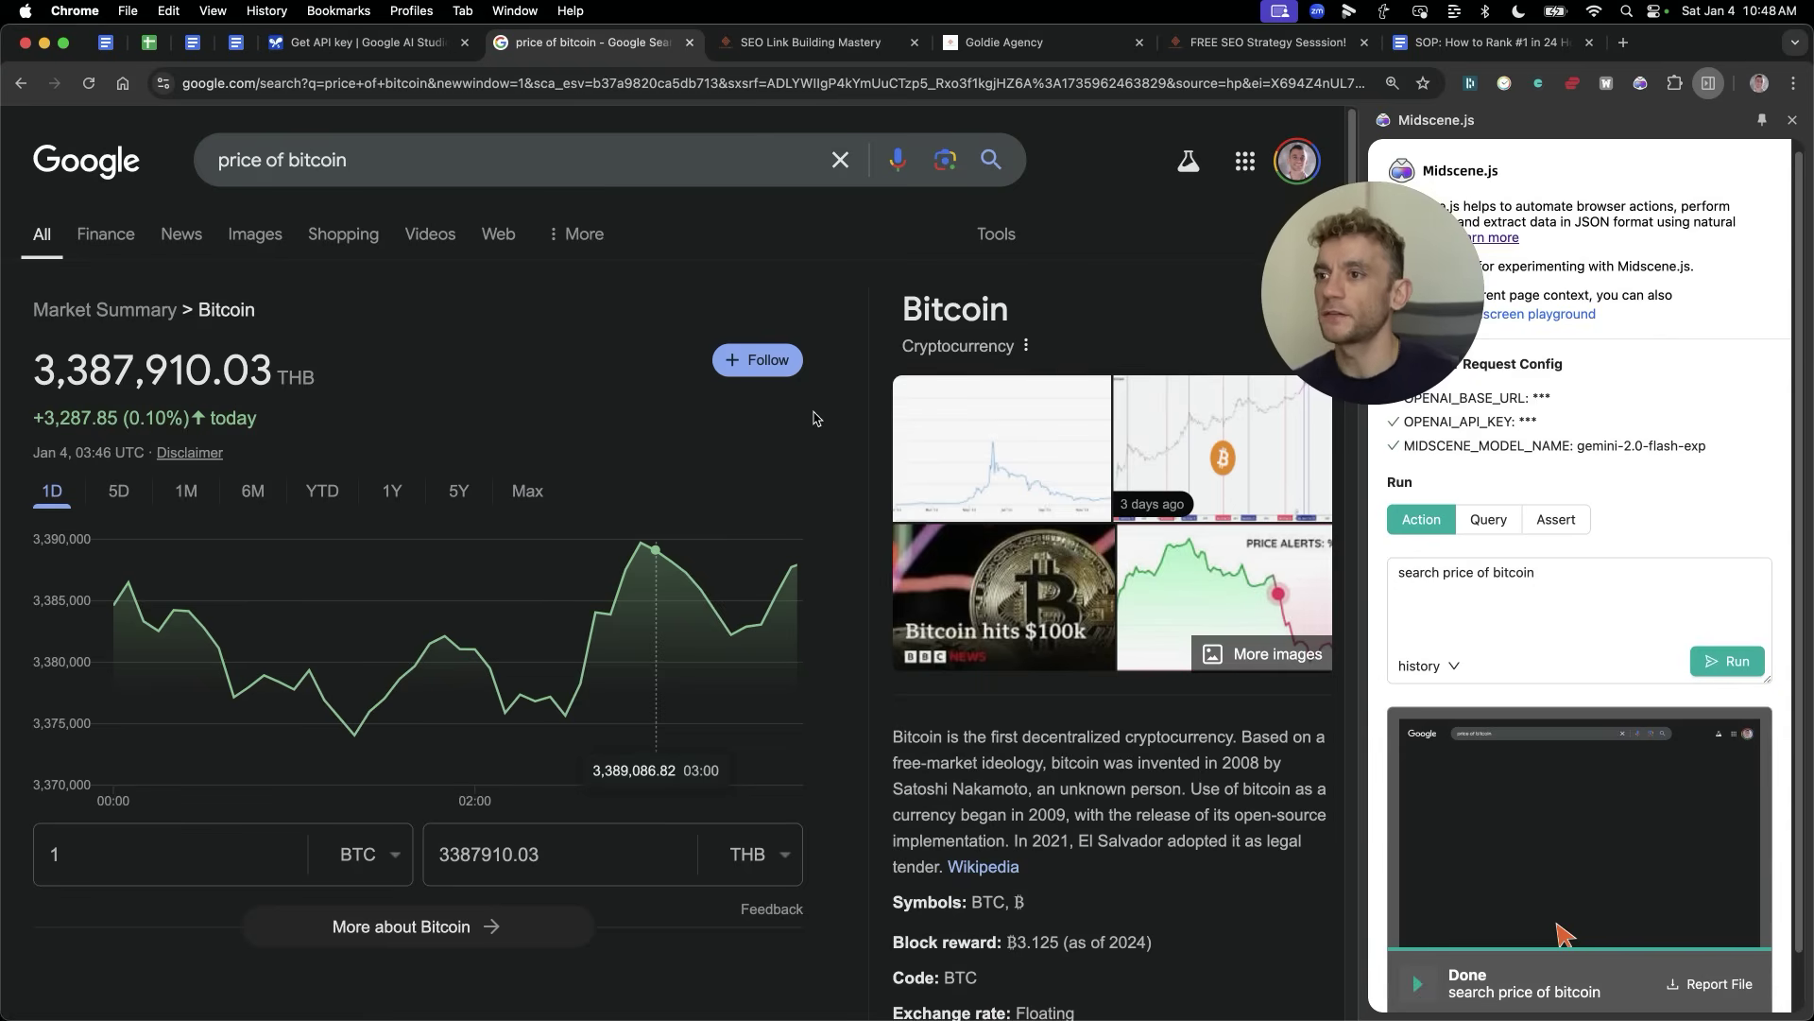
{"action": "scroll", "coordinate": [815, 418], "scroll_direction": "down", "scroll_amount": 5}
{"action": "scroll", "coordinate": [829, 427], "scroll_direction": "up", "scroll_amount": 5}
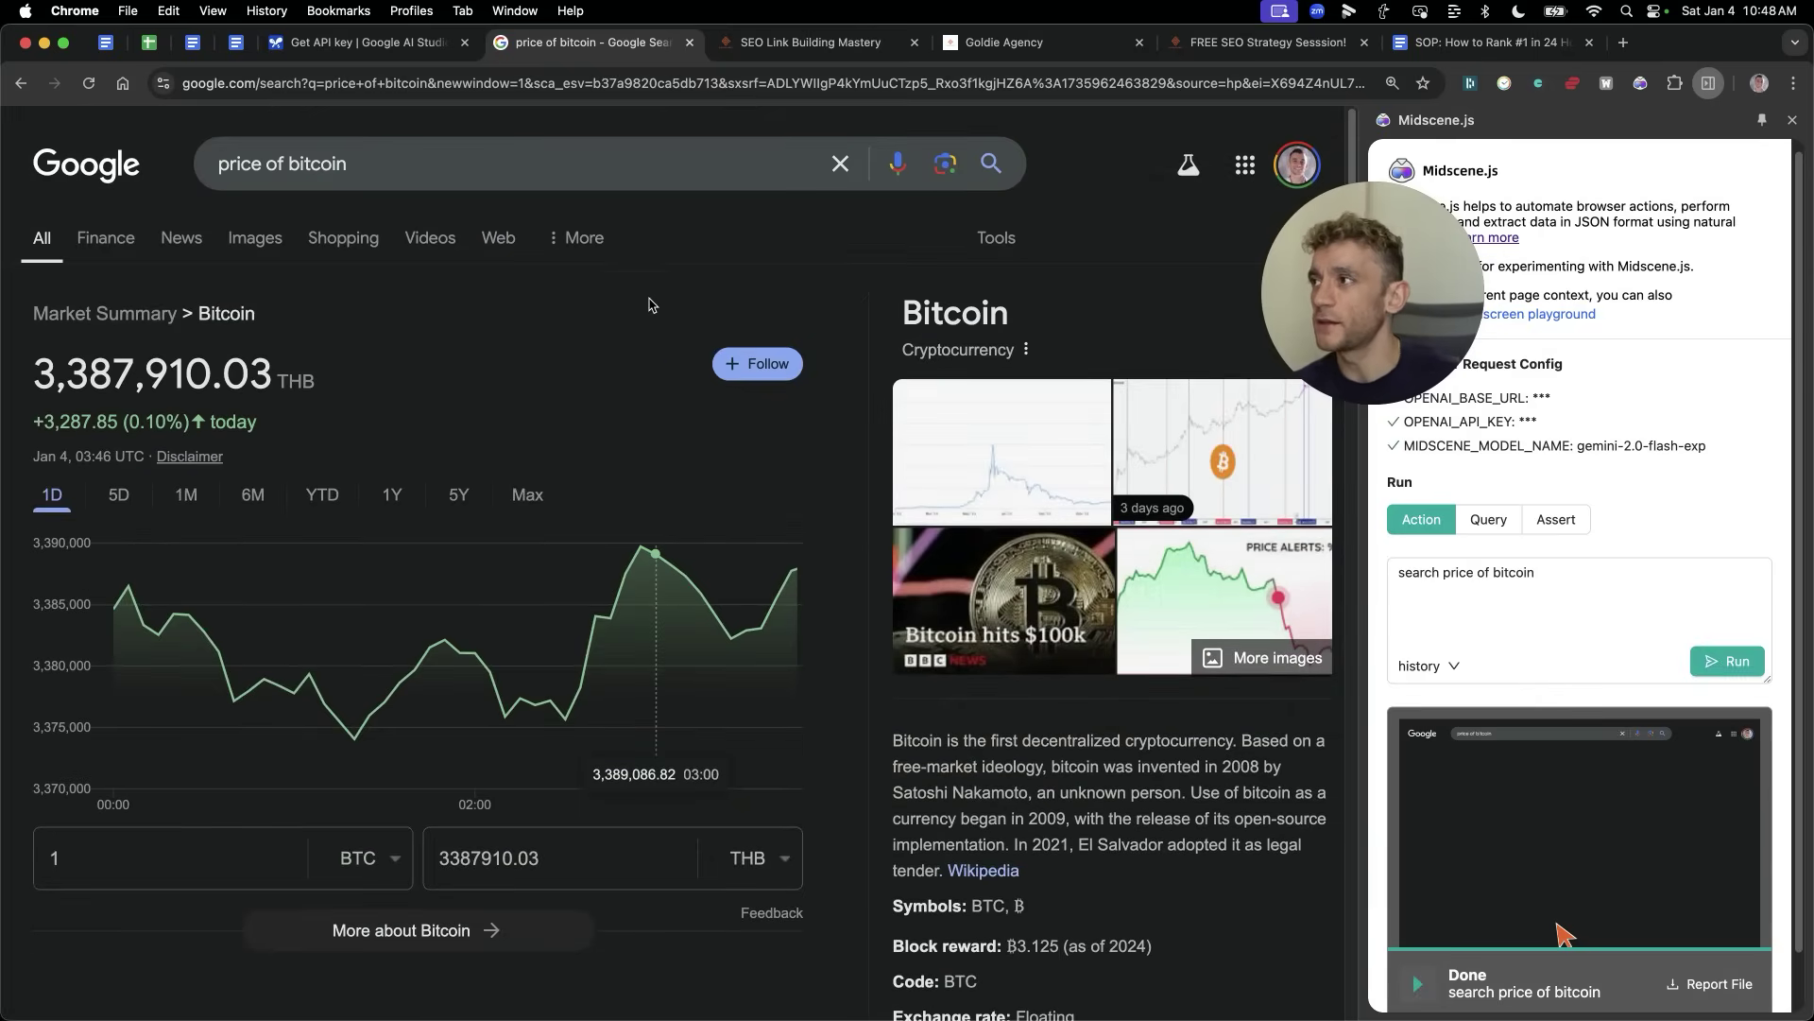
{"action": "scroll", "coordinate": [620, 373], "scroll_direction": "down", "scroll_amount": 10}
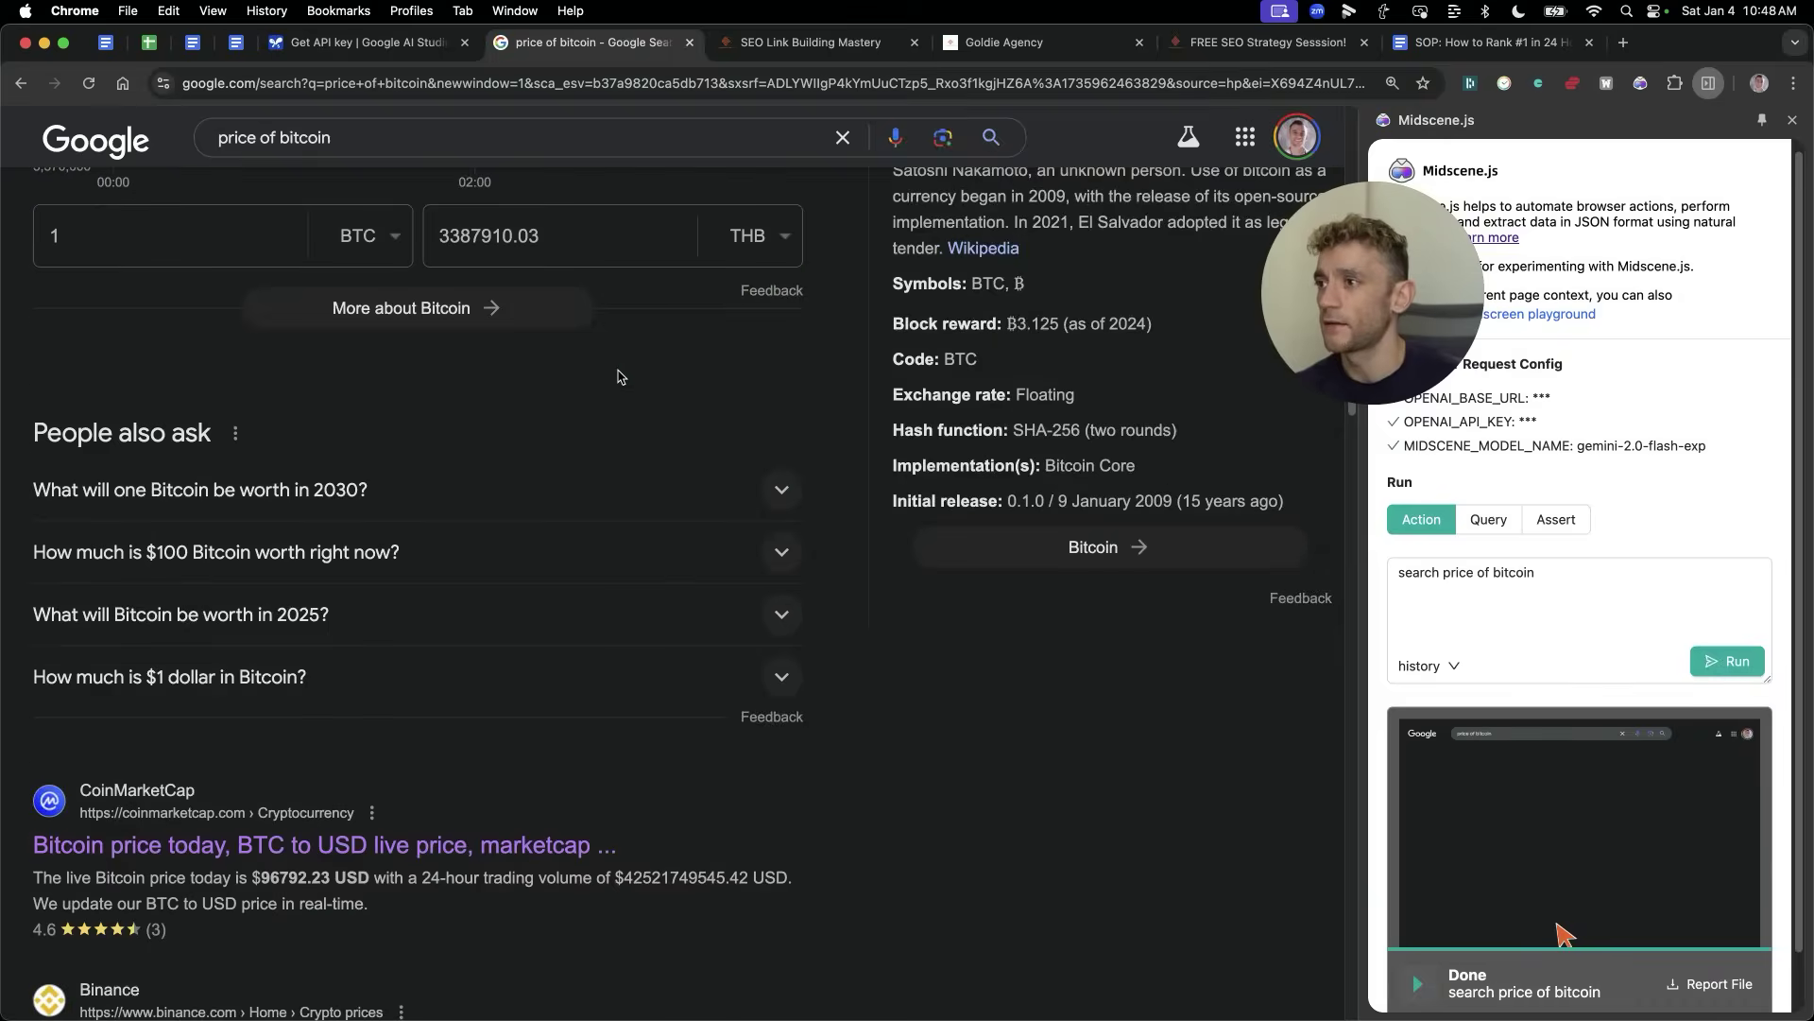
{"action": "scroll", "coordinate": [642, 397], "scroll_direction": "up", "scroll_amount": 10}
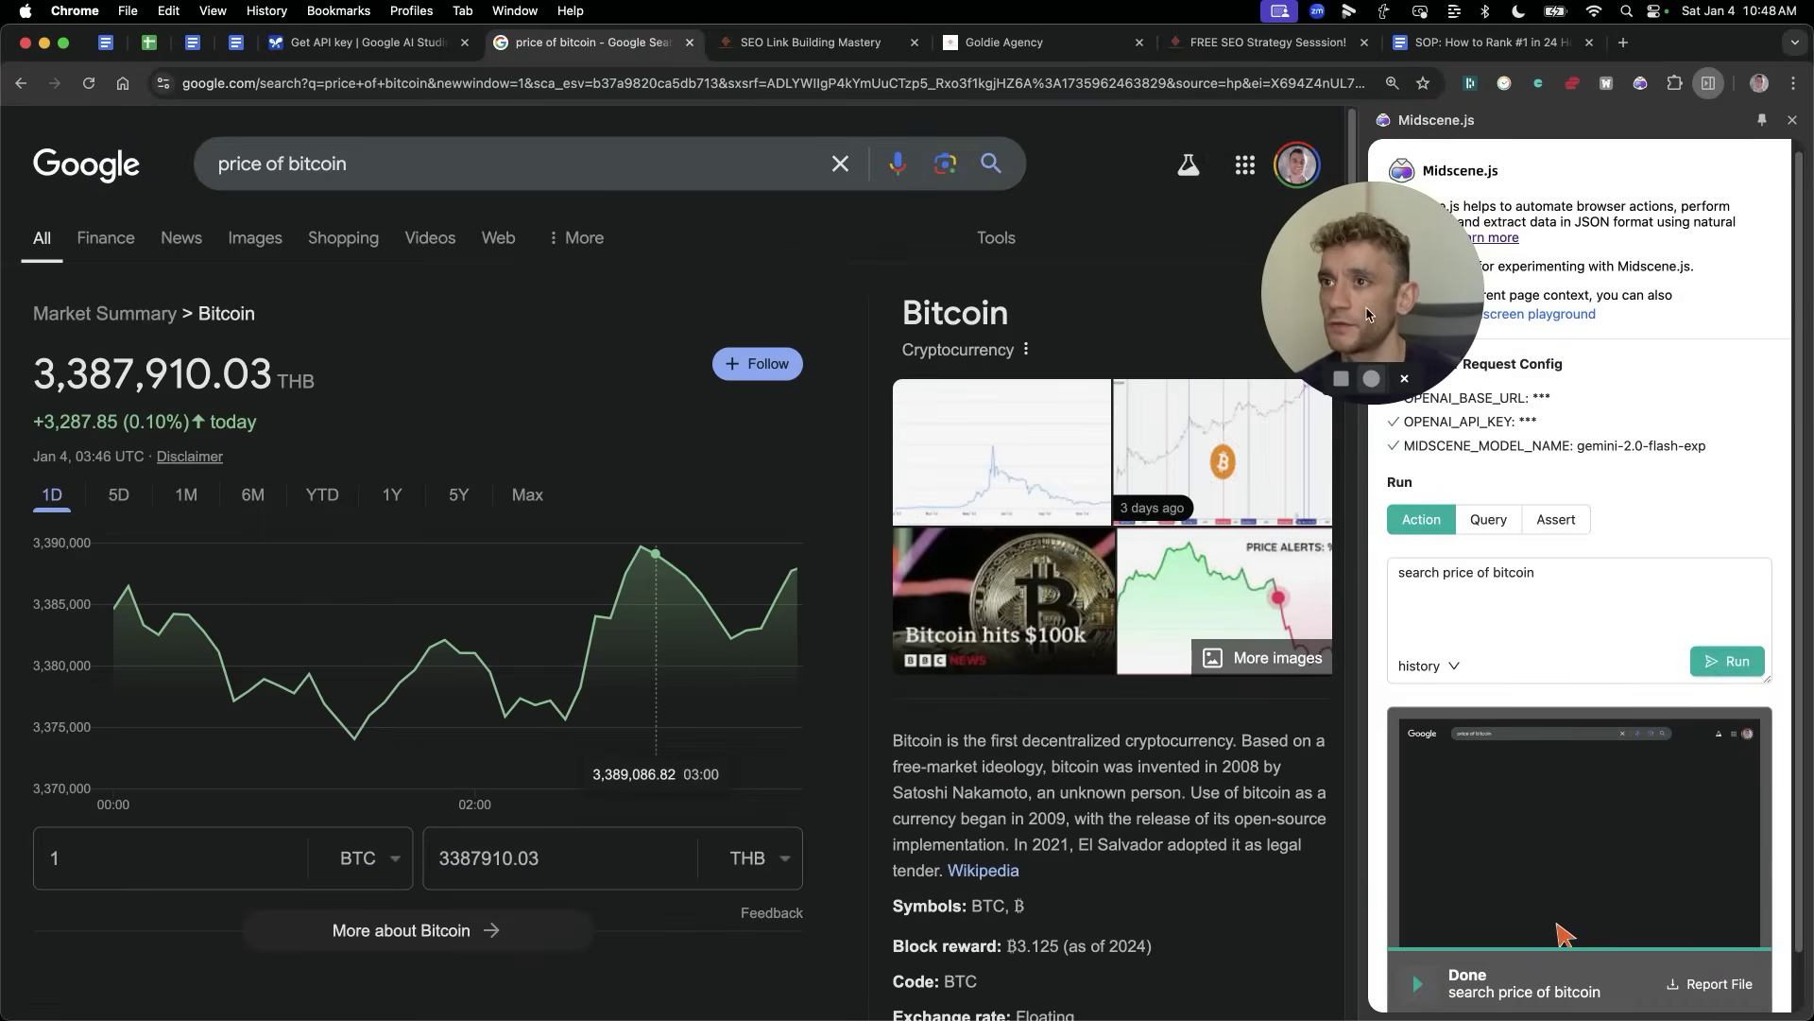
{"action": "left_click_drag", "start_coordinate": [1367, 315], "coordinate": [1184, 314]}
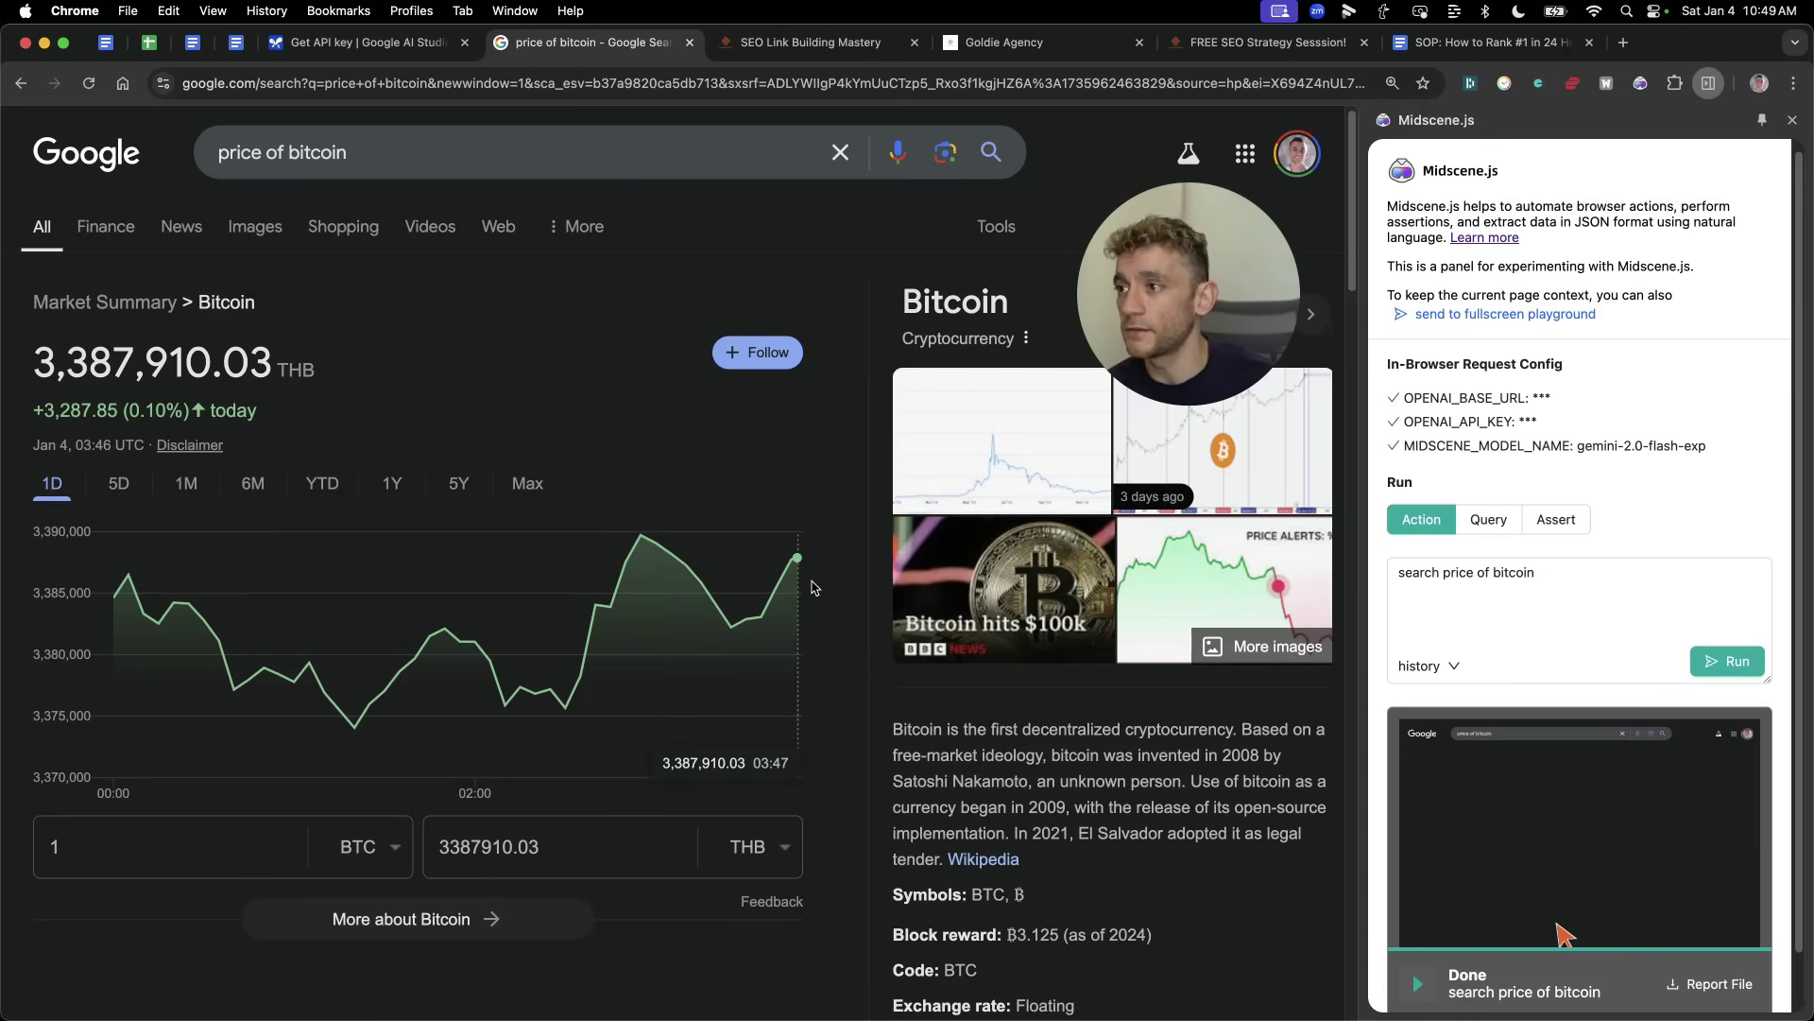
{"action": "scroll", "coordinate": [837, 567], "scroll_direction": "up", "scroll_amount": 1}
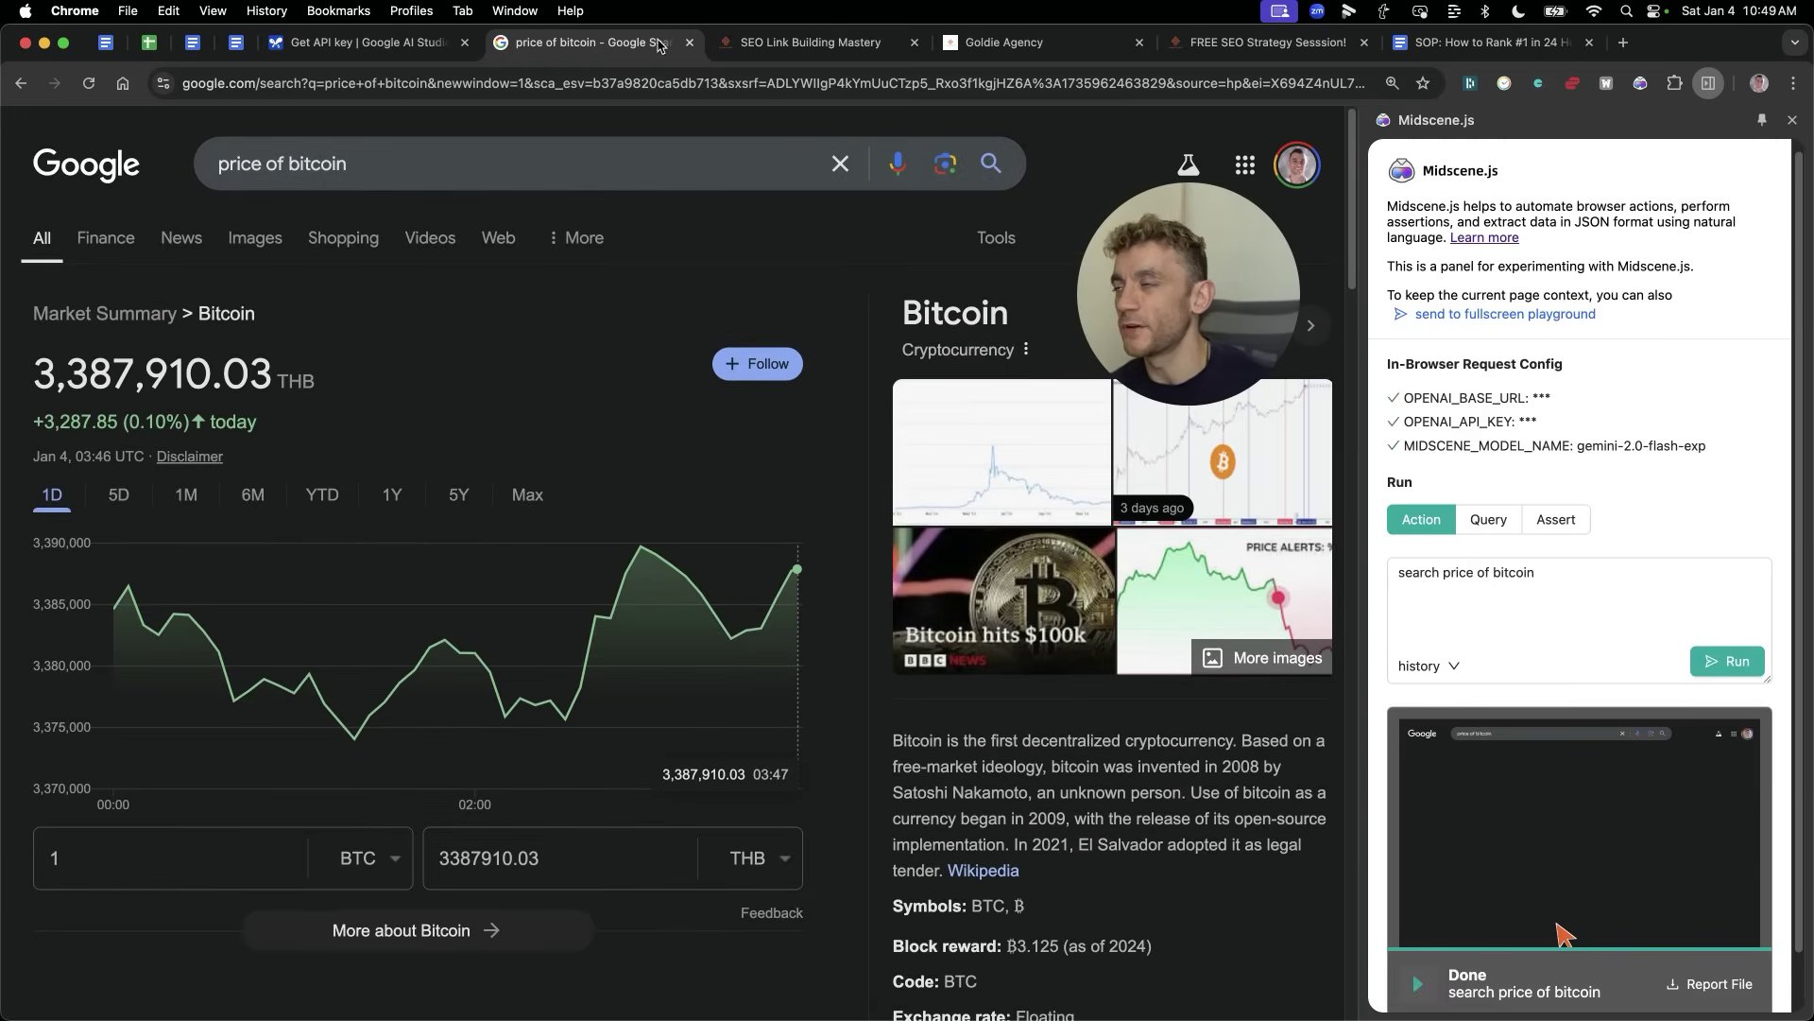
{"action": "left_click", "coordinate": [690, 43]}
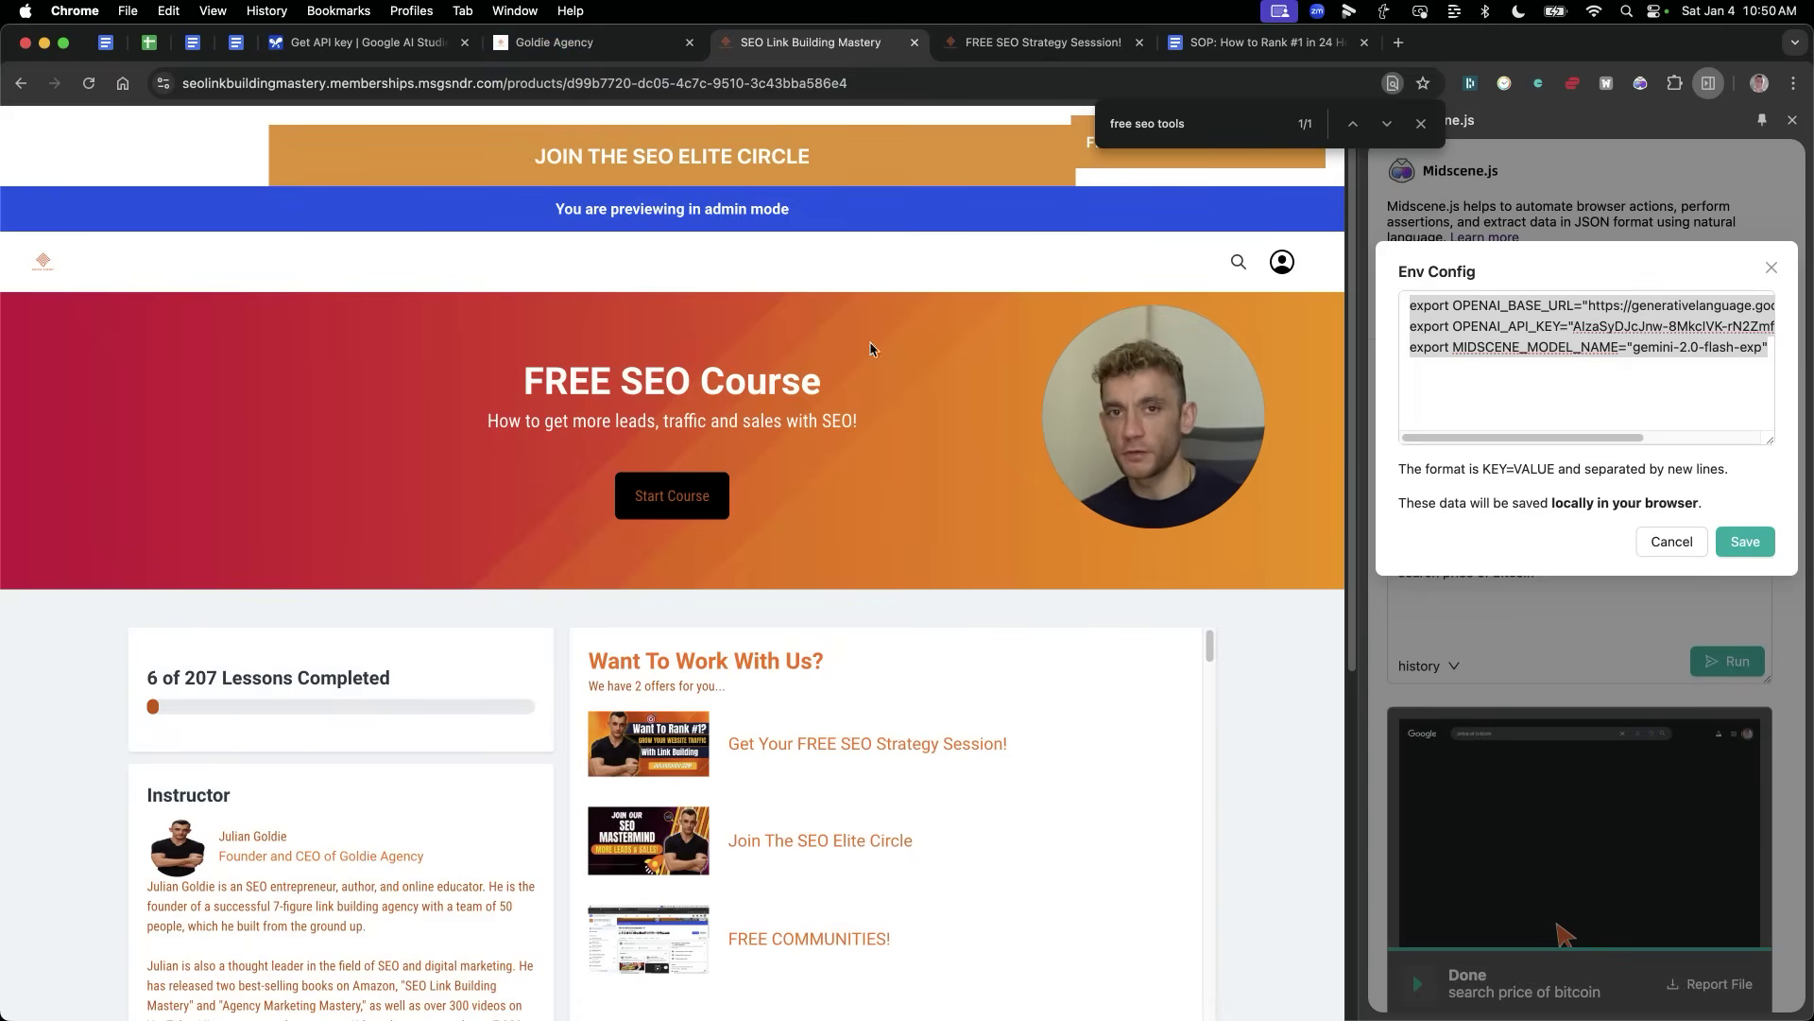
Step: Search the course page for 'agents', dismiss the search, and close the Midscene side panel
{"action": "scroll", "coordinate": [922, 272], "scroll_direction": "down", "scroll_amount": 3}
{"action": "scroll", "coordinate": [992, 605], "scroll_direction": "down", "scroll_amount": 6}
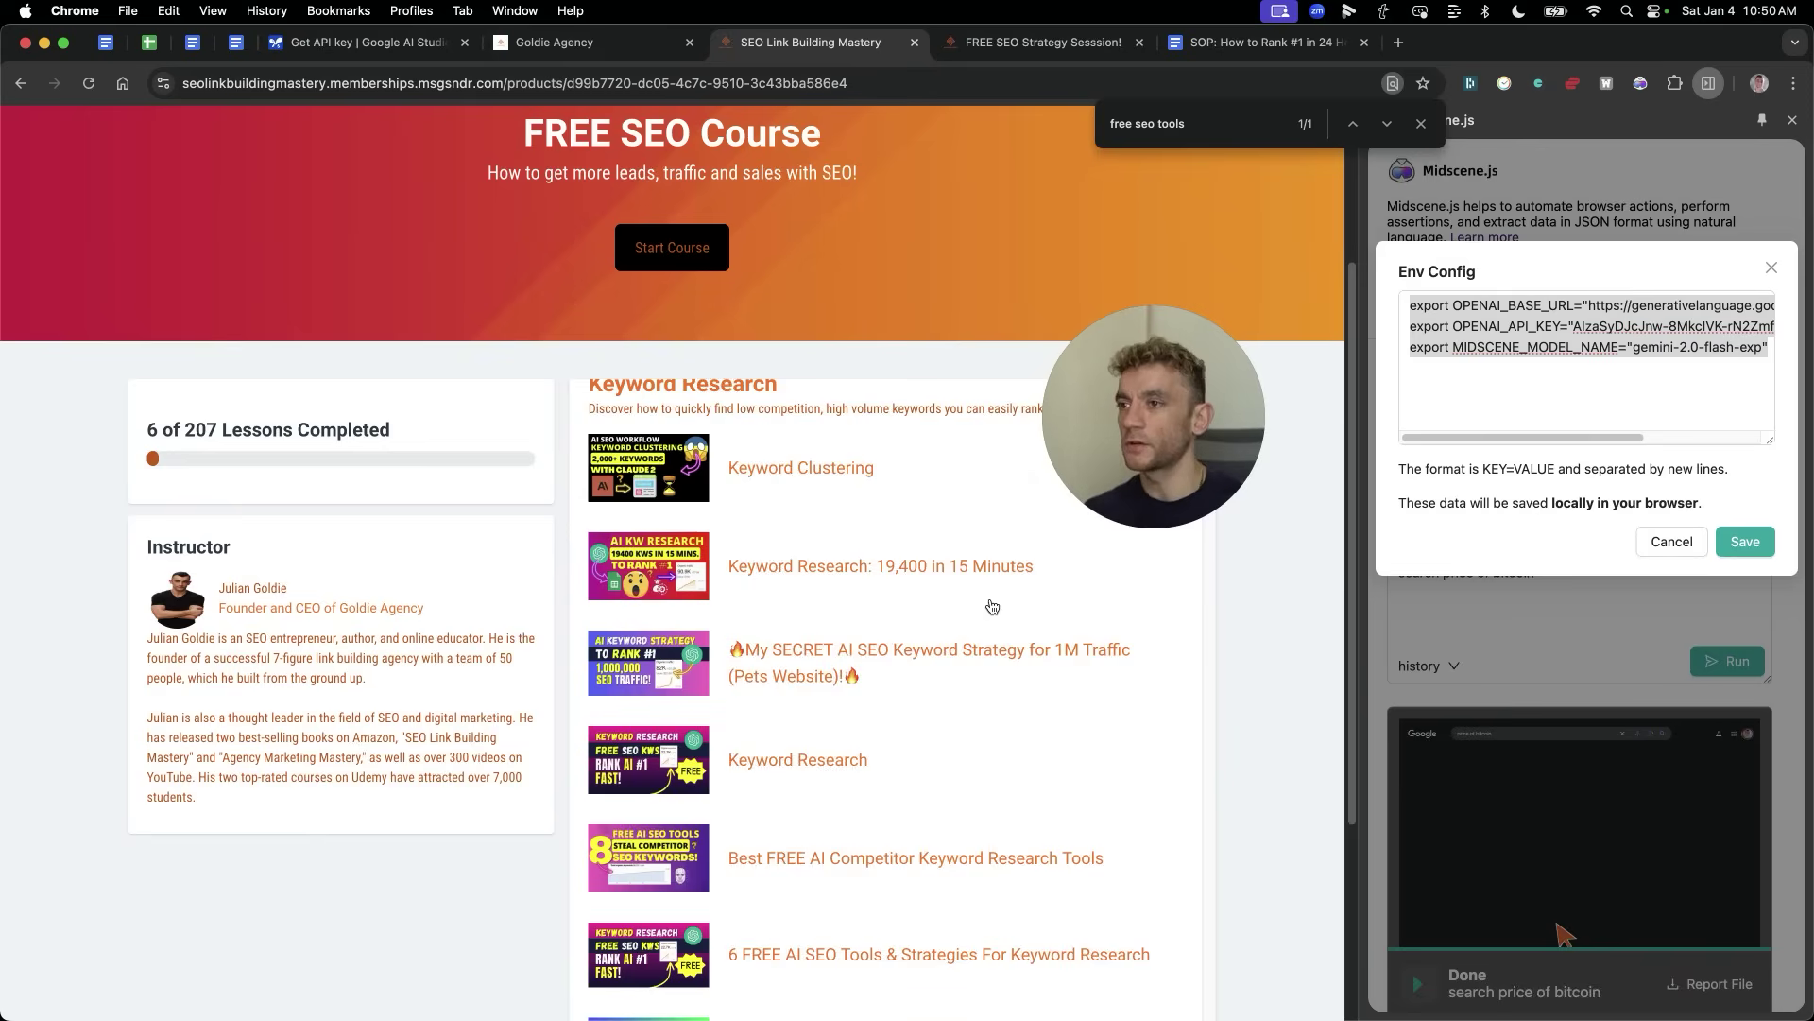
{"action": "key", "text": "super+f"}
{"action": "type", "text": "agents"}
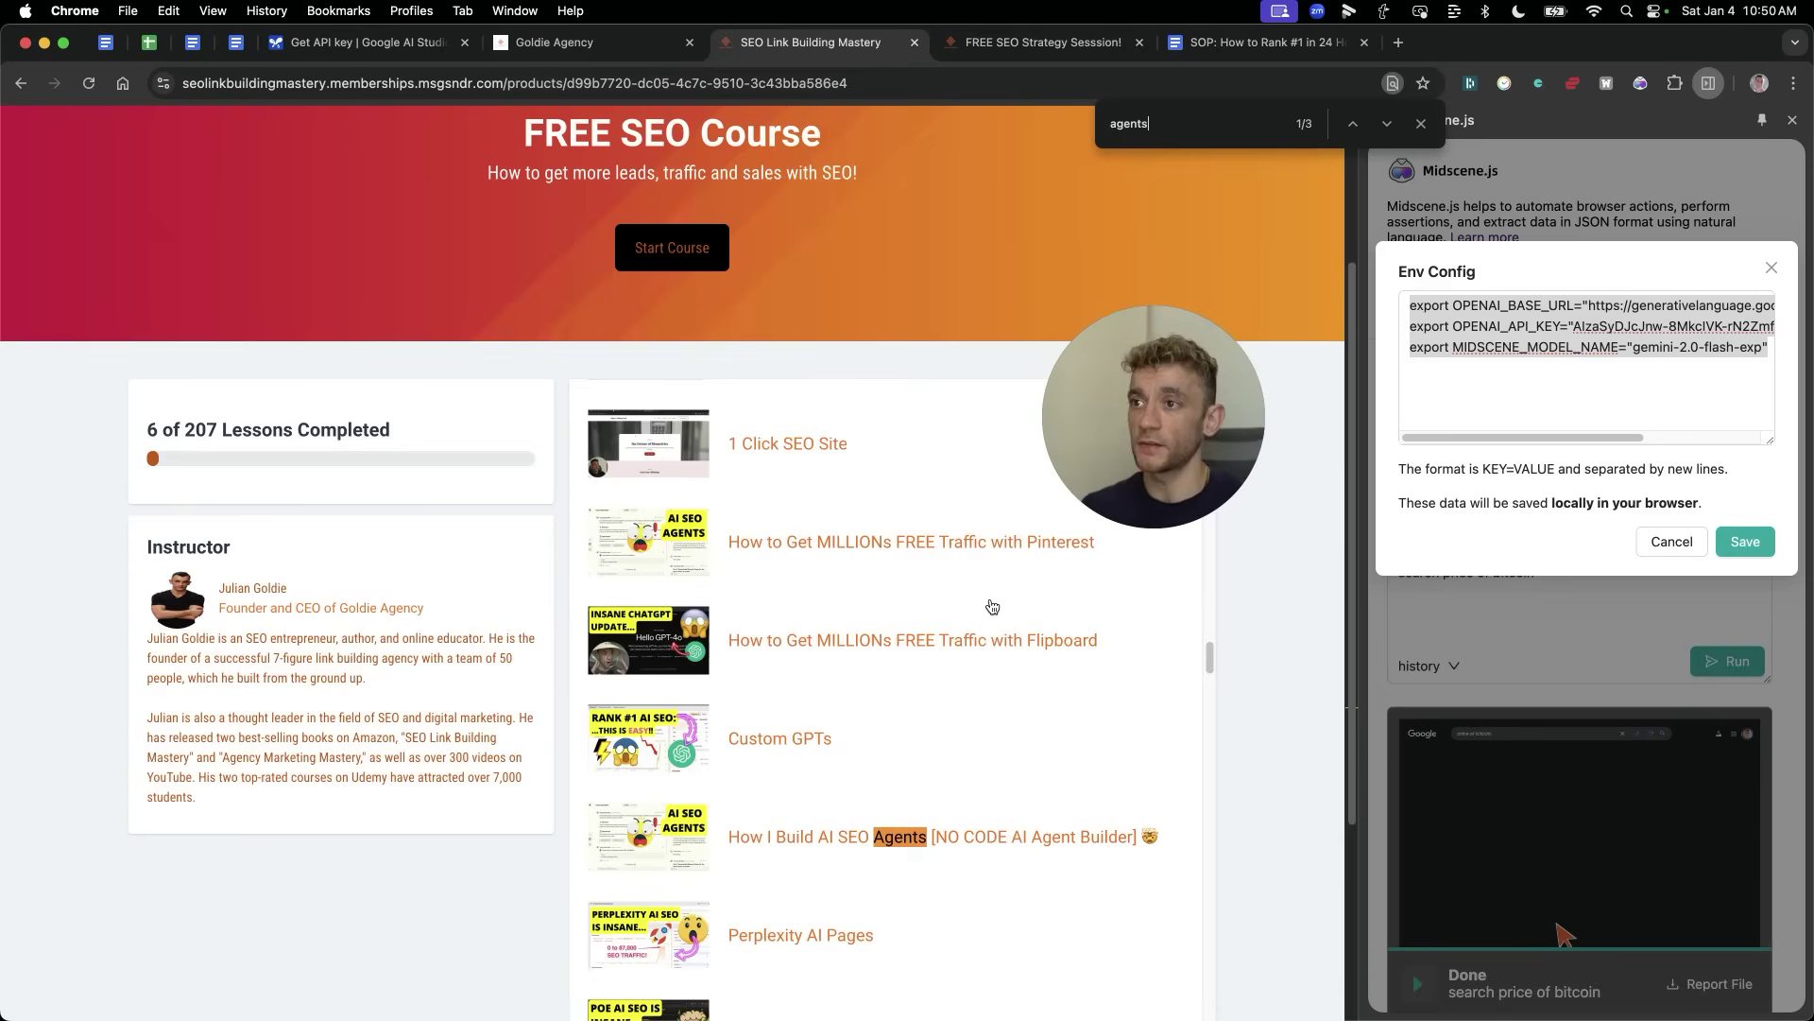
{"action": "left_click", "coordinate": [1421, 124]}
{"action": "left_click", "coordinate": [1792, 120]}
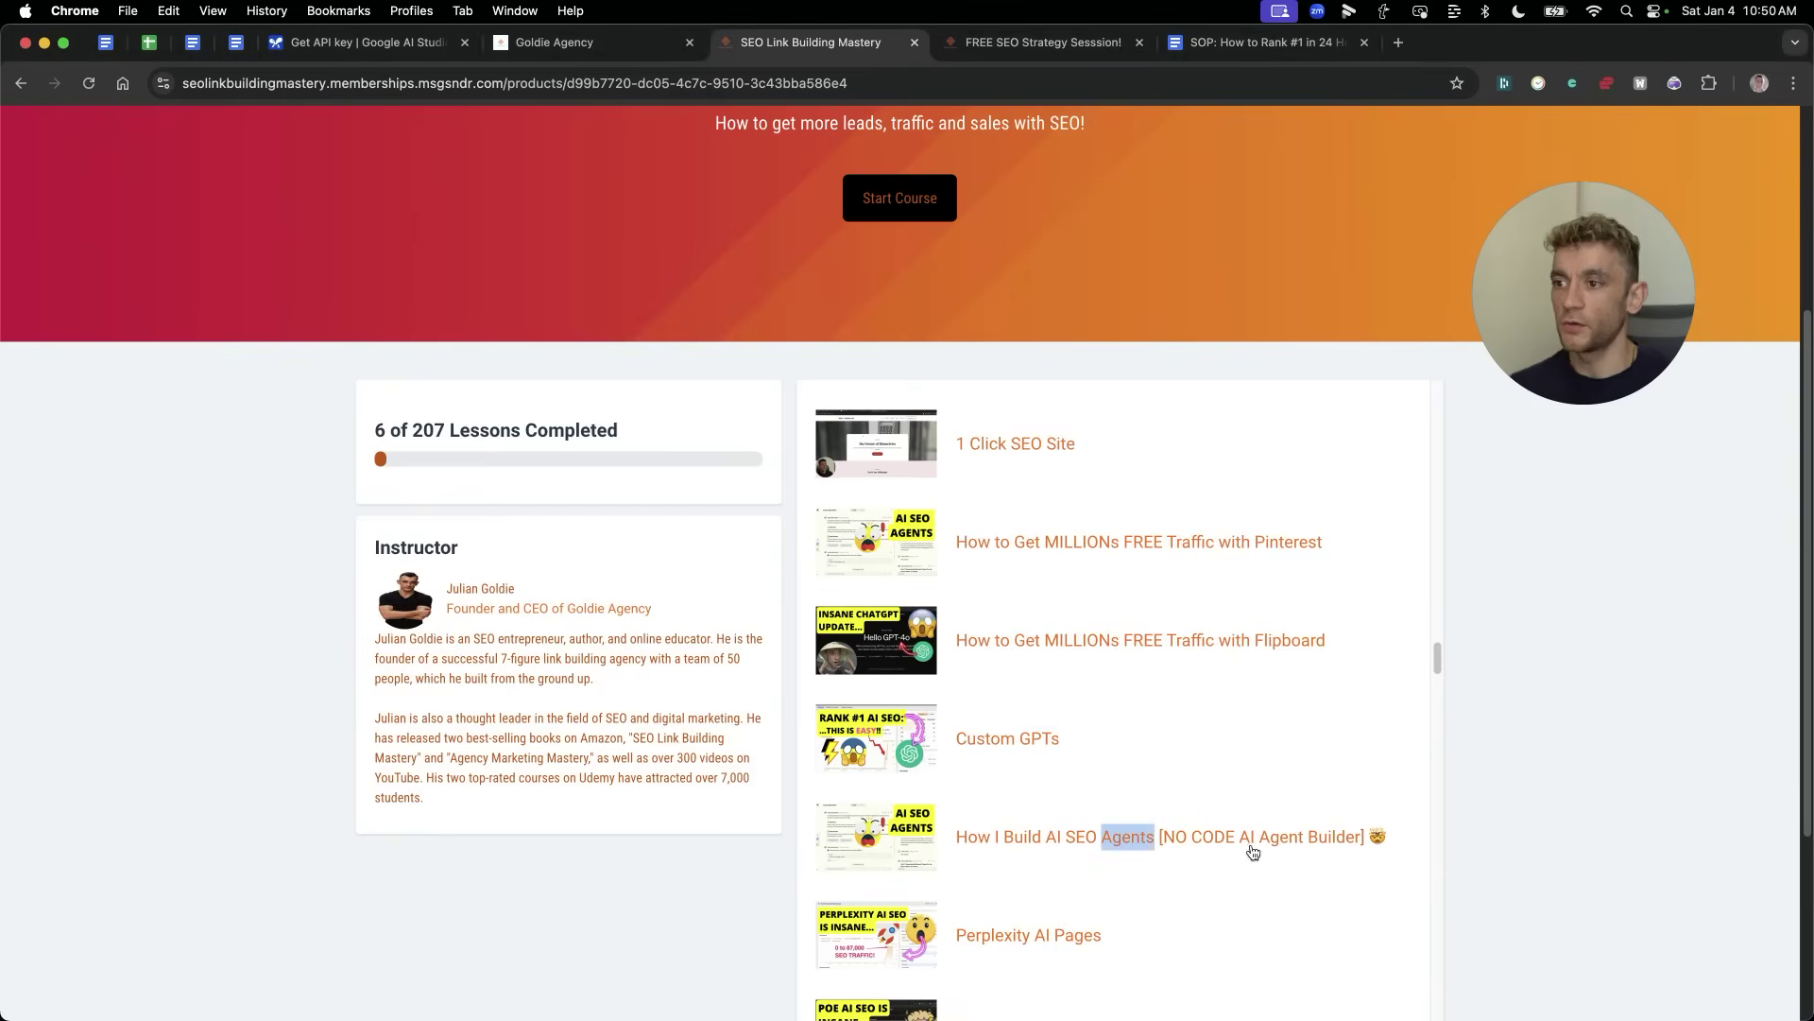
Step: Search for 'agents' again to reach the AI Agents lesson section, then clear the search
{"action": "key", "text": "super+f"}
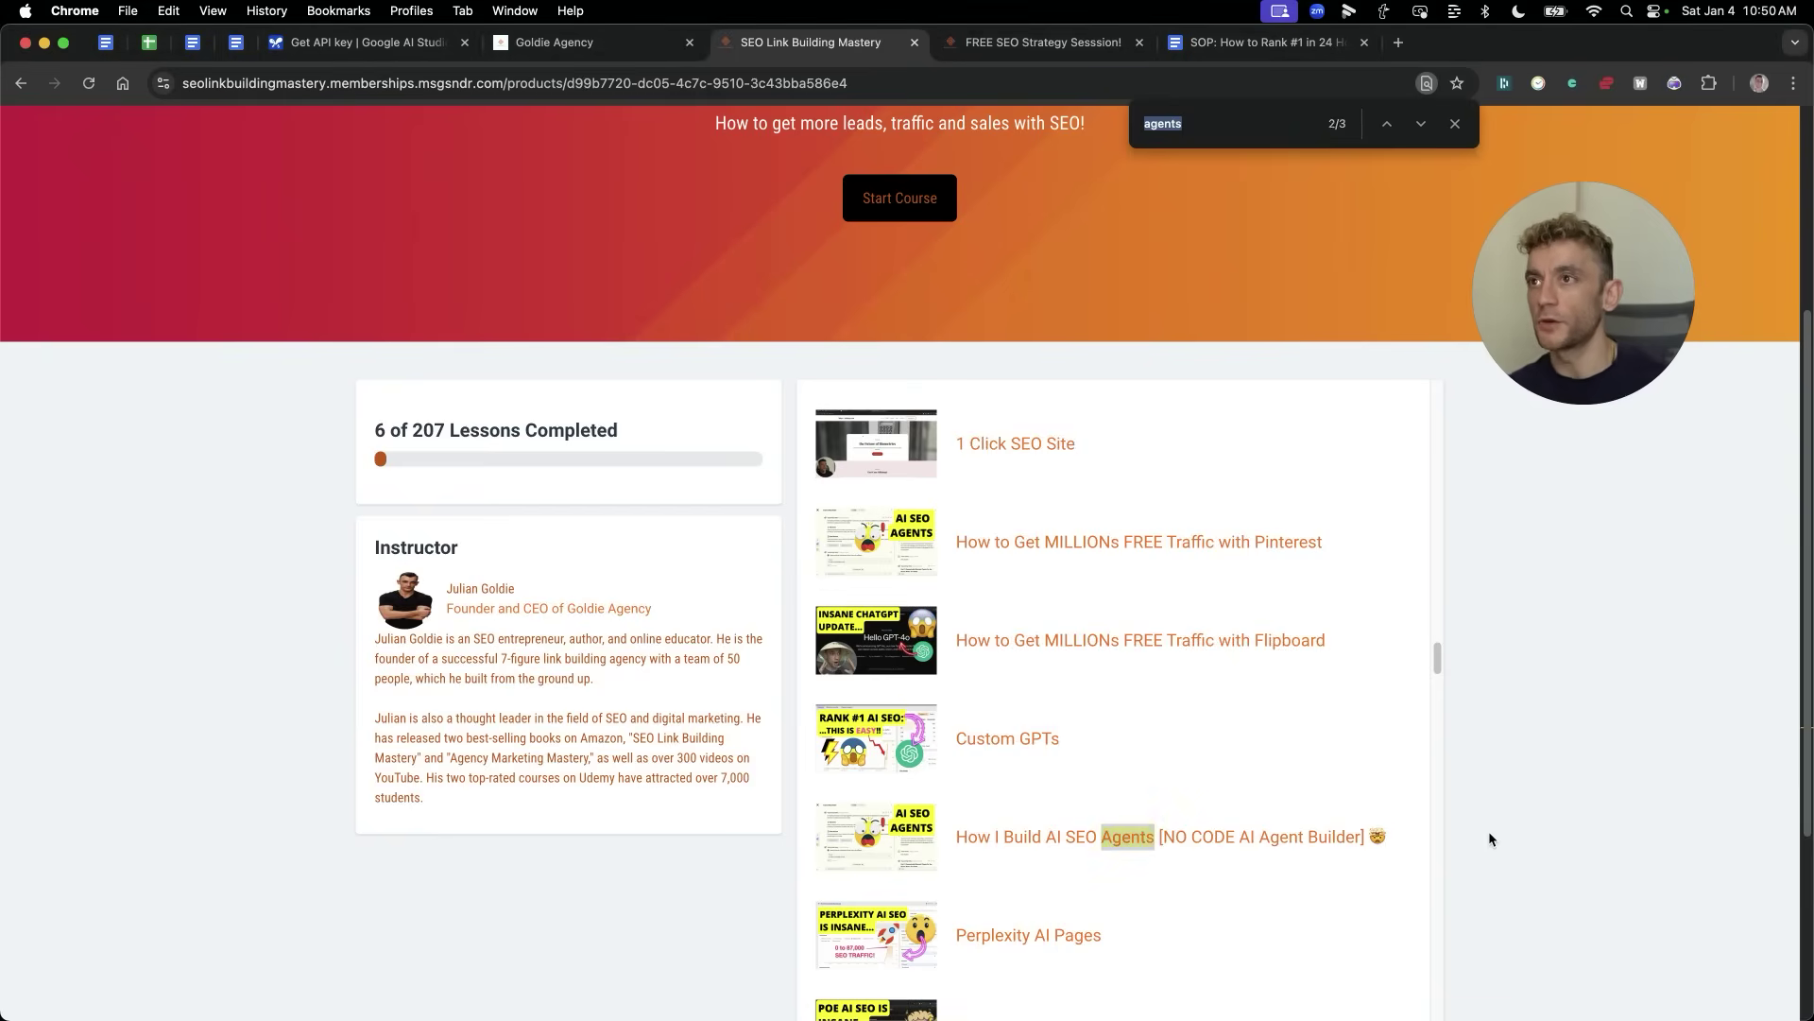
{"action": "key", "text": "Return"}
{"action": "scroll", "coordinate": [1057, 747], "scroll_direction": "down", "scroll_amount": 3}
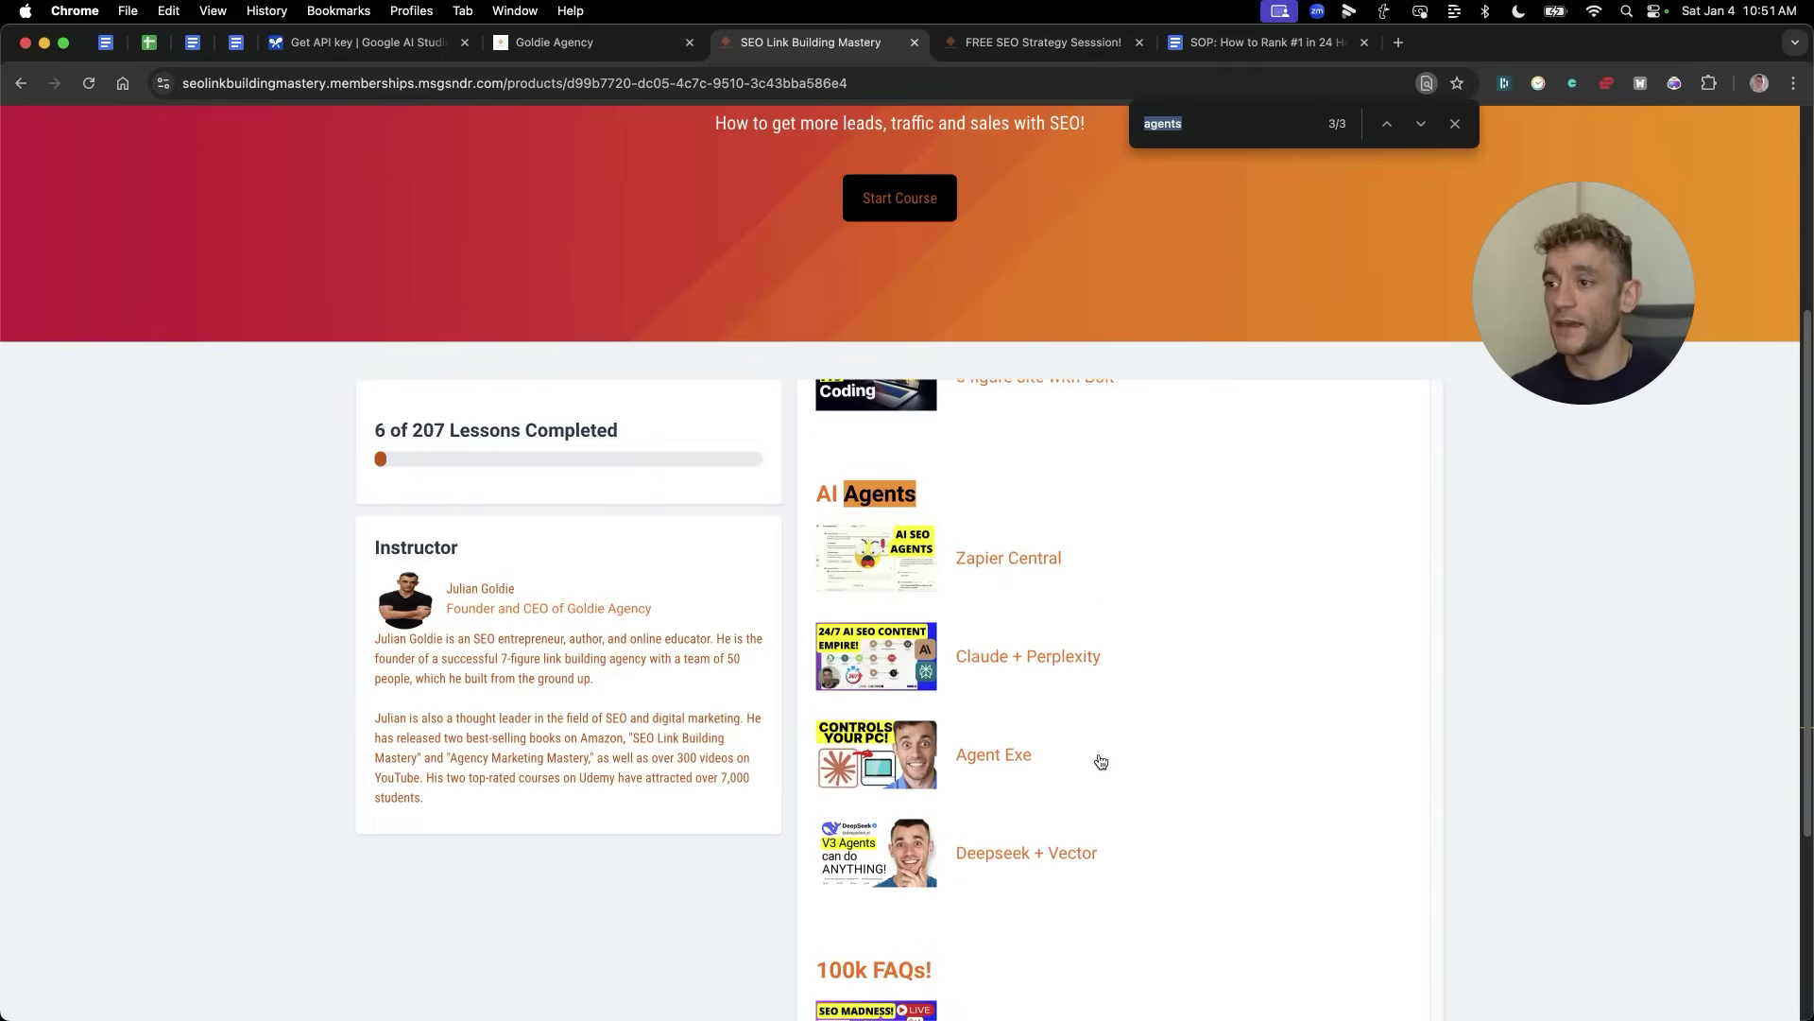
{"action": "scroll", "coordinate": [1092, 813], "scroll_direction": "up", "scroll_amount": 1}
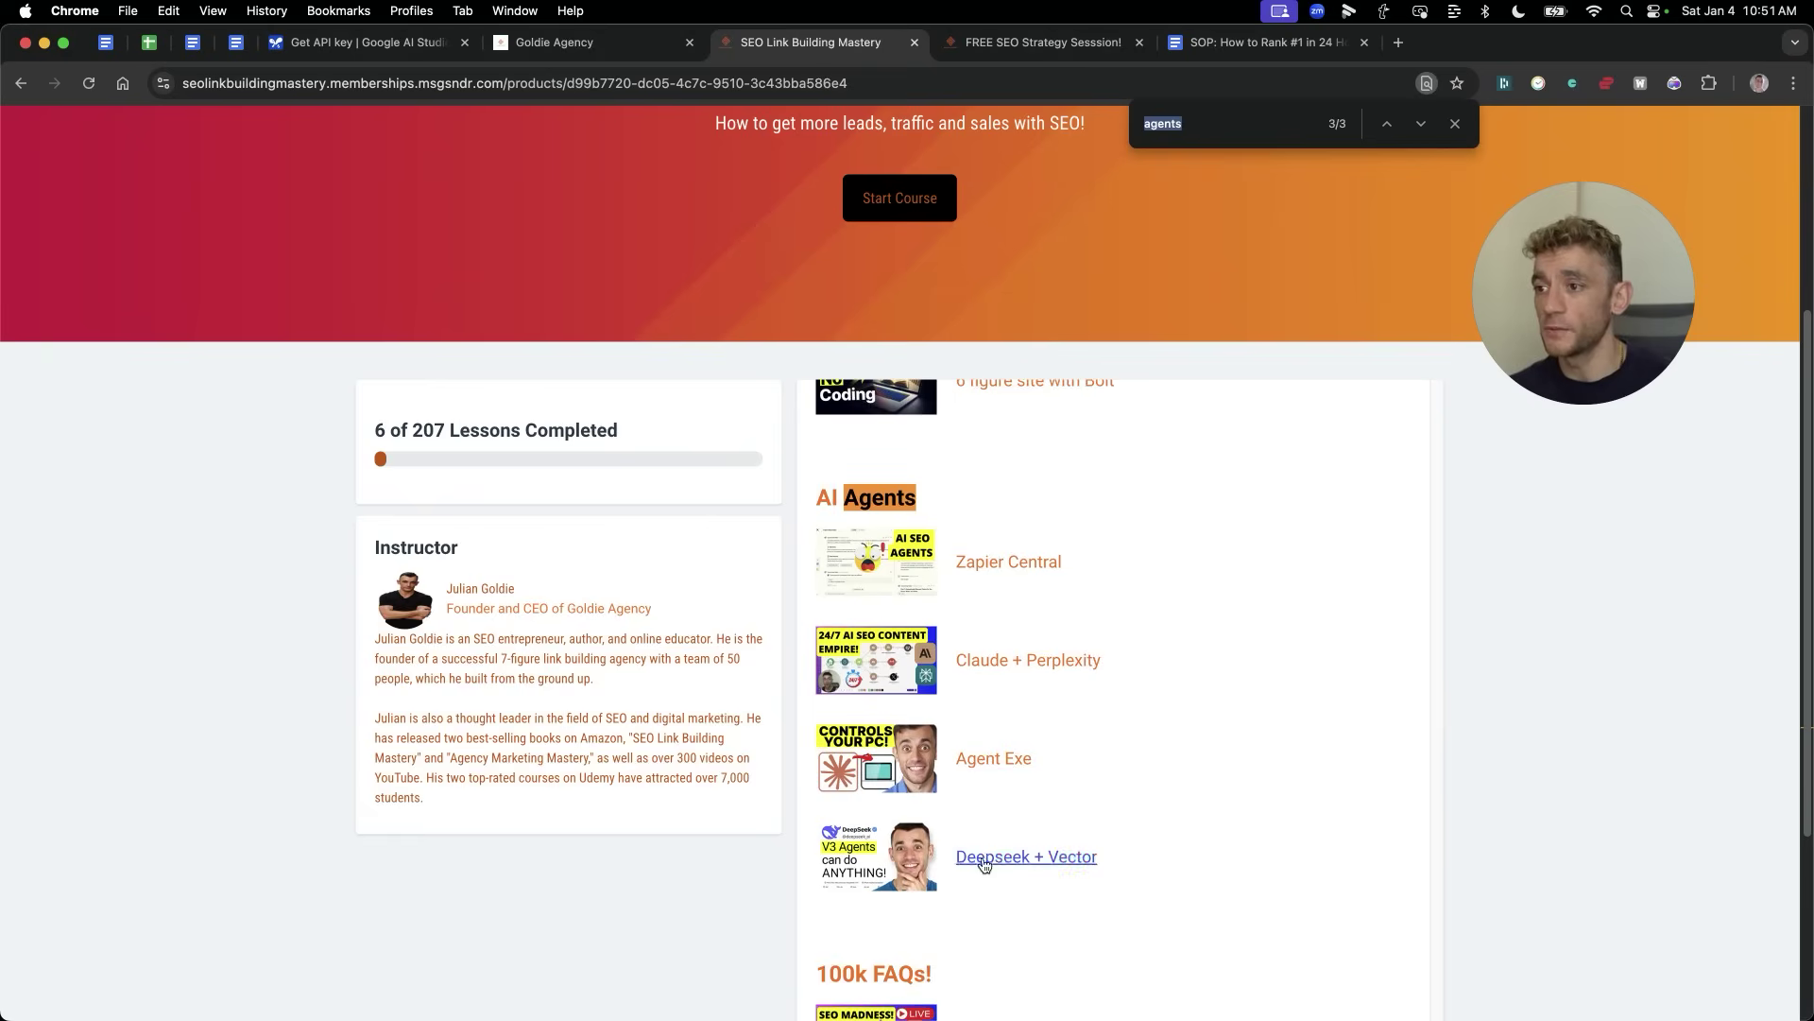
{"action": "scroll", "coordinate": [978, 875], "scroll_direction": "up", "scroll_amount": 1}
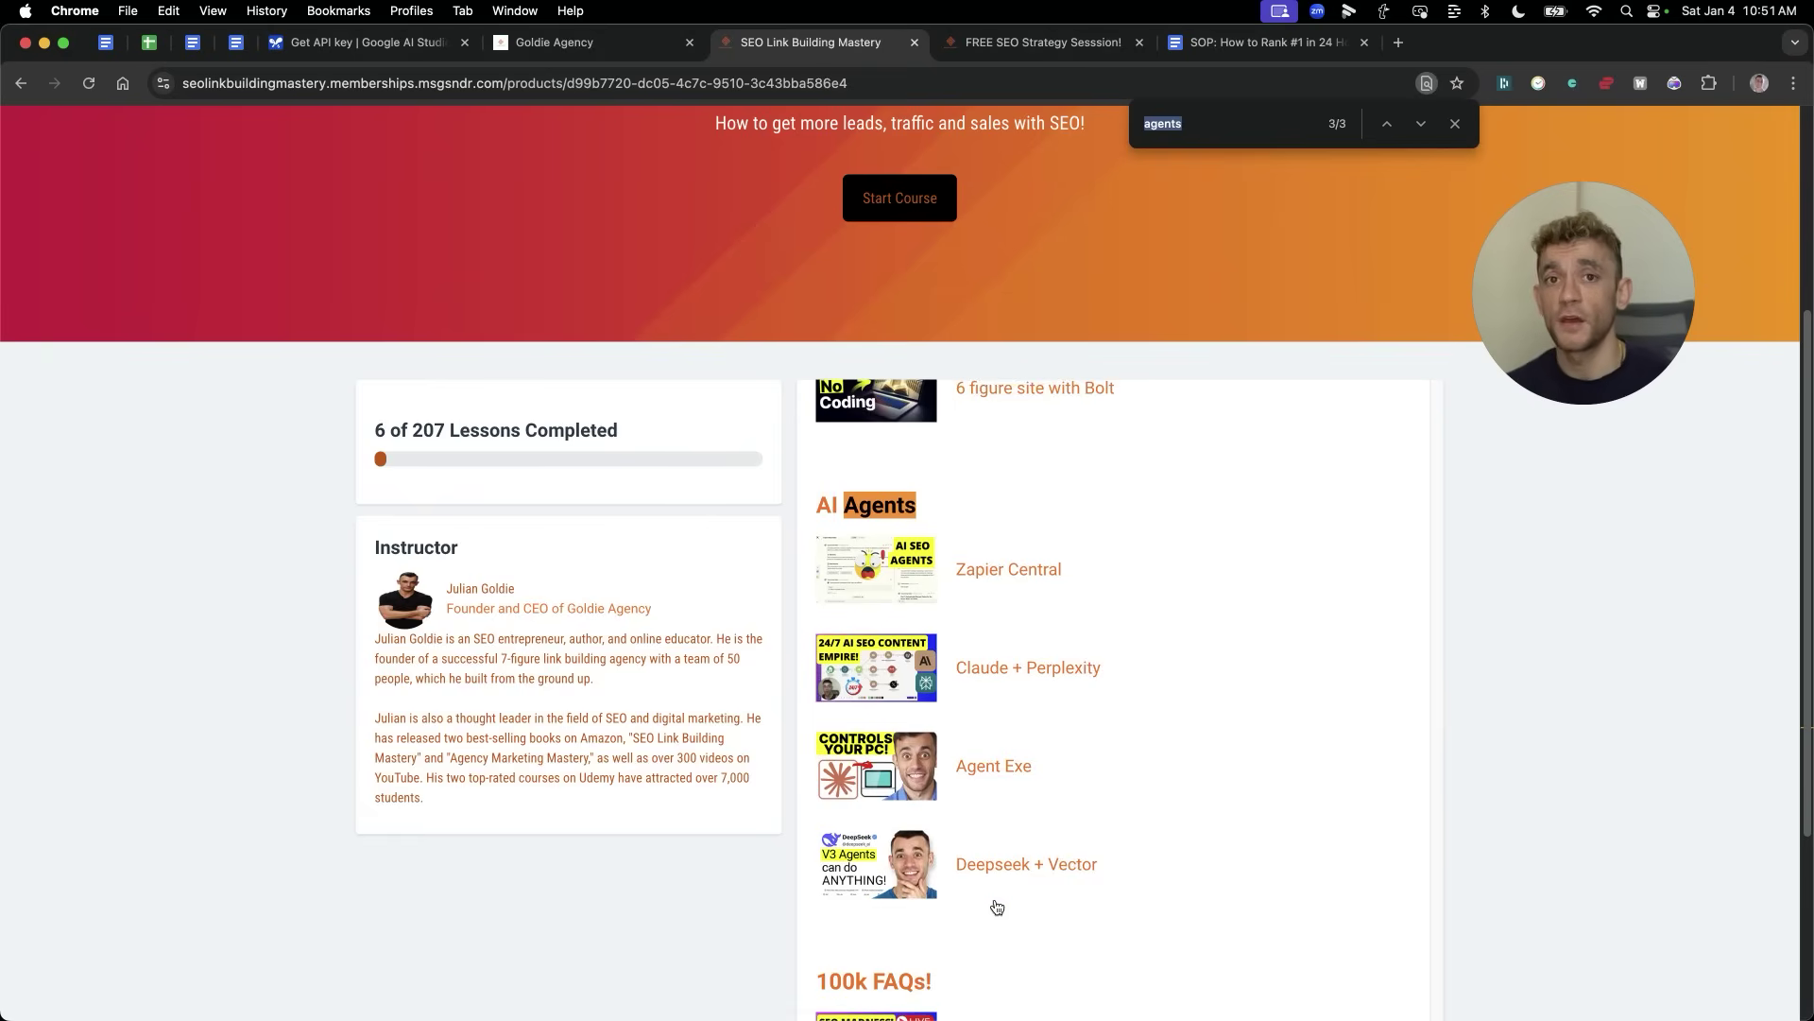
{"action": "scroll", "coordinate": [984, 899], "scroll_direction": "up", "scroll_amount": 2}
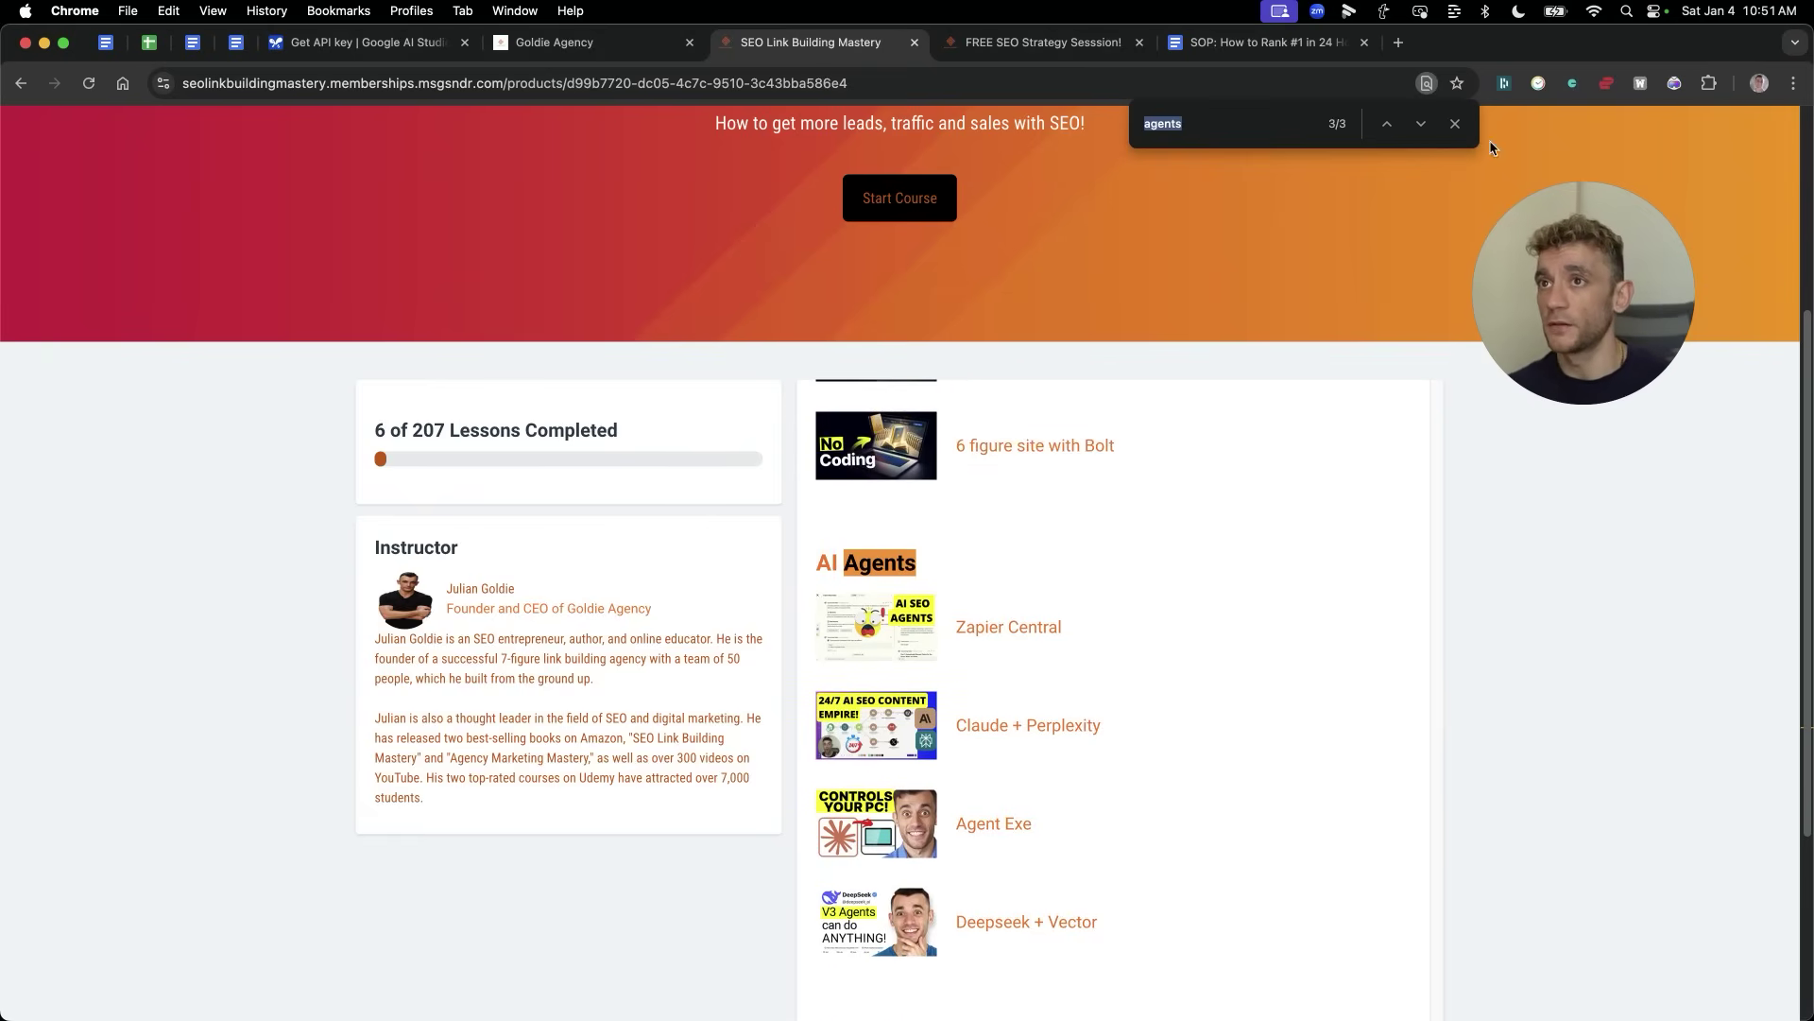
{"action": "left_click", "coordinate": [1456, 124]}
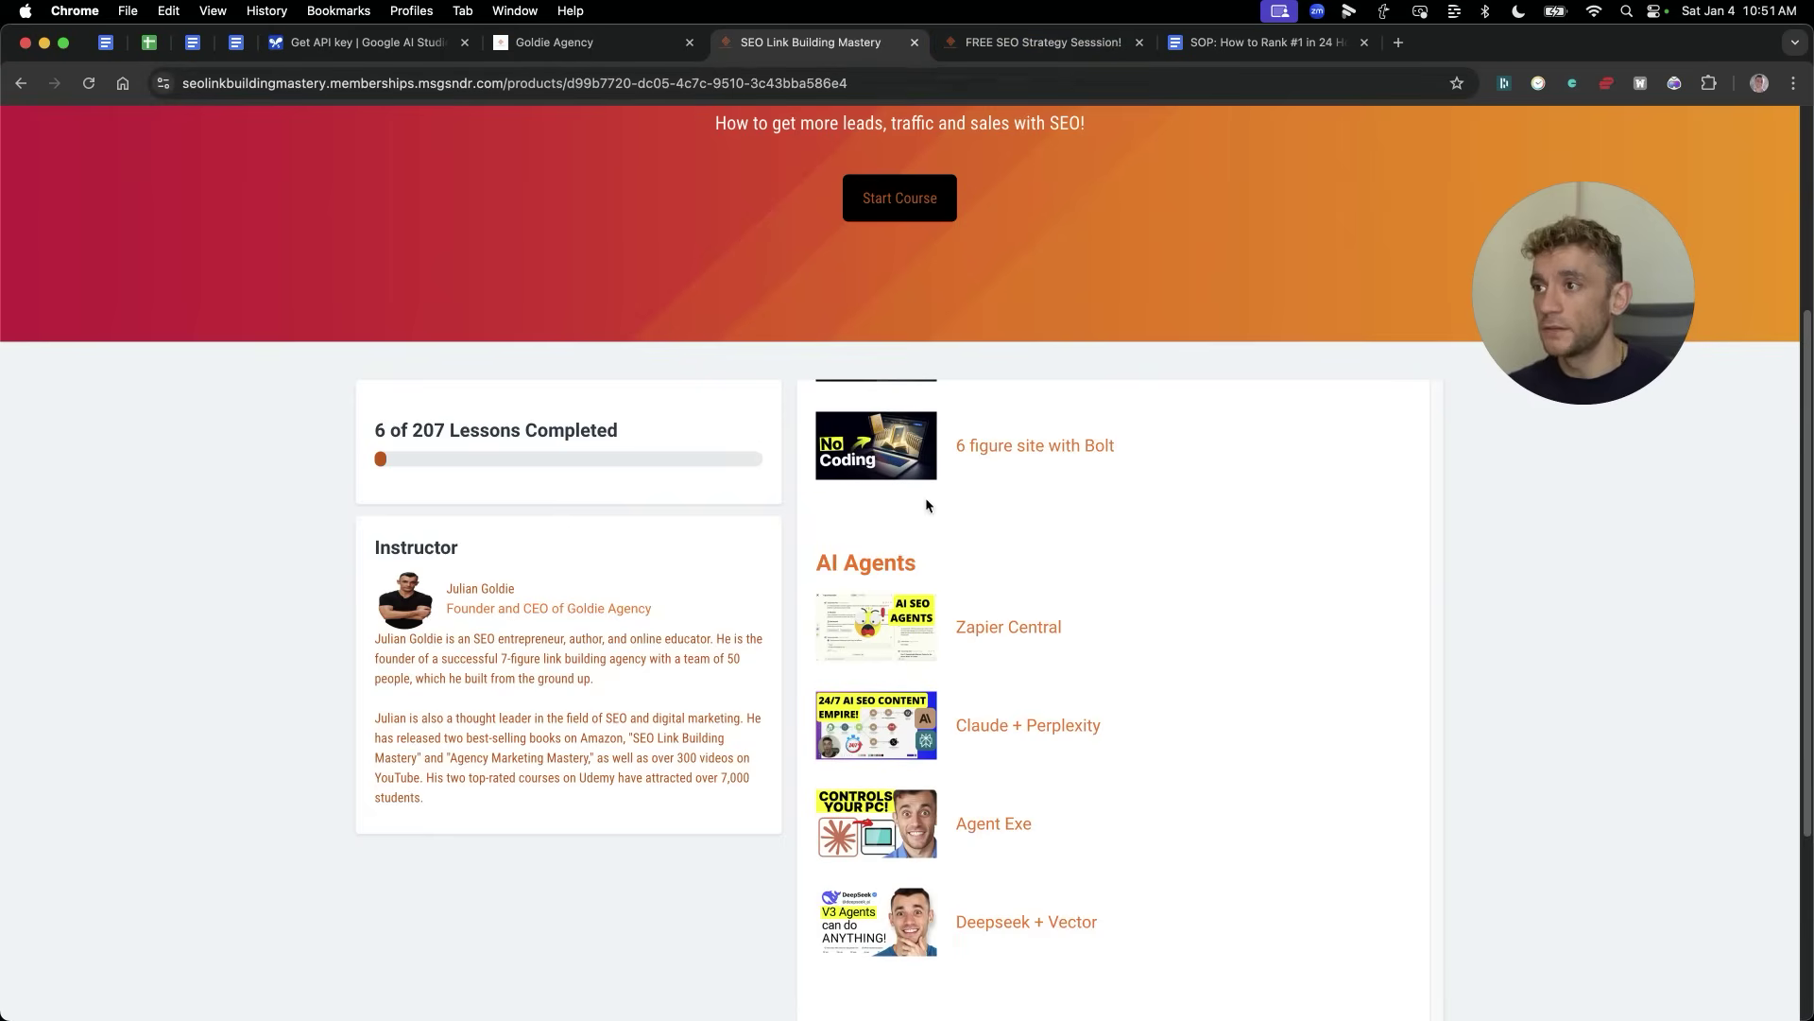
Step: Find the Midscene JS Agents lesson by searching 'midscene', then go to the FREE SEO Strategy Session page
{"action": "key", "text": "super+f"}
{"action": "type", "text": "mis"}
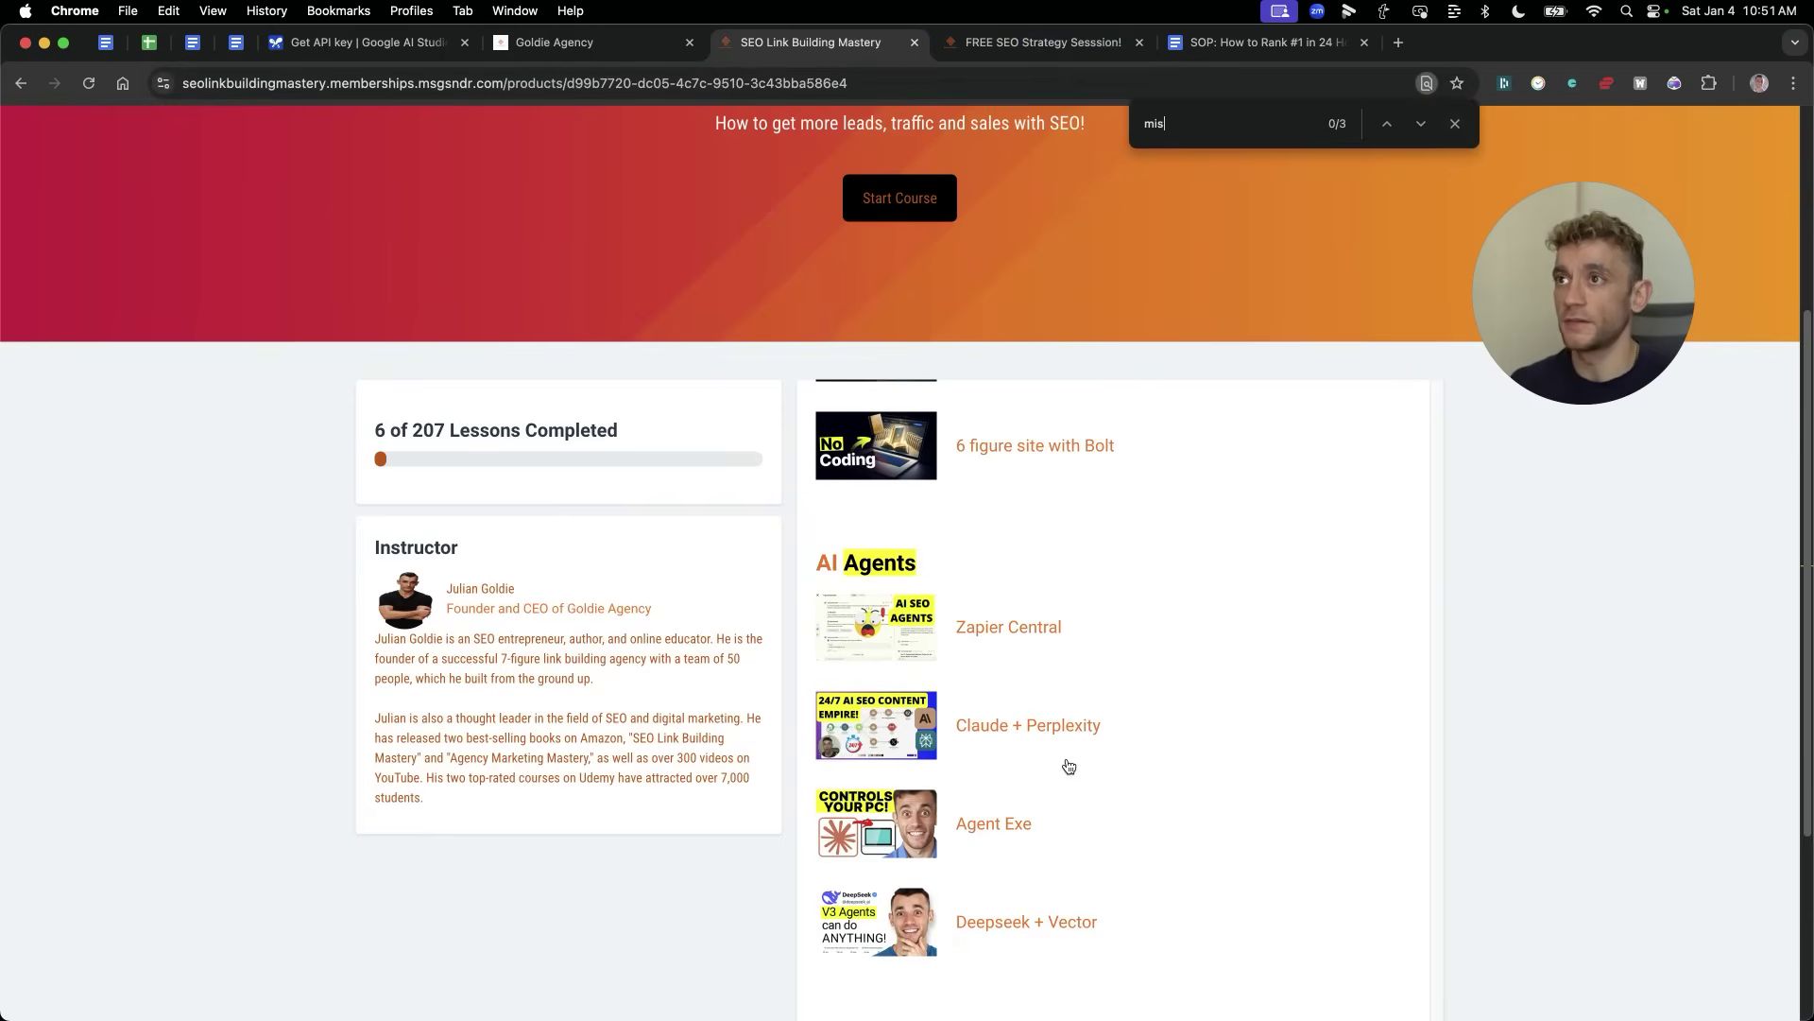
{"action": "key", "text": "BackSpace"}
{"action": "type", "text": "dscene"}
{"action": "key", "text": "Escape"}
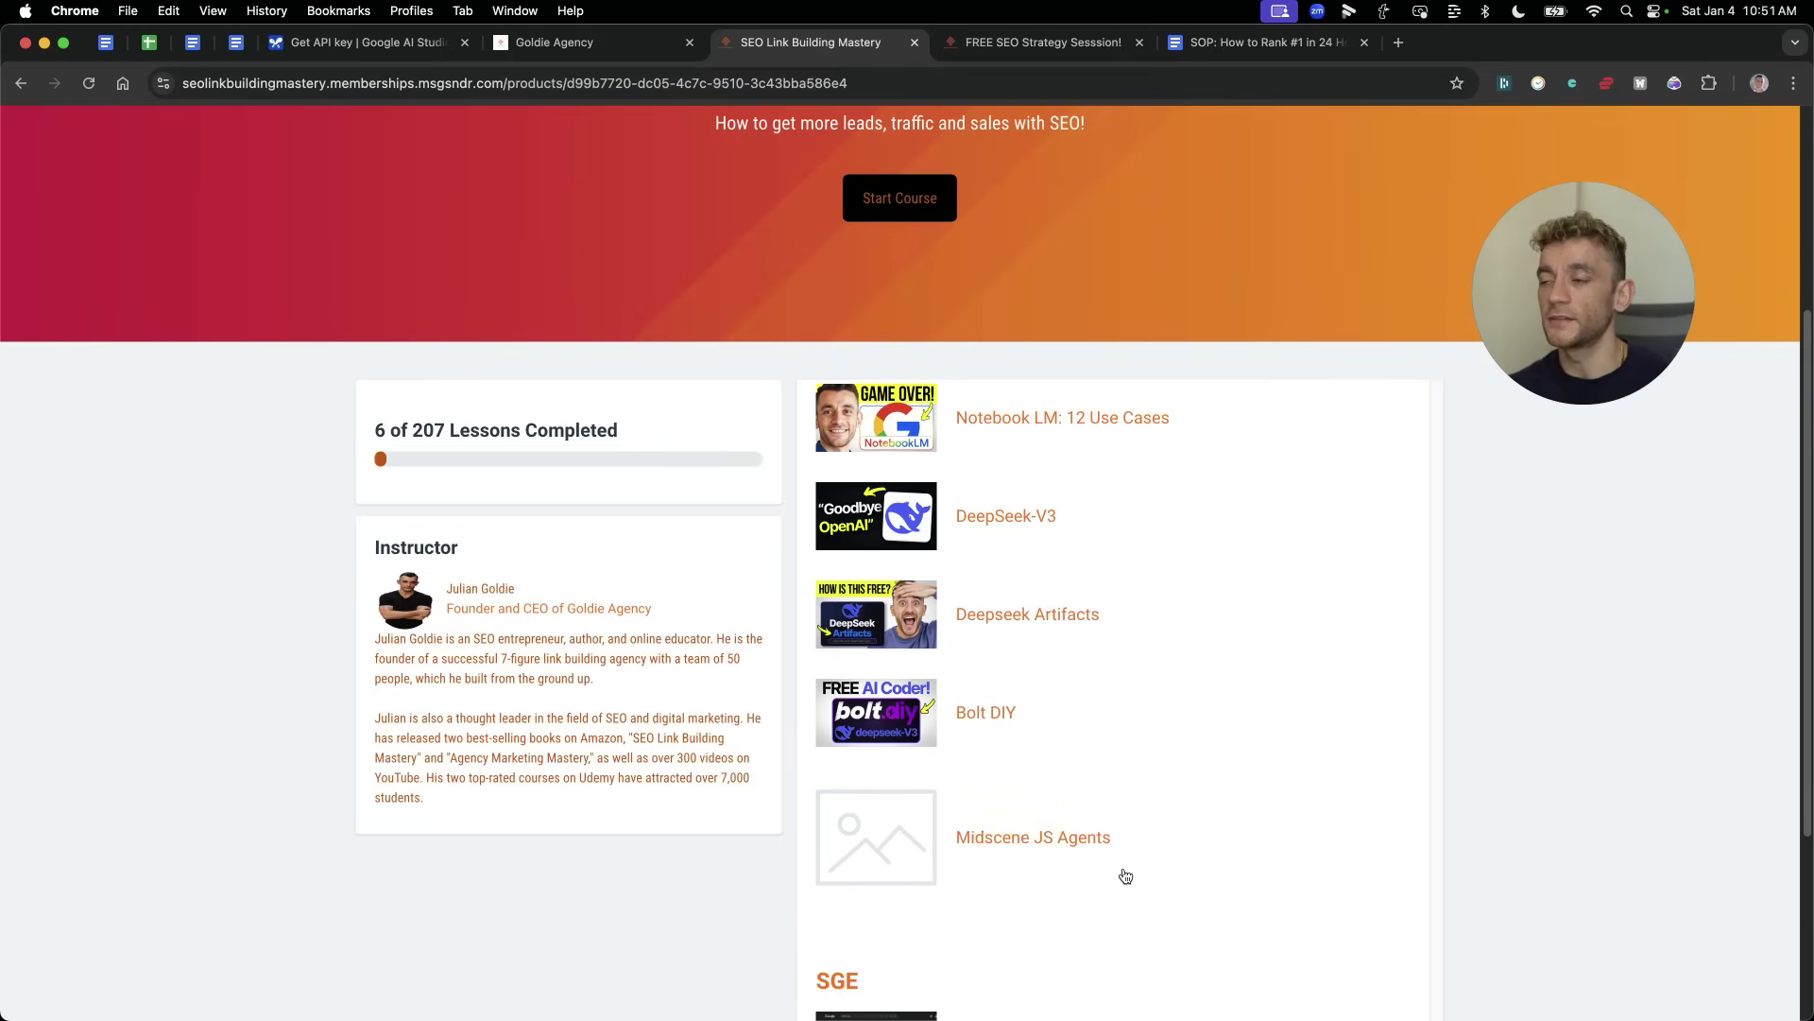
{"action": "scroll", "coordinate": [1127, 875], "scroll_direction": "up", "scroll_amount": 1}
{"action": "scroll", "coordinate": [1127, 875], "scroll_direction": "up", "scroll_amount": 15}
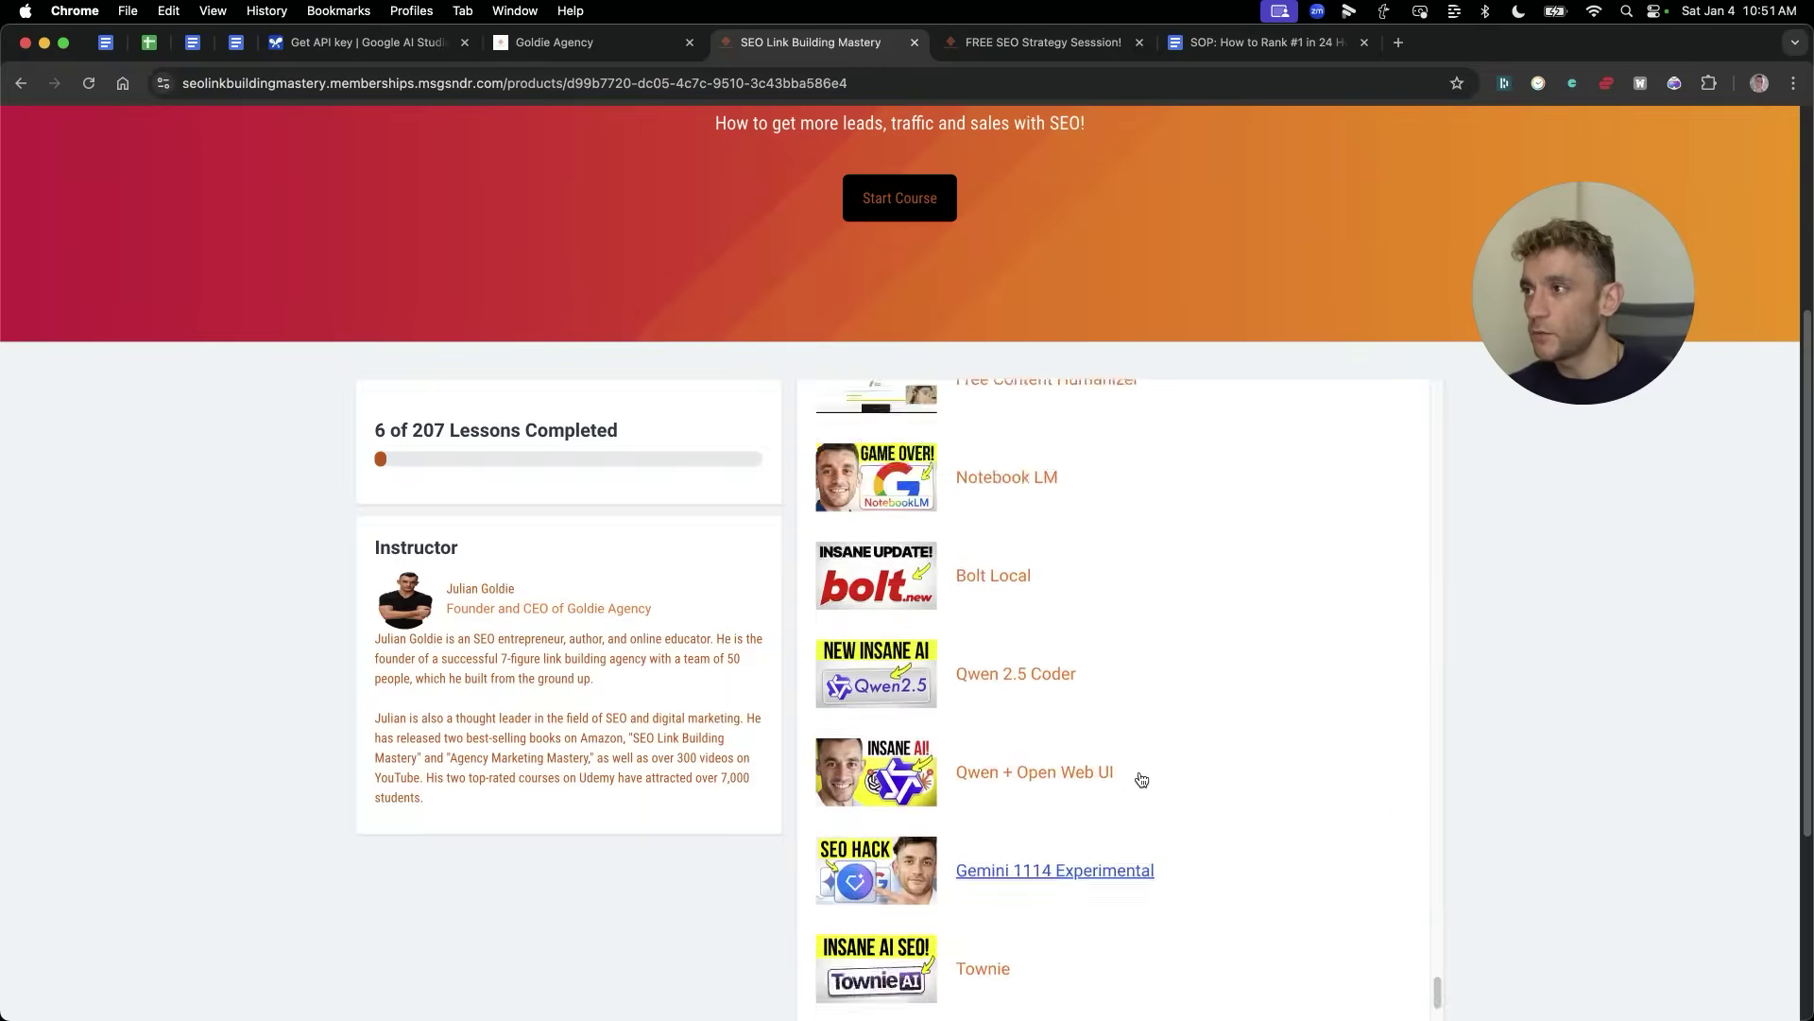
{"action": "scroll", "coordinate": [1134, 813], "scroll_direction": "up", "scroll_amount": 15}
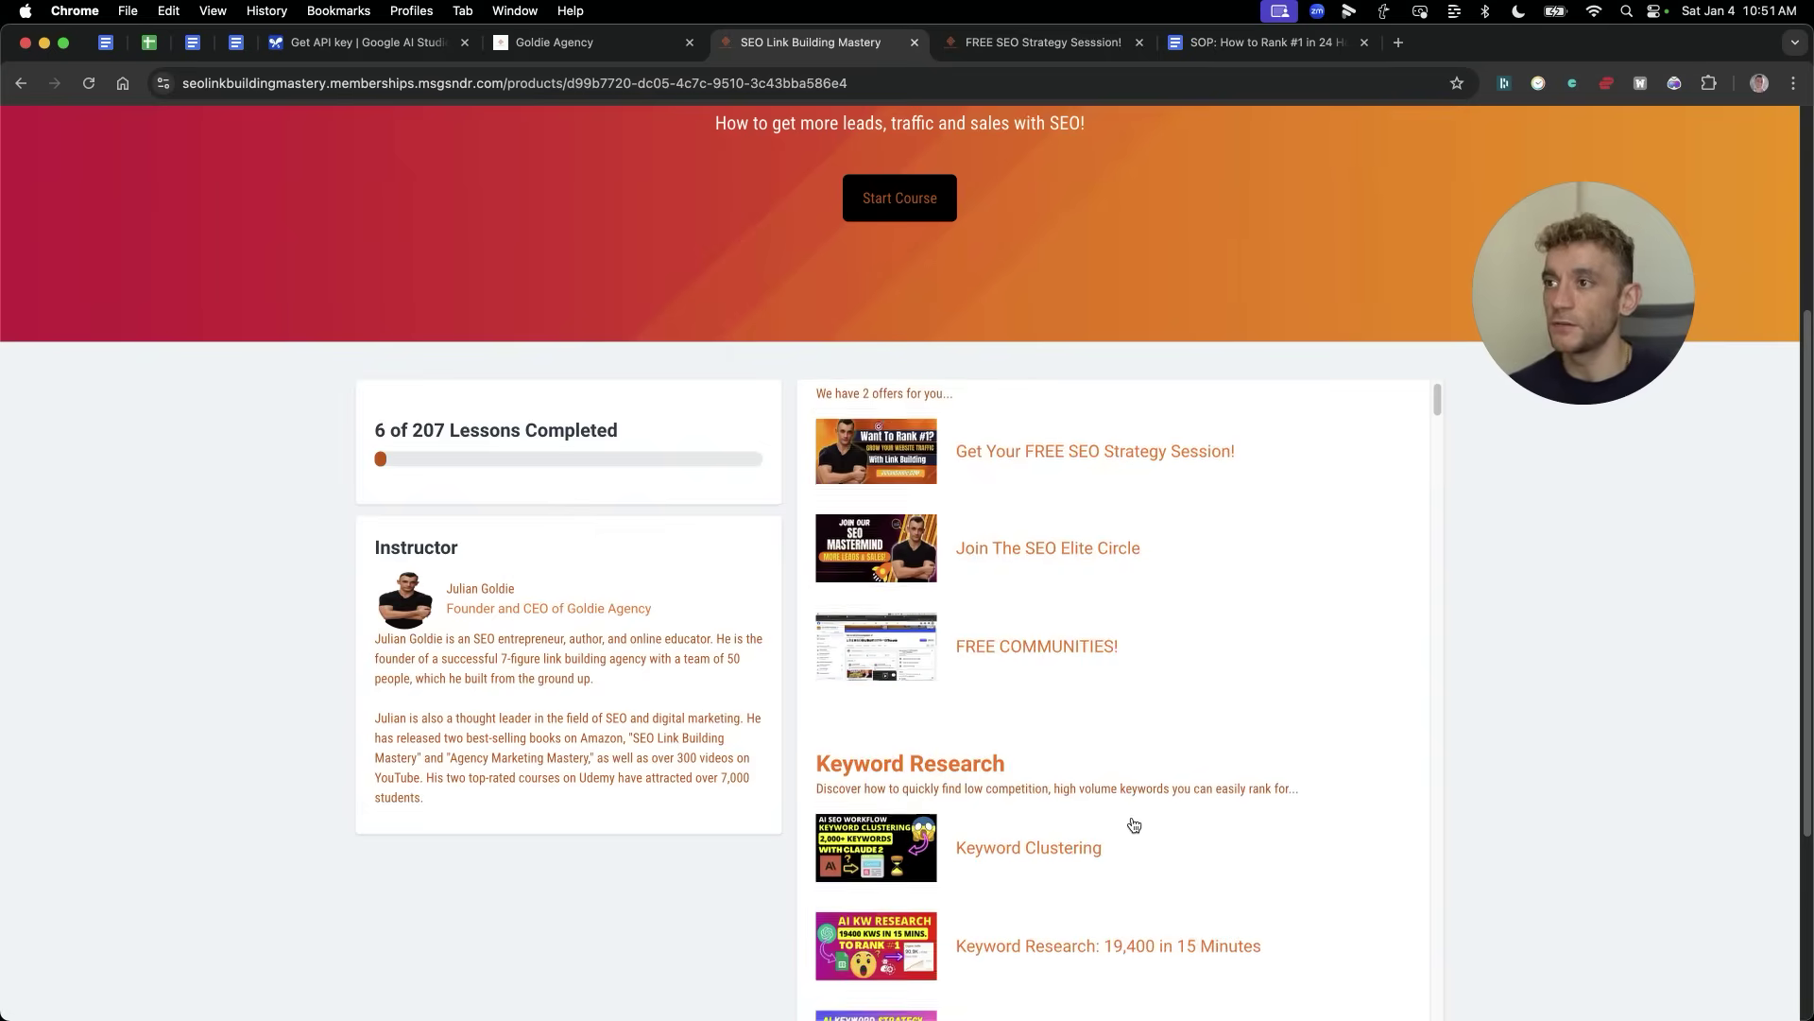
{"action": "scroll", "coordinate": [1114, 839], "scroll_direction": "down", "scroll_amount": 20}
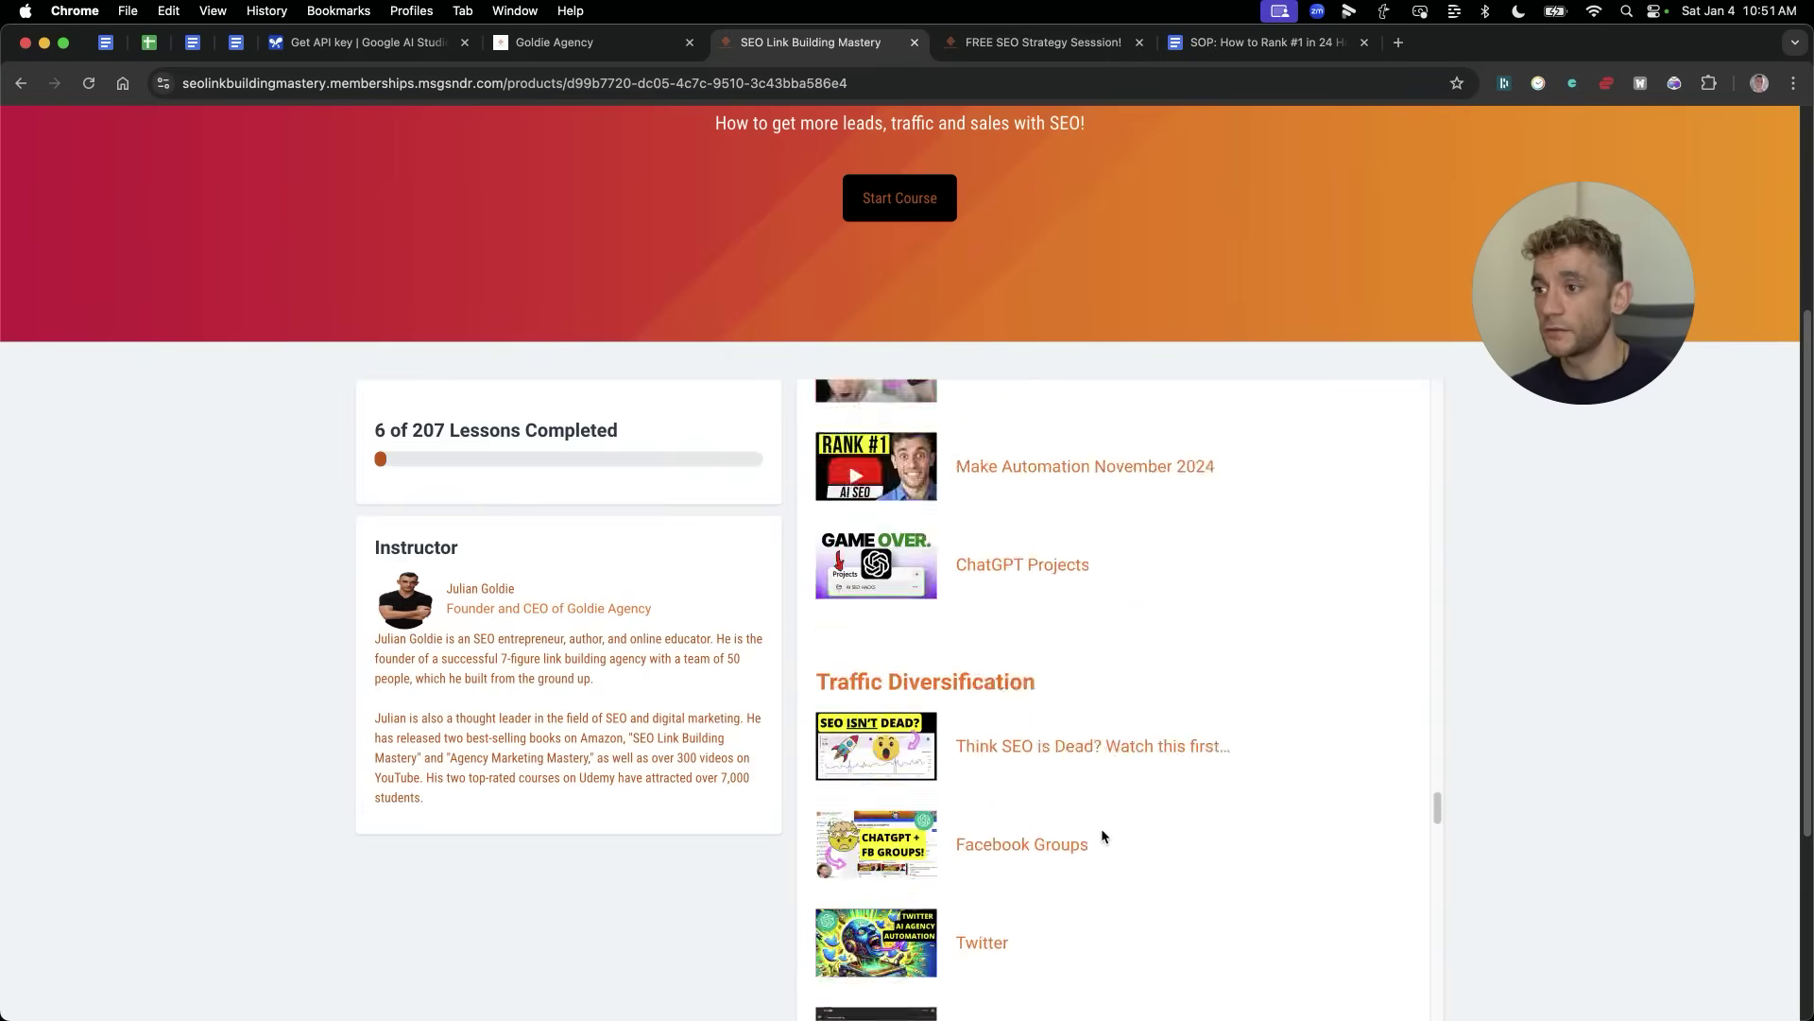
{"action": "scroll", "coordinate": [1109, 819], "scroll_direction": "down", "scroll_amount": 3}
{"action": "left_click", "coordinate": [999, 43]}
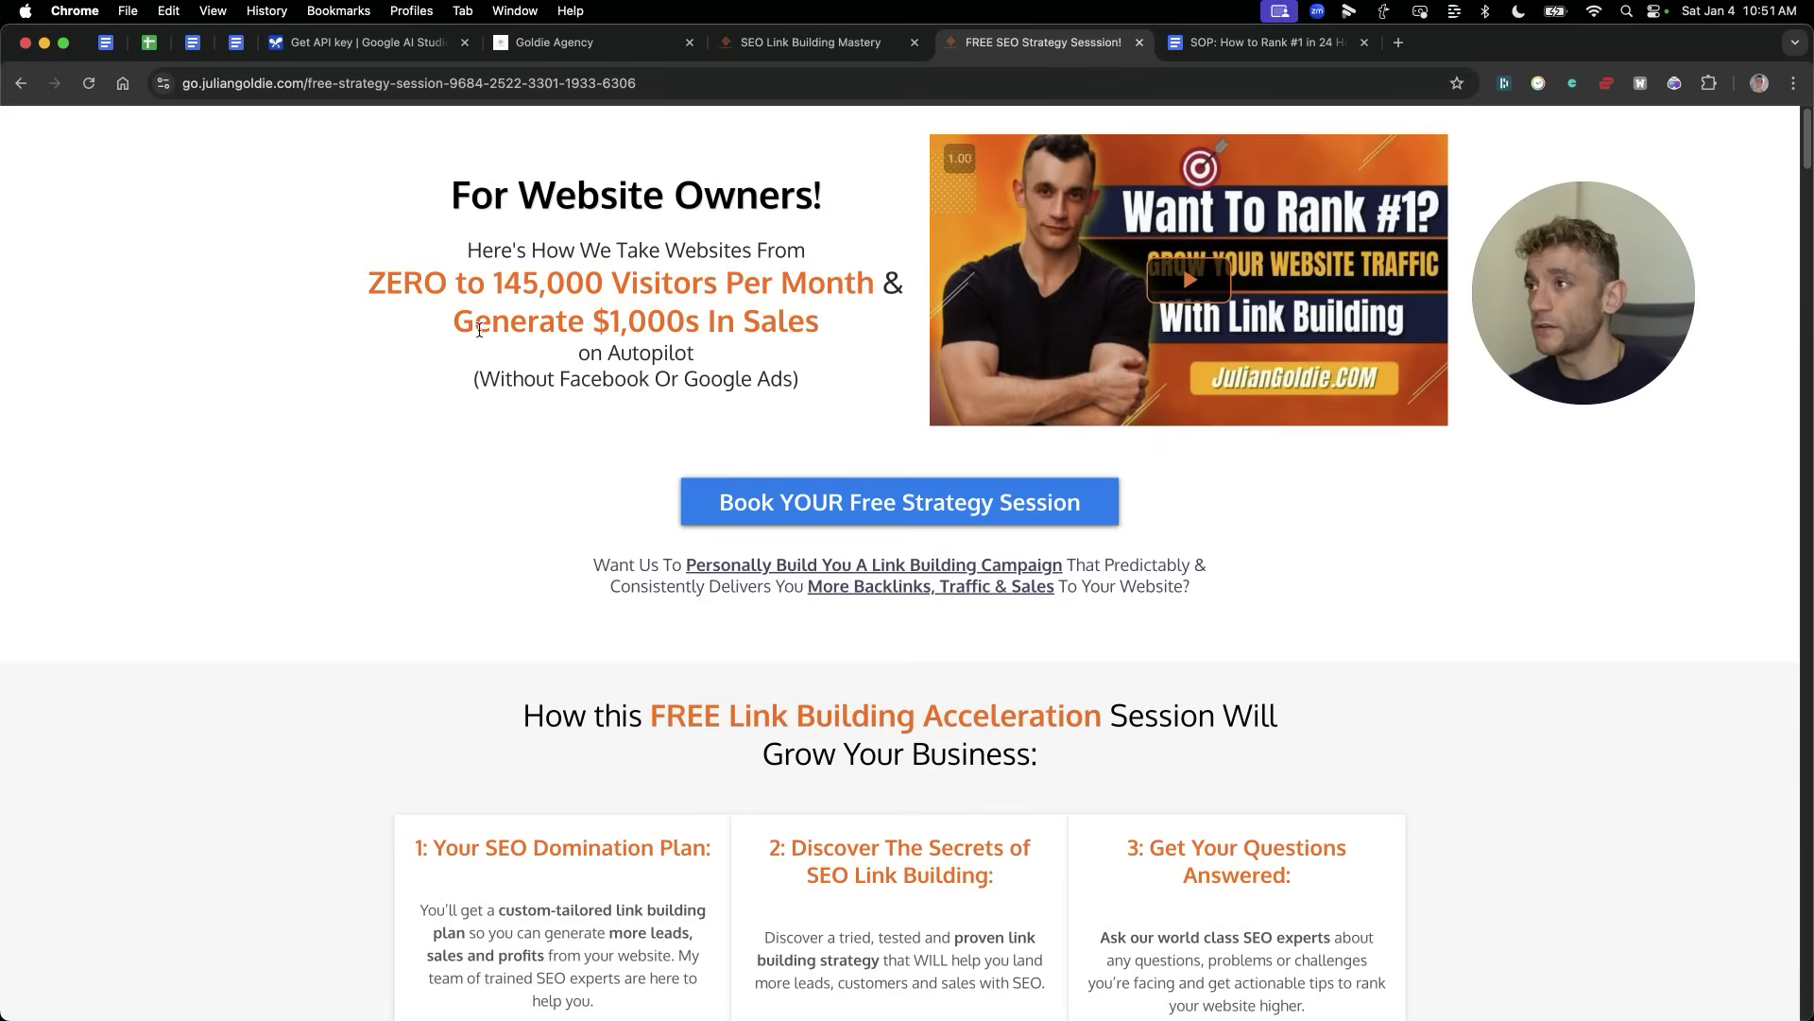
{"action": "scroll", "coordinate": [1096, 352], "scroll_direction": "down", "scroll_amount": 4}
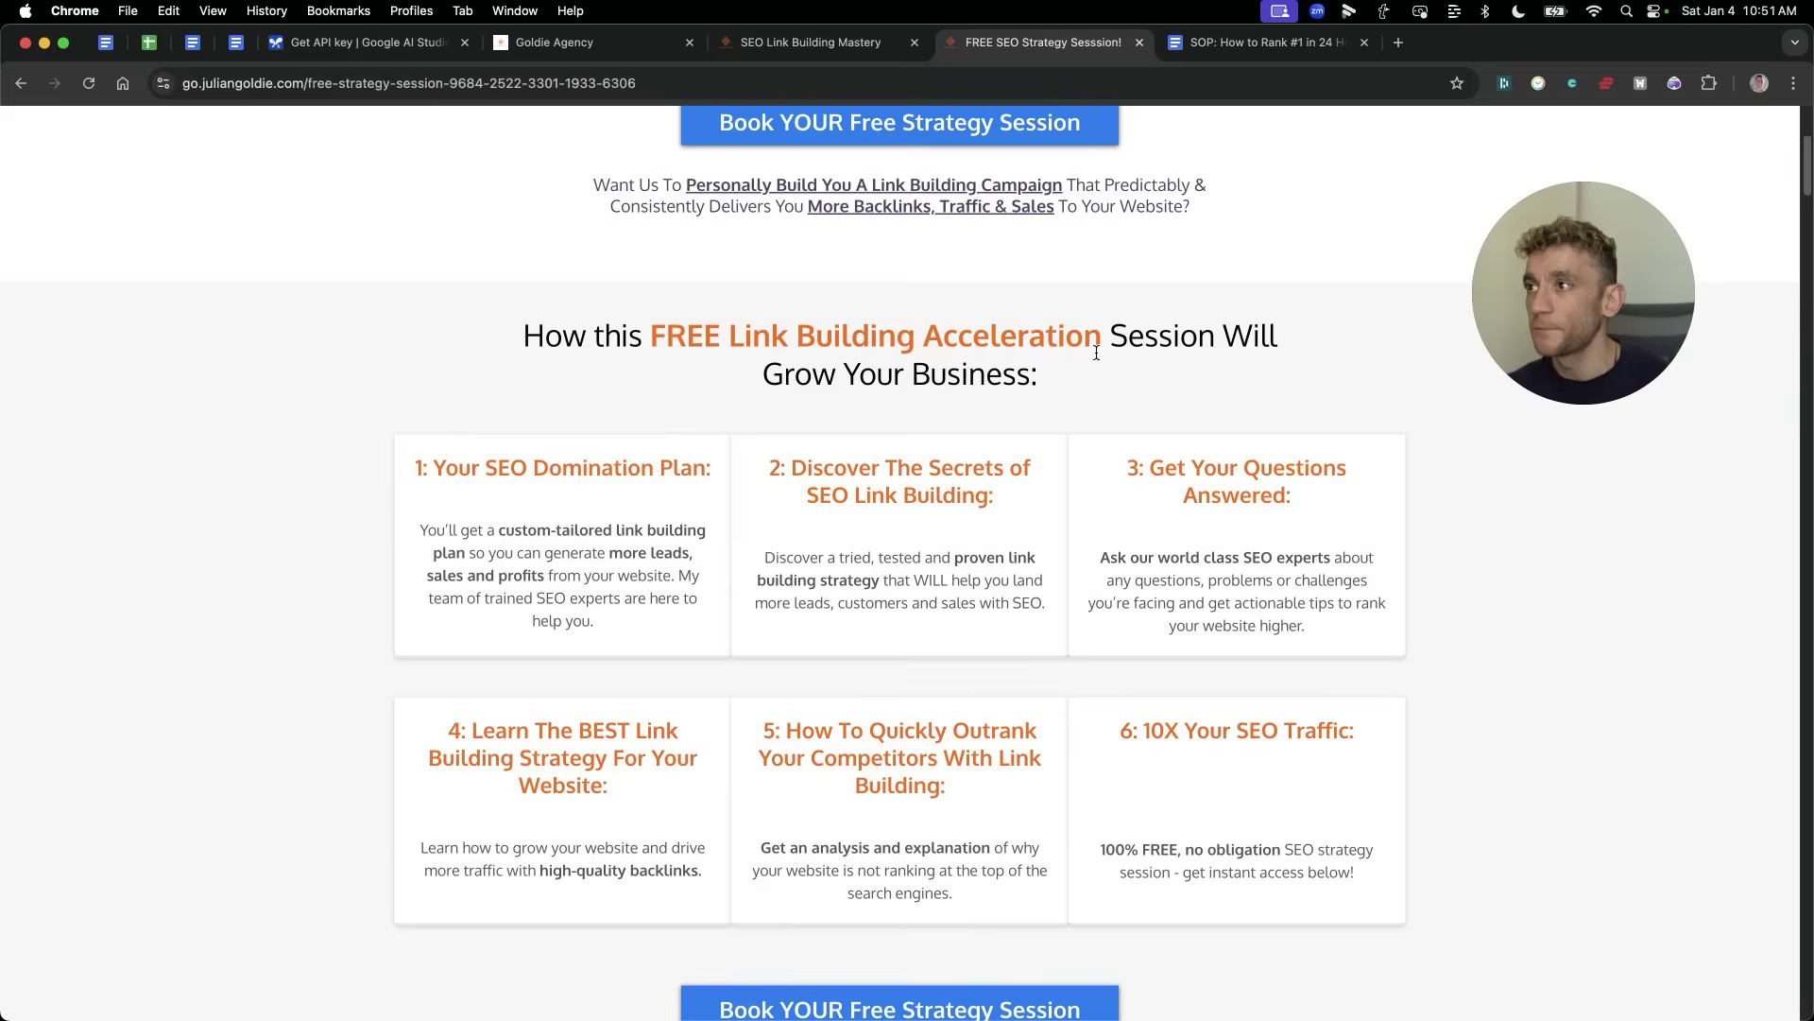
{"action": "scroll", "coordinate": [1545, 722], "scroll_direction": "down", "scroll_amount": 1}
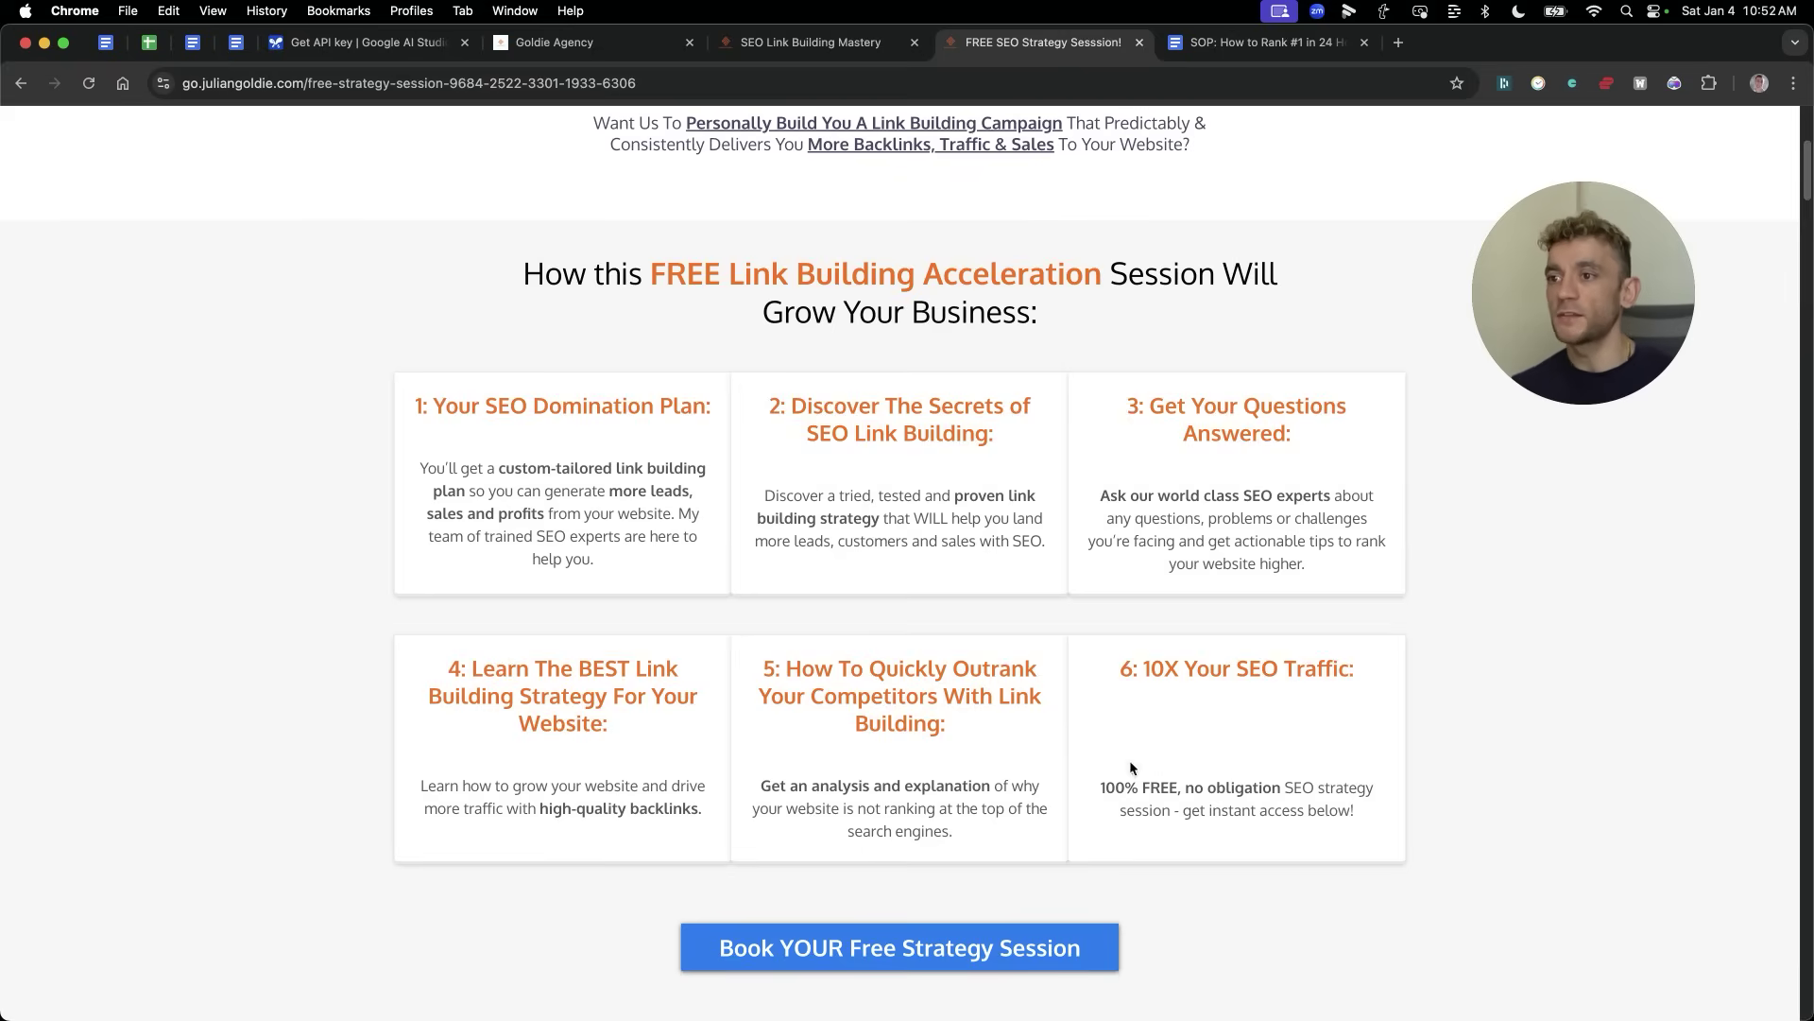
{"action": "scroll", "coordinate": [609, 611], "scroll_direction": "up", "scroll_amount": 5}
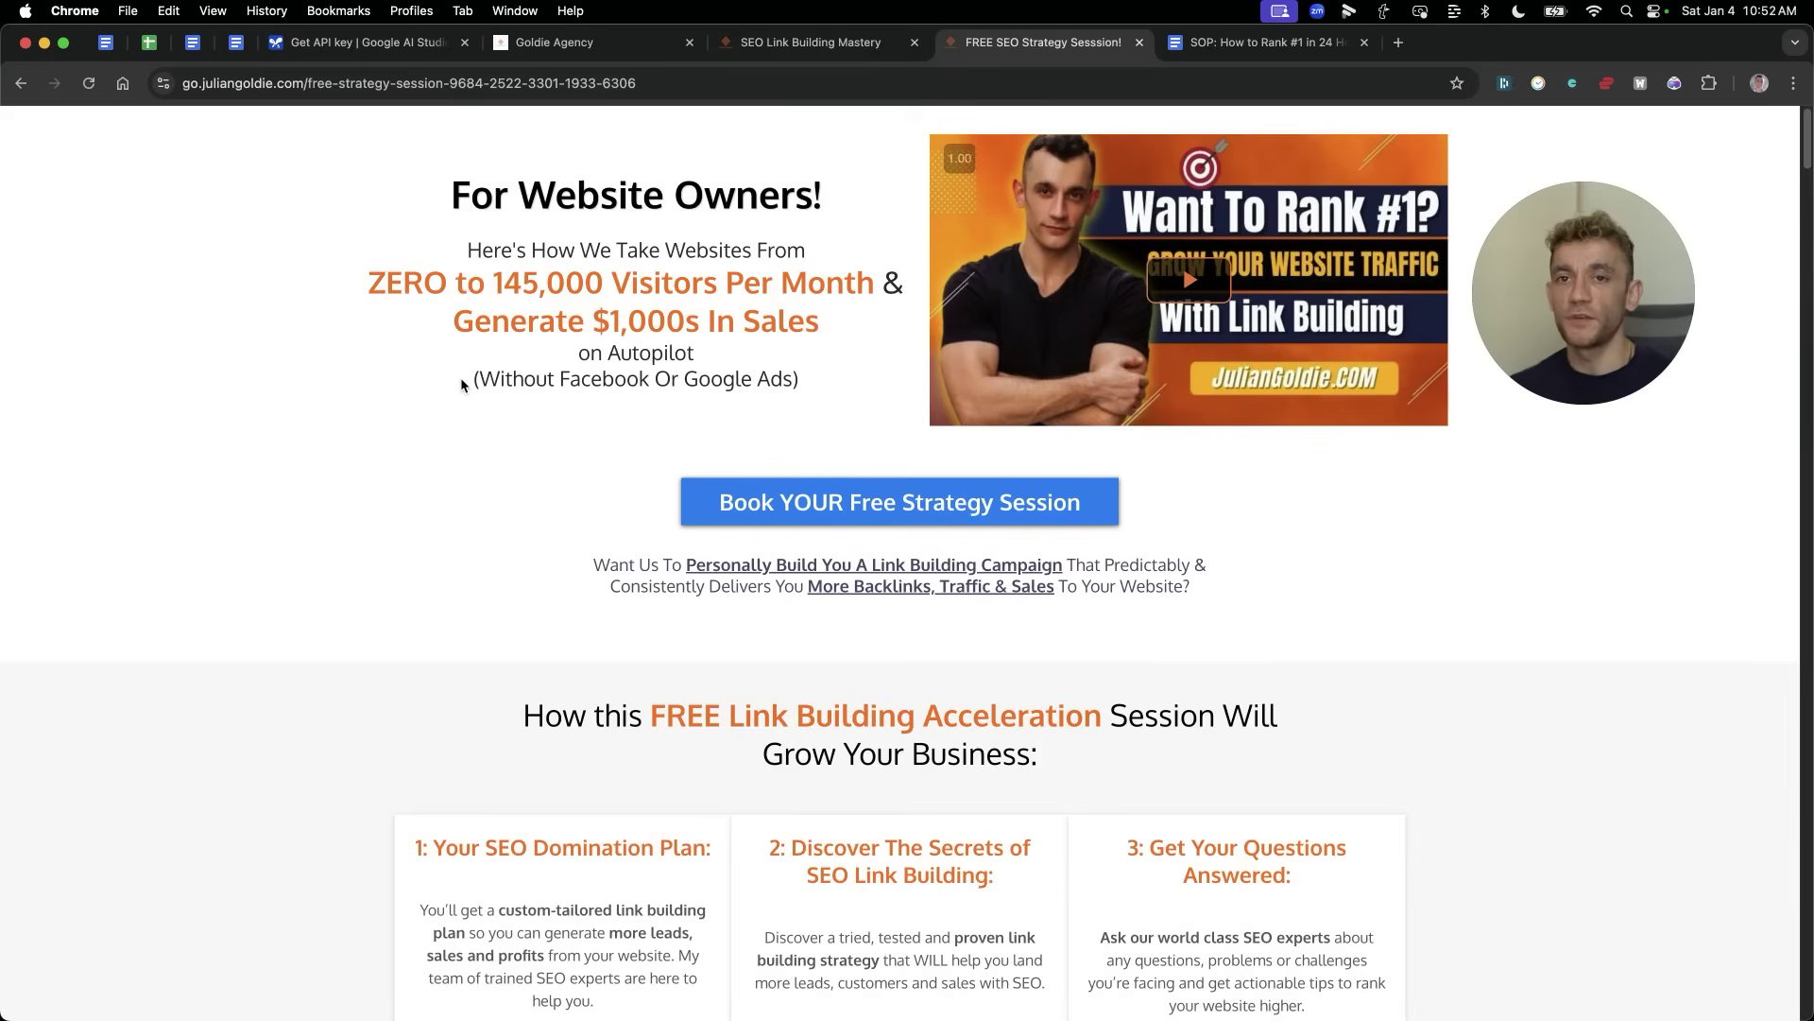